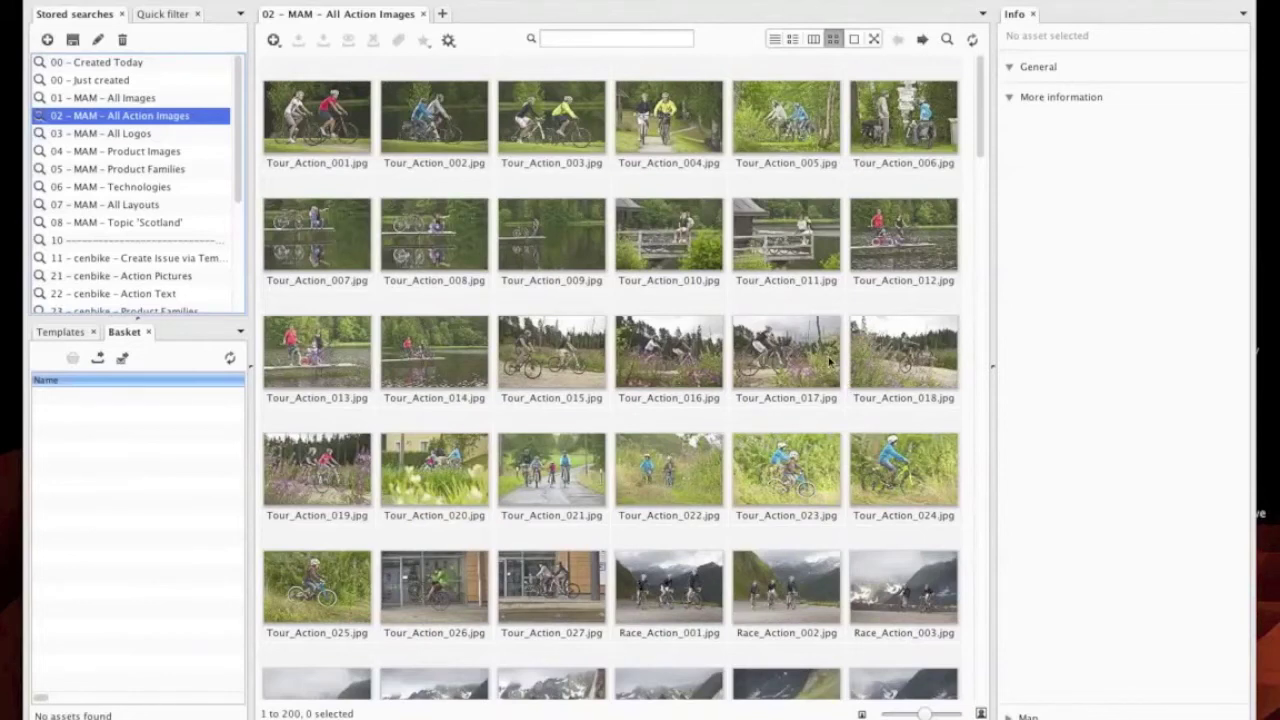
# Step: Quick Look Tour_Action_017, 010, 015 and 022 together in a side-by-side grid
pyautogui.click(818, 357)
pyautogui.keyDown('super'); pyautogui.click(660, 240); pyautogui.keyUp('super')
pyautogui.keyDown('super'); pyautogui.click(545, 350); pyautogui.keyUp('super')
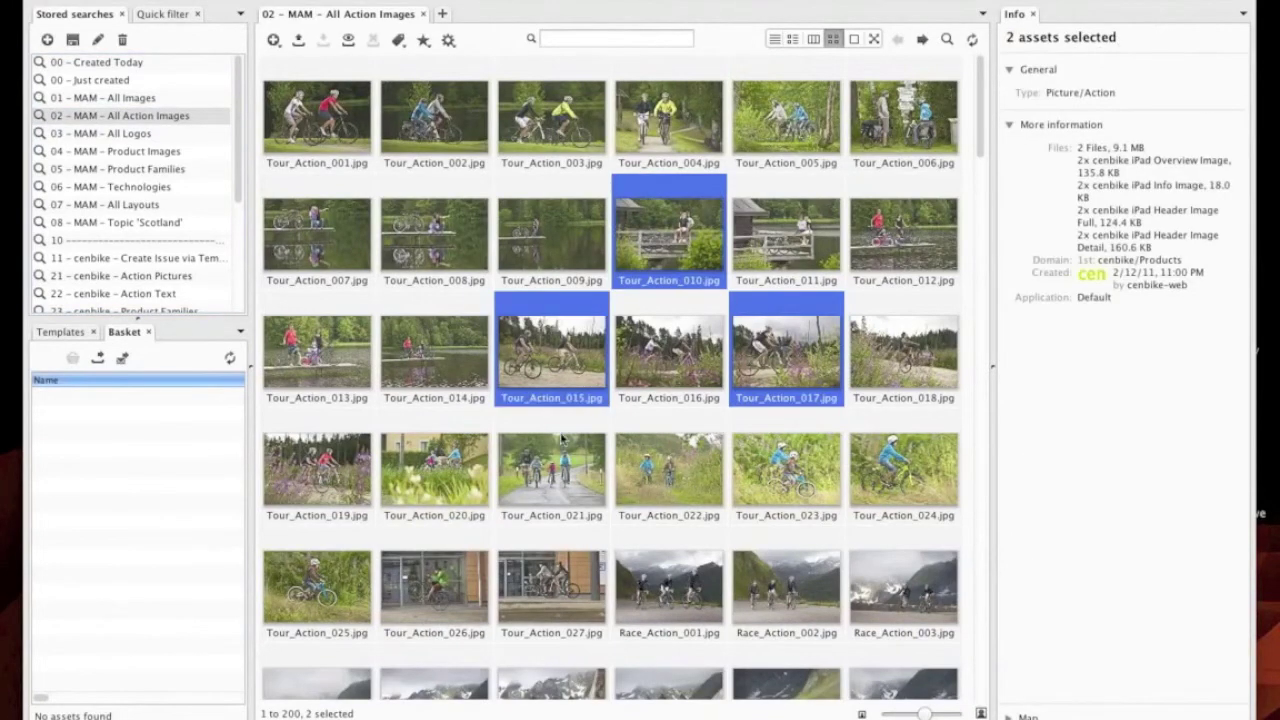
pyautogui.keyDown('super'); pyautogui.click(672, 487); pyautogui.keyUp('super')
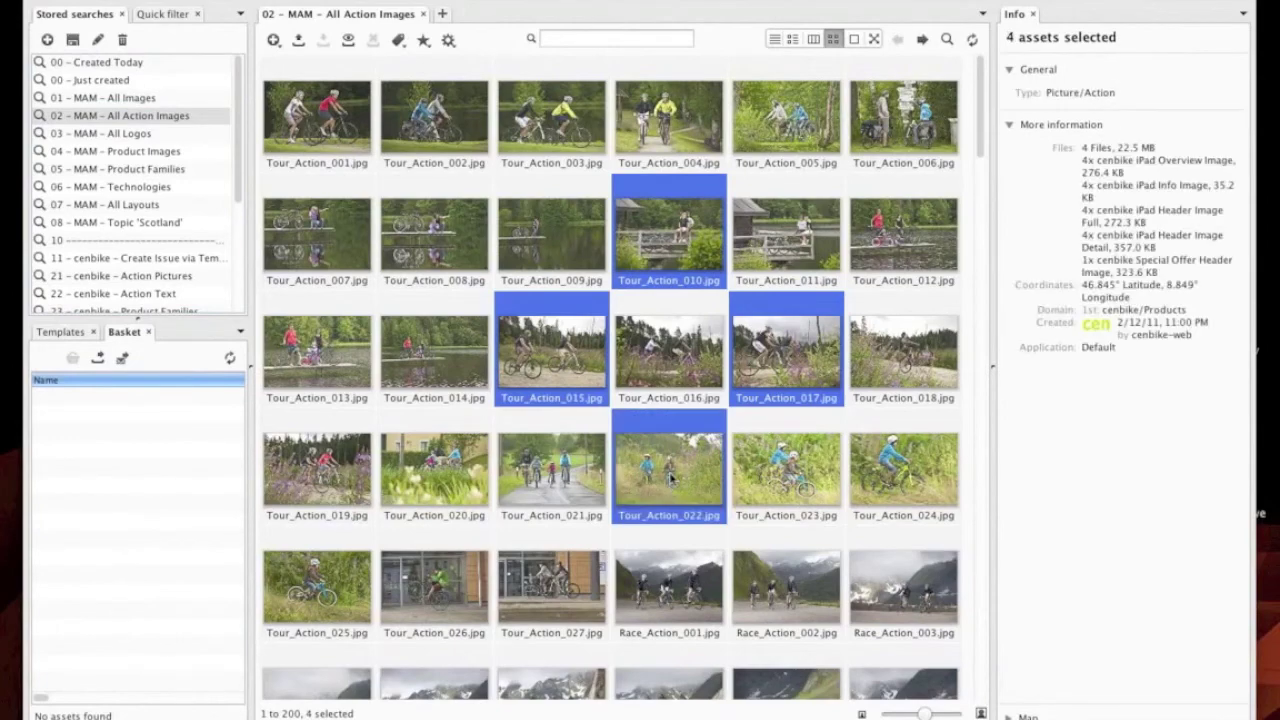
pyautogui.press('space')
pyautogui.click(593, 619)
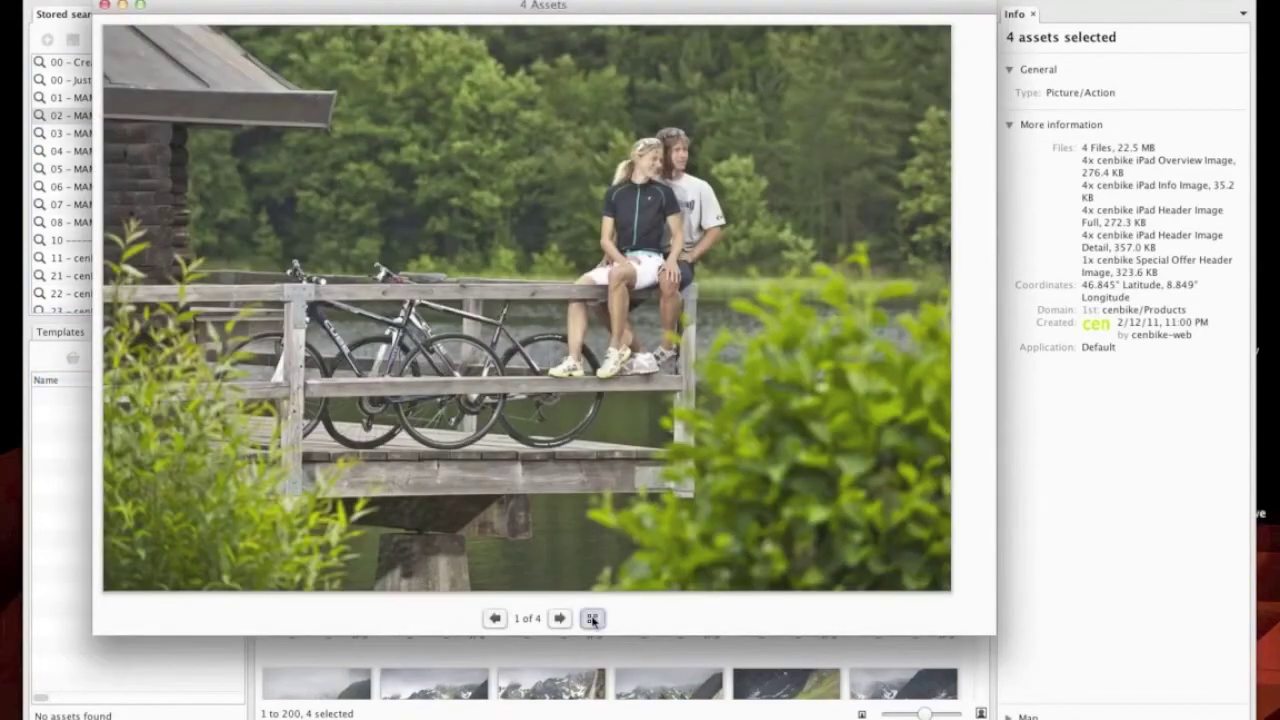
pyautogui.click(104, 5)
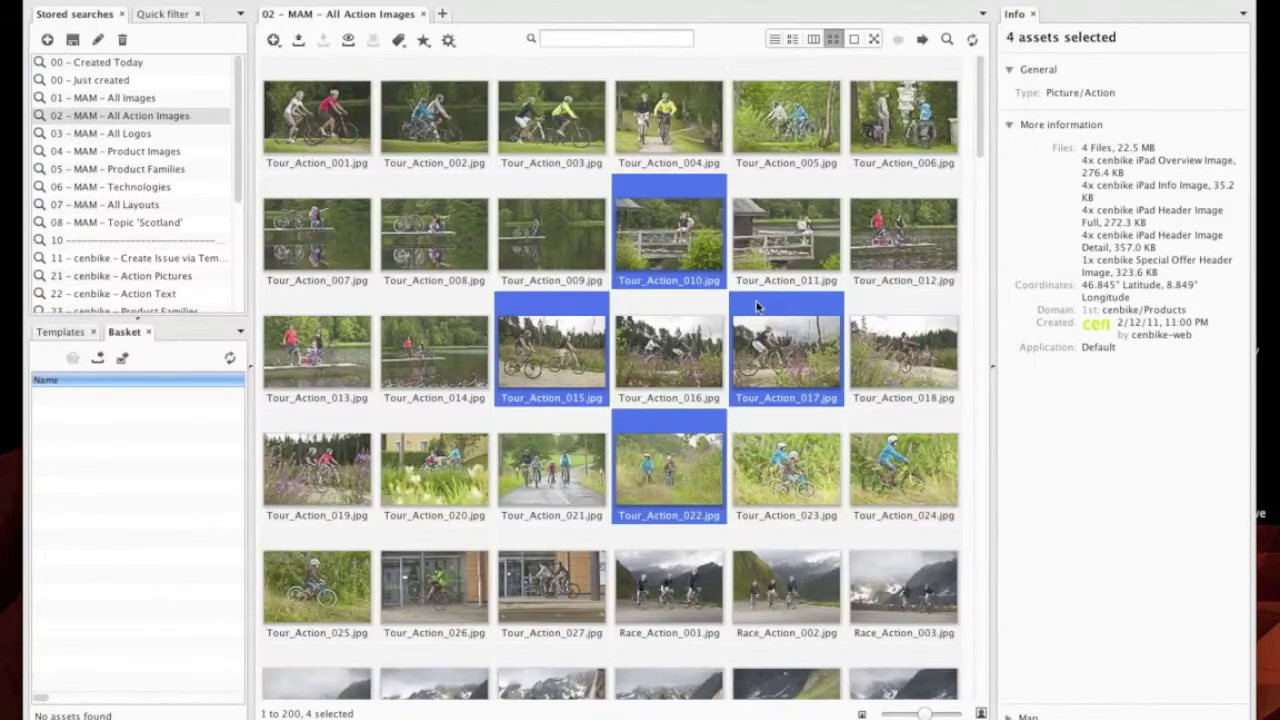
# Step: Select Tour_Action_011 to show its details and enlarge the grid thumbnails
pyautogui.click(784, 238)
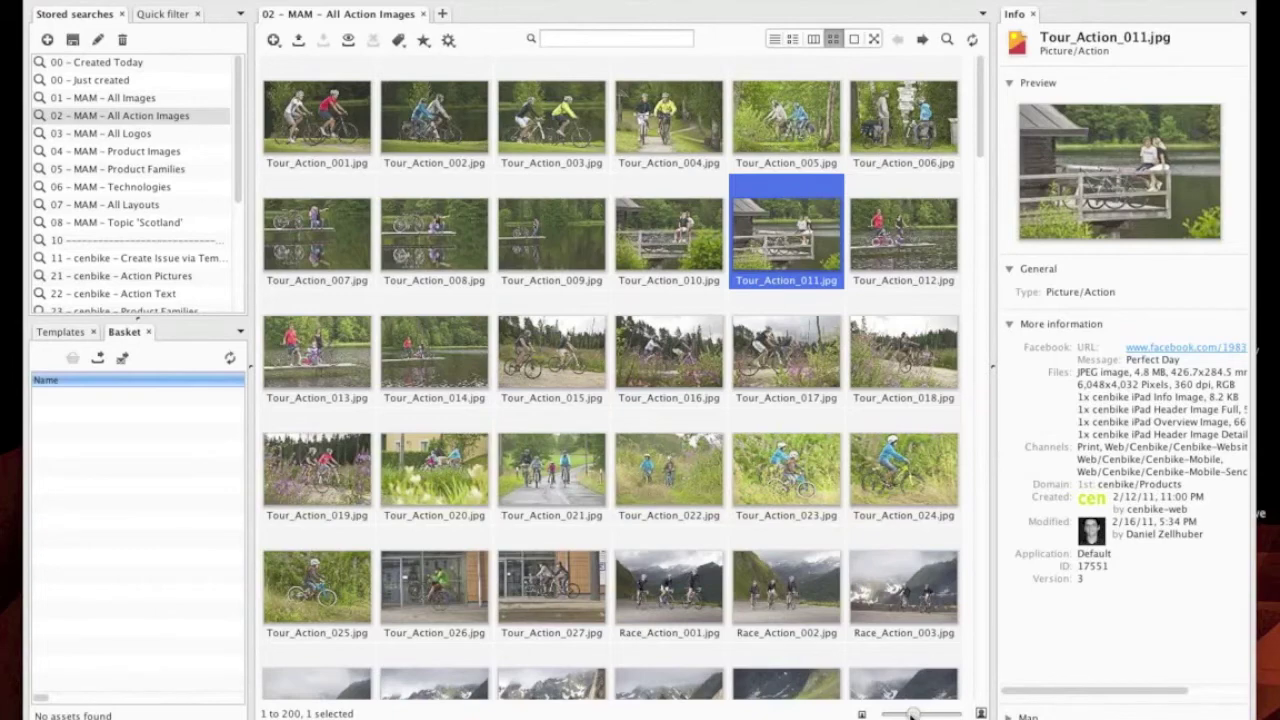
pyautogui.moveTo(912, 714); pyautogui.dragTo(927, 714)
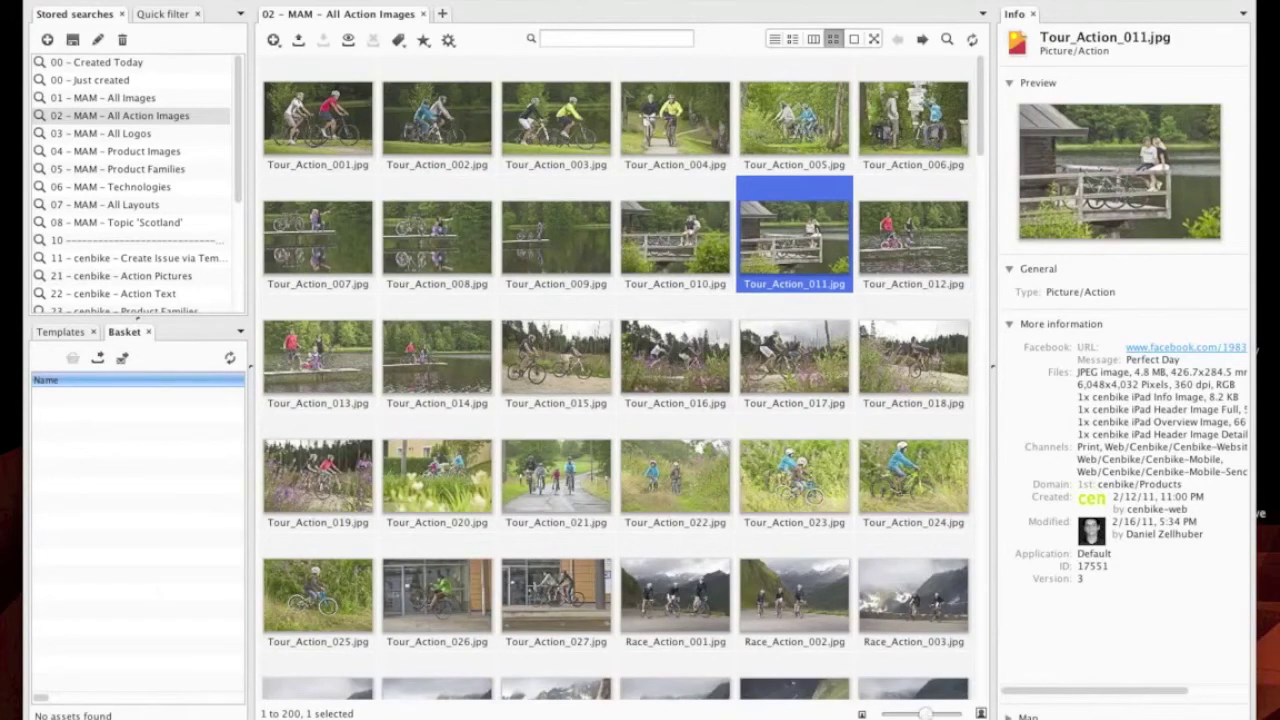
pyautogui.click(80, 0)
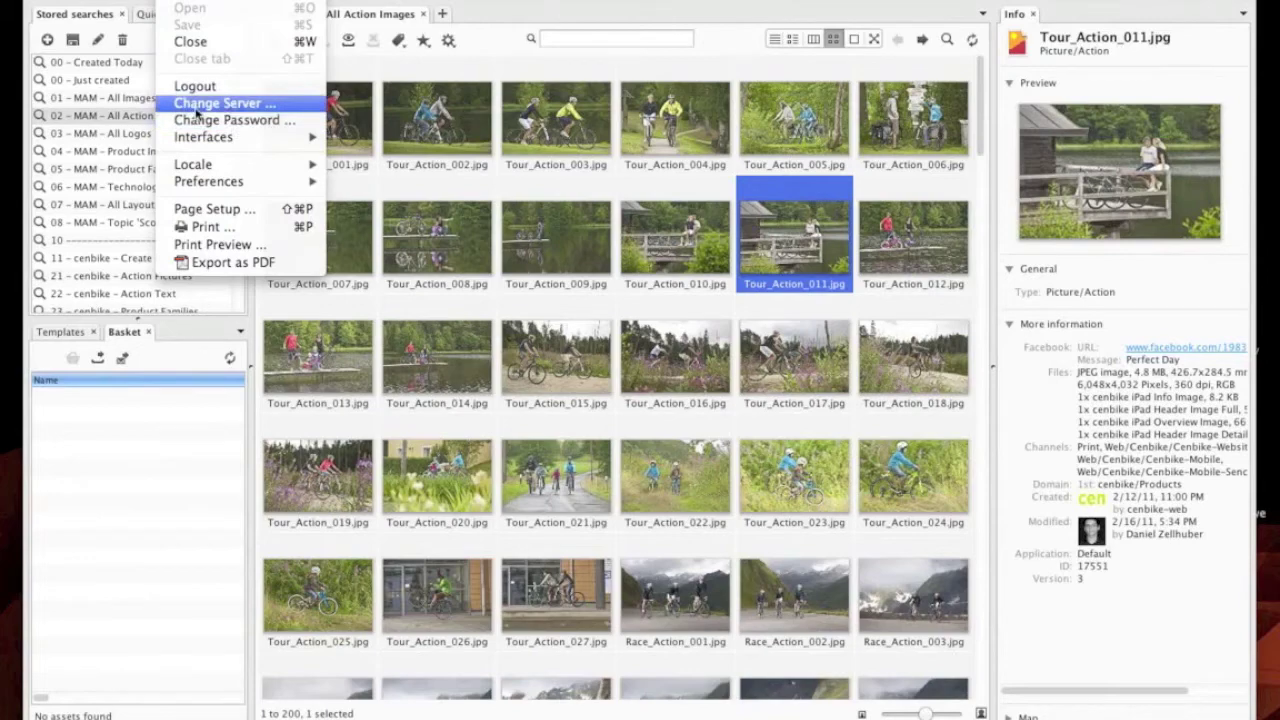
# Step: Log in again to the localhost server with the user name via Change Server
pyautogui.click(197, 104)
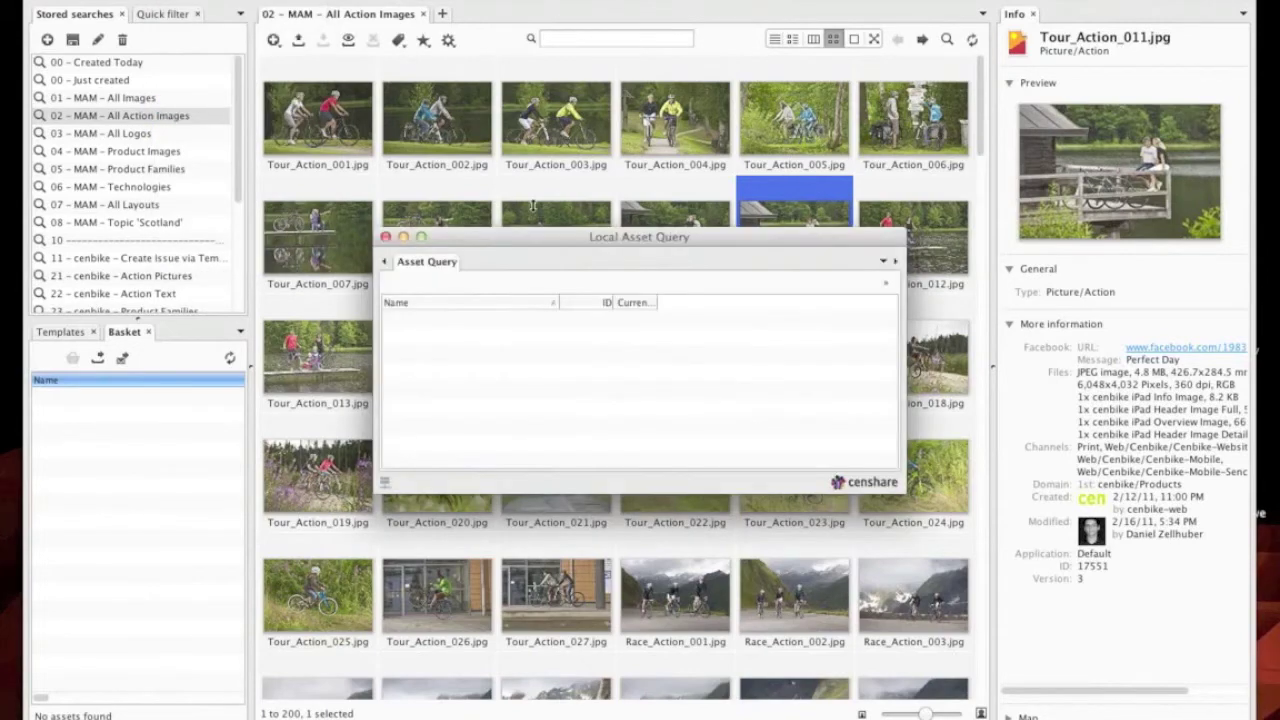
pyautogui.press('Tab')
pyautogui.press('Tab')
pyautogui.press('Tab')
pyautogui.press('Tab')
pyautogui.press('Tab')
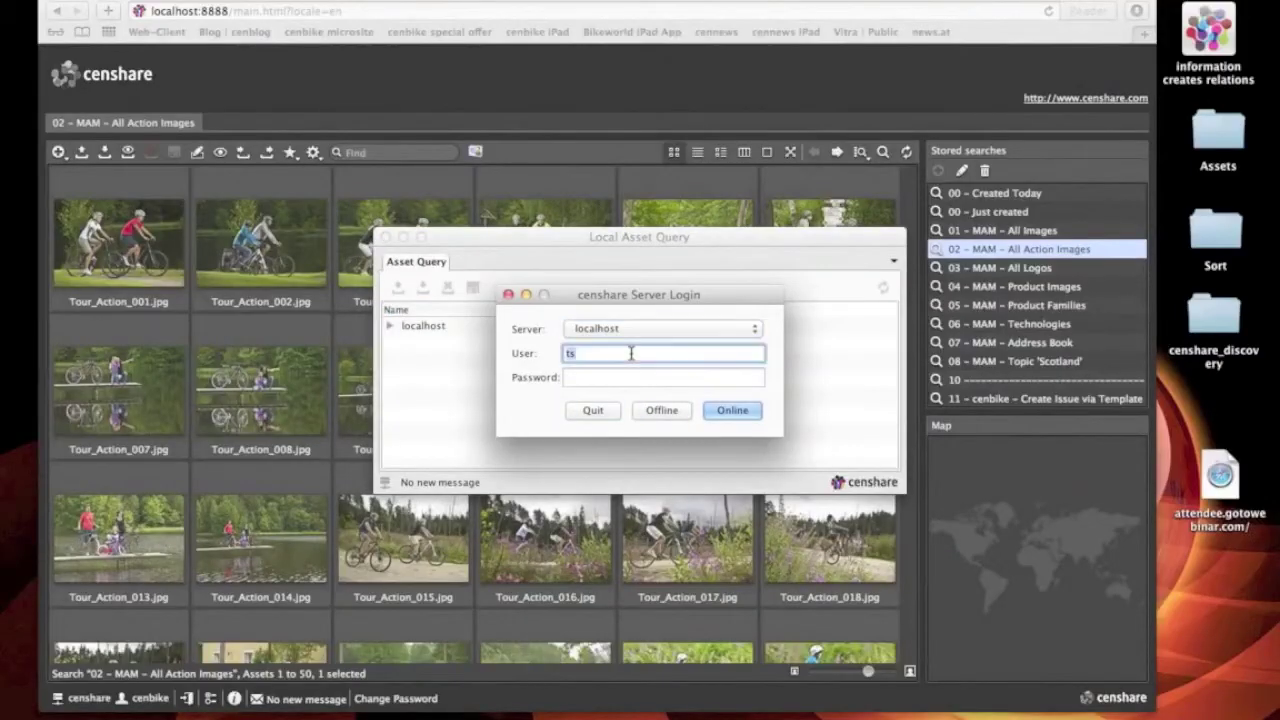
pyautogui.write('cenbike')
pyautogui.press('Return')
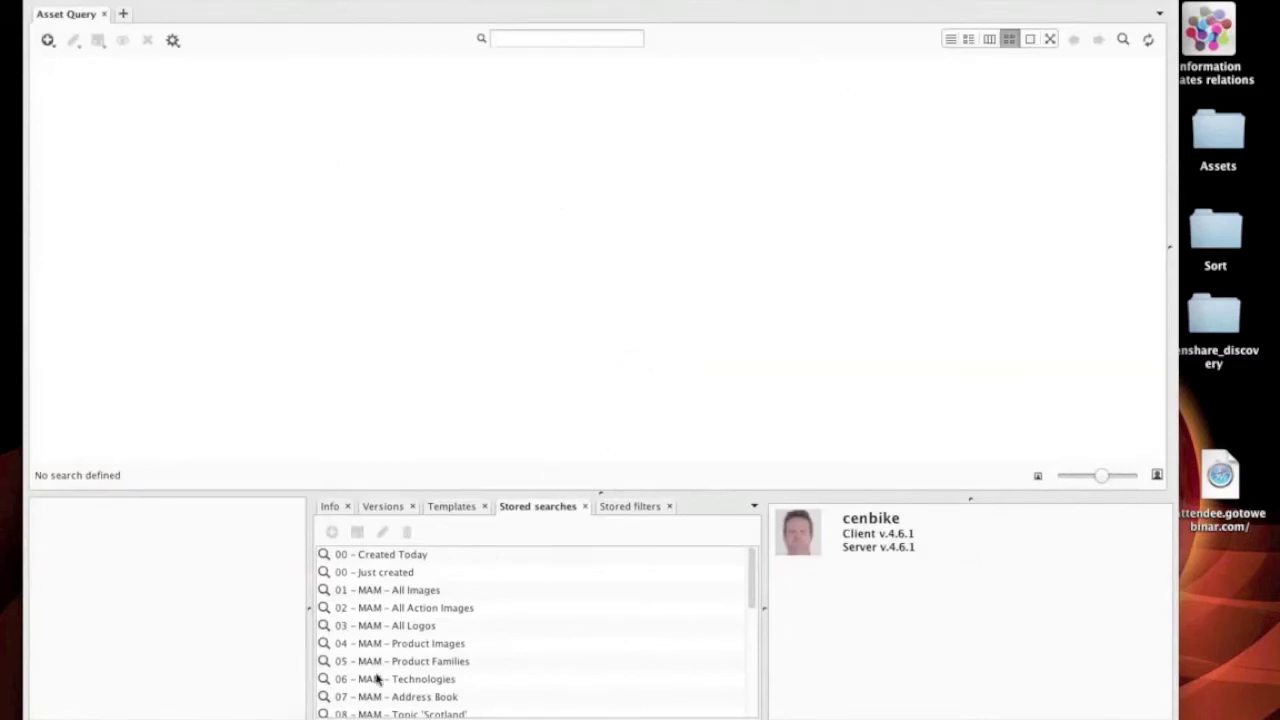
# Step: Run the All Images, then the '02 – MAM – All Action Images' stored search
pyautogui.doubleClick(410, 592)
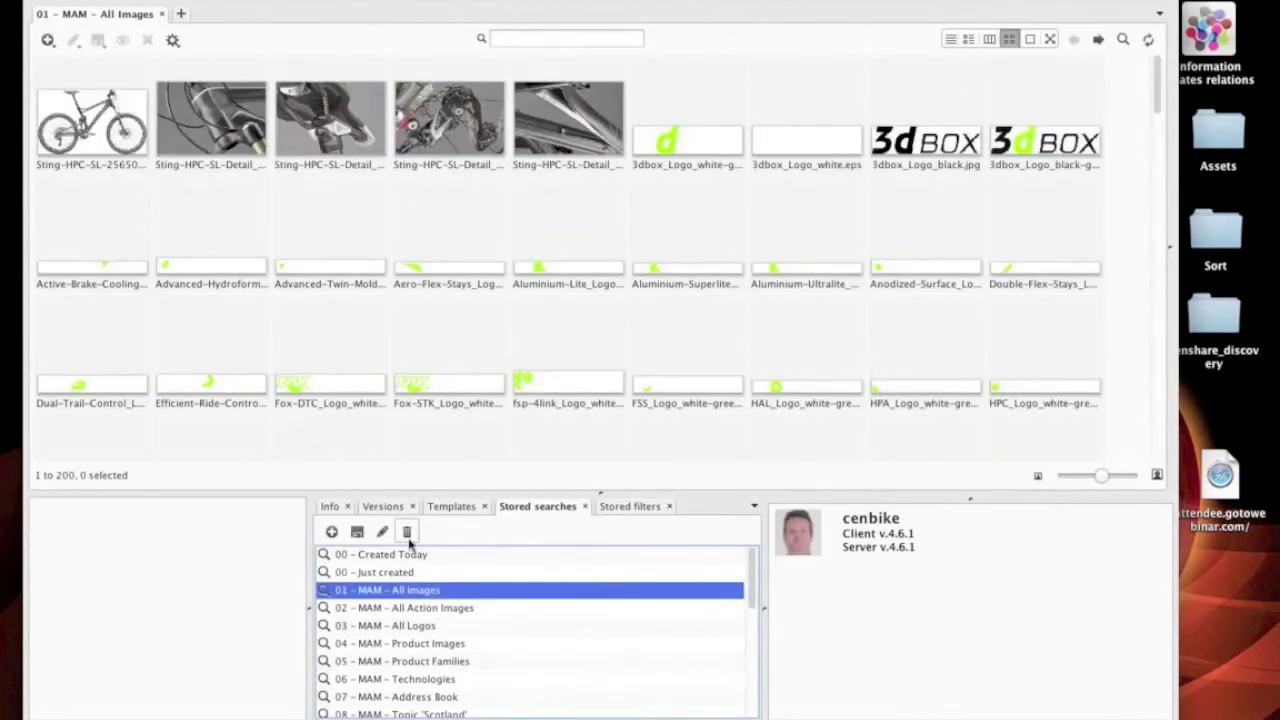
pyautogui.doubleClick(410, 608)
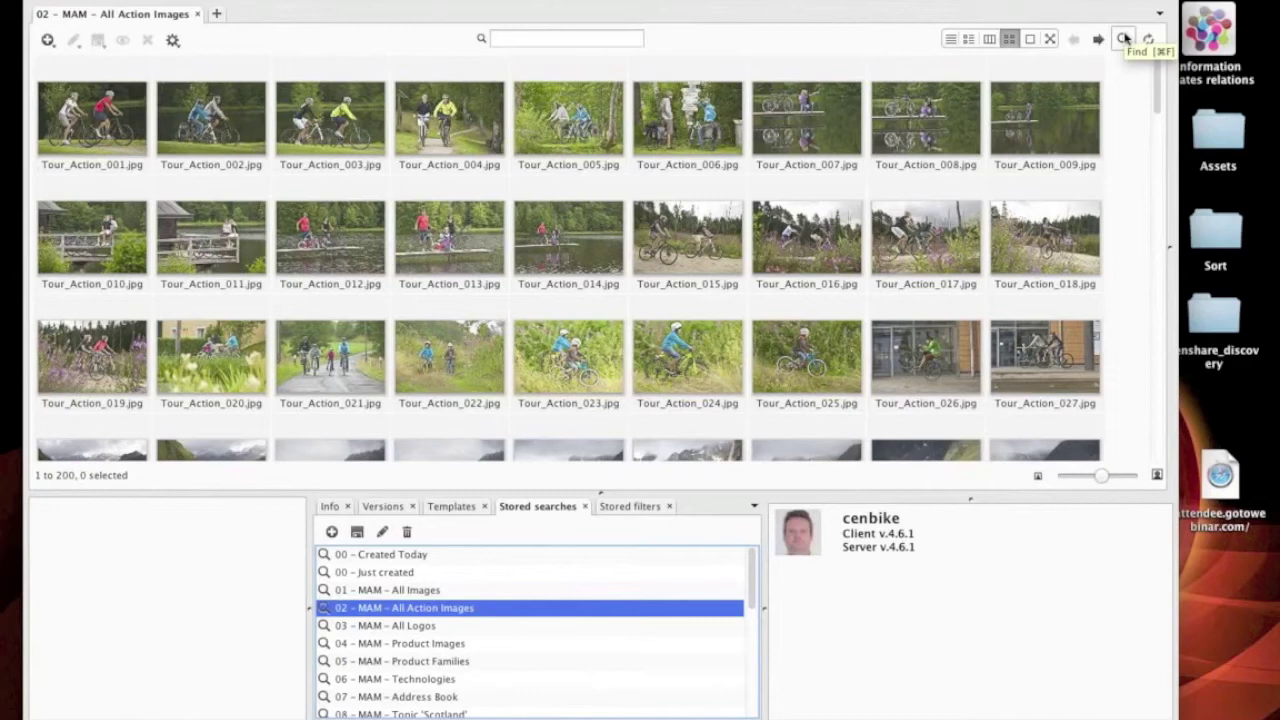
pyautogui.click(1124, 38)
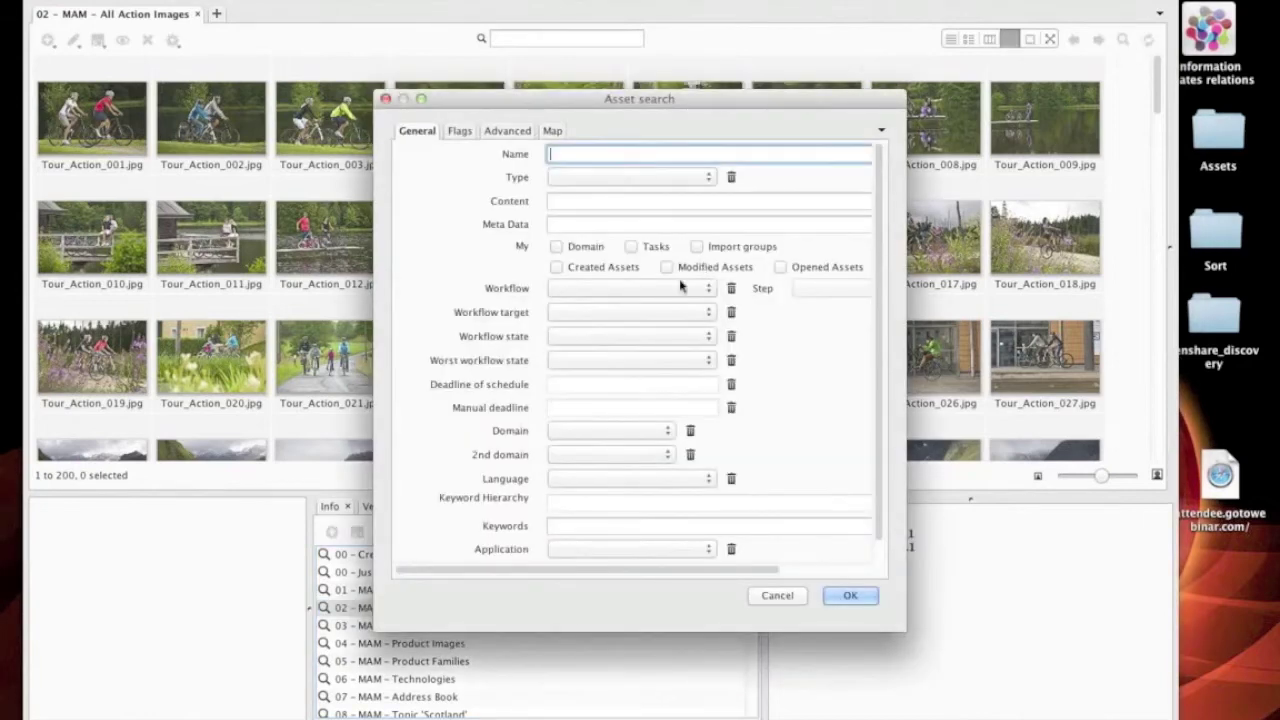
# Step: Browse the Asset search Type list without choosing a type, then enlarge the search form
pyautogui.click(633, 177)
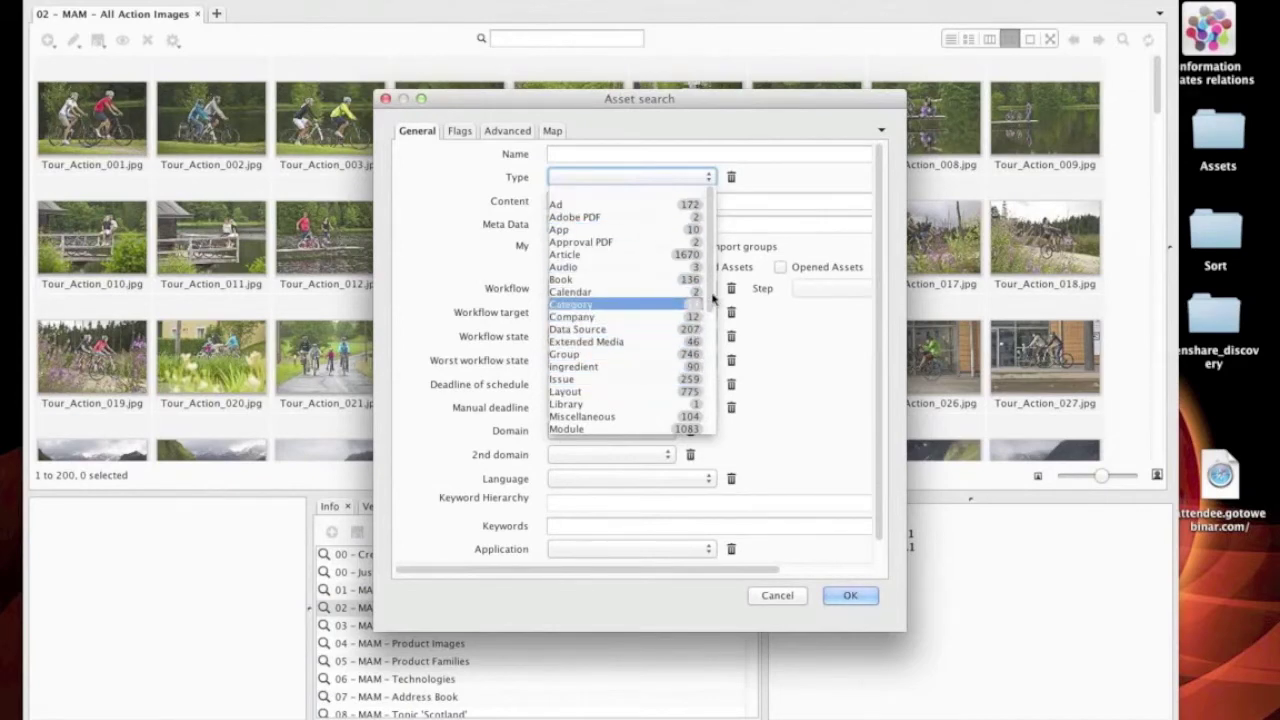
pyautogui.scroll(-2, 770, 185)
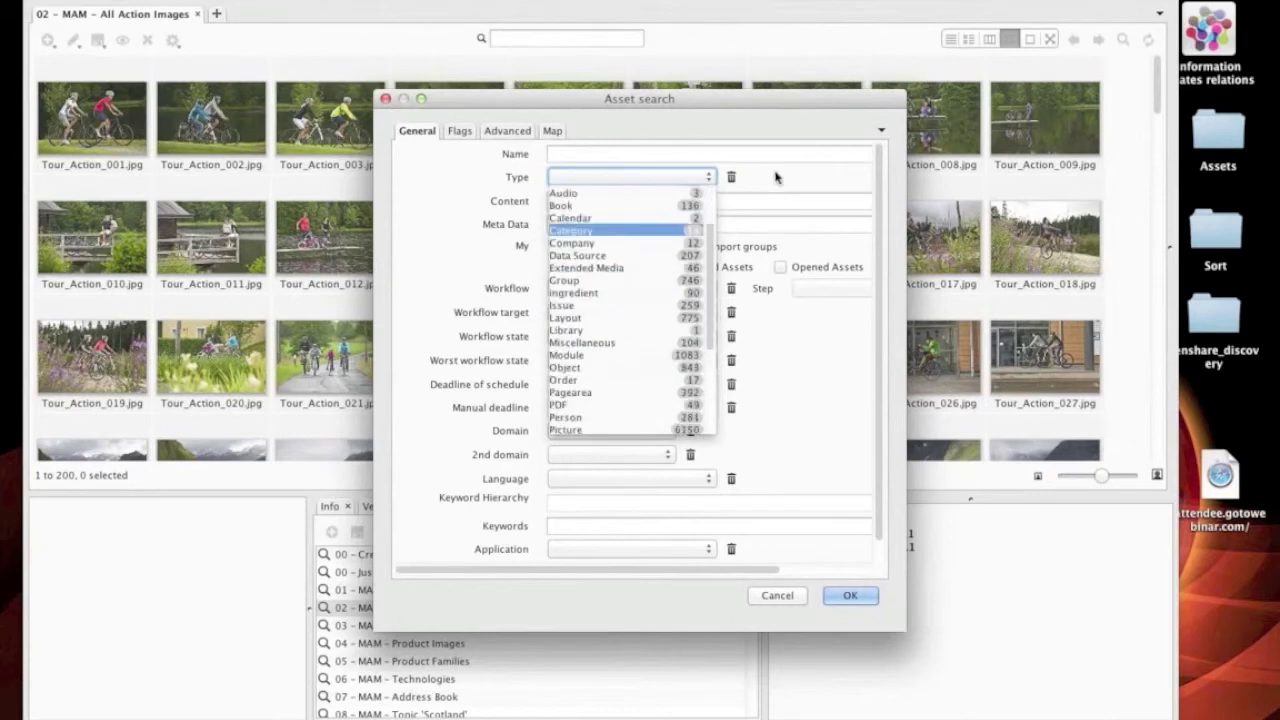
pyautogui.click(770, 185)
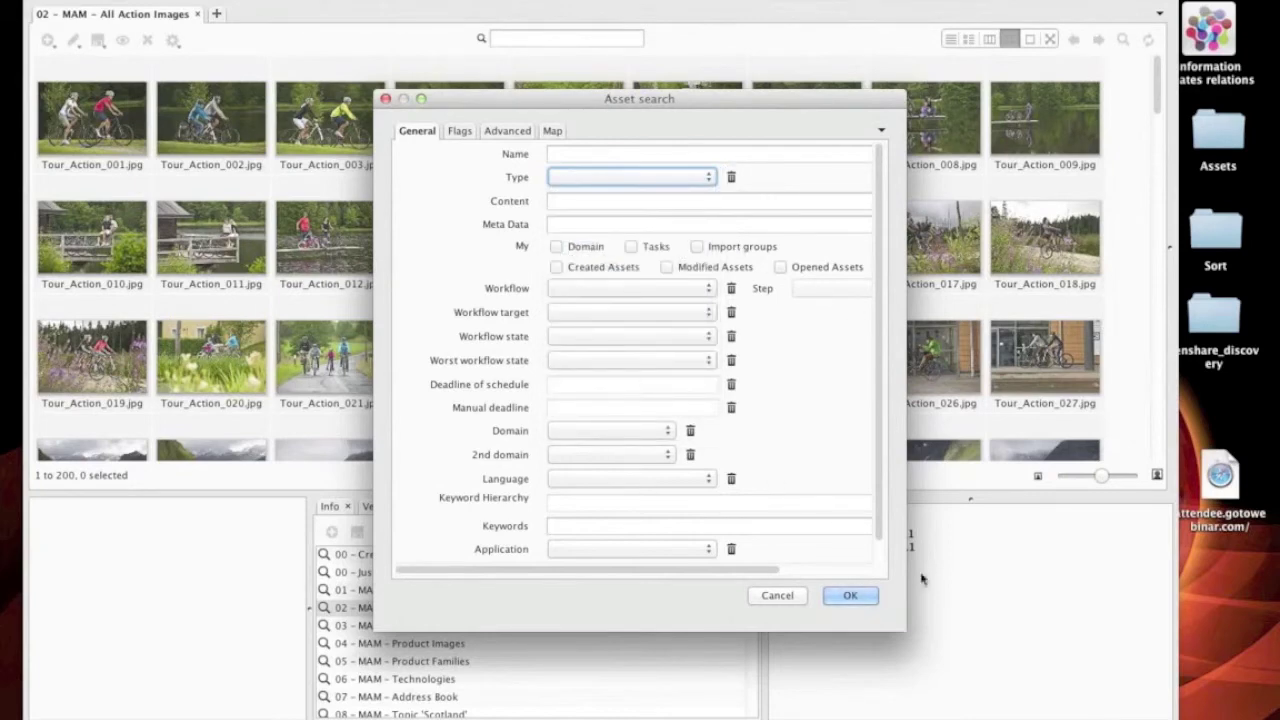
pyautogui.moveTo(903, 631); pyautogui.dragTo(1003, 640)
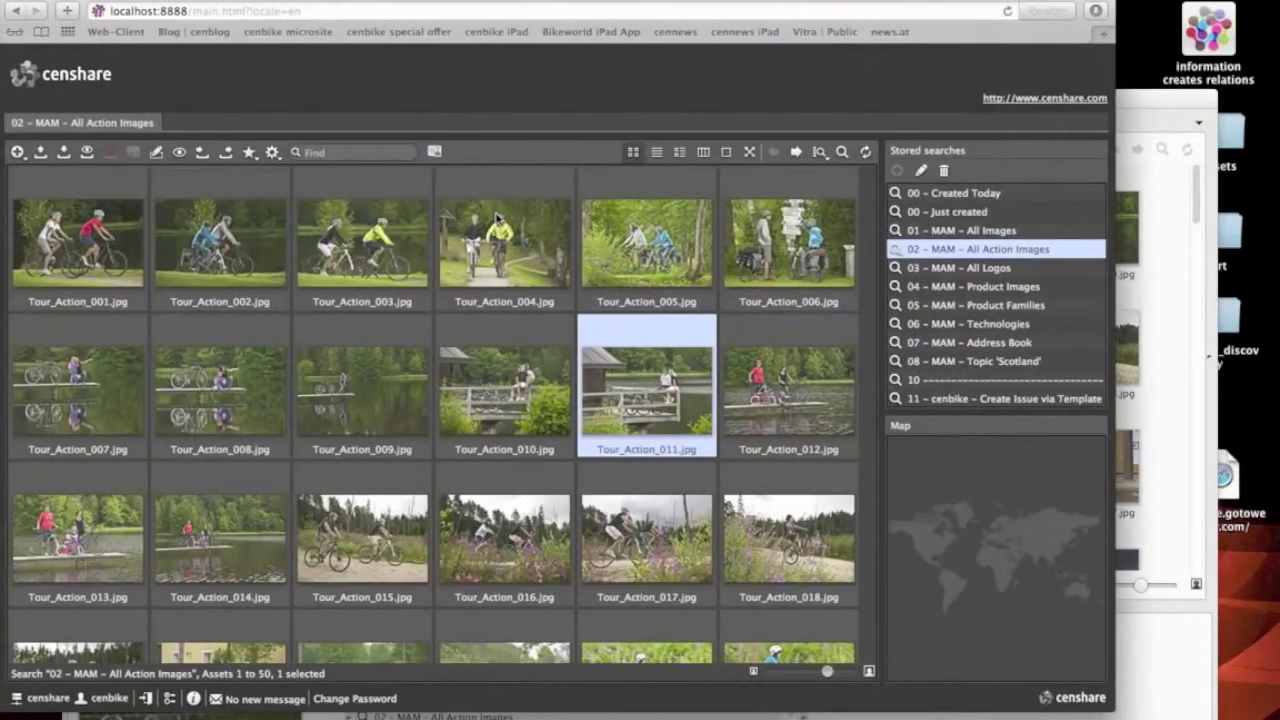
# Step: Toggle the action images between list and thumbnail views, then return to the desktop client
pyautogui.click(498, 218)
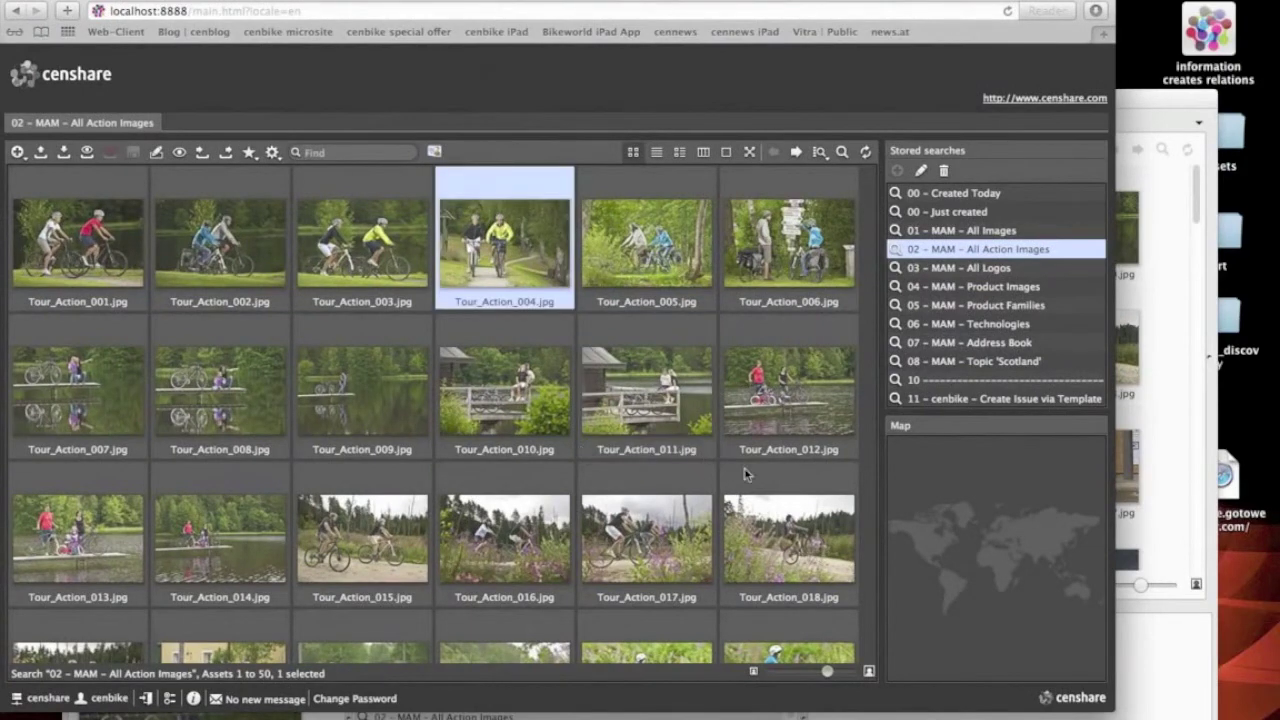
pyautogui.click(656, 153)
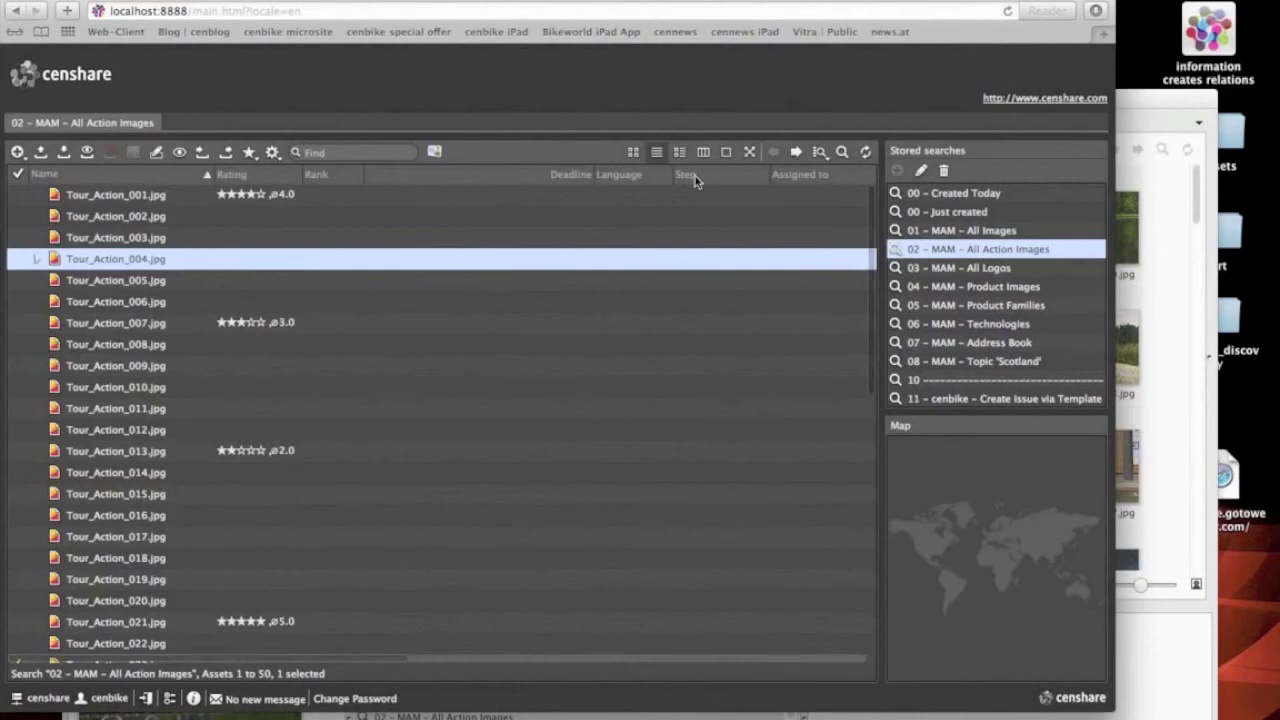
pyautogui.click(633, 152)
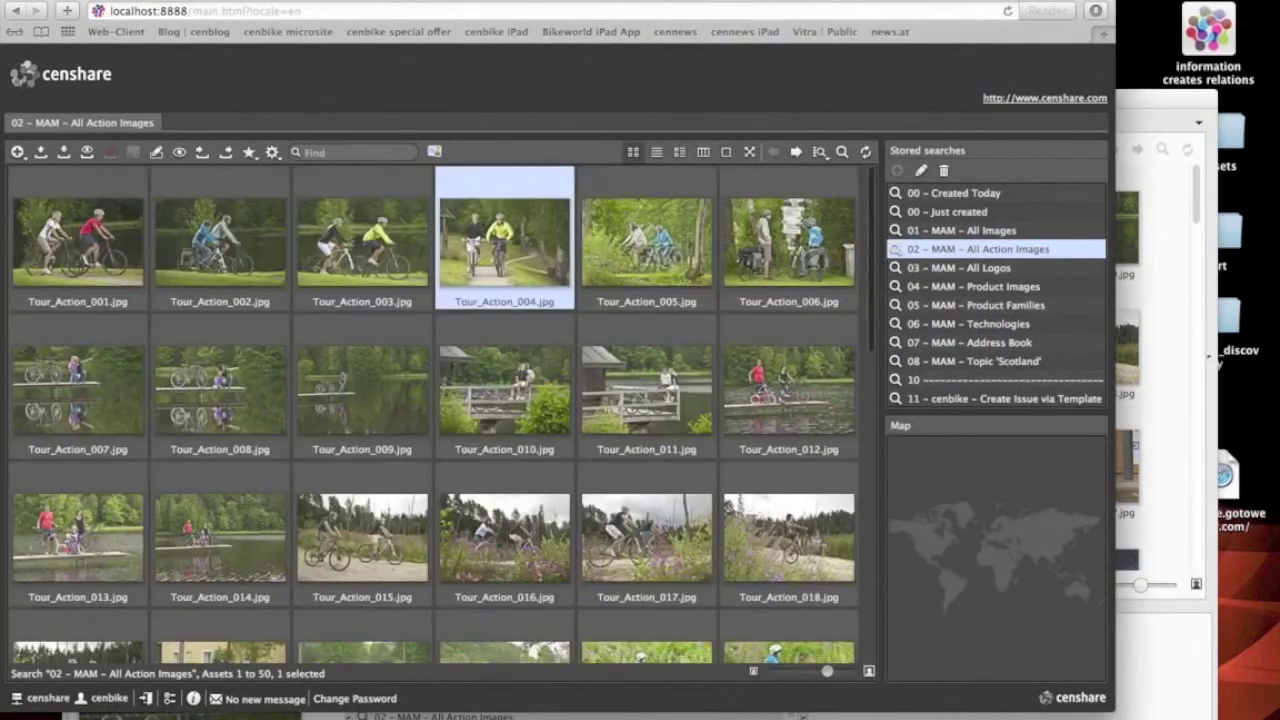
pyautogui.press('super+Tab')
pyautogui.moveTo(592, 107); pyautogui.dragTo(520, 0)
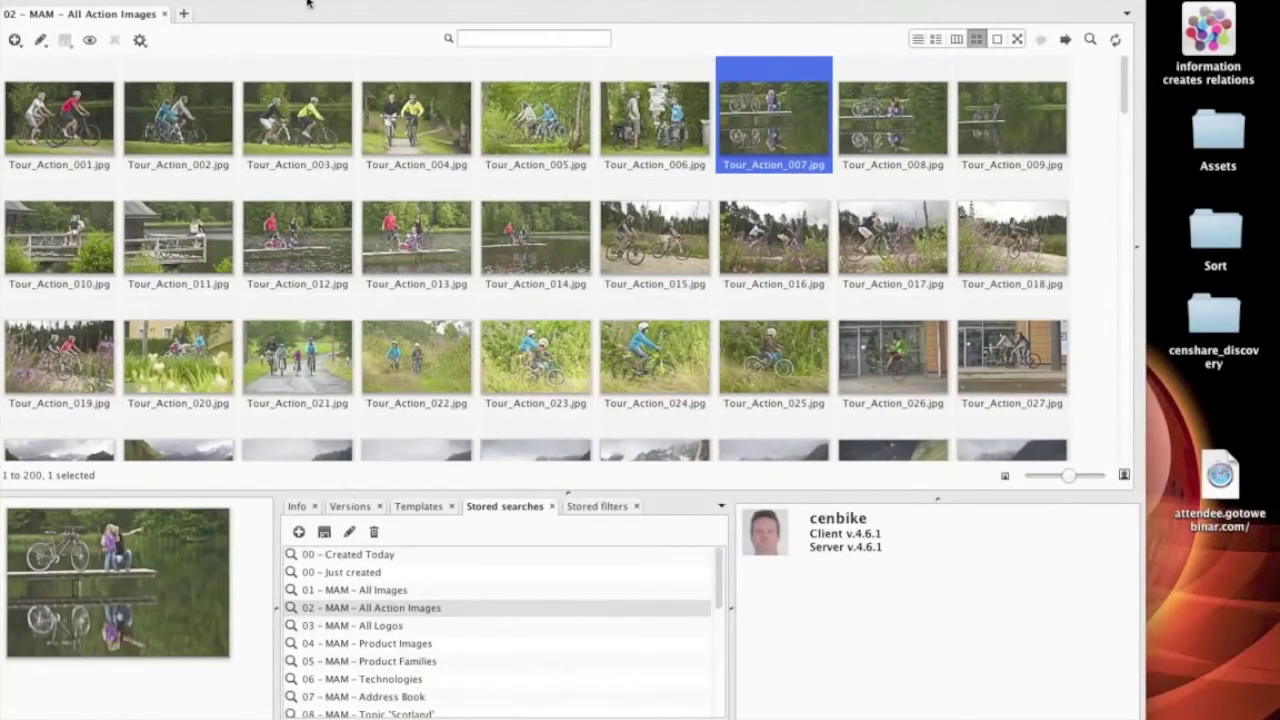
# Step: Create a new group asset named 'Demo' assigned to the current user
pyautogui.moveTo(310, 0); pyautogui.dragTo(315, 1)
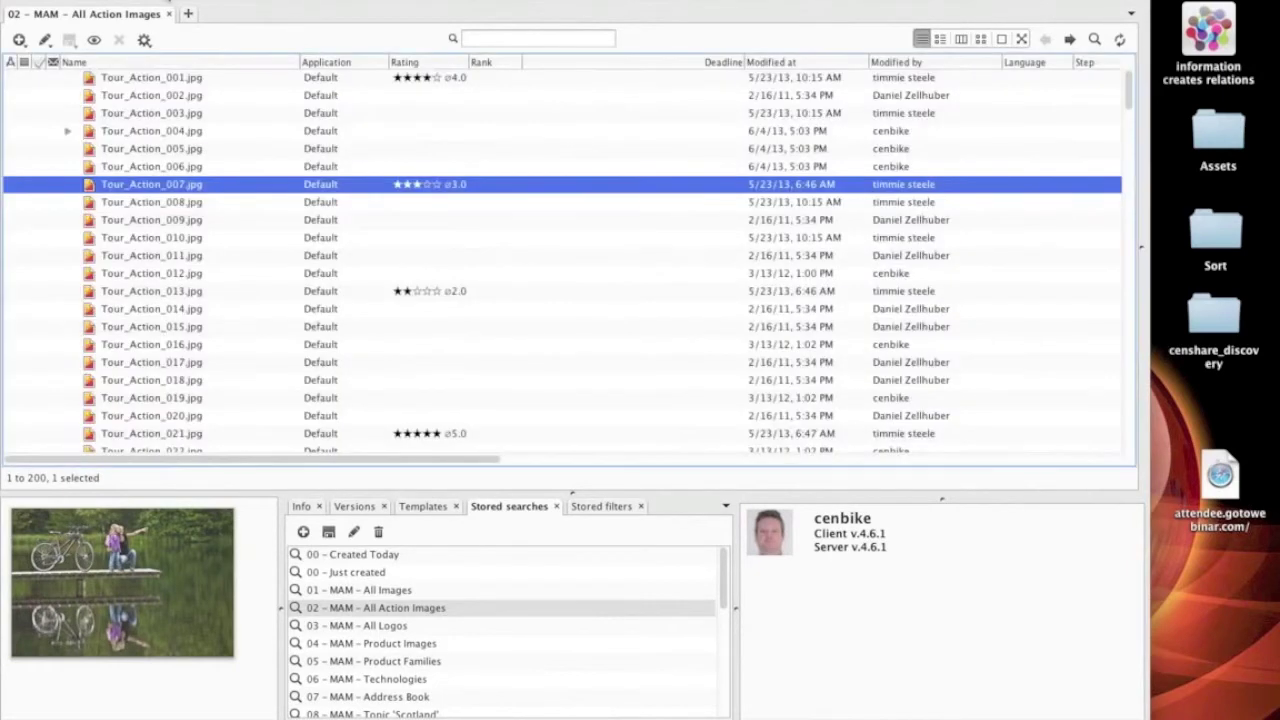
pyautogui.click(37, 39)
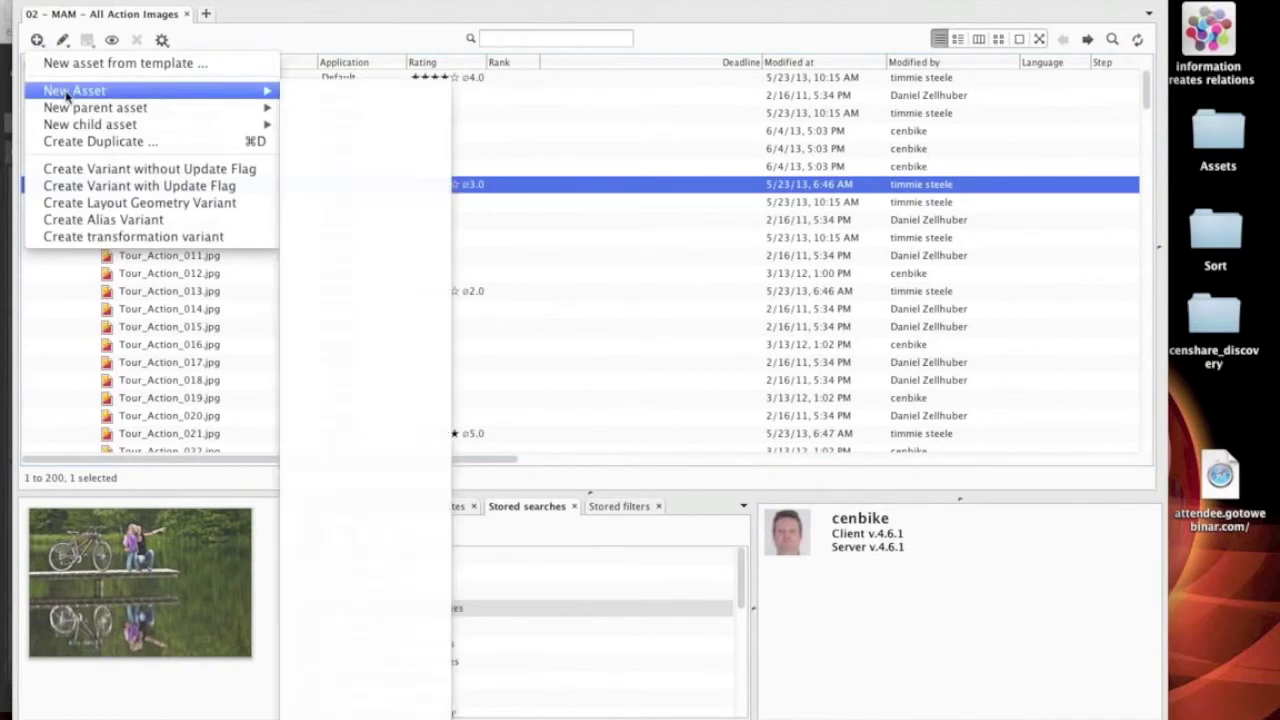
pyautogui.moveTo(70, 91)
pyautogui.click(370, 310)
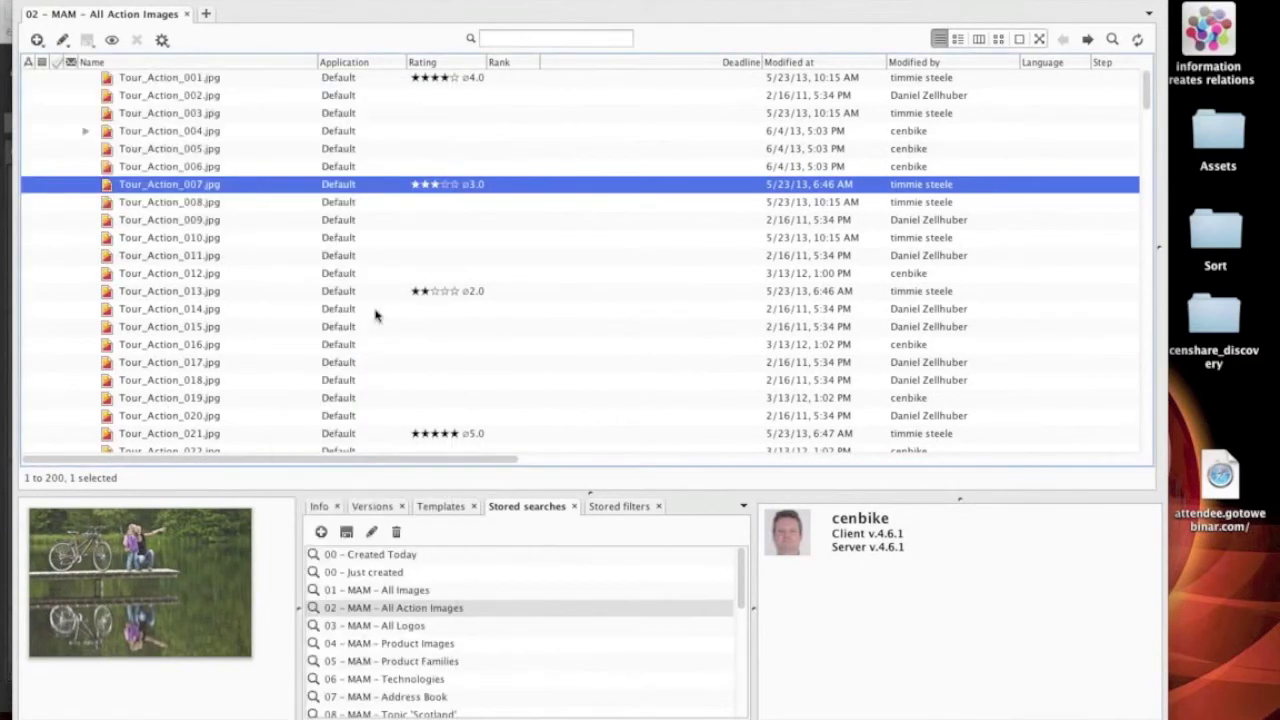
pyautogui.write('C')
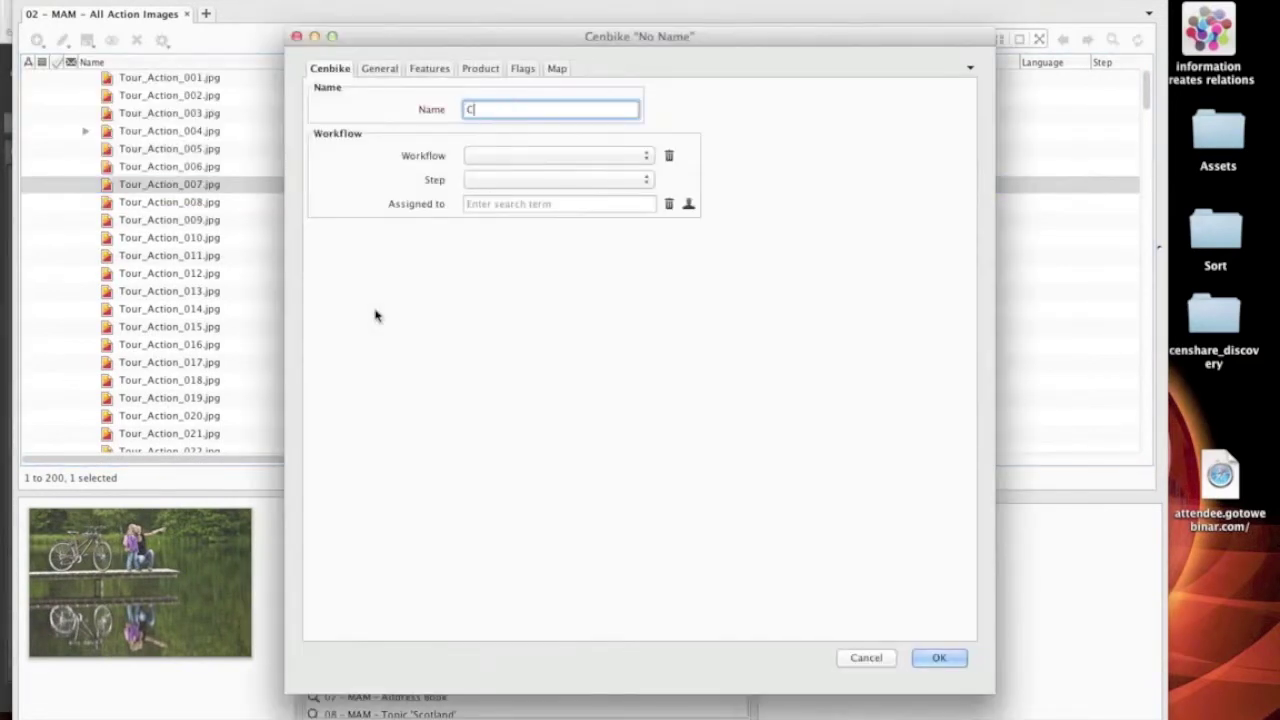
pyautogui.press('BackSpace')
pyautogui.write('Demo')
pyautogui.click(688, 203)
pyautogui.click(937, 660)
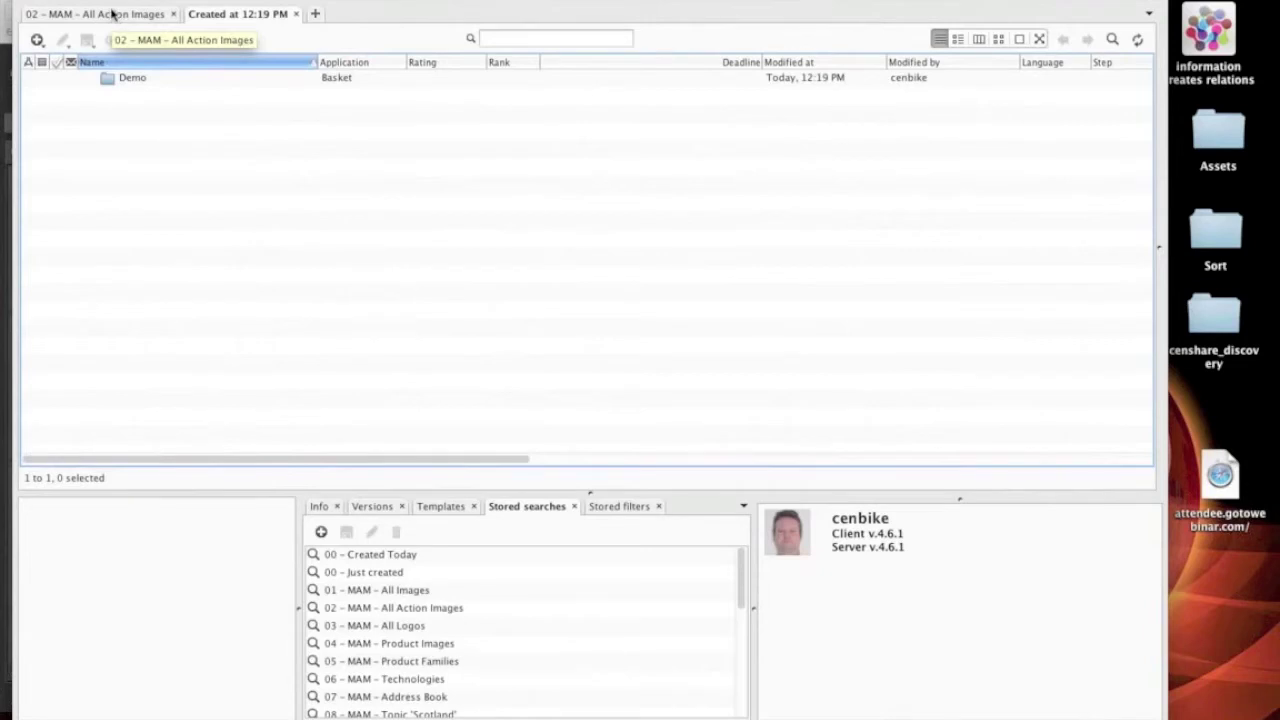
# Step: Drag three action pictures, including Tour_Action_010 and 015, into the Demo basket and expand it
pyautogui.click(113, 18)
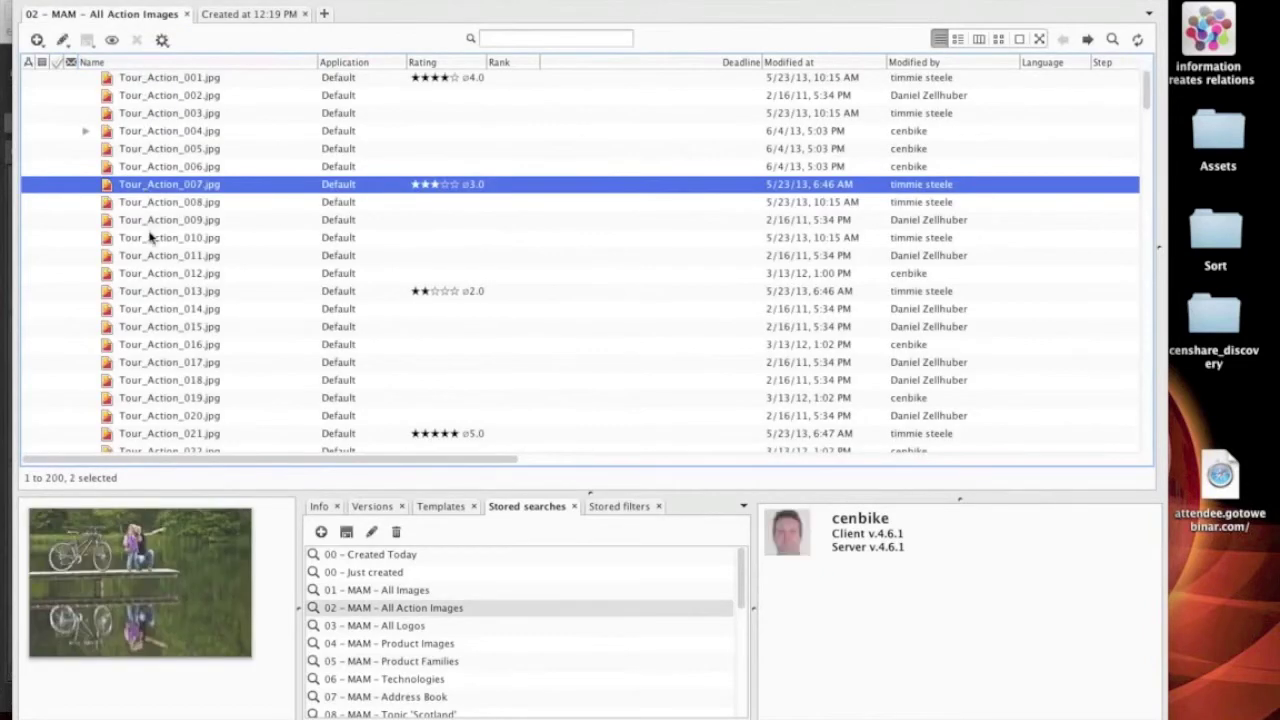
pyautogui.keyDown('super'); pyautogui.click(150, 238); pyautogui.keyUp('super')
pyautogui.keyDown('super'); pyautogui.click(150, 327); pyautogui.keyUp('super')
pyautogui.moveTo(160, 184); pyautogui.dragTo(132, 83)
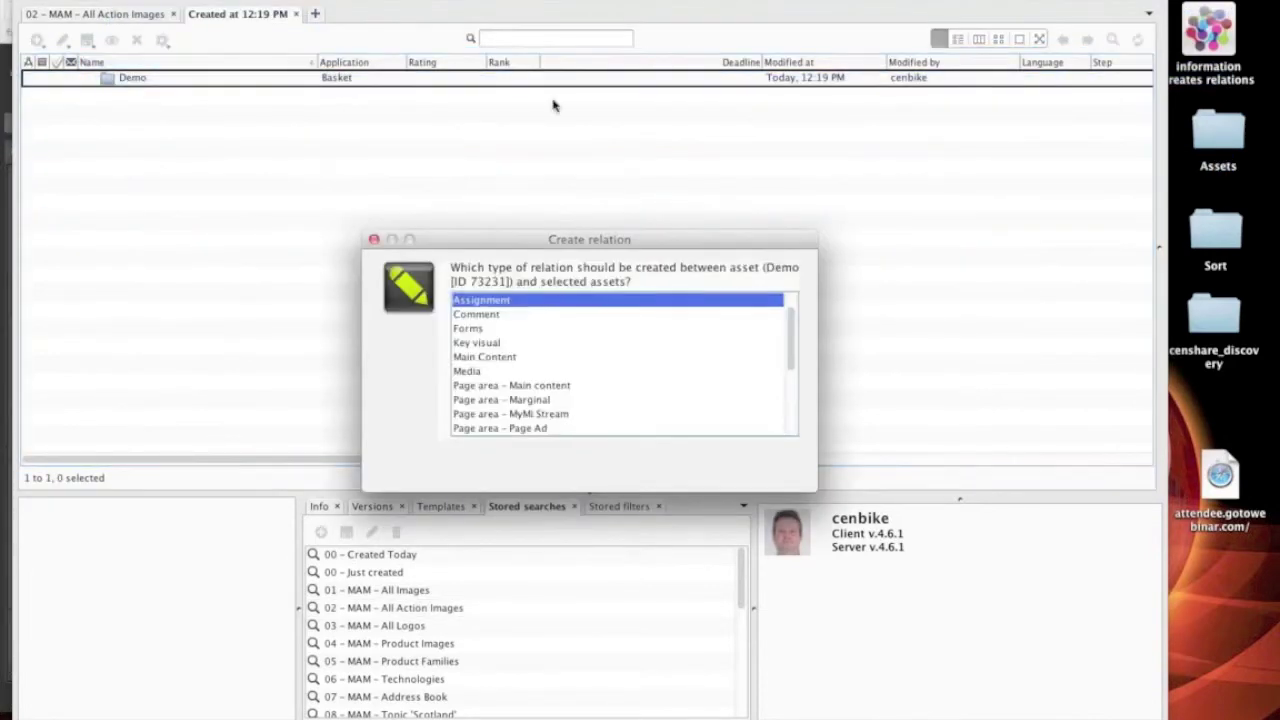
pyautogui.press('Return')
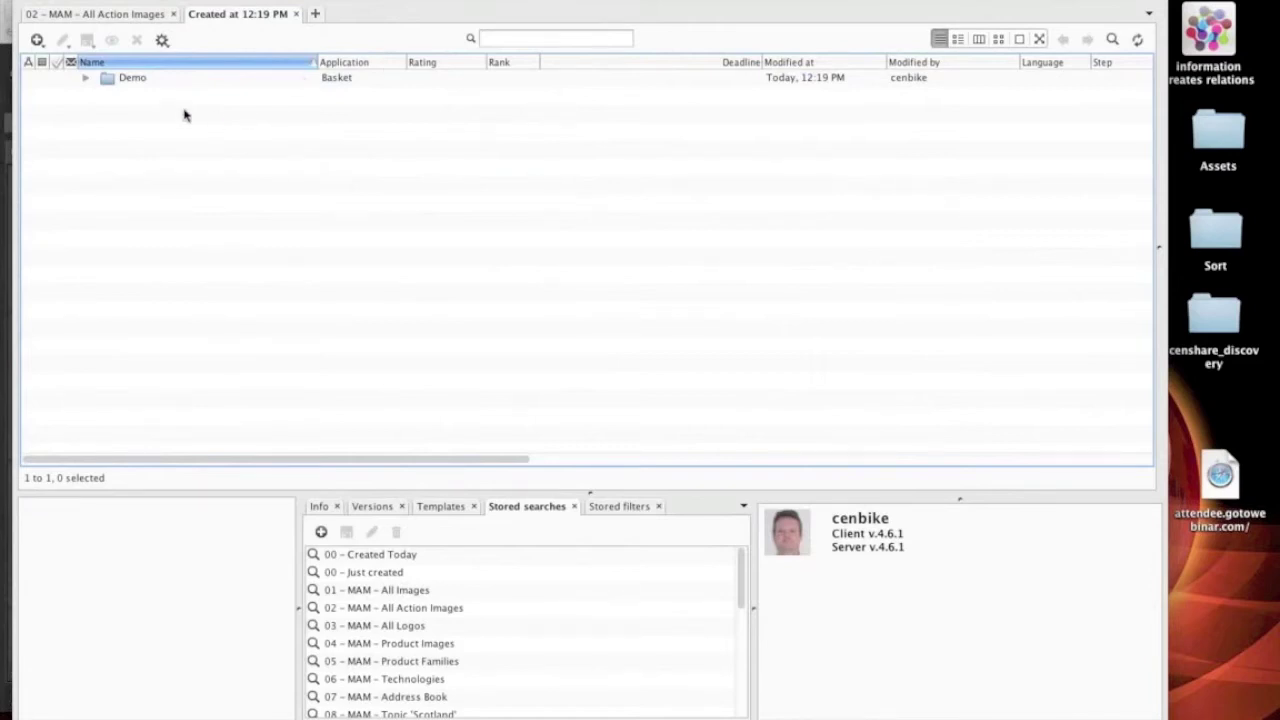
pyautogui.click(86, 77)
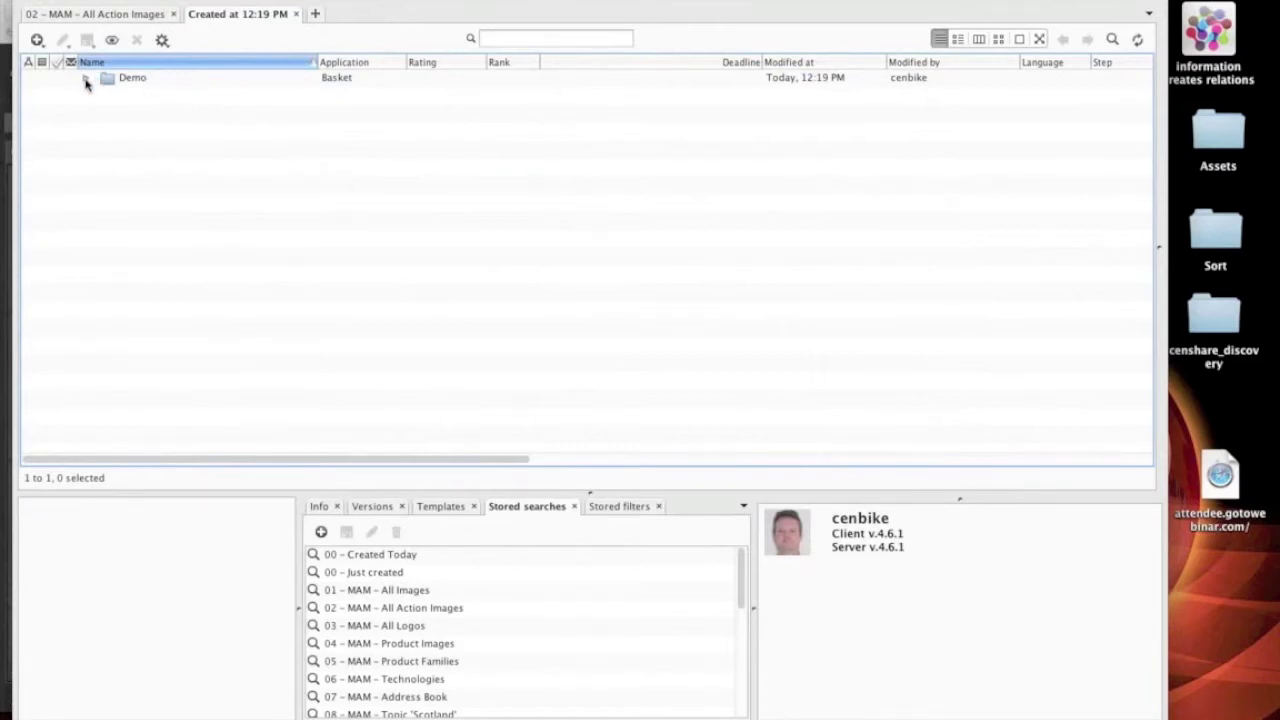
# Step: Show the Created at 12:19 PM results as thumbnails, then run the 05 – MAM – Product Families search
pyautogui.click(116, 16)
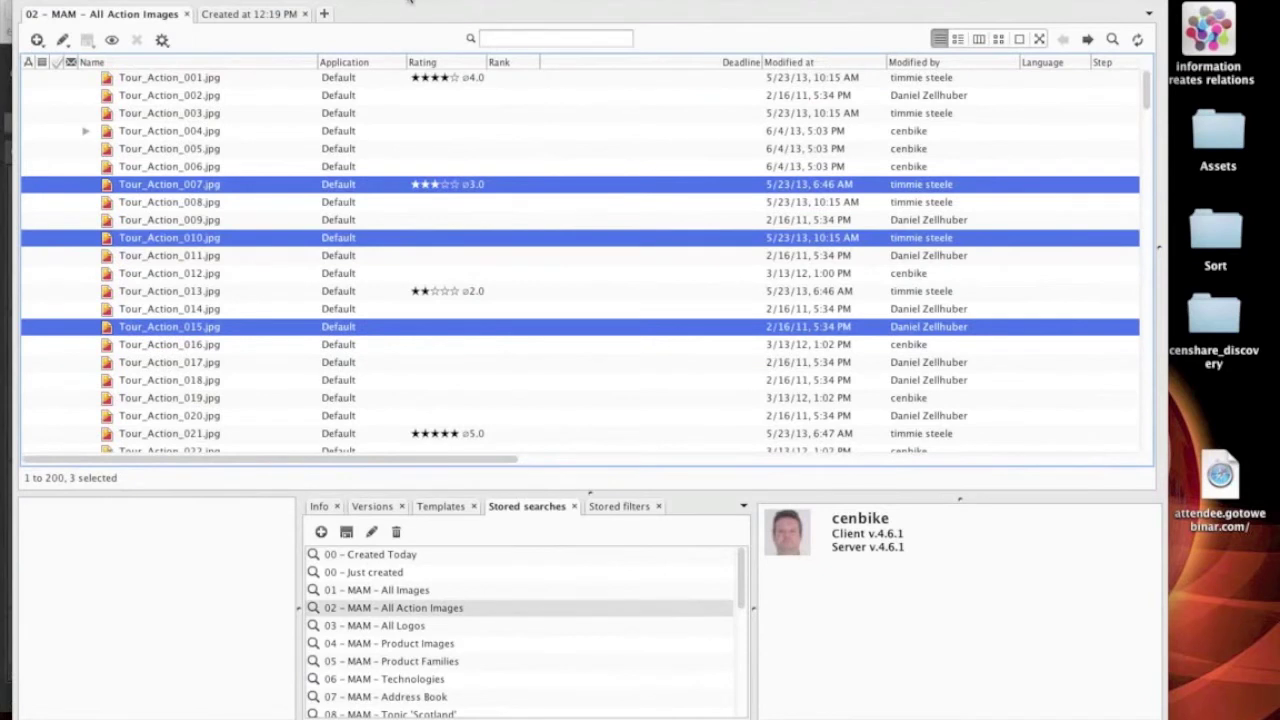
pyautogui.moveTo(408, 3); pyautogui.dragTo(448, 3)
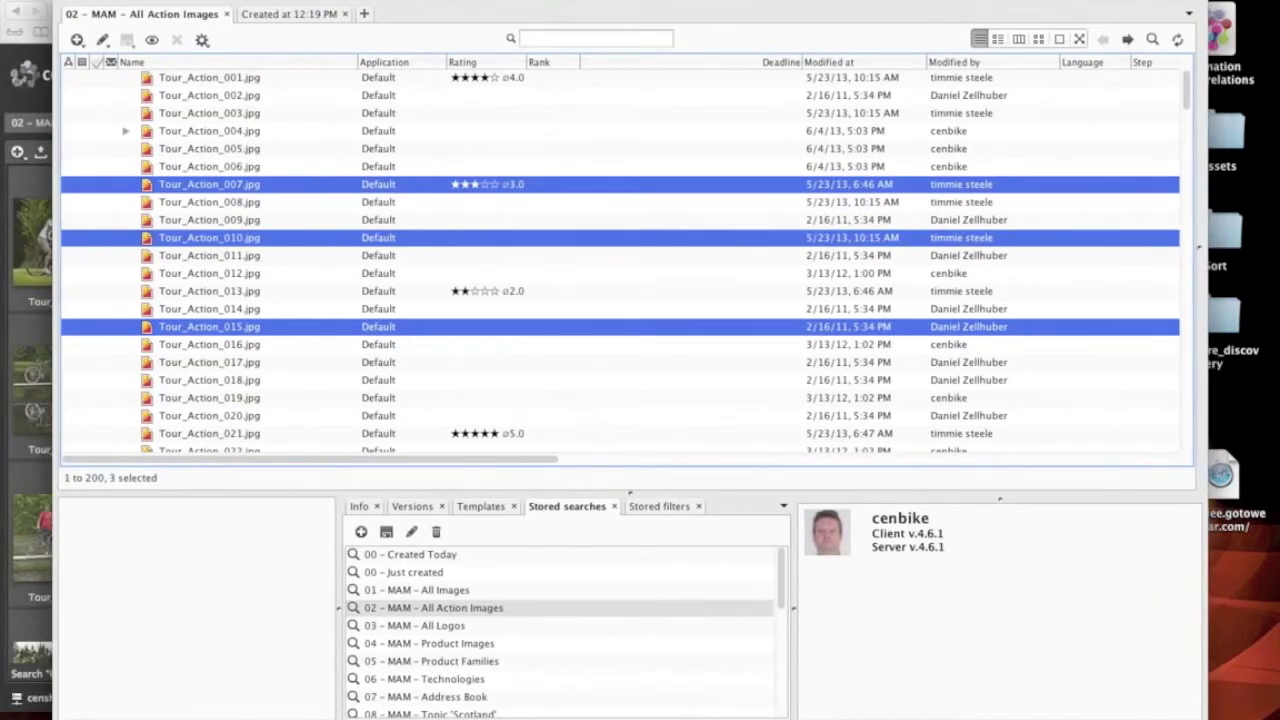
pyautogui.click(312, 14)
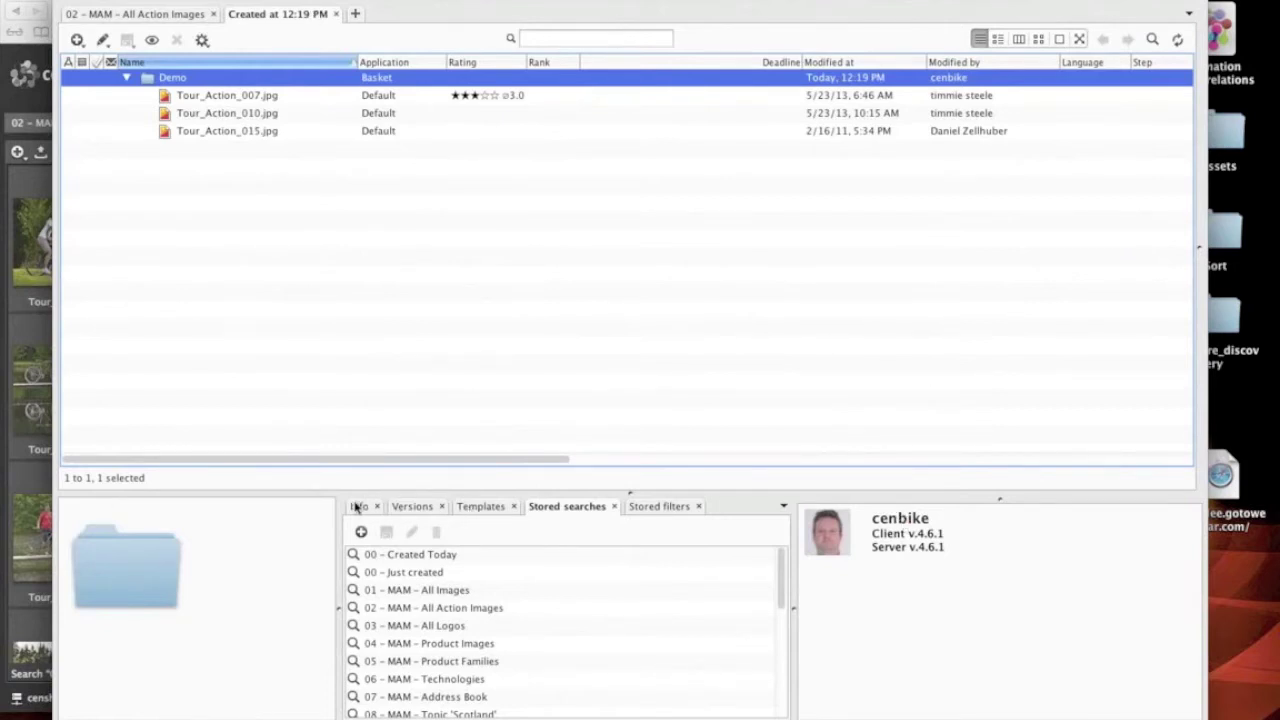
pyautogui.click(77, 40)
pyautogui.moveTo(84, 97)
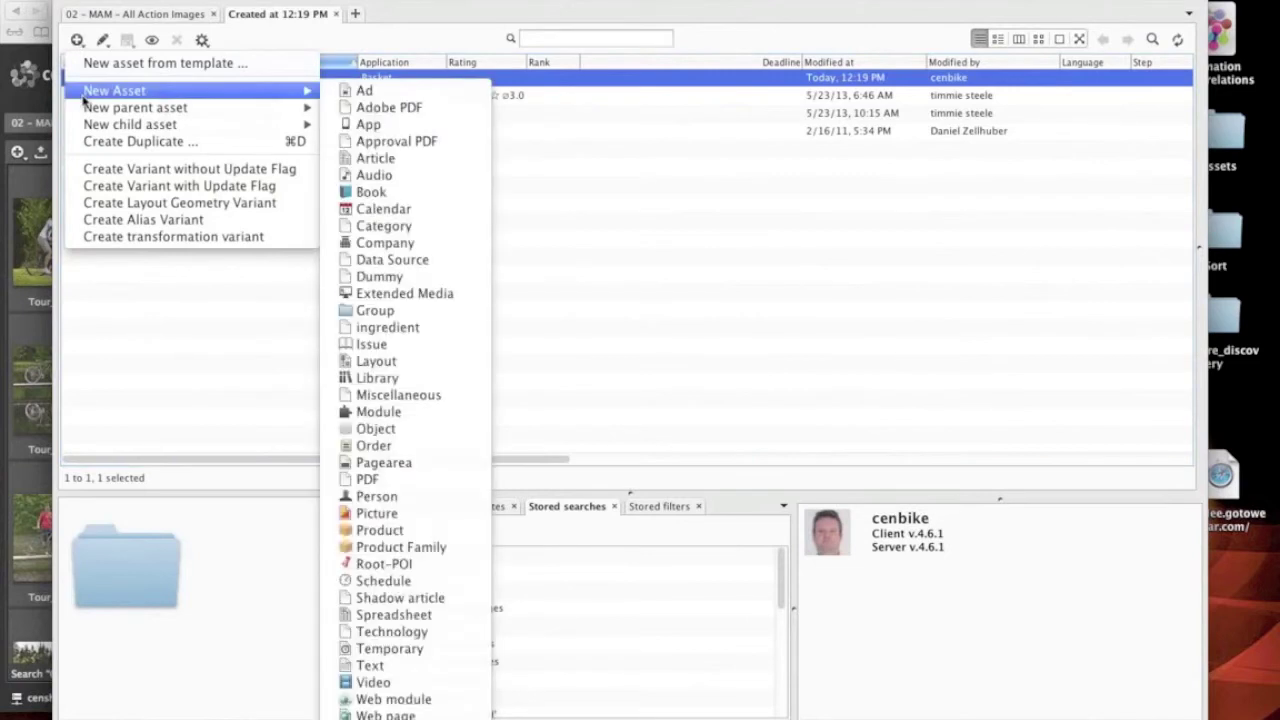
pyautogui.click(554, 280)
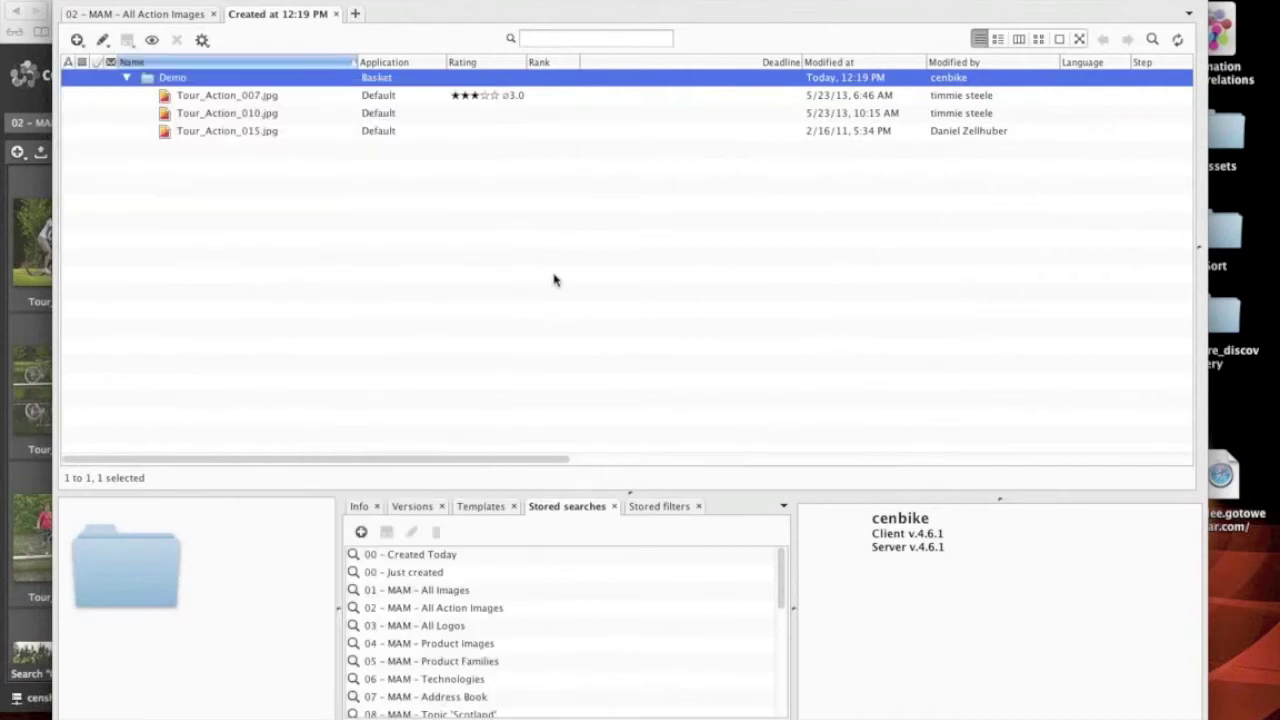
pyautogui.click(1038, 39)
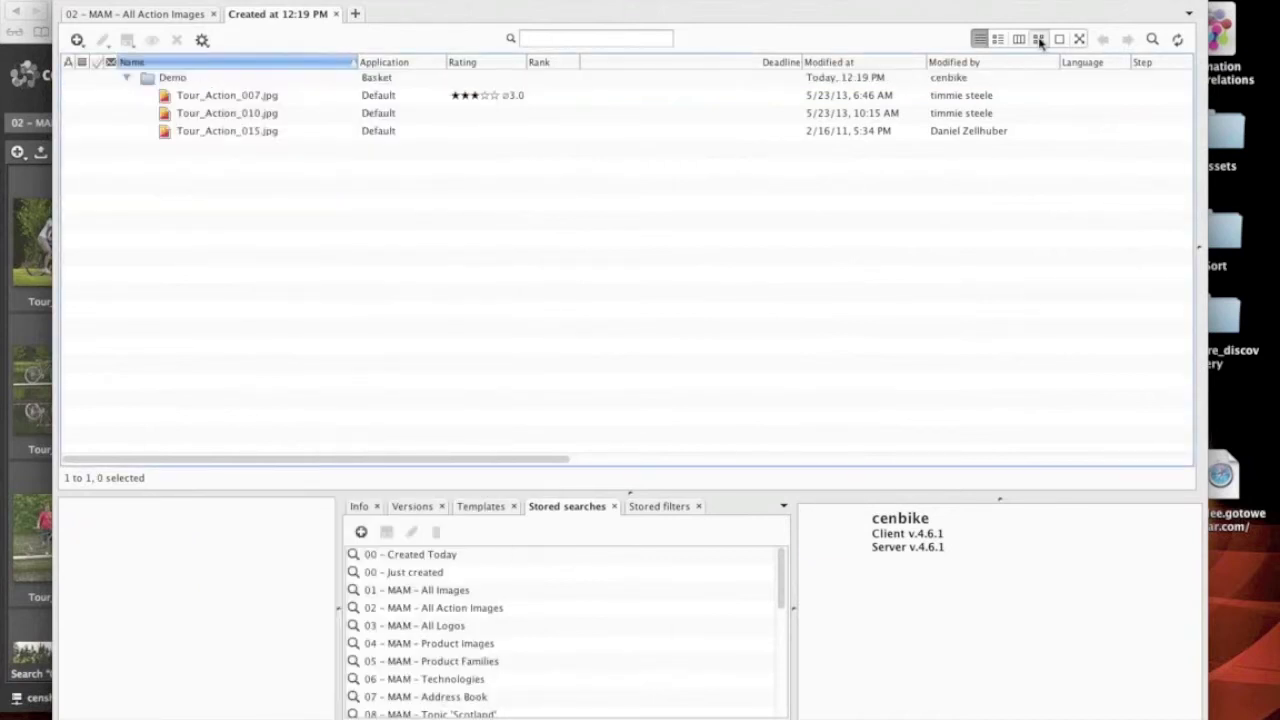
pyautogui.click(455, 662)
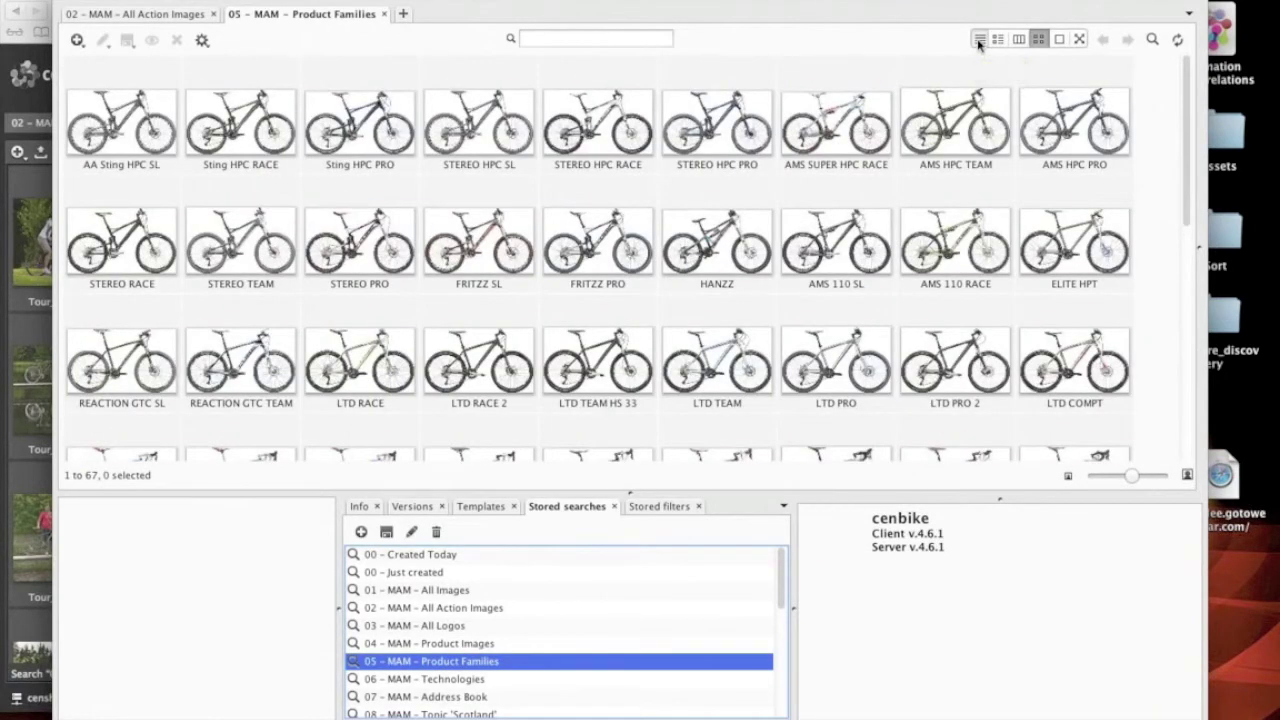
# Step: List the product families in detail, expand AA Sting HPC SL and preview Sting-HPC-SL-Detail_3.jpg
pyautogui.click(979, 41)
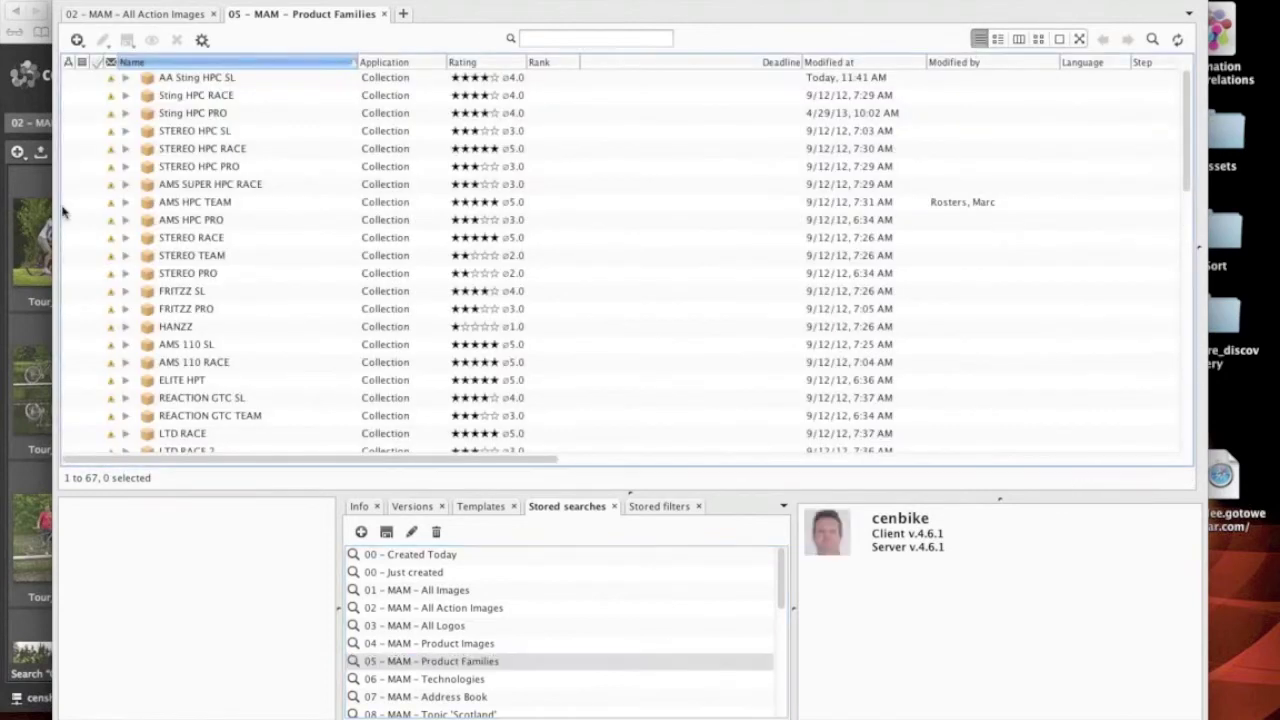
pyautogui.click(125, 79)
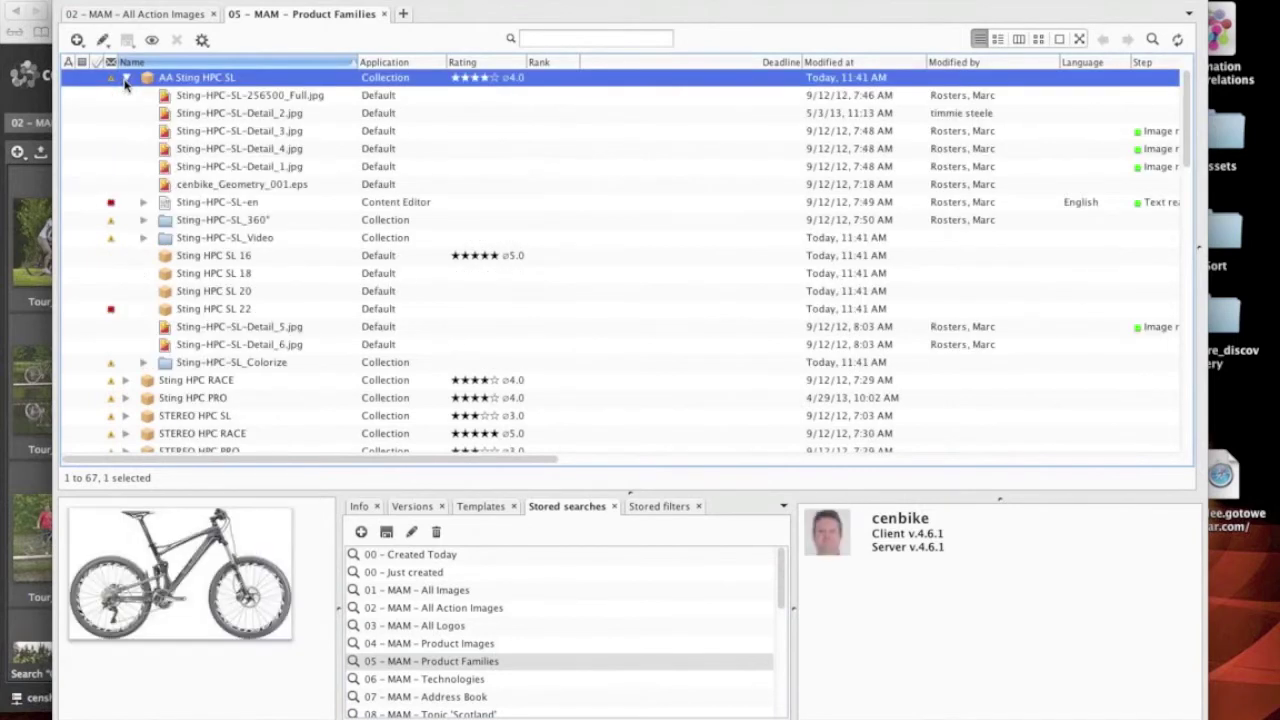
pyautogui.click(256, 133)
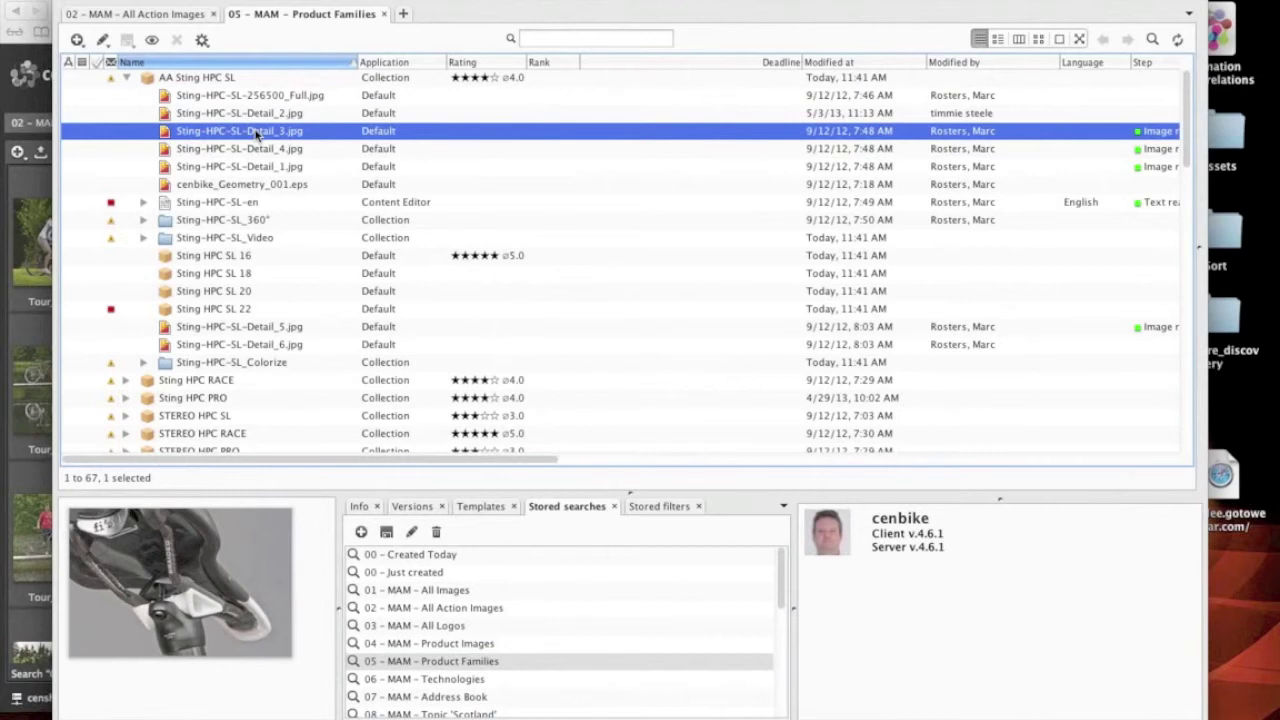
pyautogui.click(151, 80)
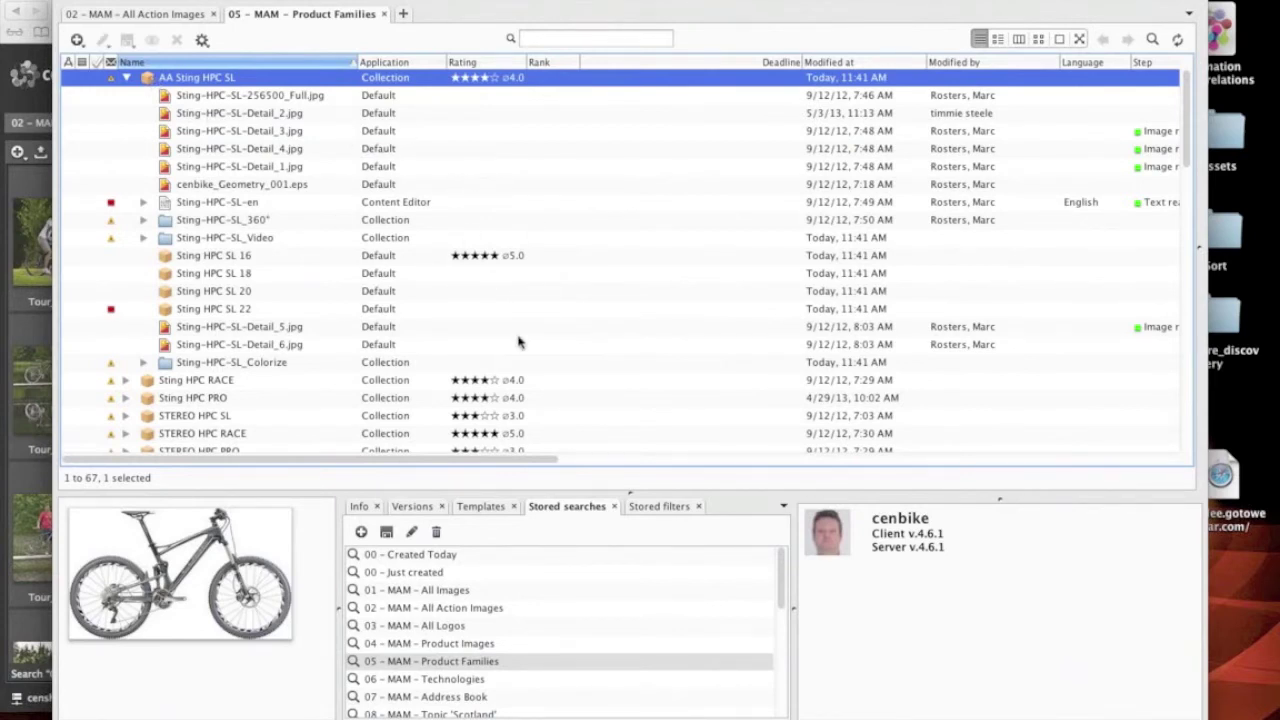
pyautogui.press('Return')
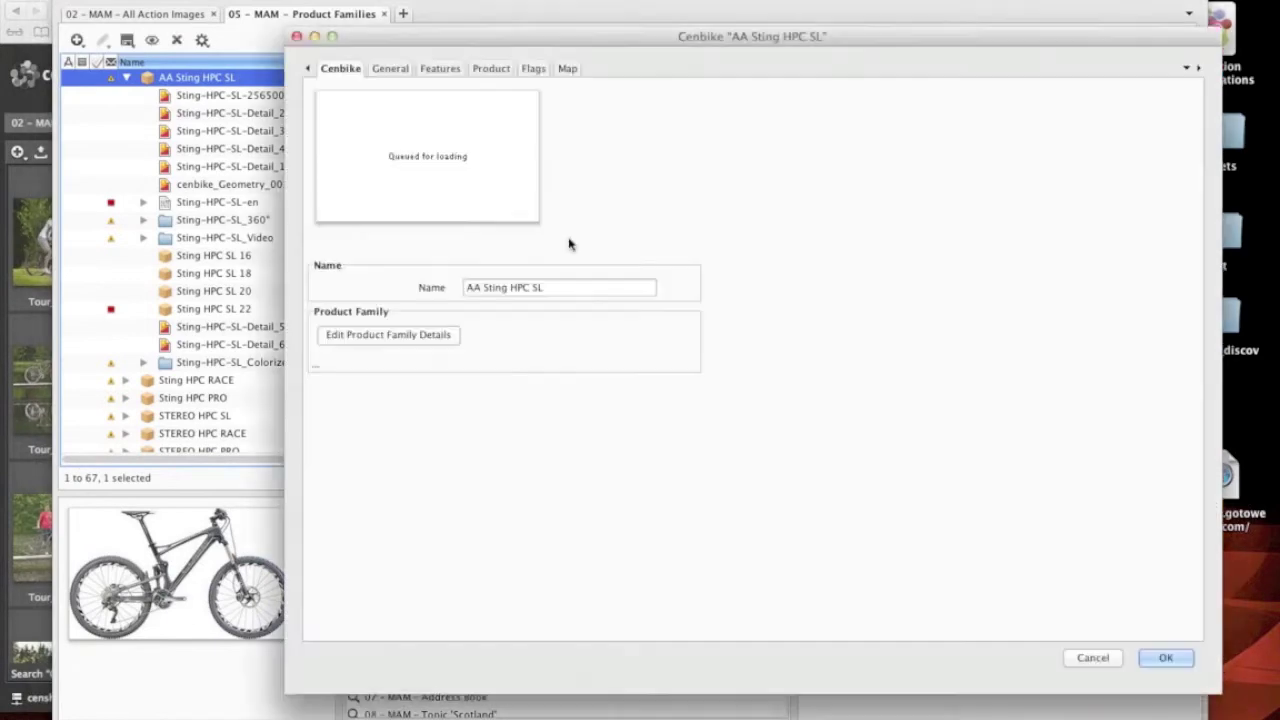
pyautogui.click(470, 70)
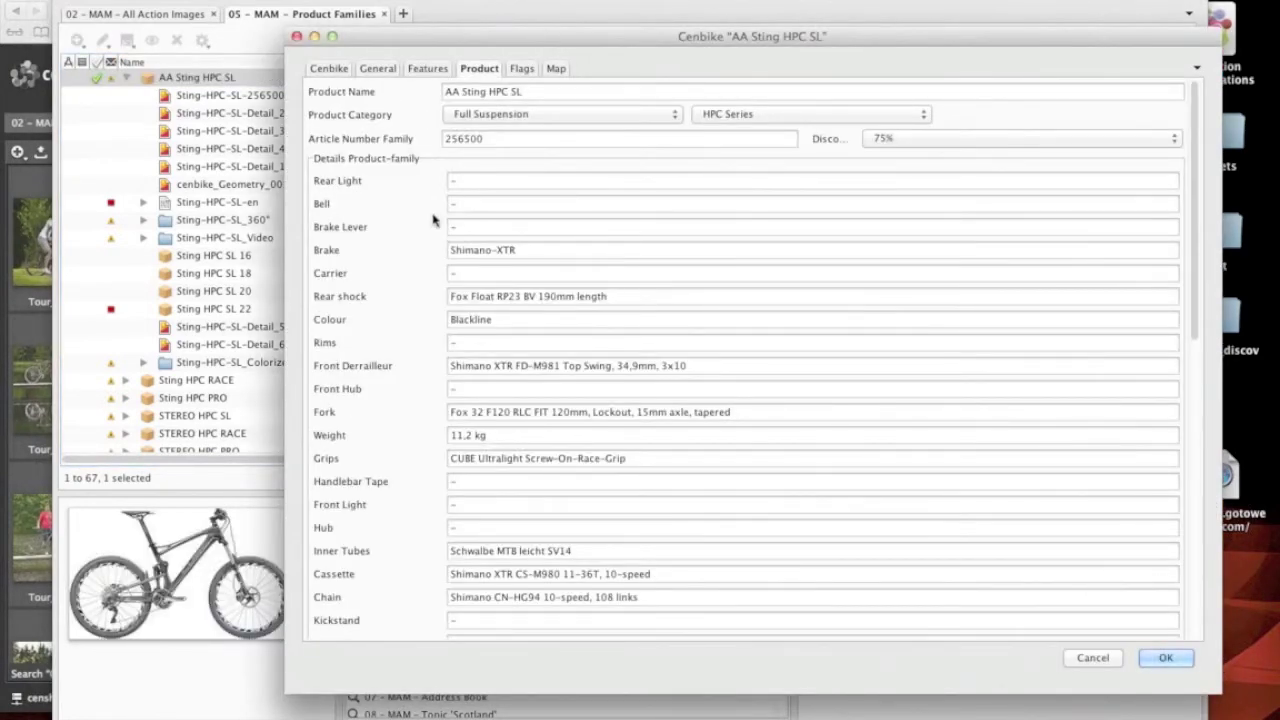
pyautogui.hotkey('ctrl', 'pageup')
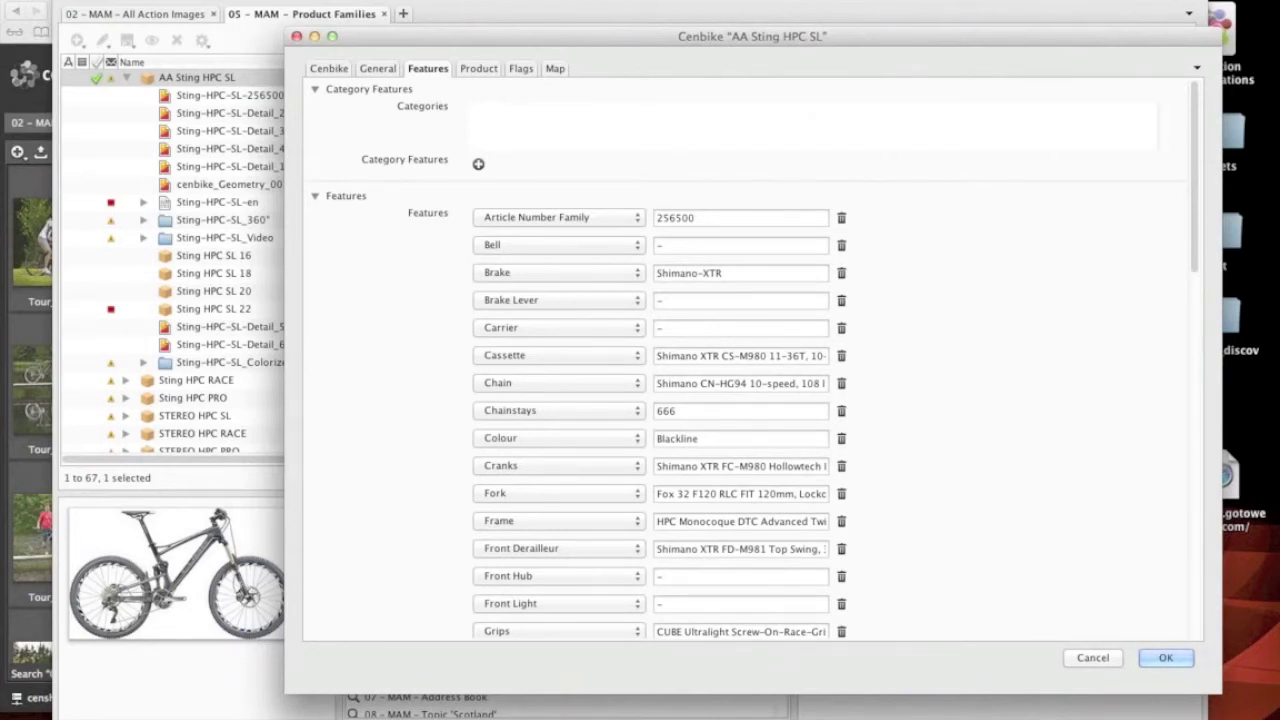
pyautogui.click(1093, 658)
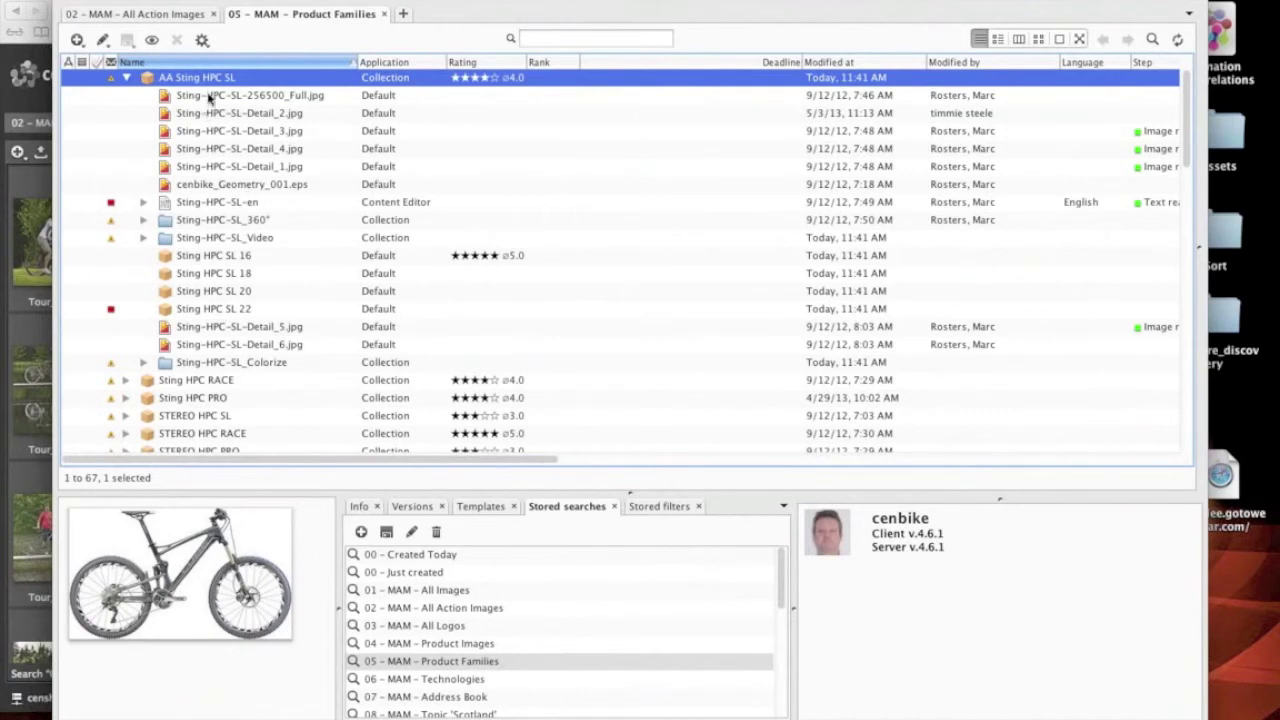
# Step: Step through the AA Sting HPC SL images and products, previewing Detail_4 and Detail_2 JPEGs
pyautogui.press('Down')
pyautogui.press('Down')
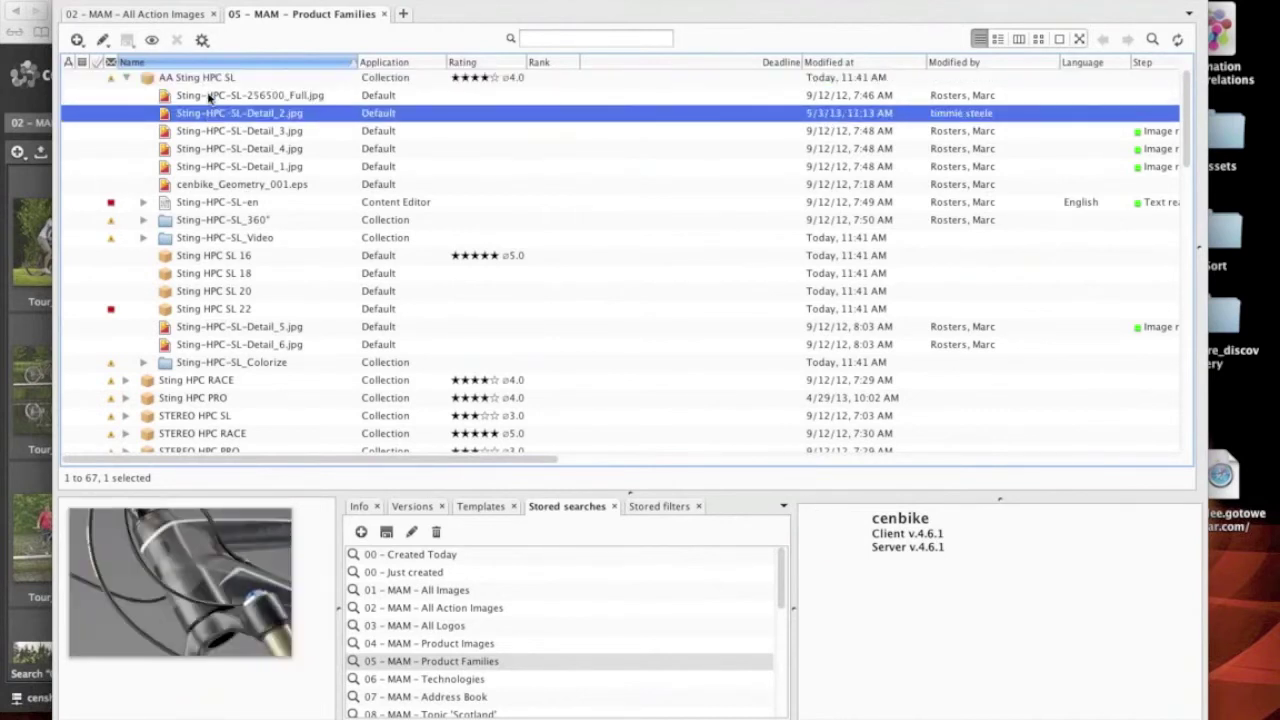
pyautogui.press('Down')
pyautogui.press('Down')
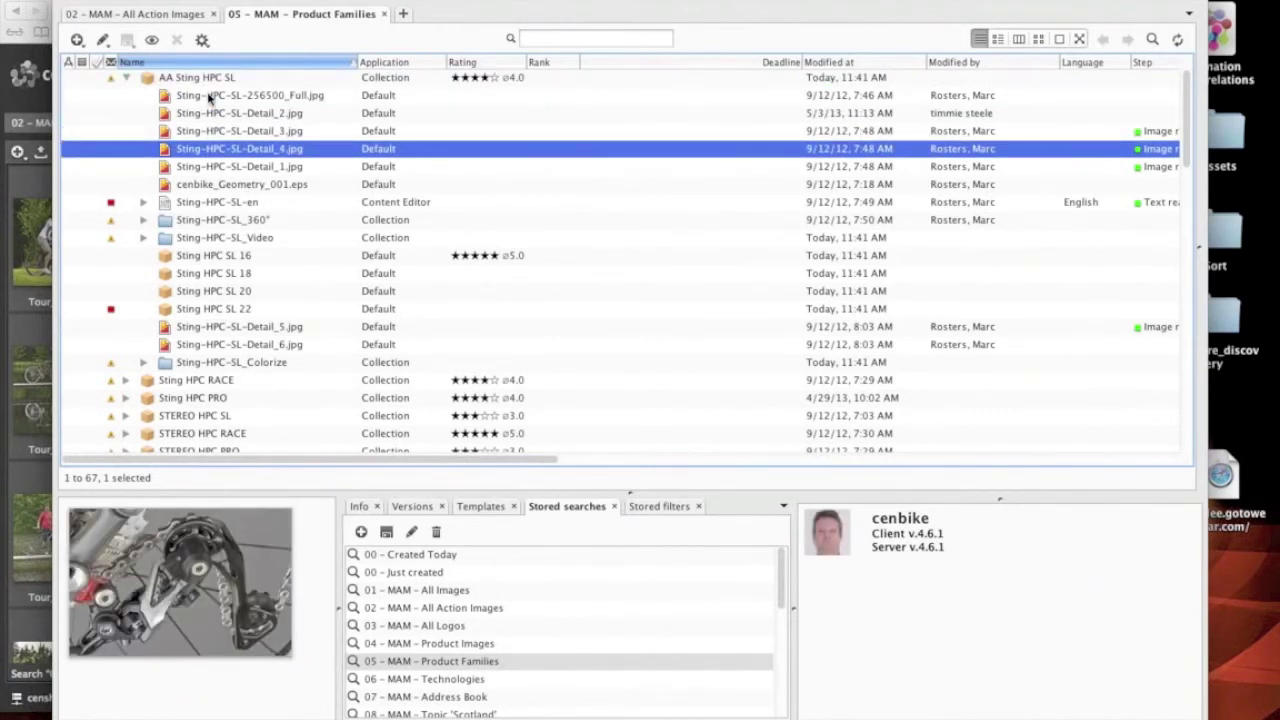
pyautogui.press('Up')
pyautogui.press('Up')
pyautogui.press('Up')
pyautogui.press('Up')
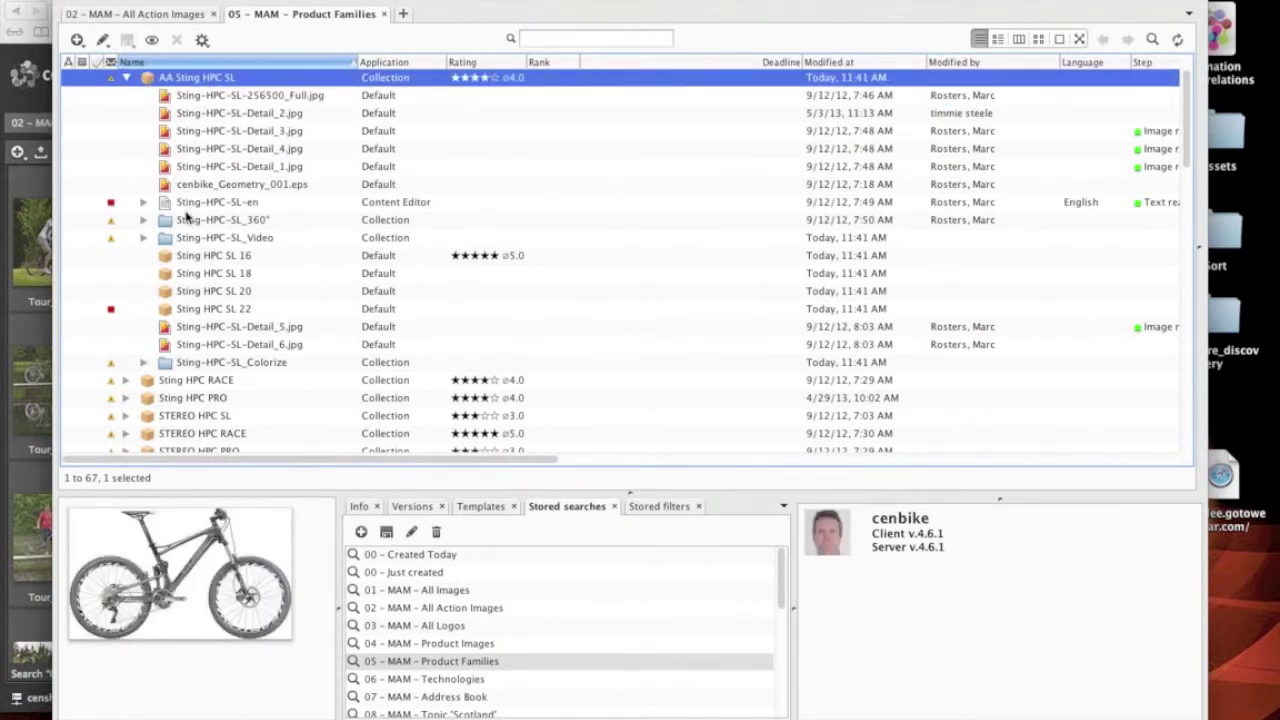
pyautogui.click(183, 273)
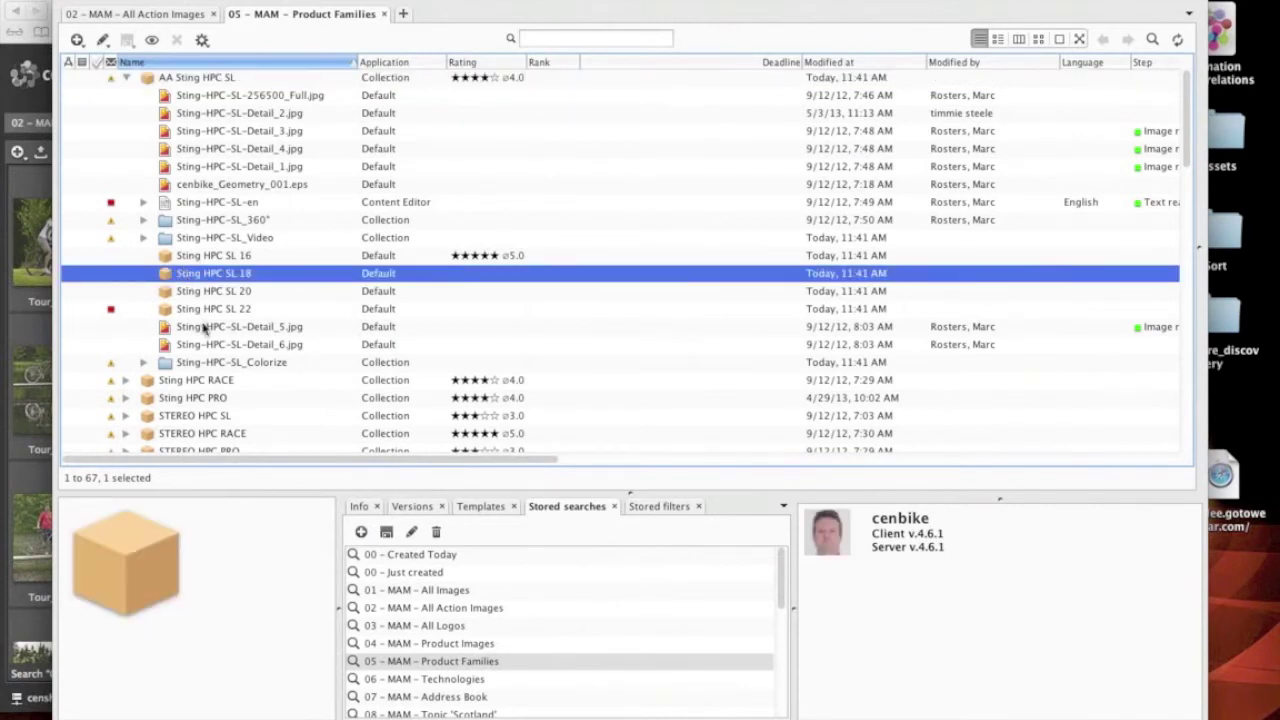
pyautogui.click(216, 291)
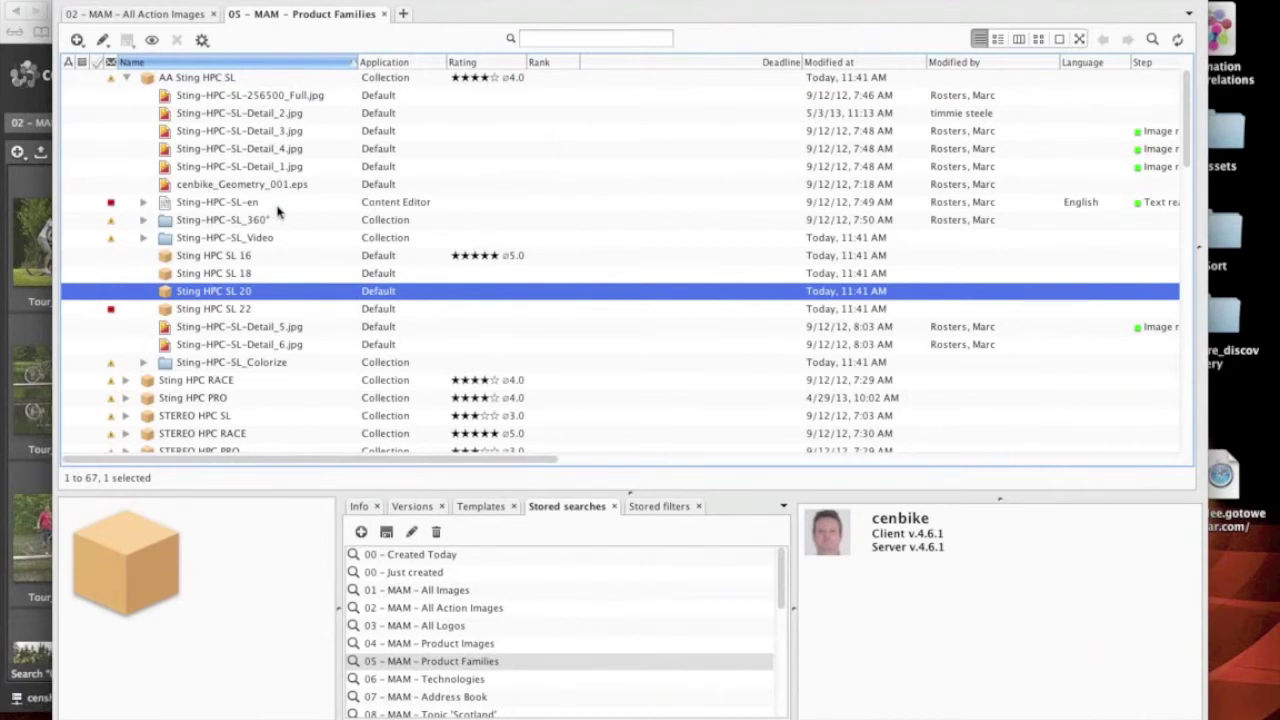
pyautogui.click(224, 116)
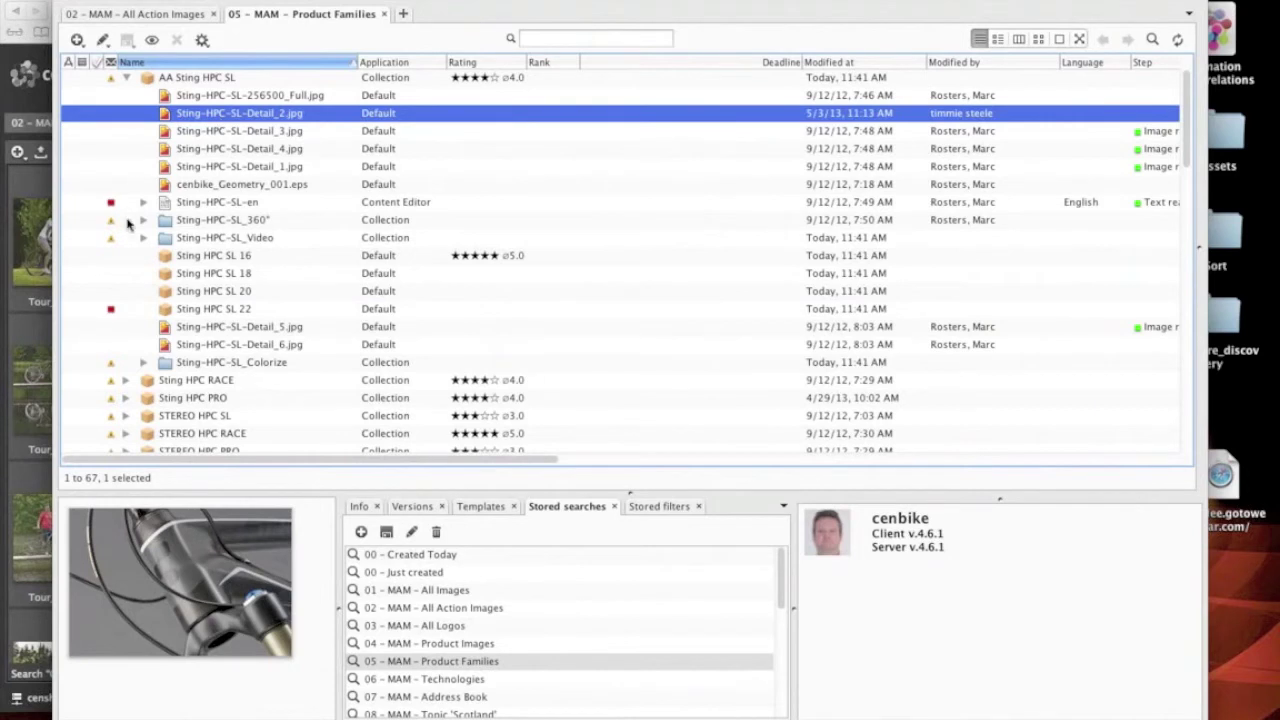
# Step: Expand the Sting-HPC-SL_Video collection, briefly opening and collapsing the 360° collection
pyautogui.click(200, 237)
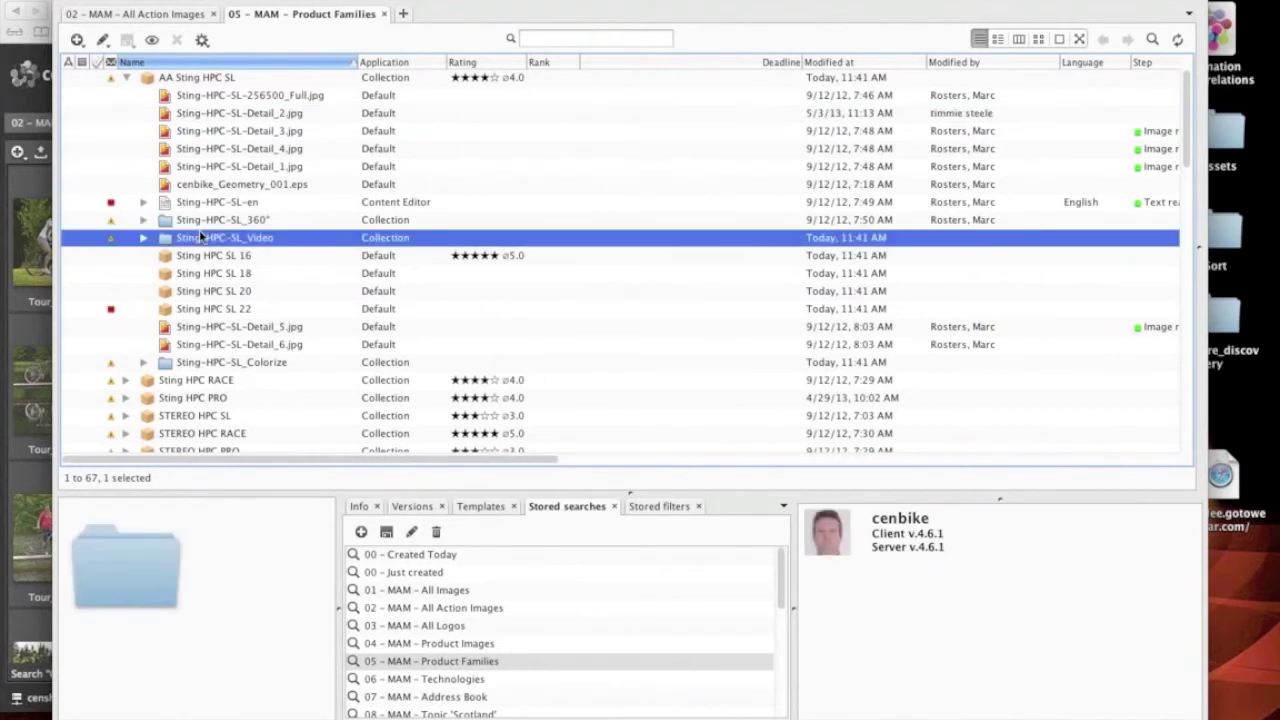
pyautogui.press('Right')
pyautogui.press('Up')
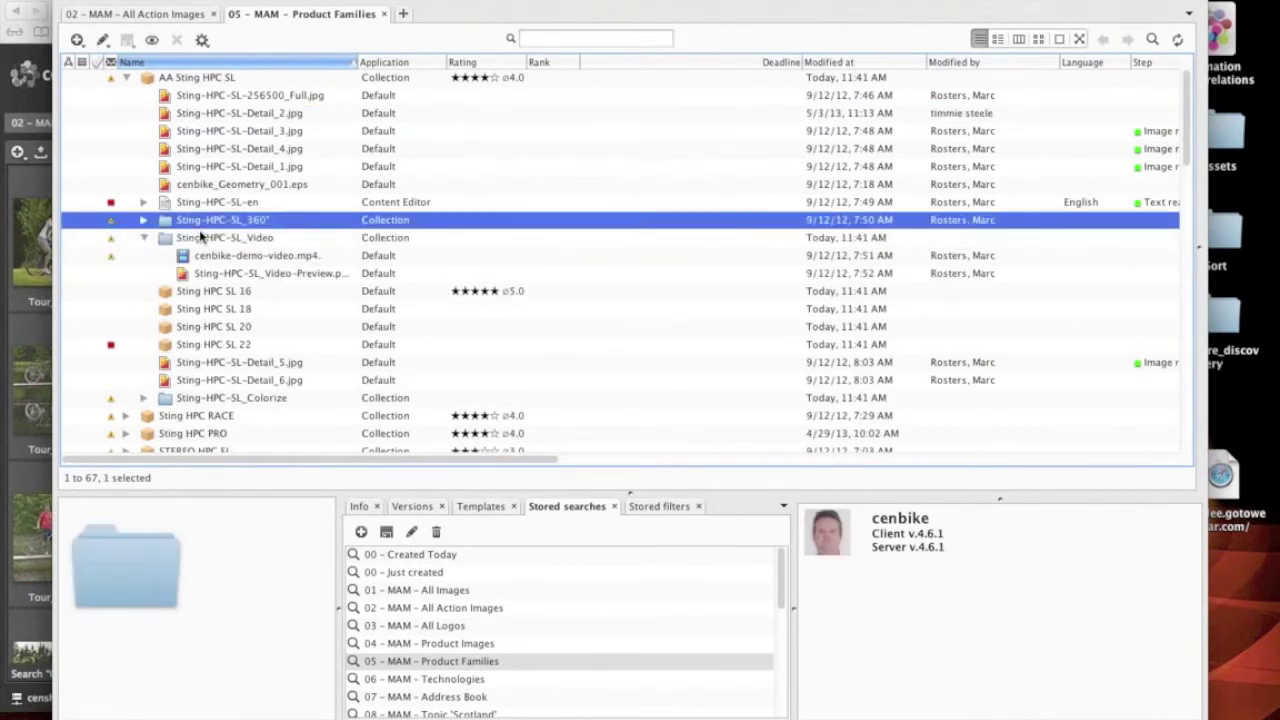
pyautogui.press('Right')
pyautogui.press('Left')
pyautogui.click(146, 79)
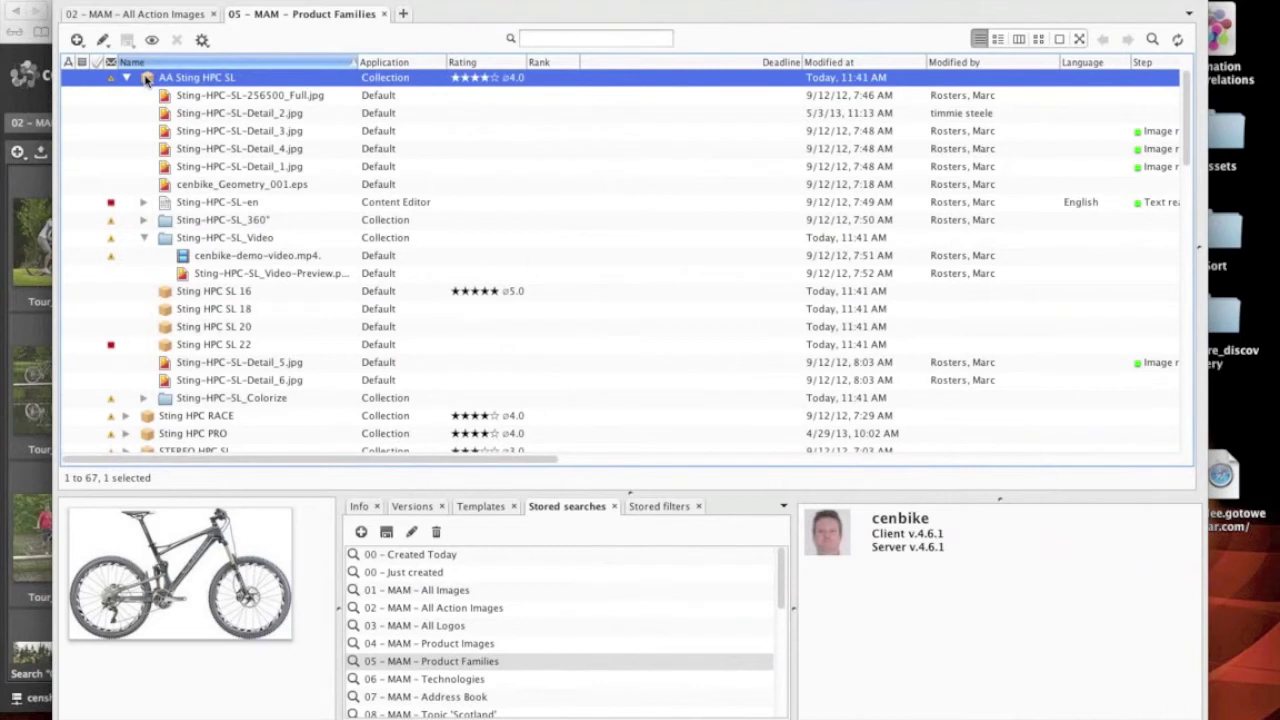
# Step: Run the 11 – cenbike – Create Issue via Template search and drop the cenbike 2013 template onto cenbike Schedule
pyautogui.click(405, 14)
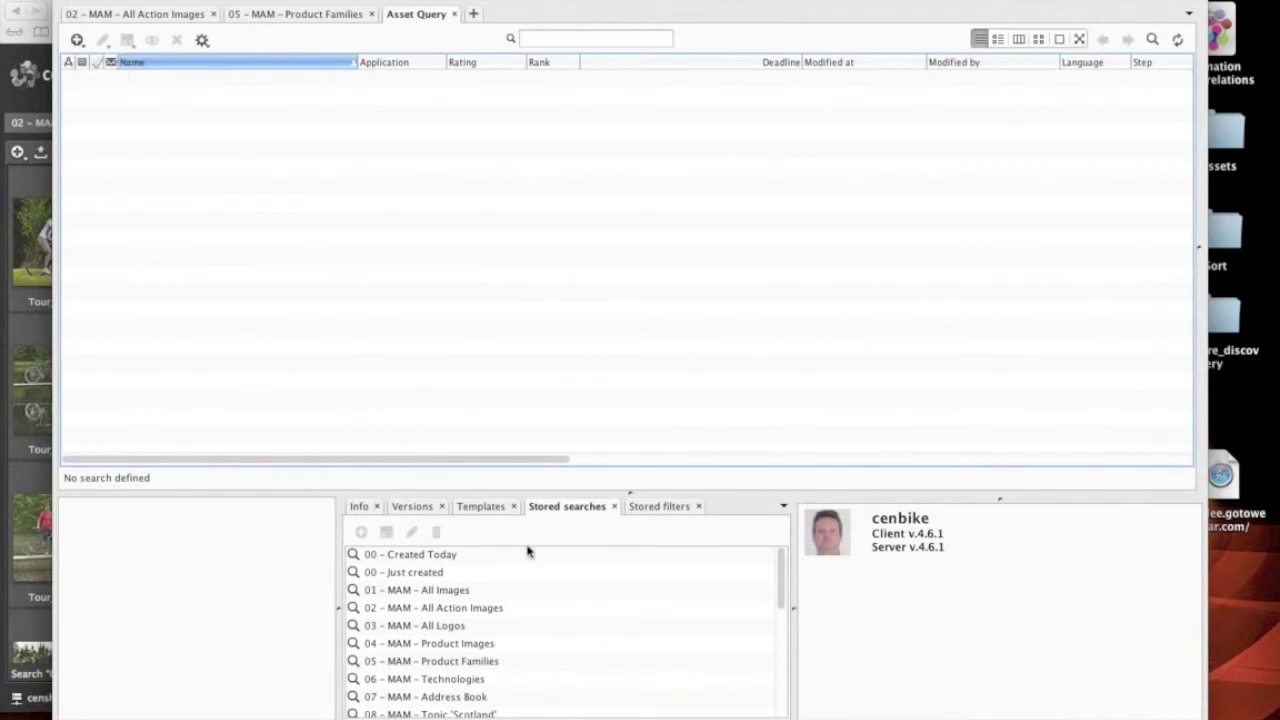
pyautogui.scroll(-3, 550, 700)
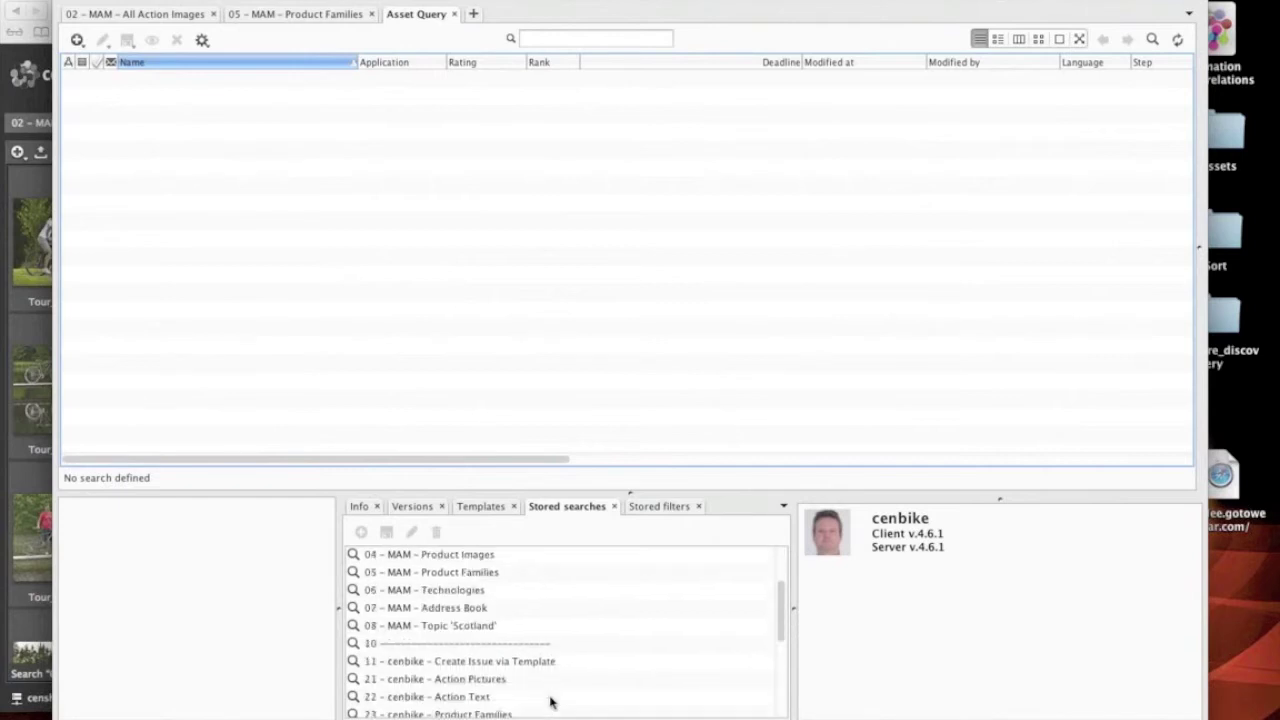
pyautogui.doubleClick(518, 646)
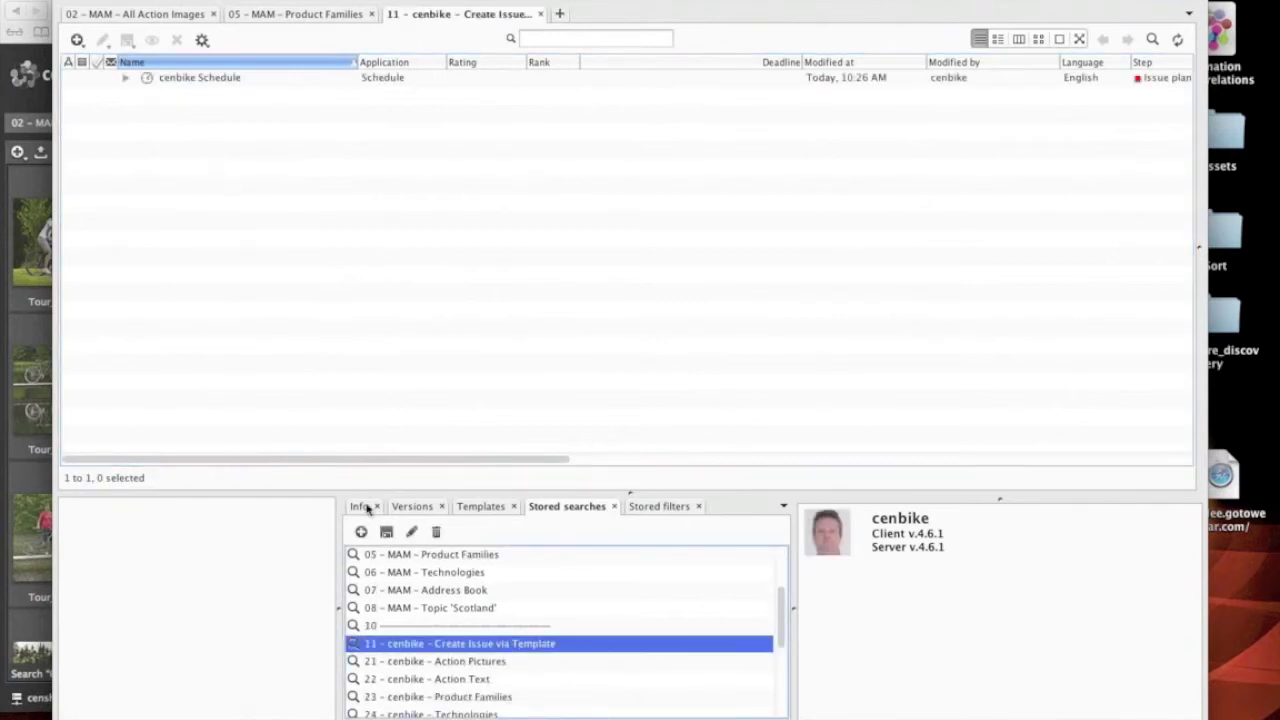
pyautogui.scroll(-3, 421, 630)
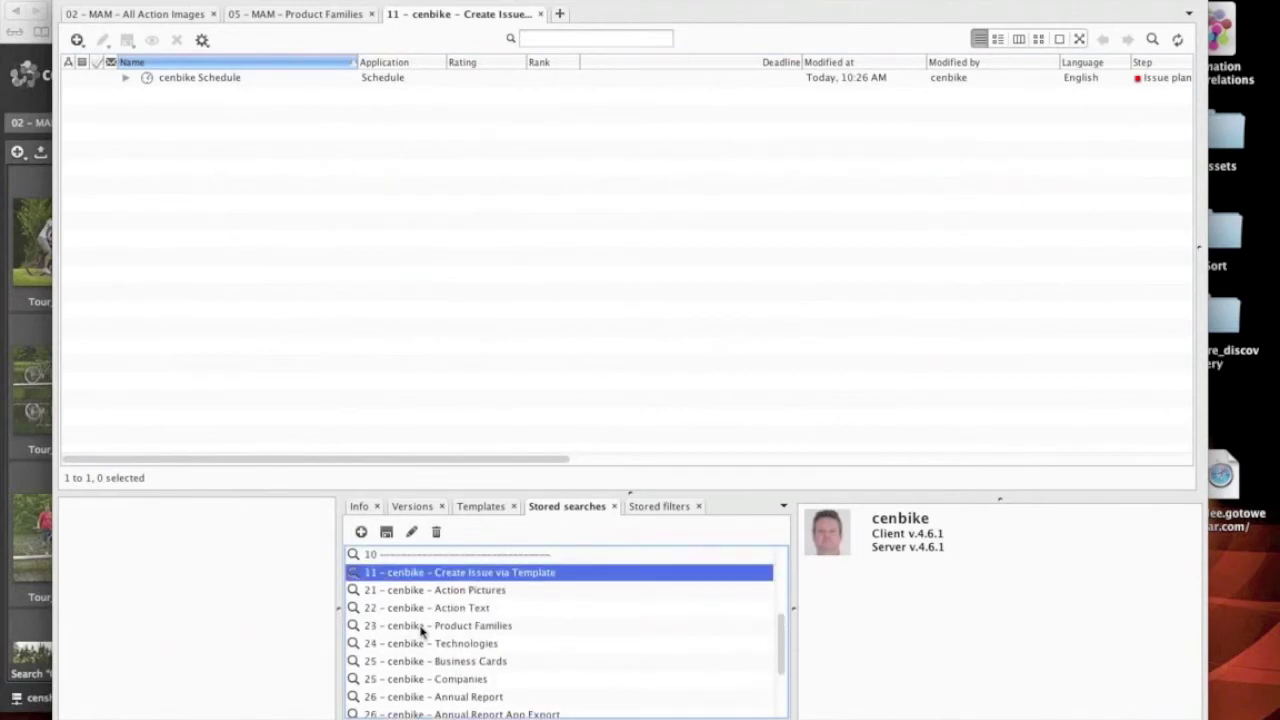
pyautogui.click(482, 508)
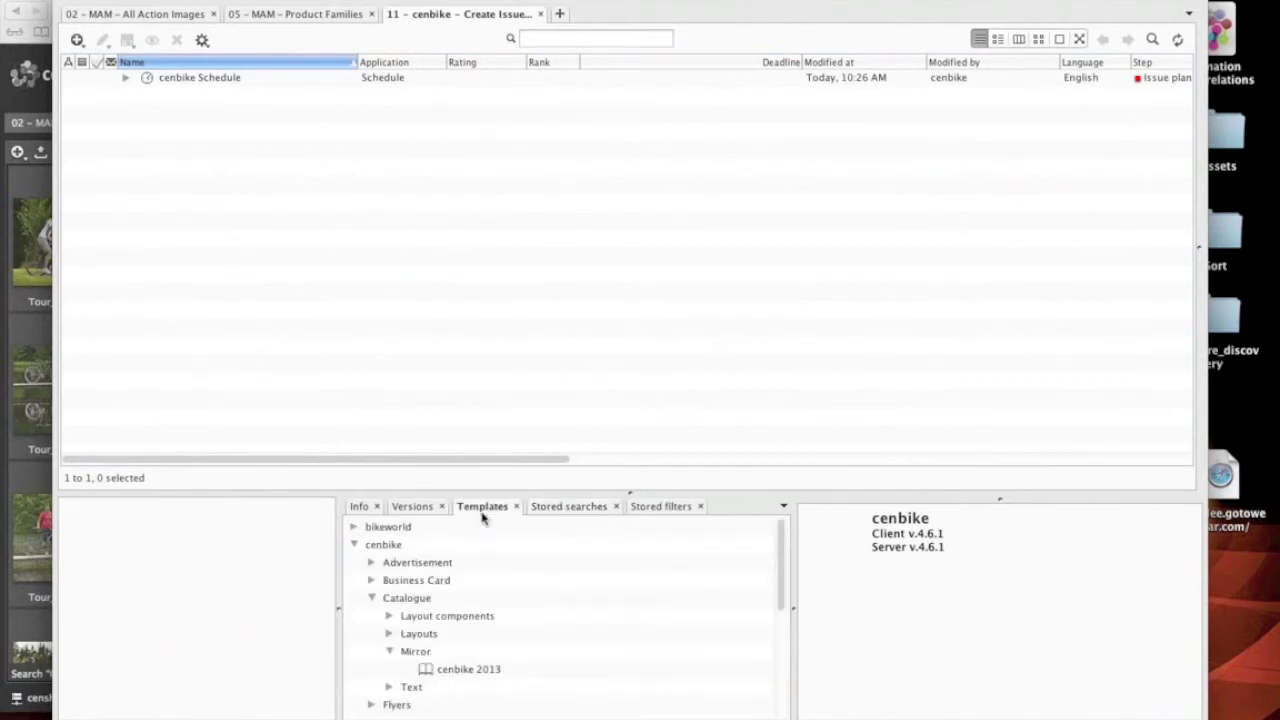
pyautogui.click(434, 673)
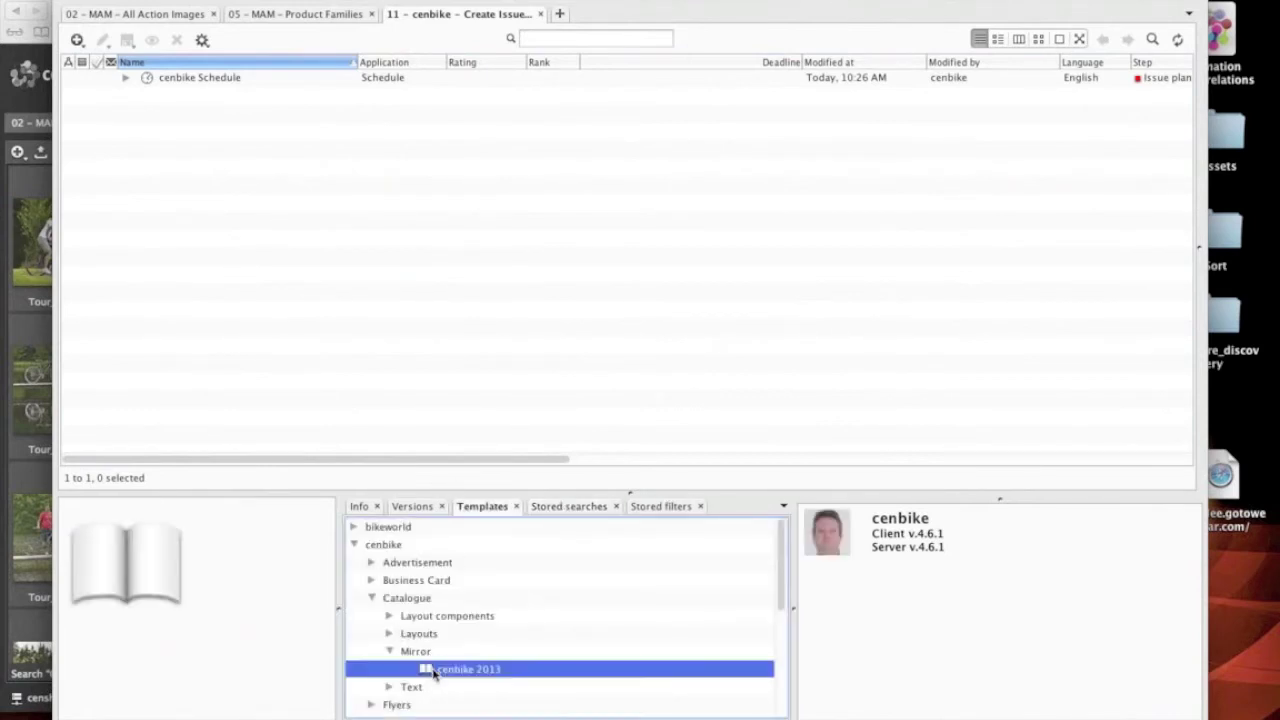
pyautogui.moveTo(434, 673); pyautogui.dragTo(172, 84)
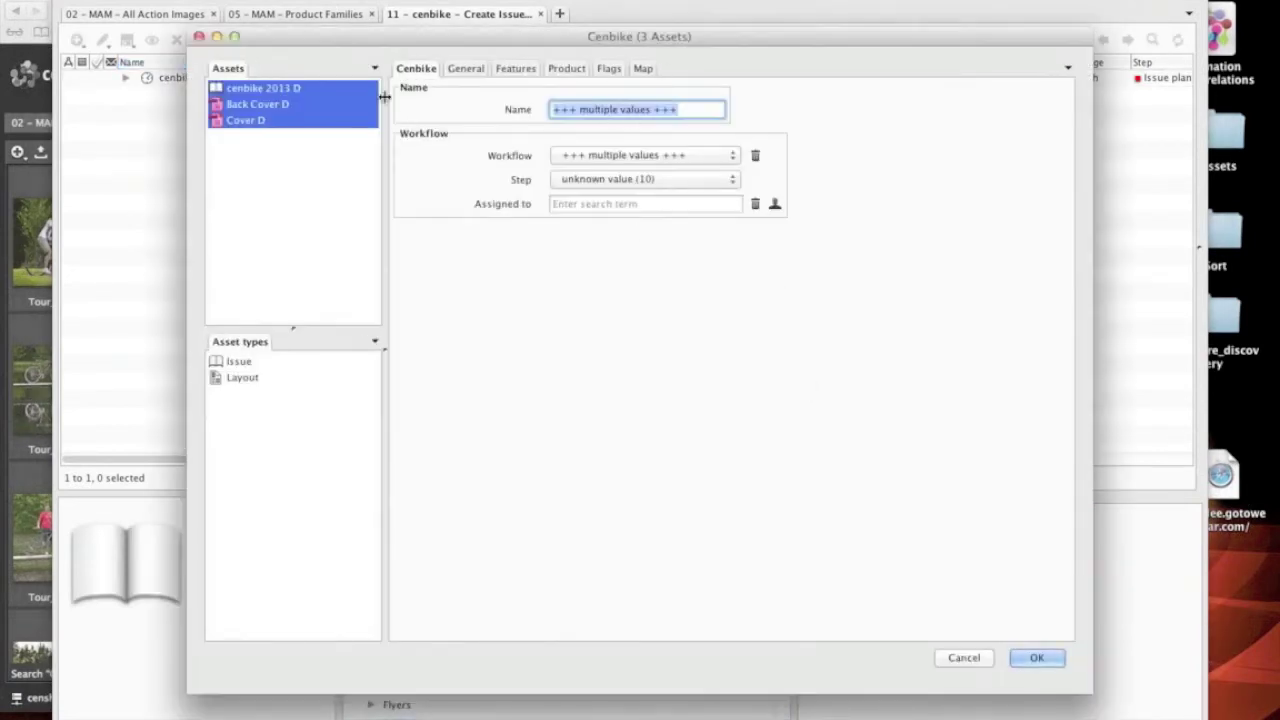
# Step: Name the new issue 'Spring' for the cenbike 2013 D asset and create it
pyautogui.click(322, 90)
pyautogui.click(650, 108)
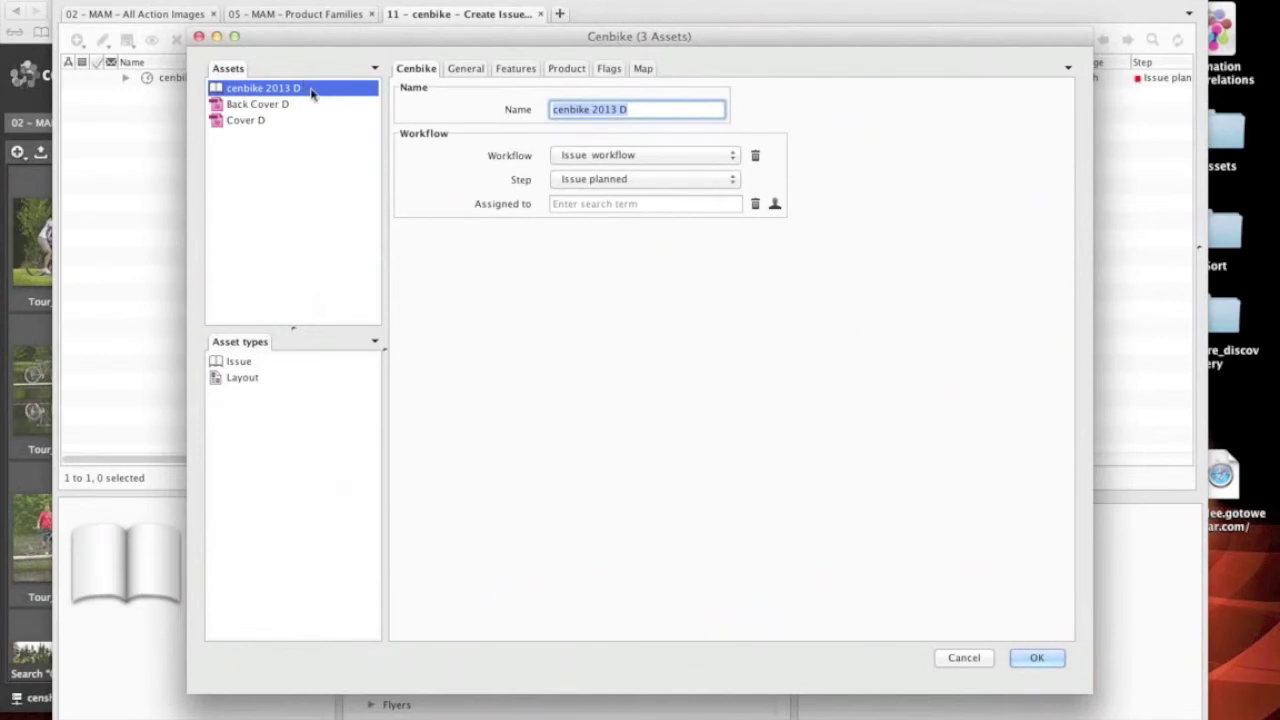
pyautogui.write('Spring')
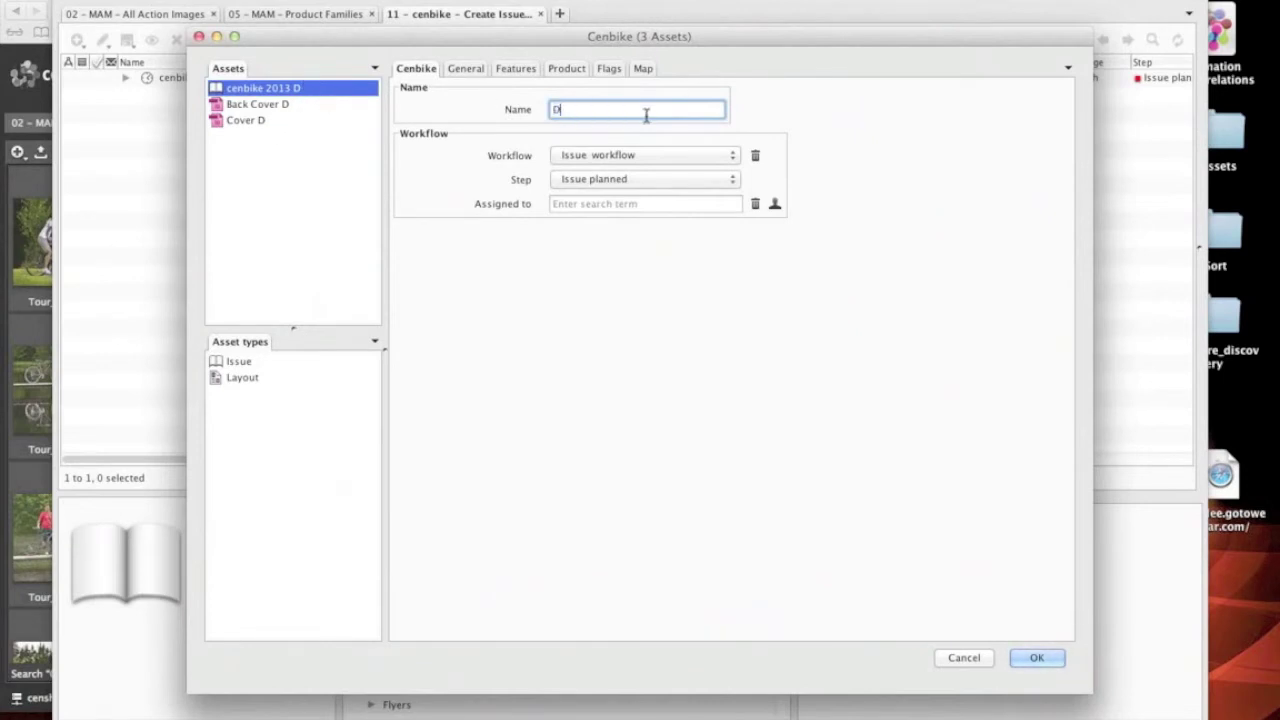
pyautogui.press('Return')
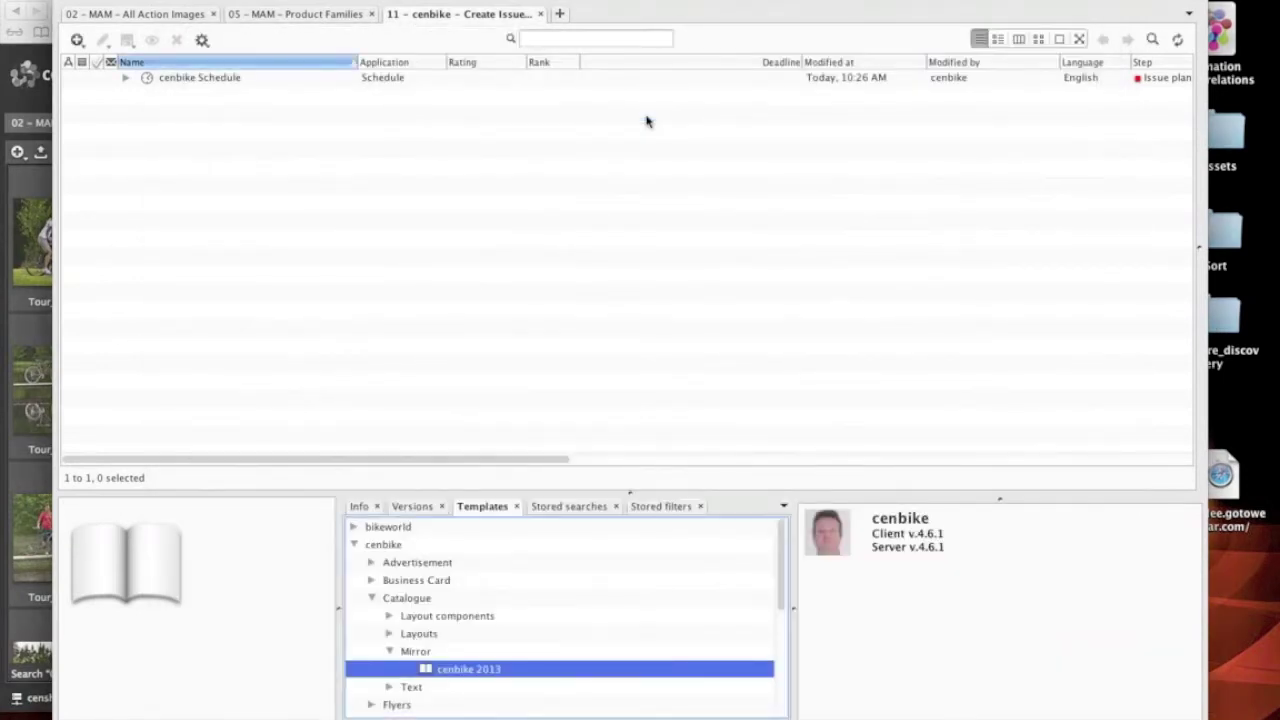
# Step: Physically remove the lowercase demo issue from cenbike Schedule, then expand Demo to list its layouts
pyautogui.click(125, 79)
pyautogui.click(193, 100)
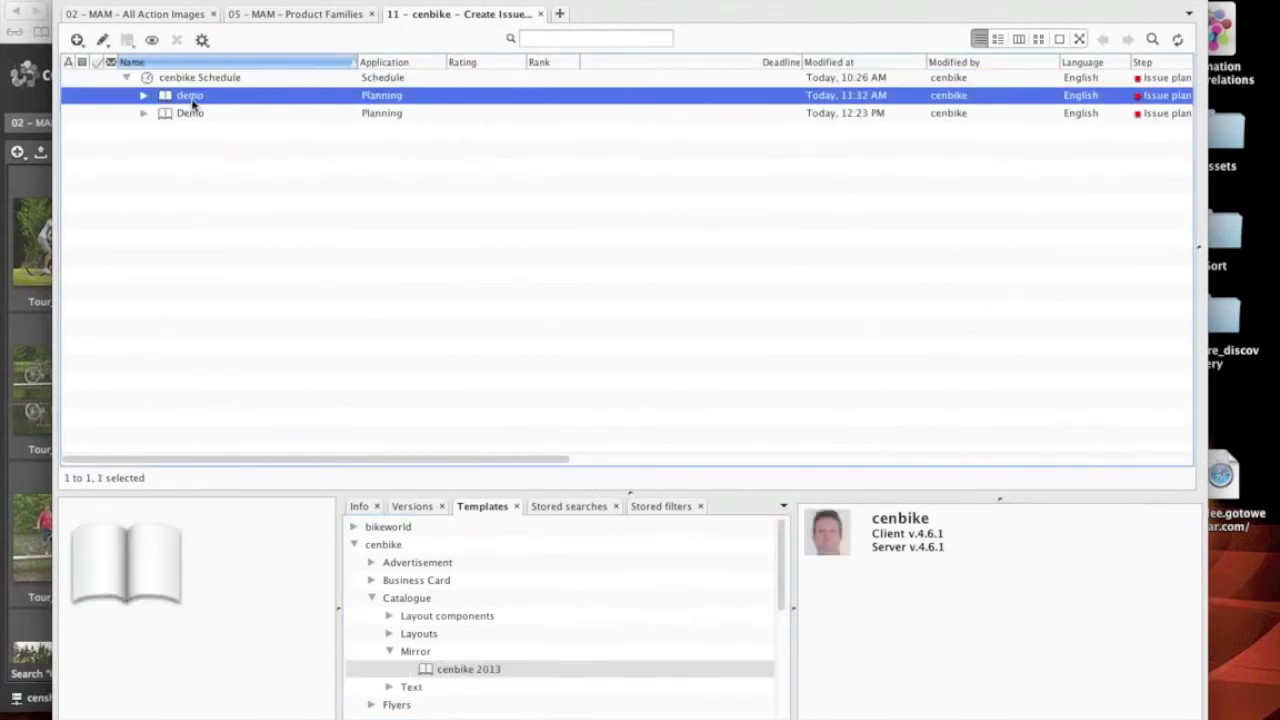
pyautogui.rightClick(181, 99)
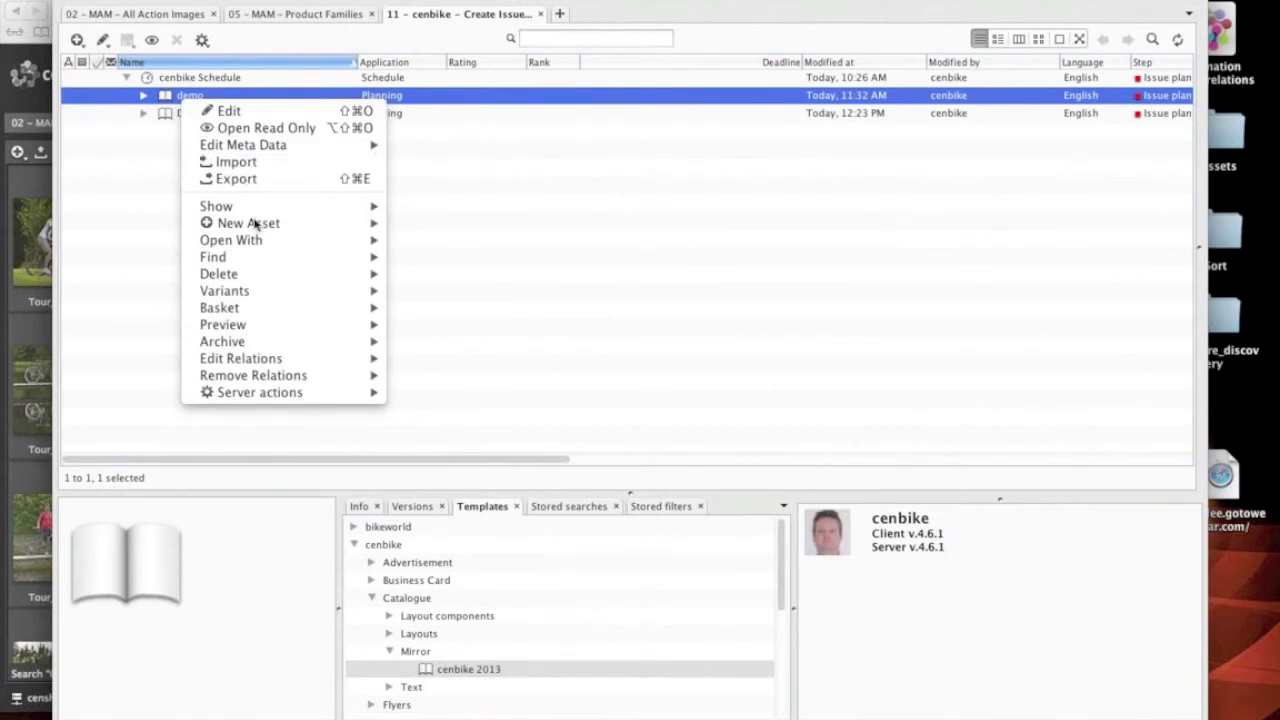
pyautogui.moveTo(288, 266)
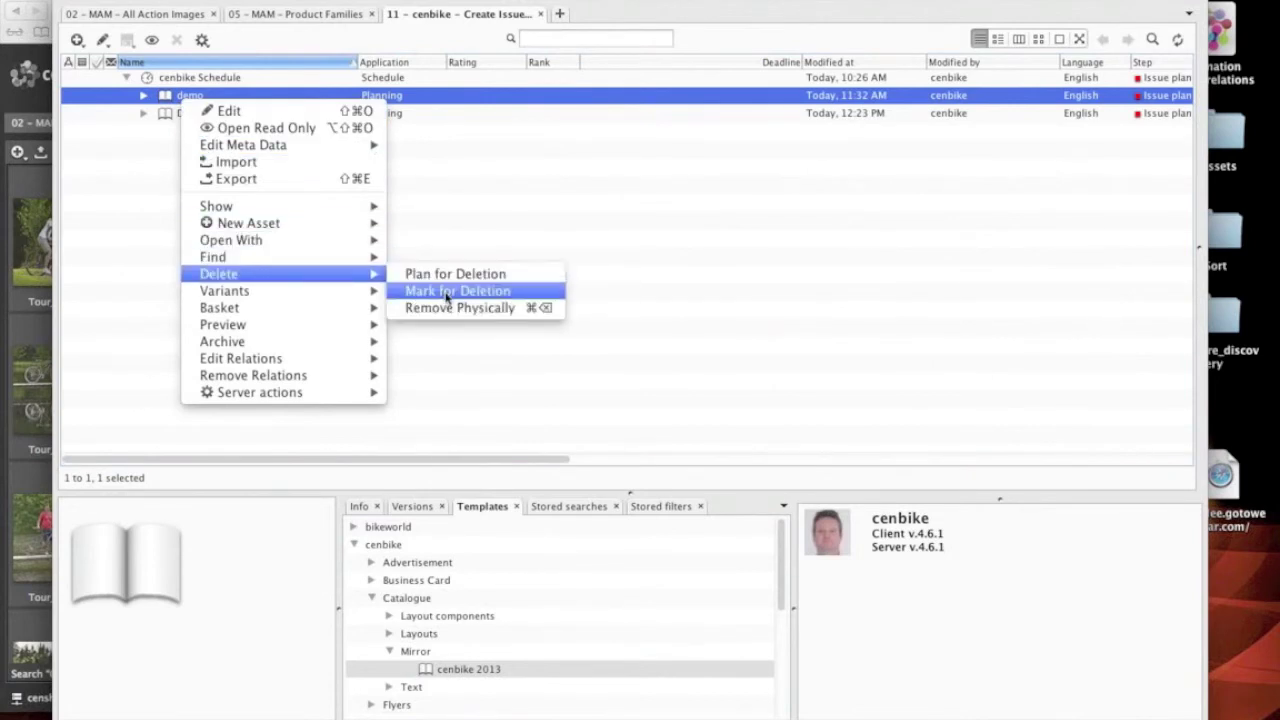
pyautogui.click(453, 308)
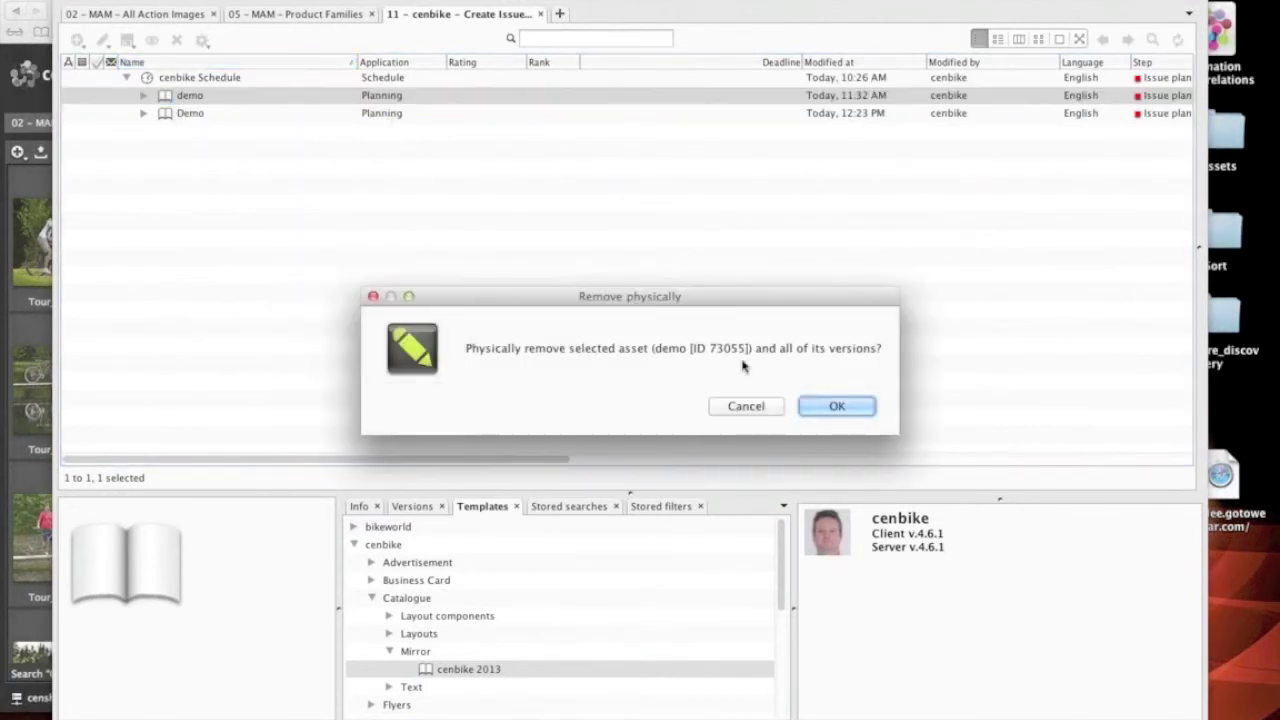
pyautogui.click(826, 406)
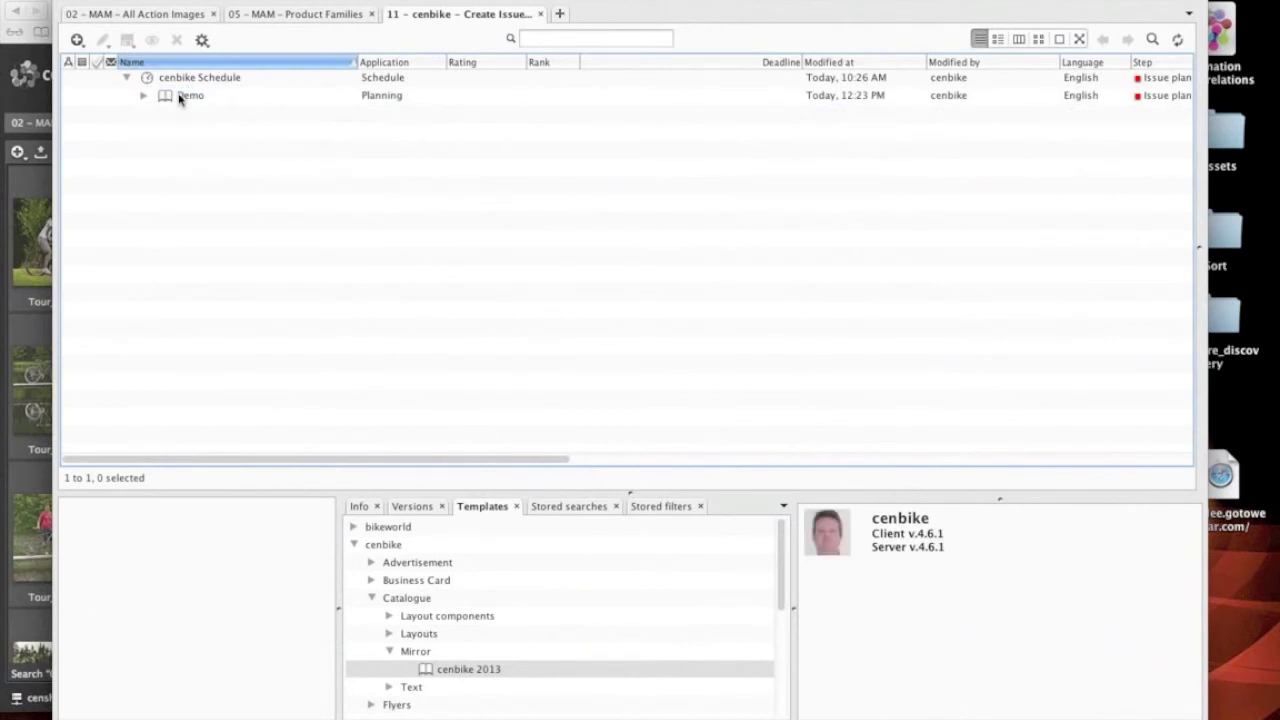
pyautogui.click(178, 100)
pyautogui.click(145, 96)
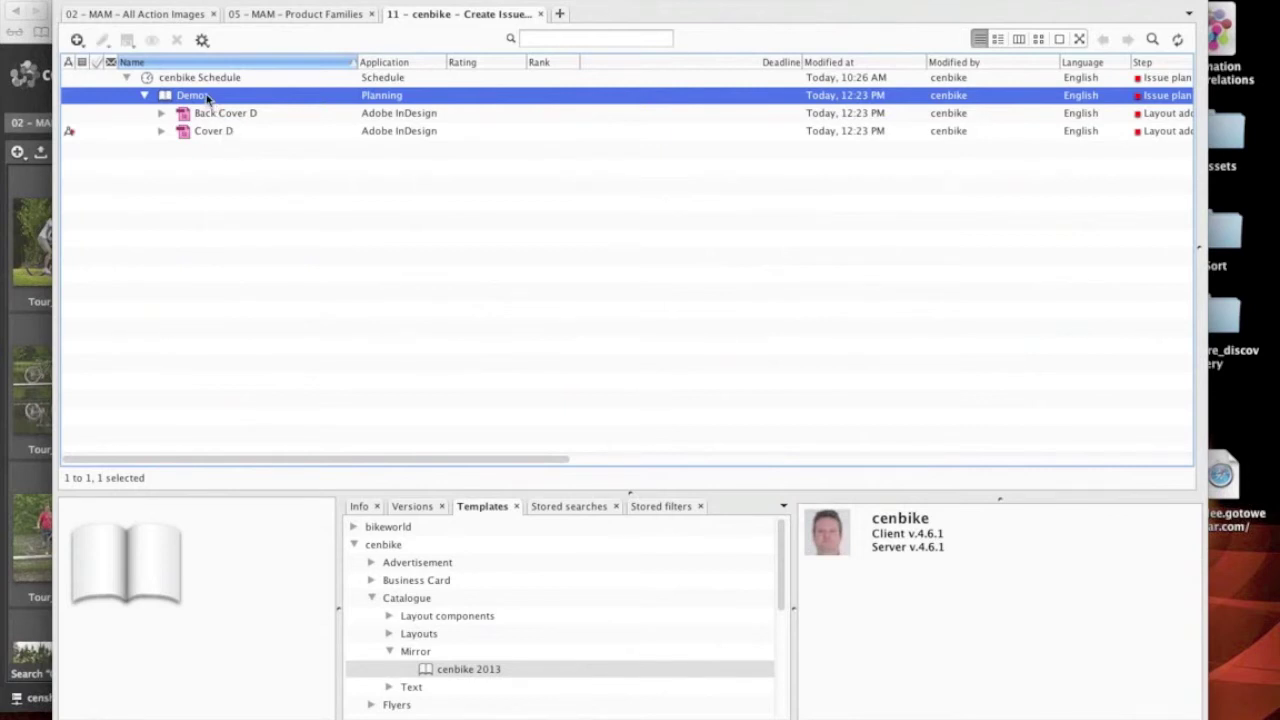
# Step: Open the Demo issue's page plan and load the Cover D page into the Layout Editor
pyautogui.doubleClick(205, 96)
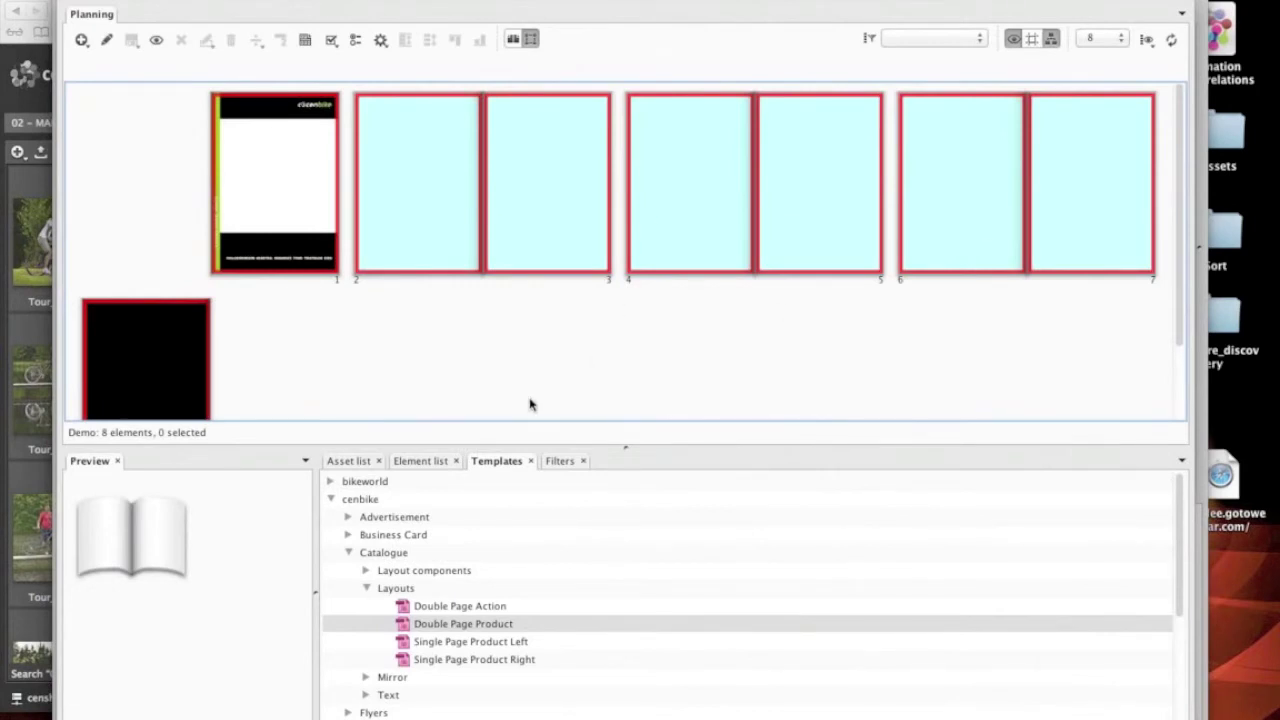
pyautogui.click(302, 225)
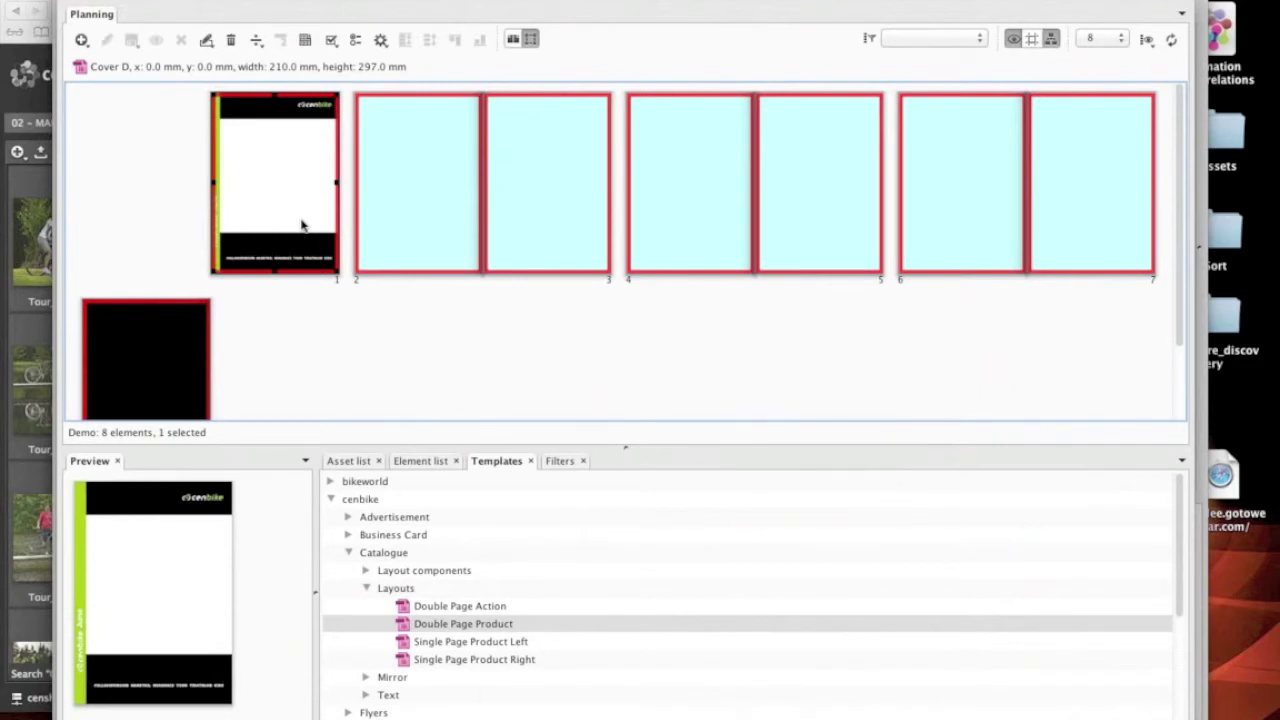
pyautogui.doubleClick(302, 225)
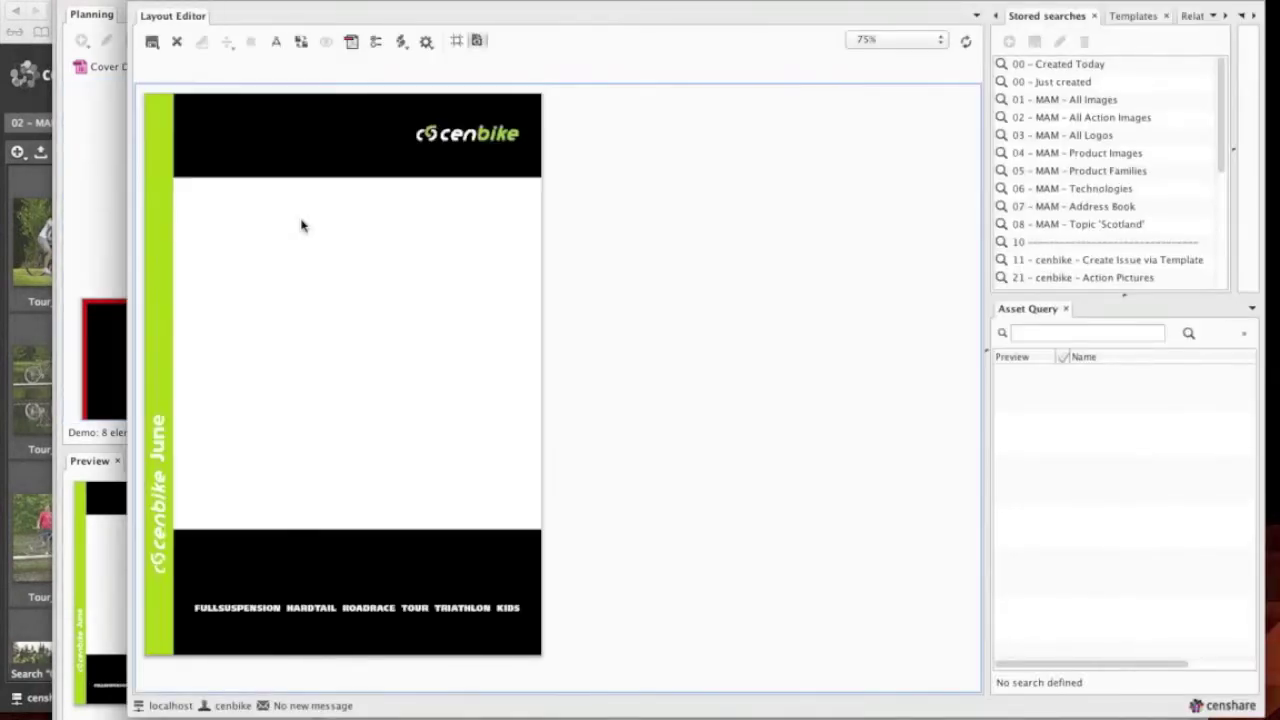
# Step: Place Tour_Action_006.jpg from the All Action Images search onto the Cover D page
pyautogui.click(1105, 156)
pyautogui.click(1099, 171)
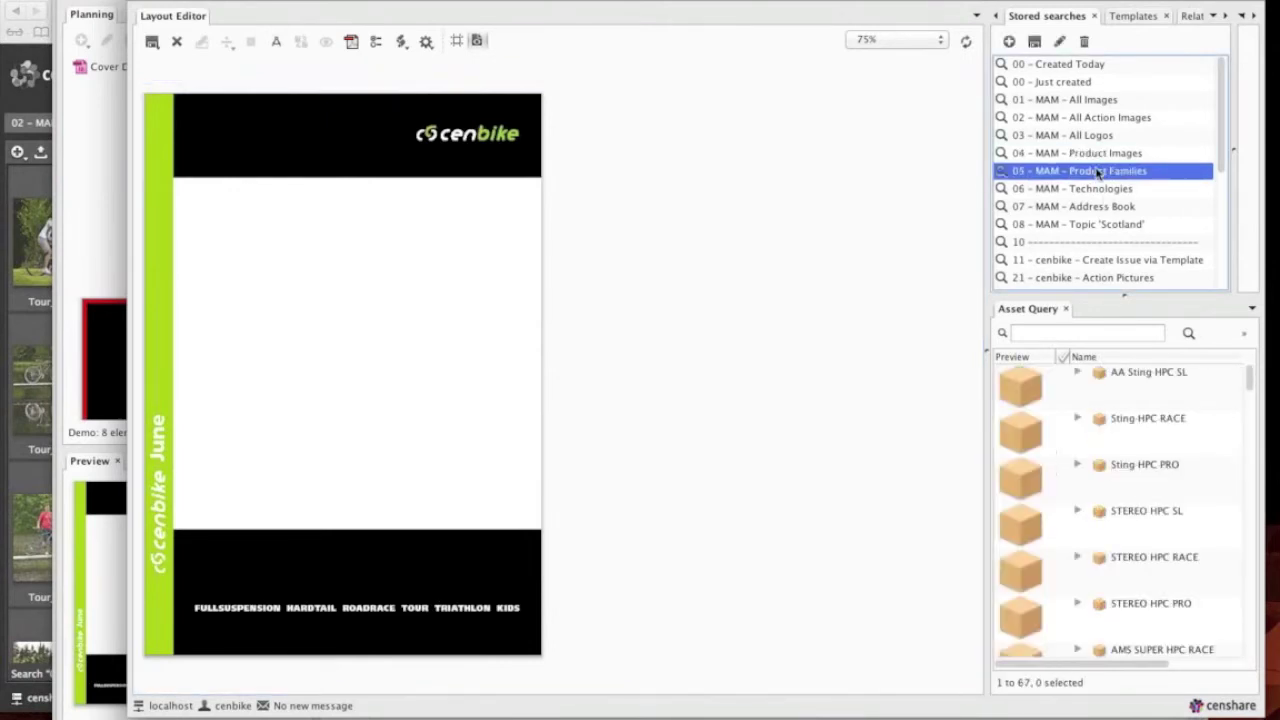
pyautogui.click(1096, 120)
pyautogui.scroll(-3, 1095, 570)
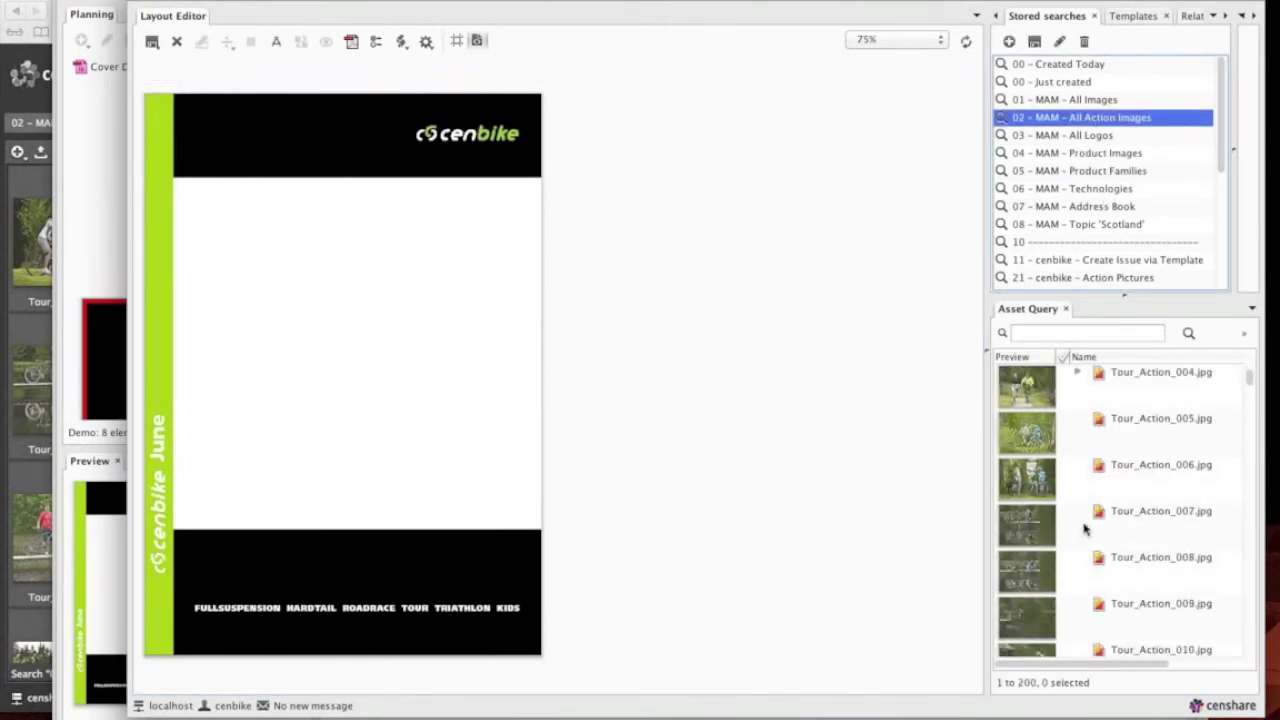
pyautogui.moveTo(1042, 478); pyautogui.dragTo(431, 368)
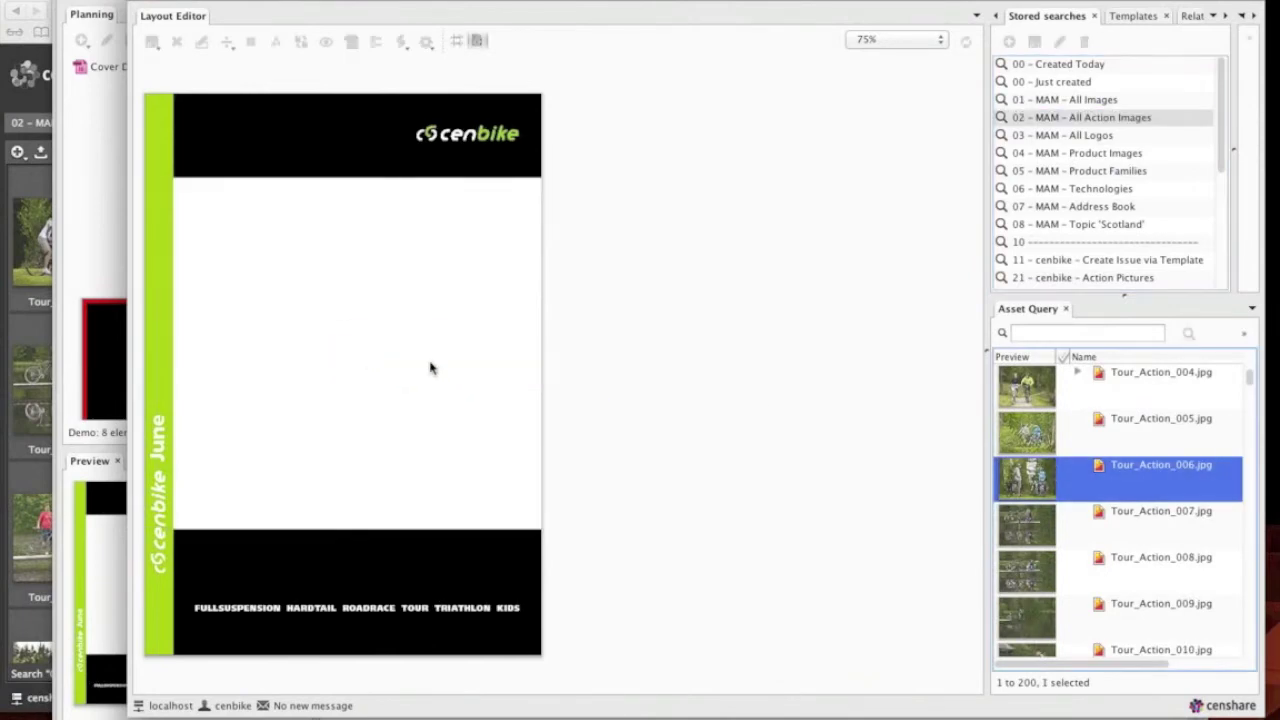
# Step: Shift the photo right within its title image frame, then choose Save and Close for Cover D
pyautogui.doubleClick(391, 321)
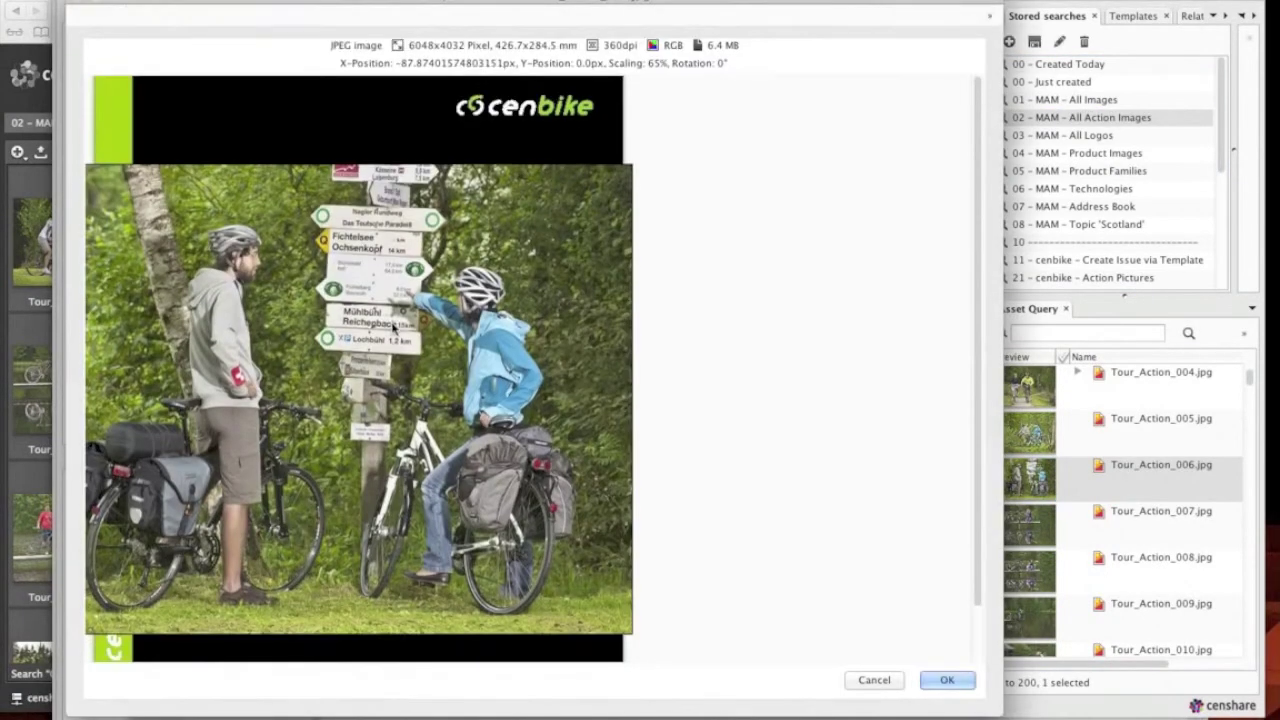
pyautogui.scroll(5, 322, 188)
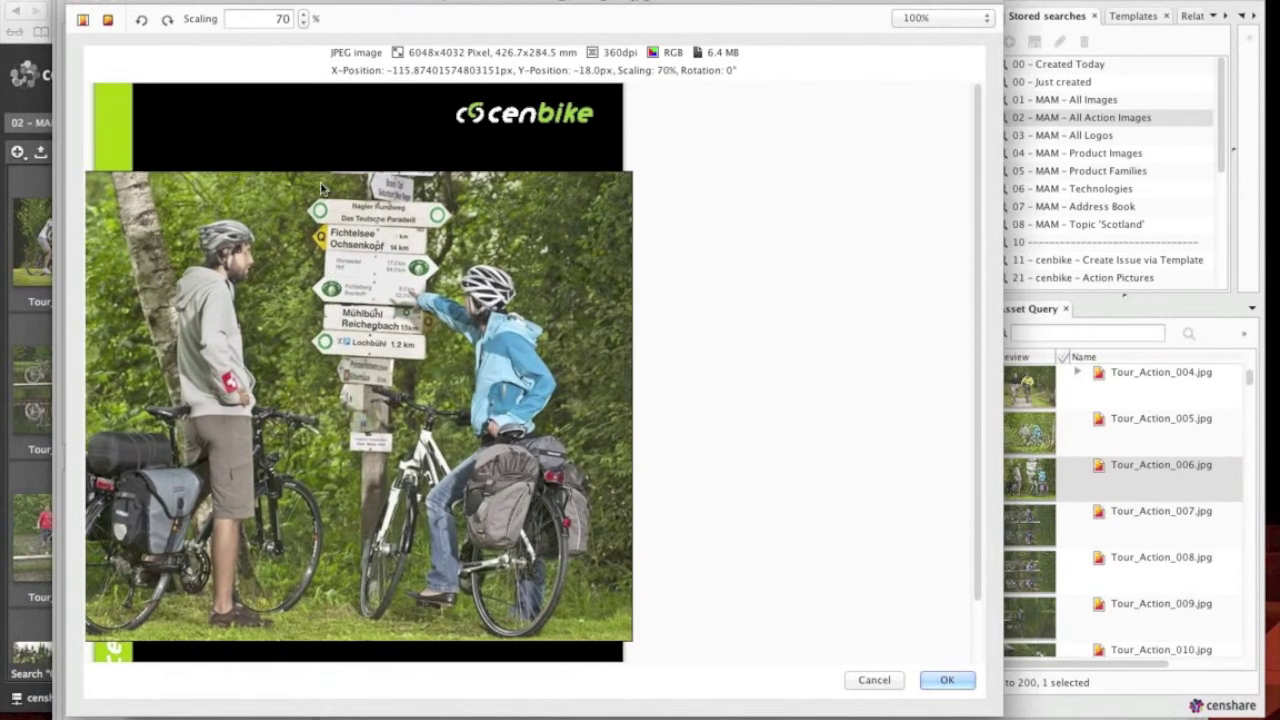
pyautogui.moveTo(322, 188); pyautogui.dragTo(362, 190)
pyautogui.click(947, 680)
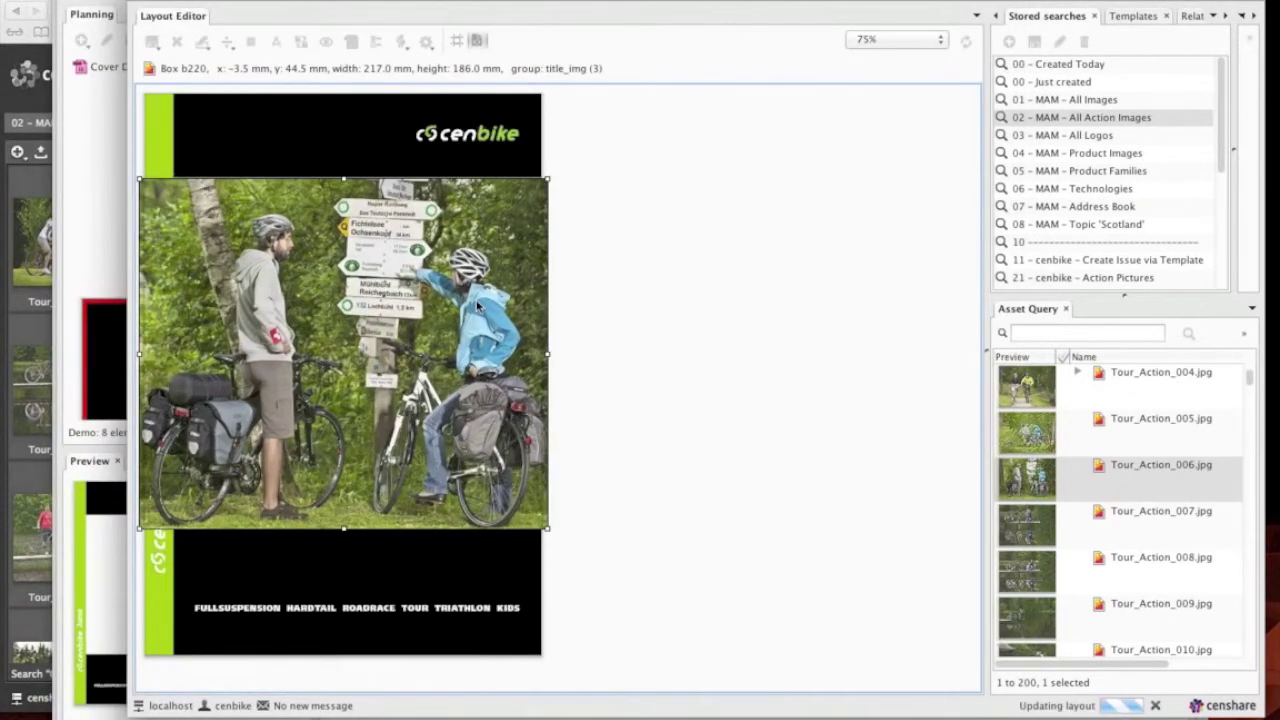
pyautogui.moveTo(477, 306)
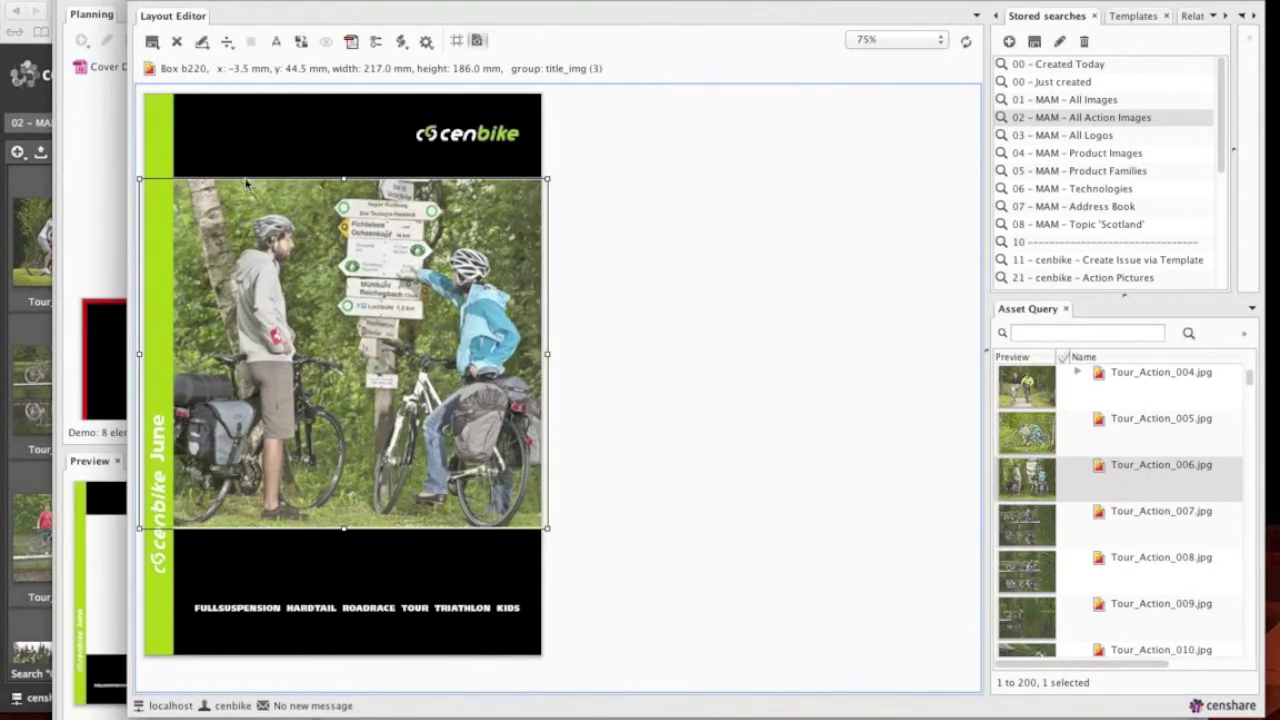
pyautogui.click(154, 41)
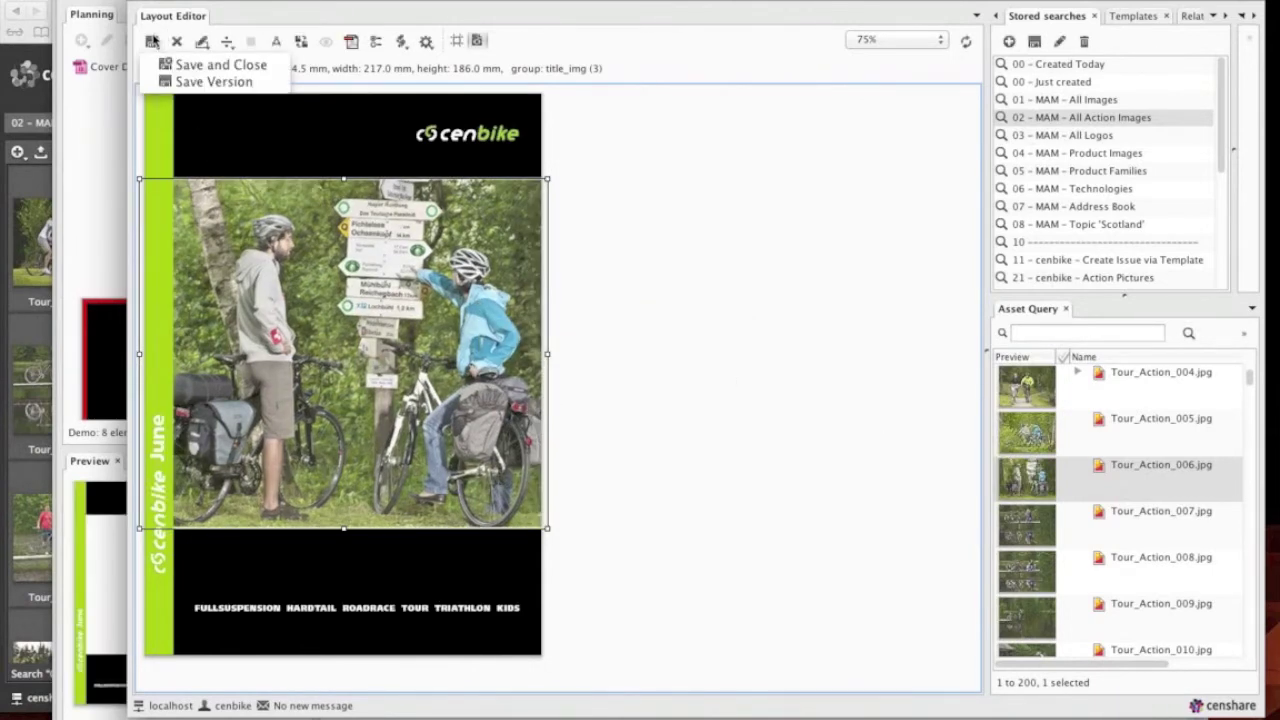
pyautogui.click(196, 66)
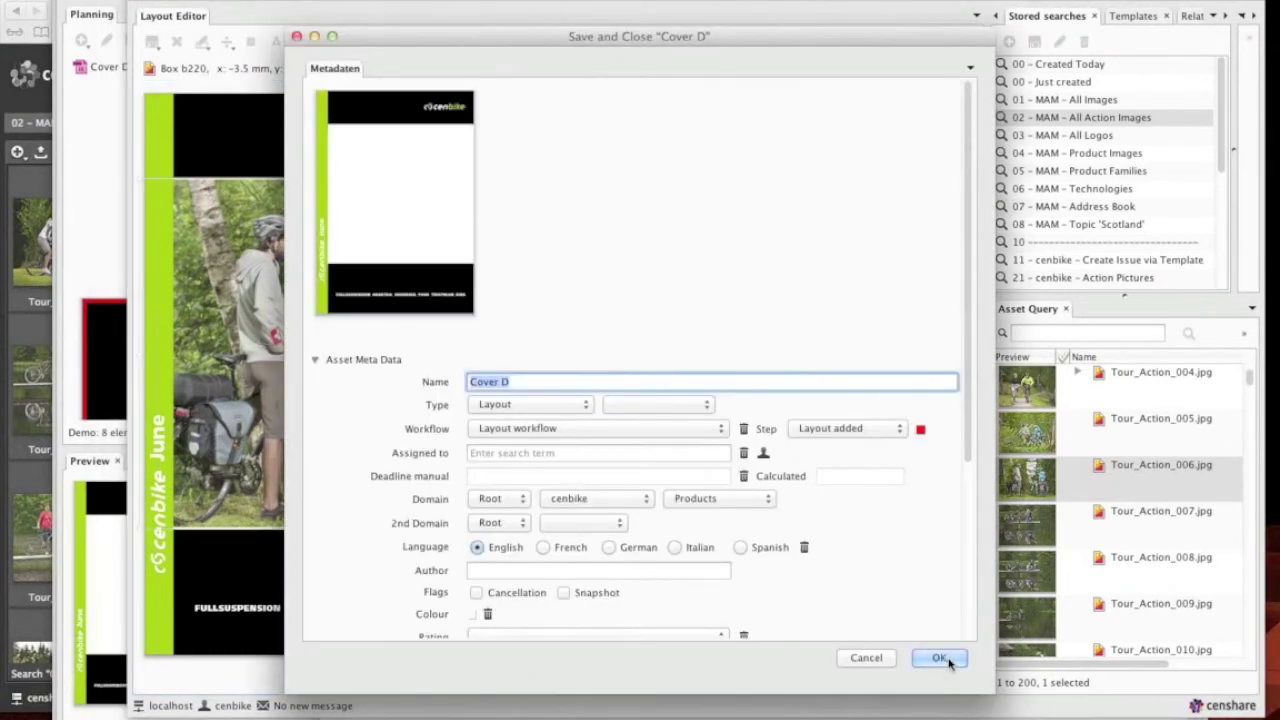
# Step: Confirm saving Cover D and preview the Double Page Action and Double Page Product templates
pyautogui.click(940, 658)
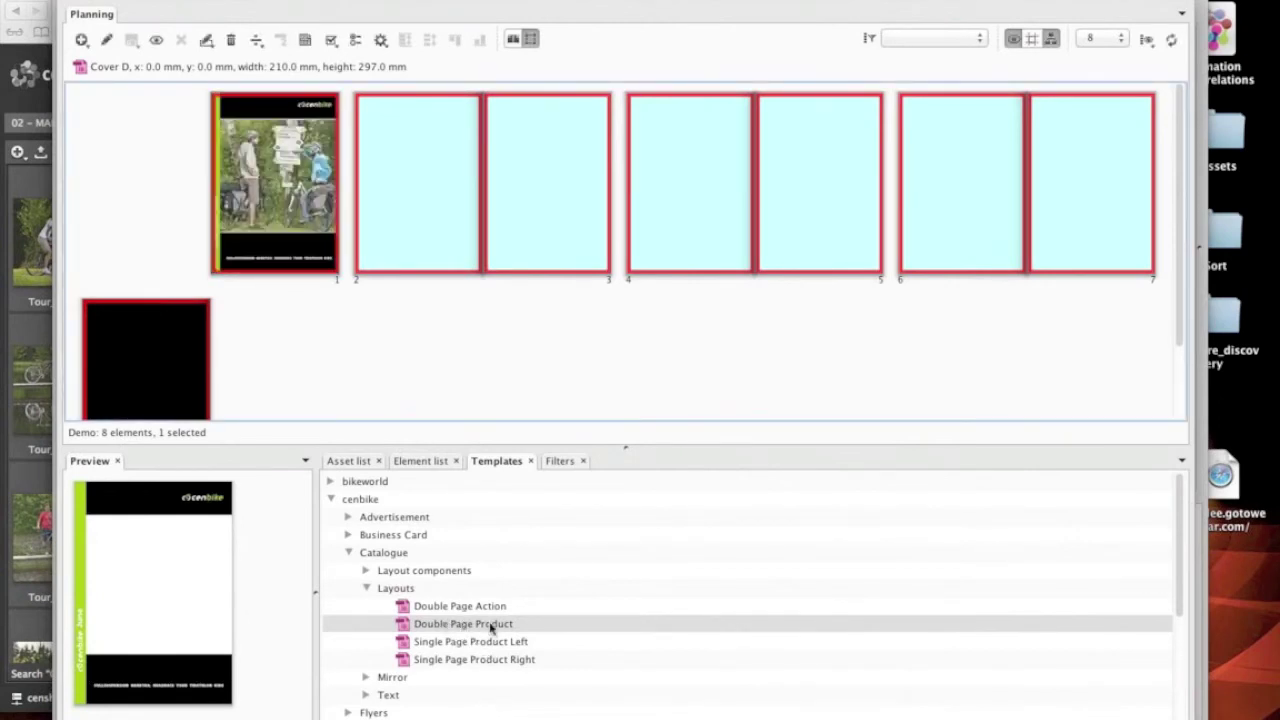
pyautogui.click(490, 610)
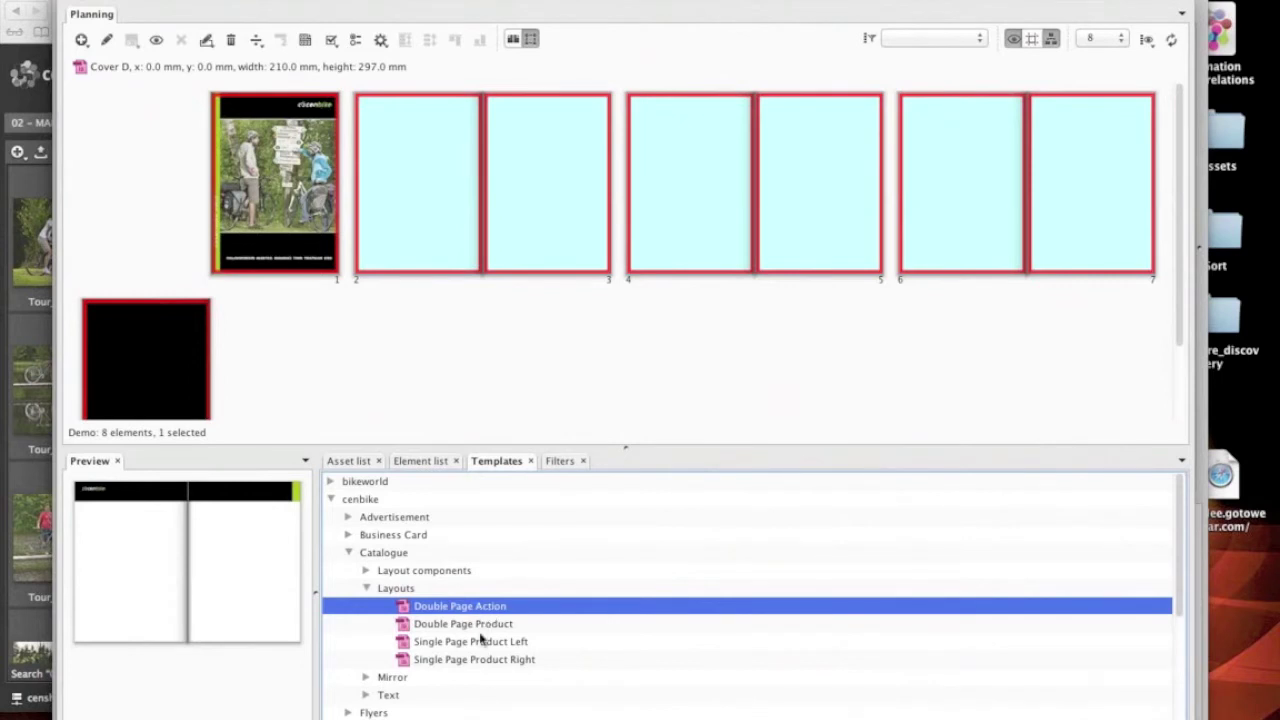
pyautogui.click(480, 628)
# Step: Add a Double Page Product spread as pages 2–3 and open it for layout editing
pyautogui.moveTo(480, 632); pyautogui.dragTo(434, 197)
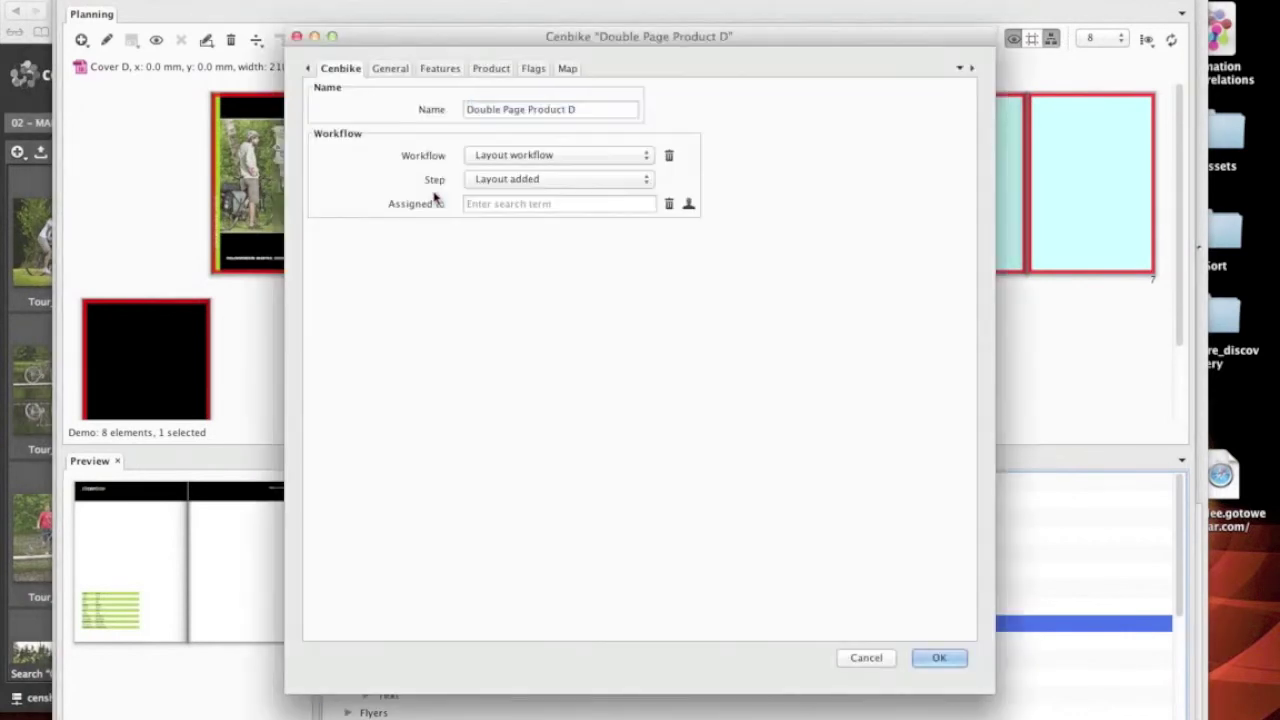
pyautogui.click(940, 657)
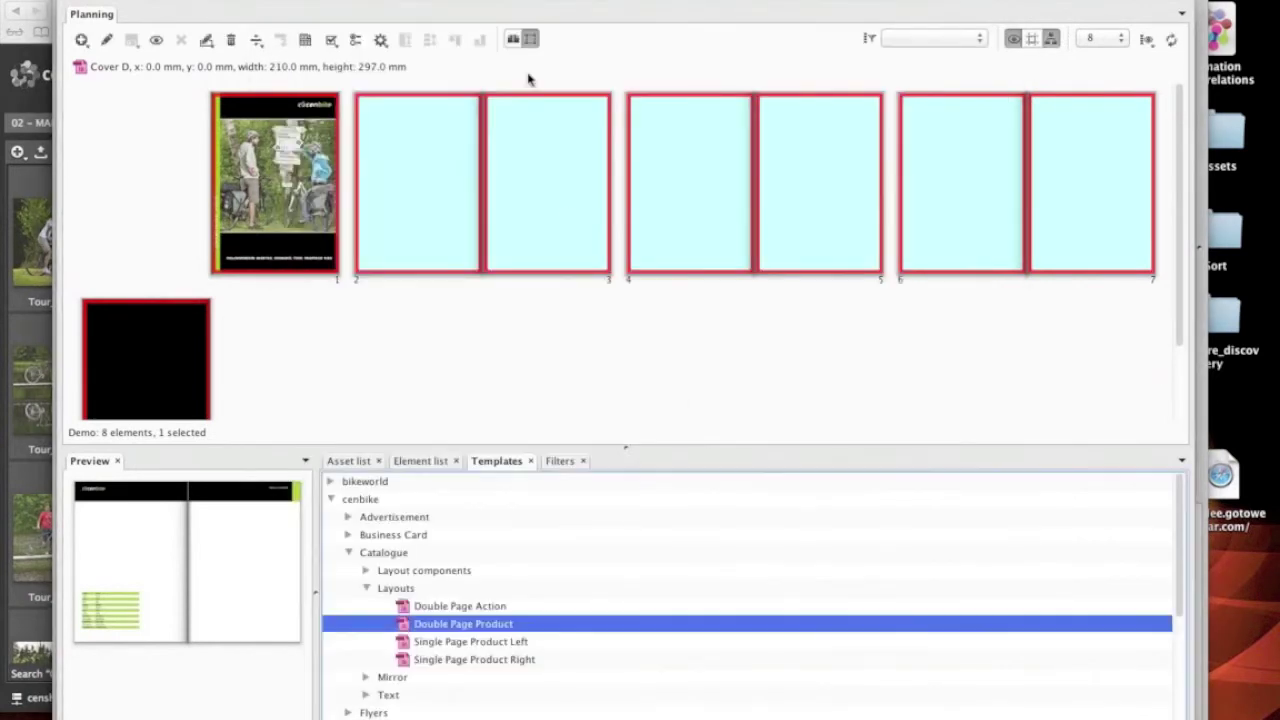
pyautogui.click(408, 184)
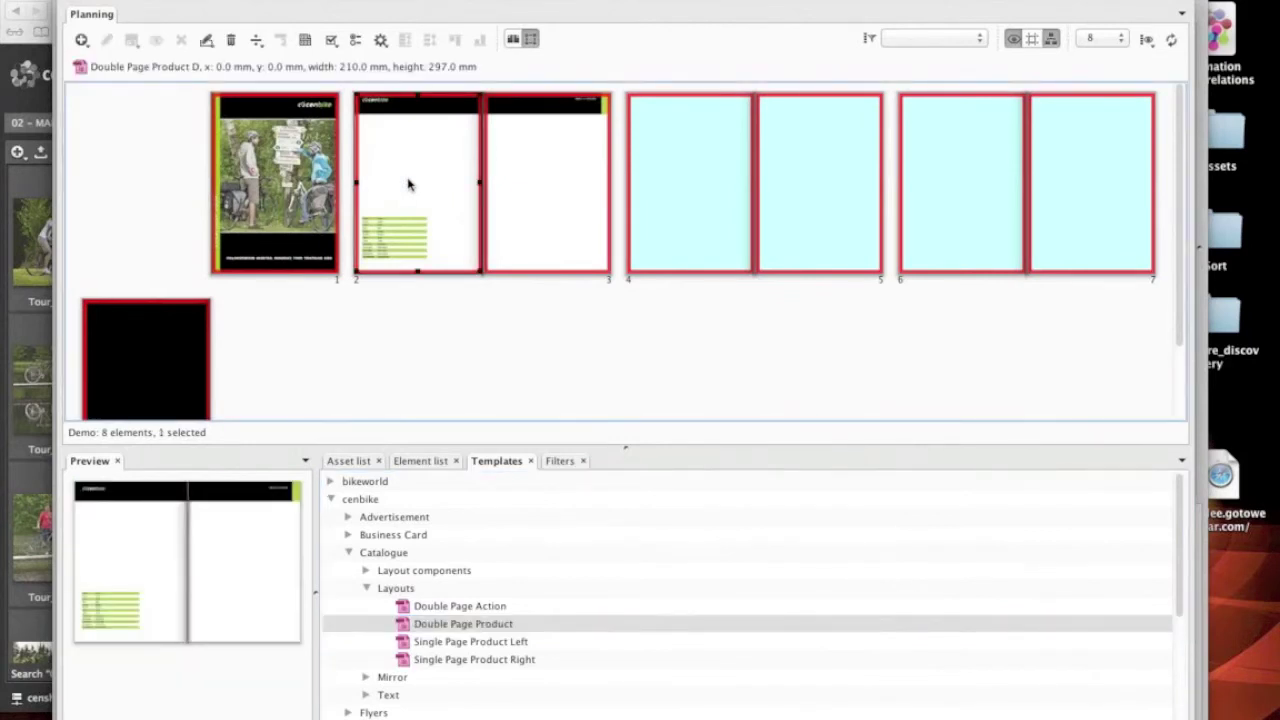
pyautogui.doubleClick(408, 184)
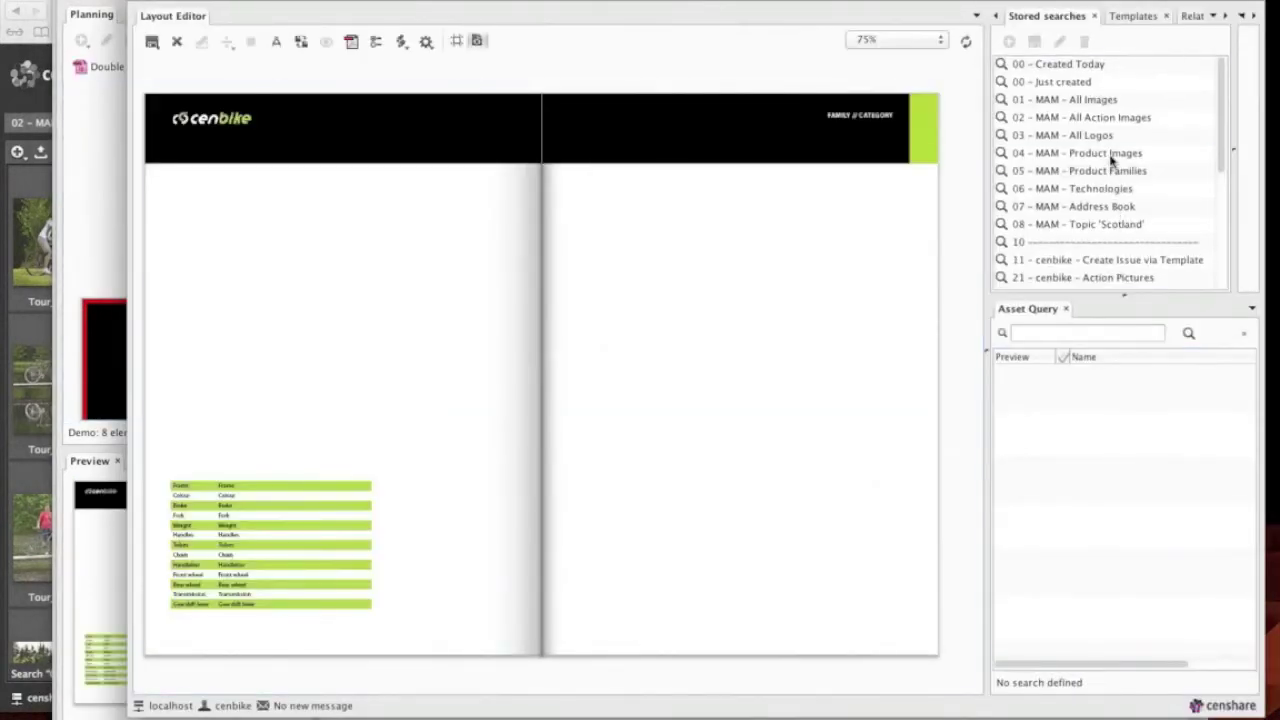
# Step: Place the AA Sting HPC SL product family on the spread's left page and preview its real content
pyautogui.click(1111, 154)
pyautogui.click(1110, 171)
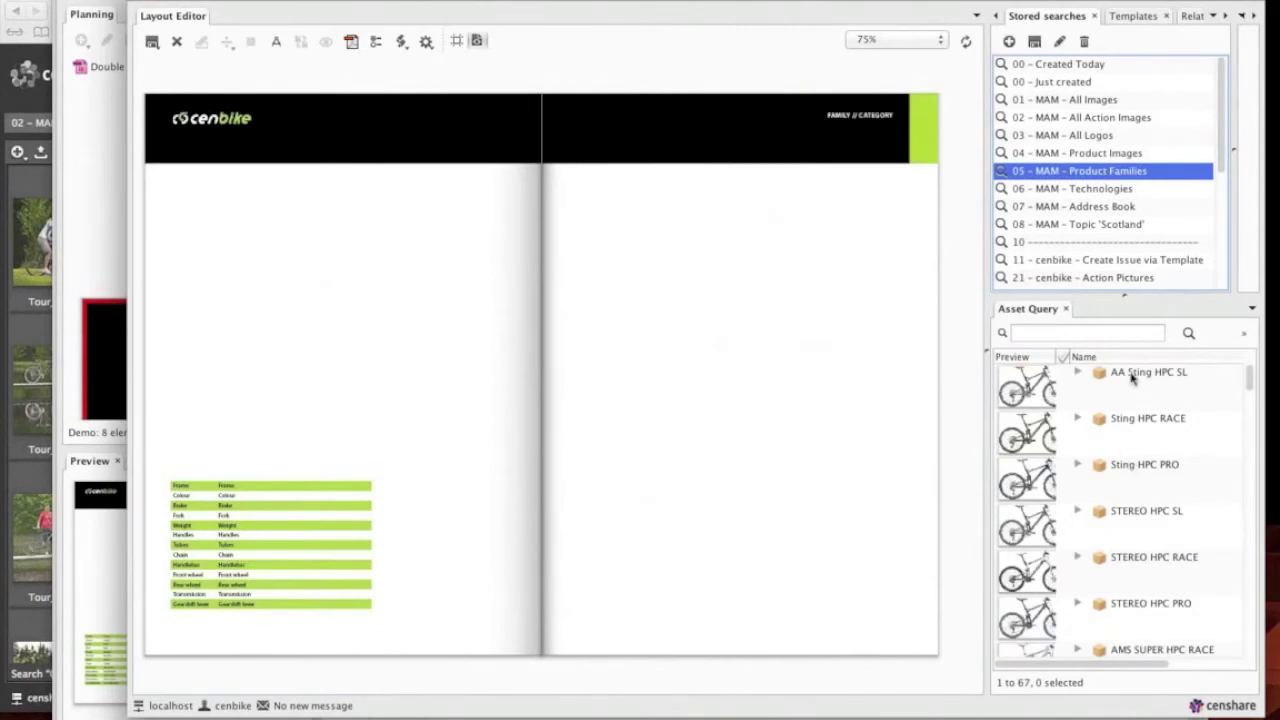
pyautogui.click(1133, 376)
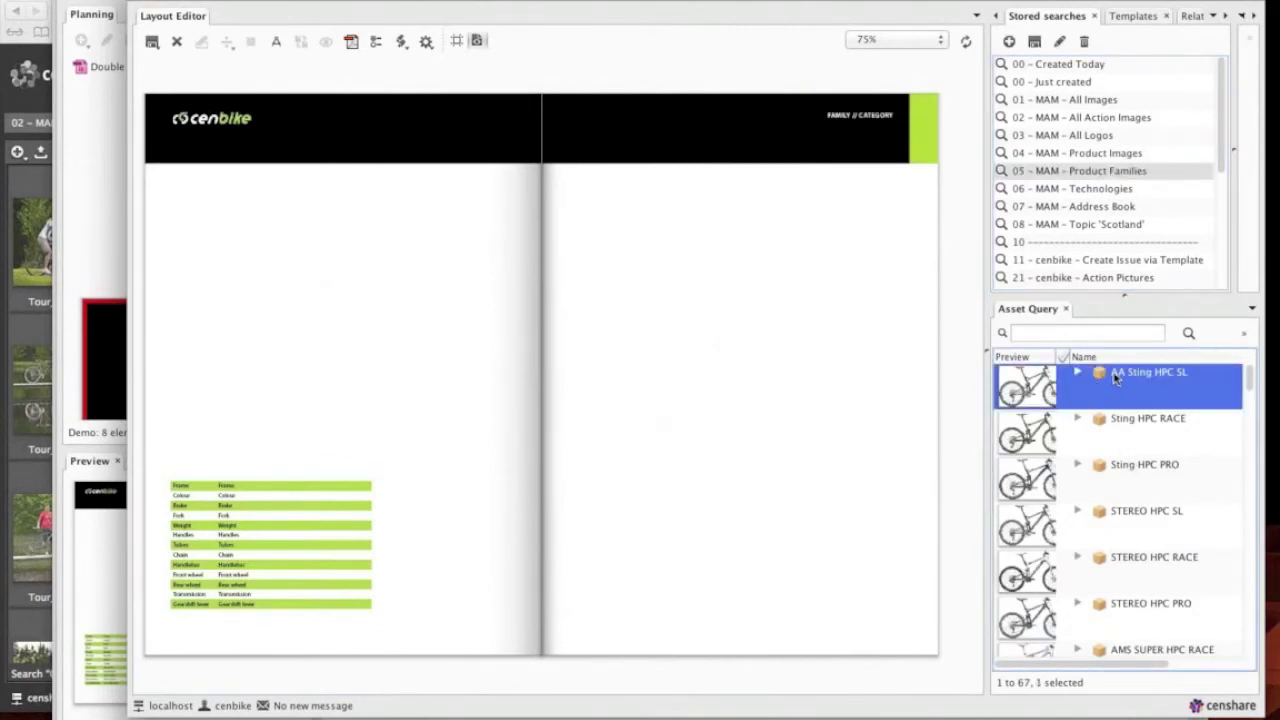
pyautogui.moveTo(1110, 375); pyautogui.dragTo(249, 212)
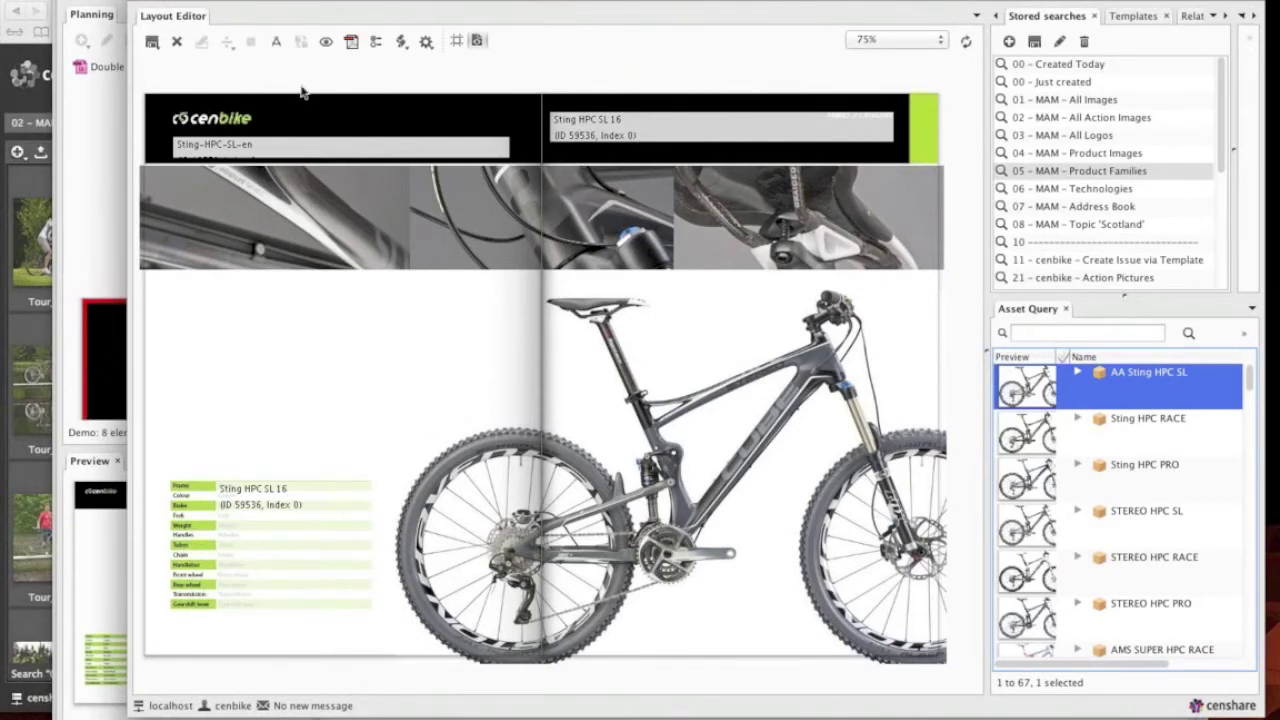
pyautogui.click(326, 43)
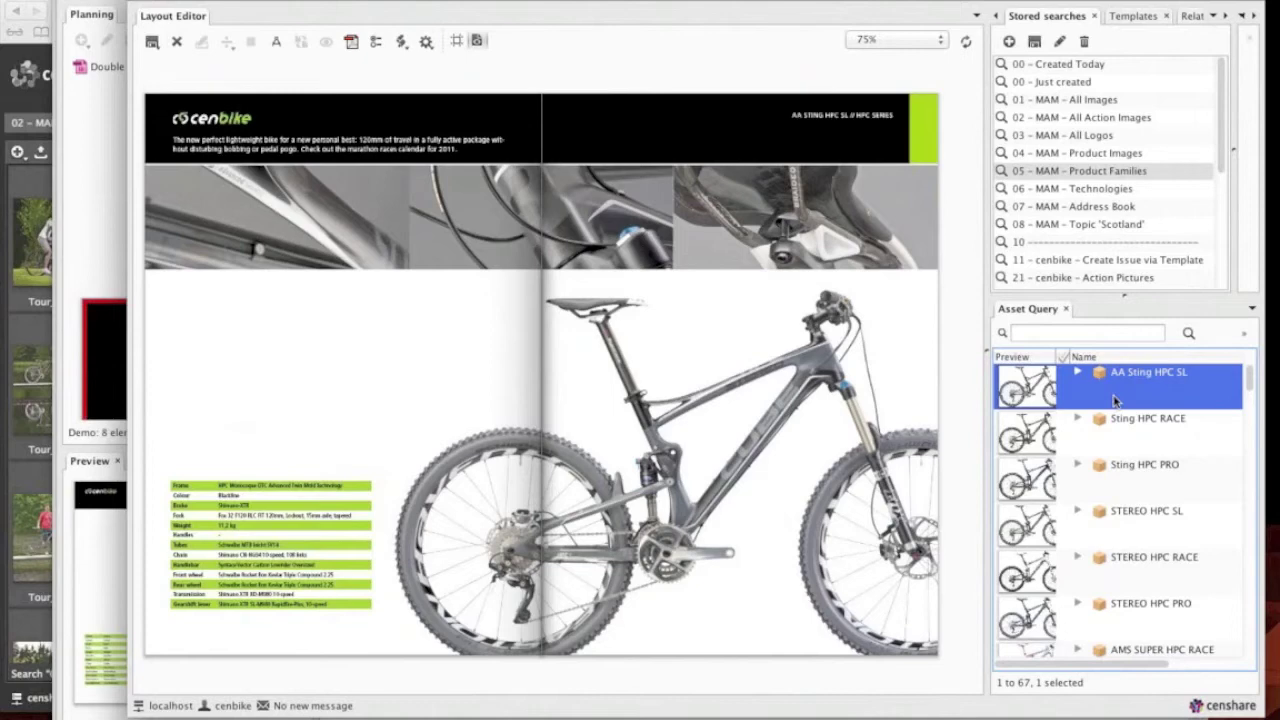
# Step: Place the 3dbox technology asset on the left page and adjust its picture placement
pyautogui.click(1083, 189)
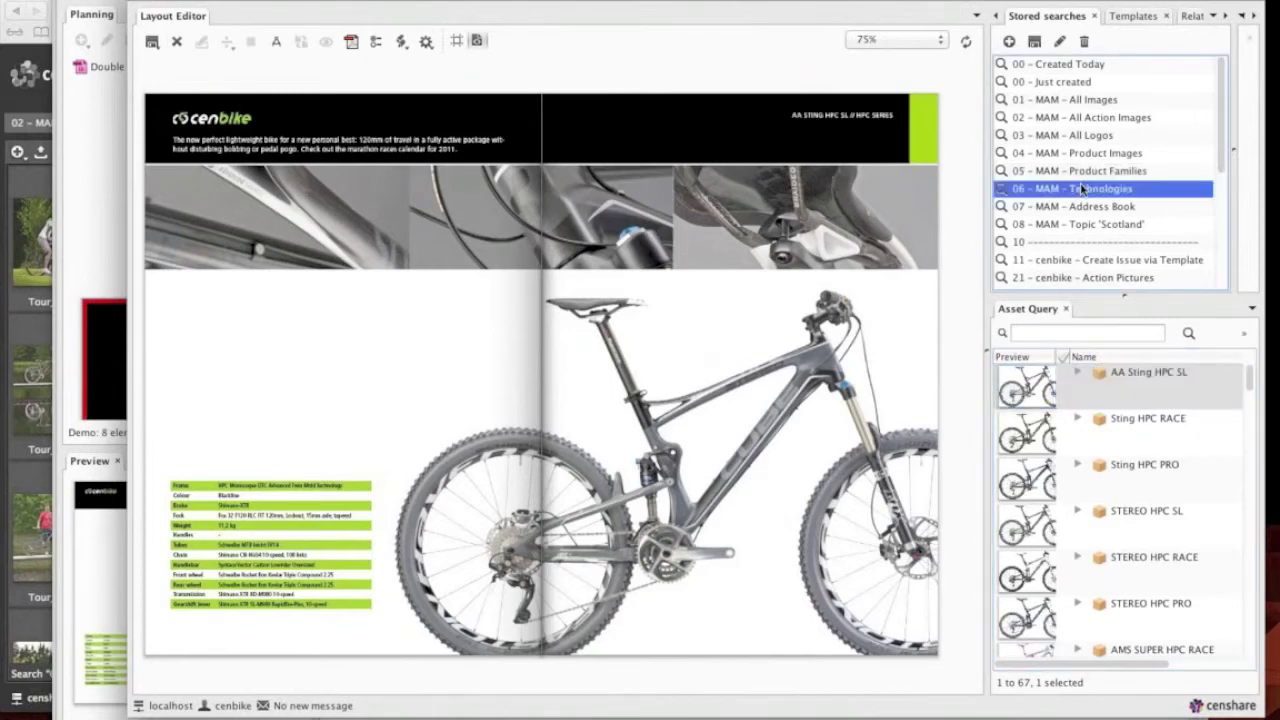
pyautogui.click(1106, 384)
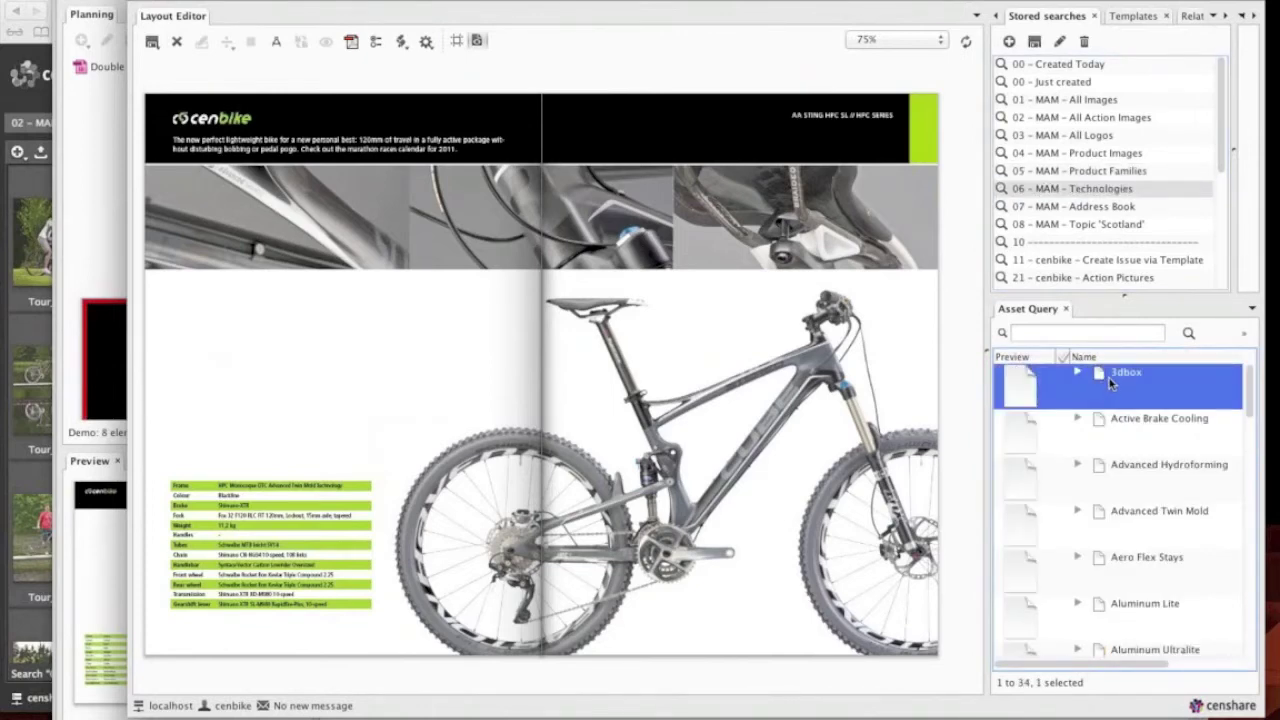
pyautogui.moveTo(1106, 376); pyautogui.dragTo(270, 368)
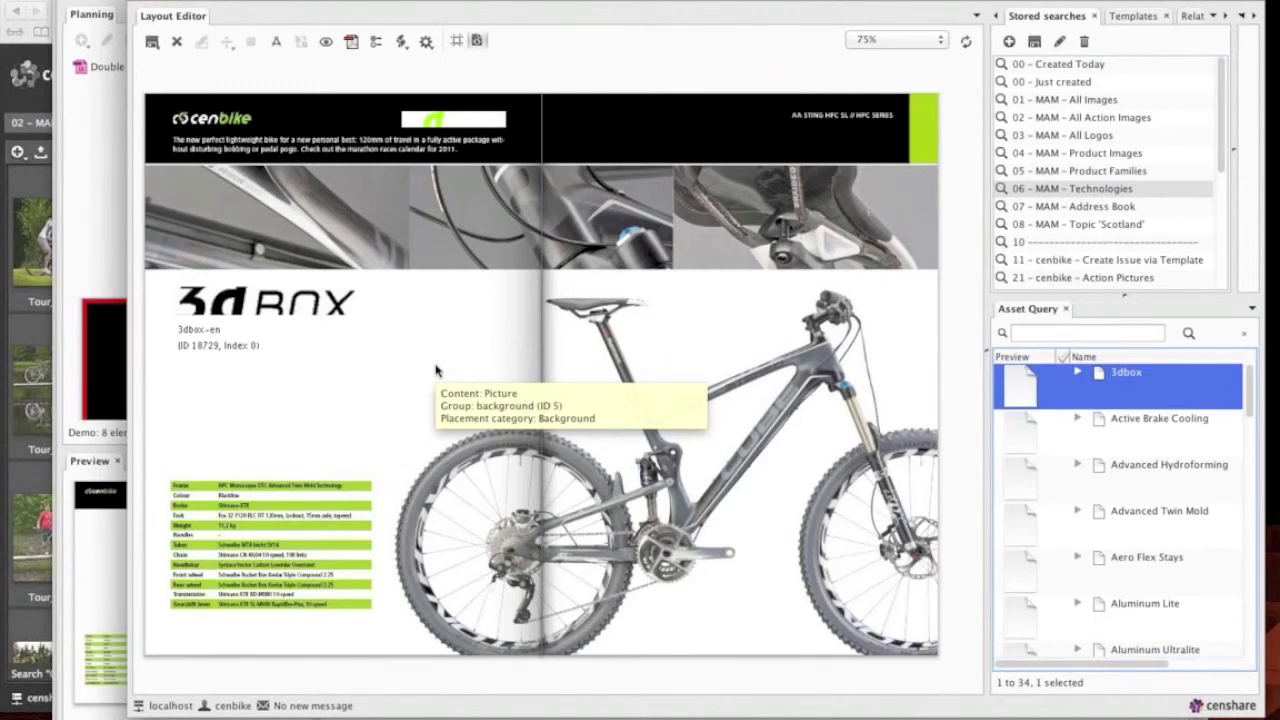
pyautogui.doubleClick(349, 357)
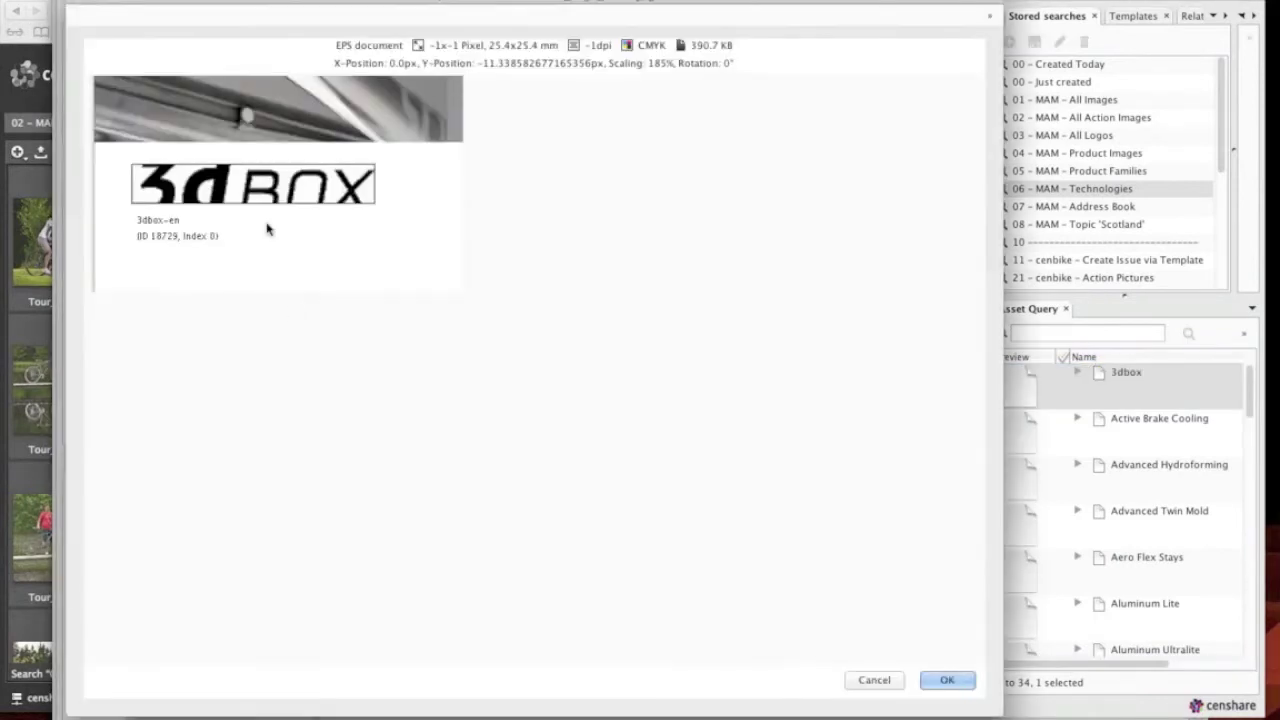
pyautogui.click(963, 682)
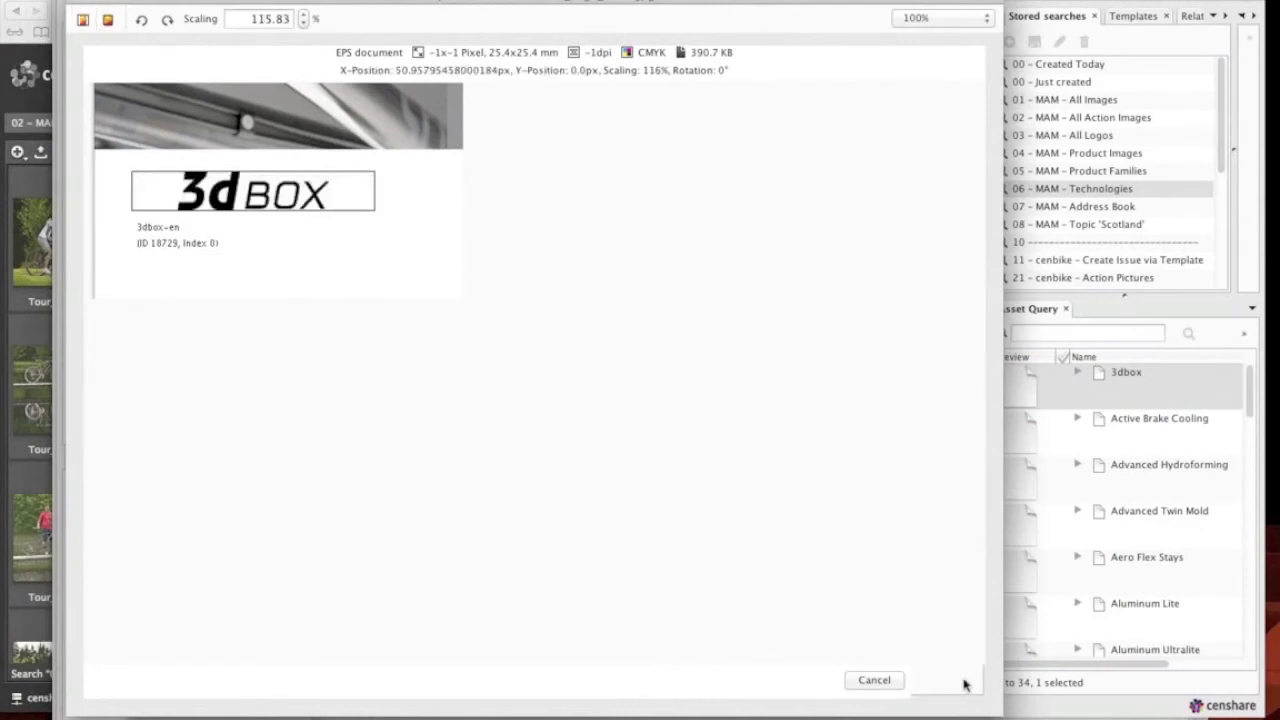
# Step: Fit the header logo picture into its frame, then save and close the layout
pyautogui.doubleClick(437, 120)
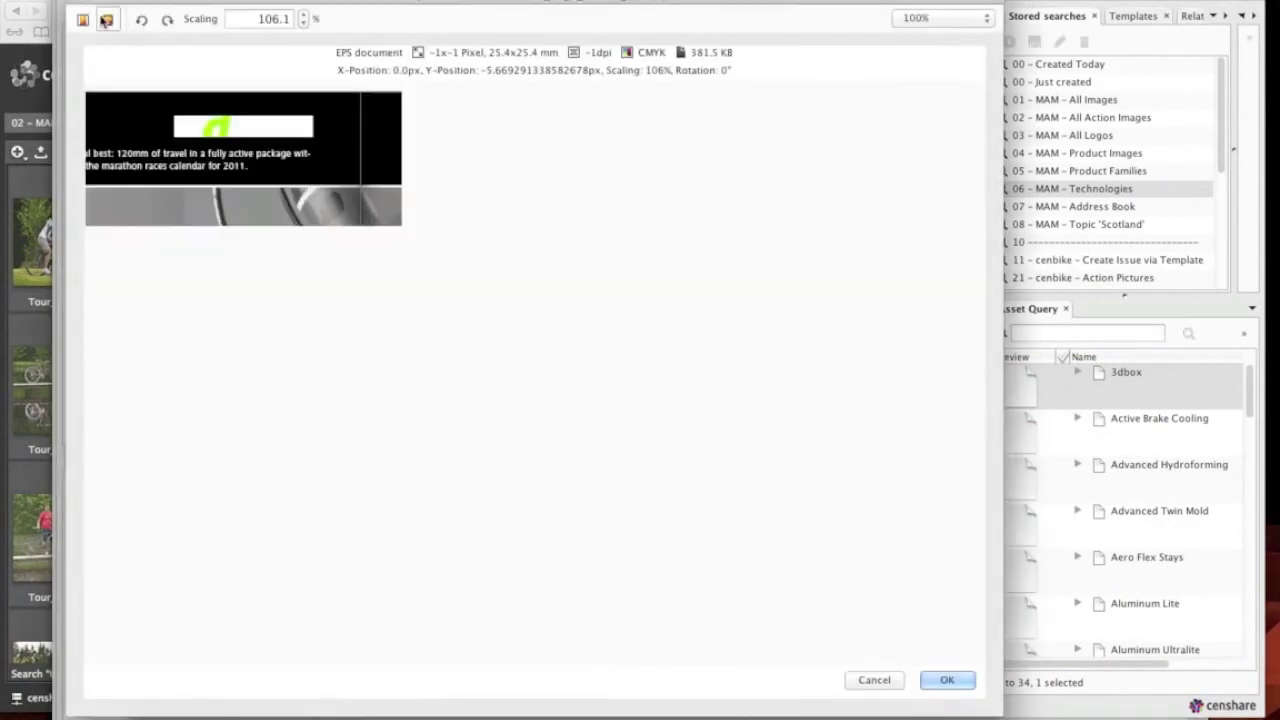
pyautogui.click(106, 20)
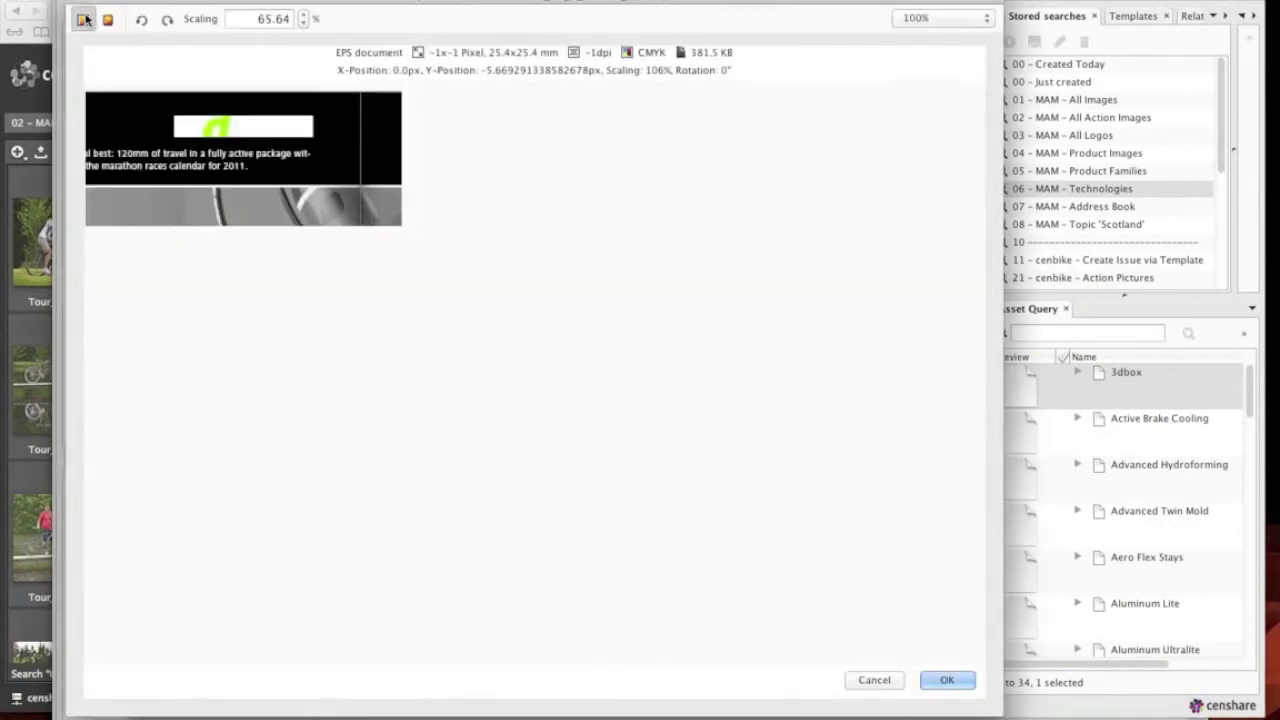
pyautogui.click(946, 681)
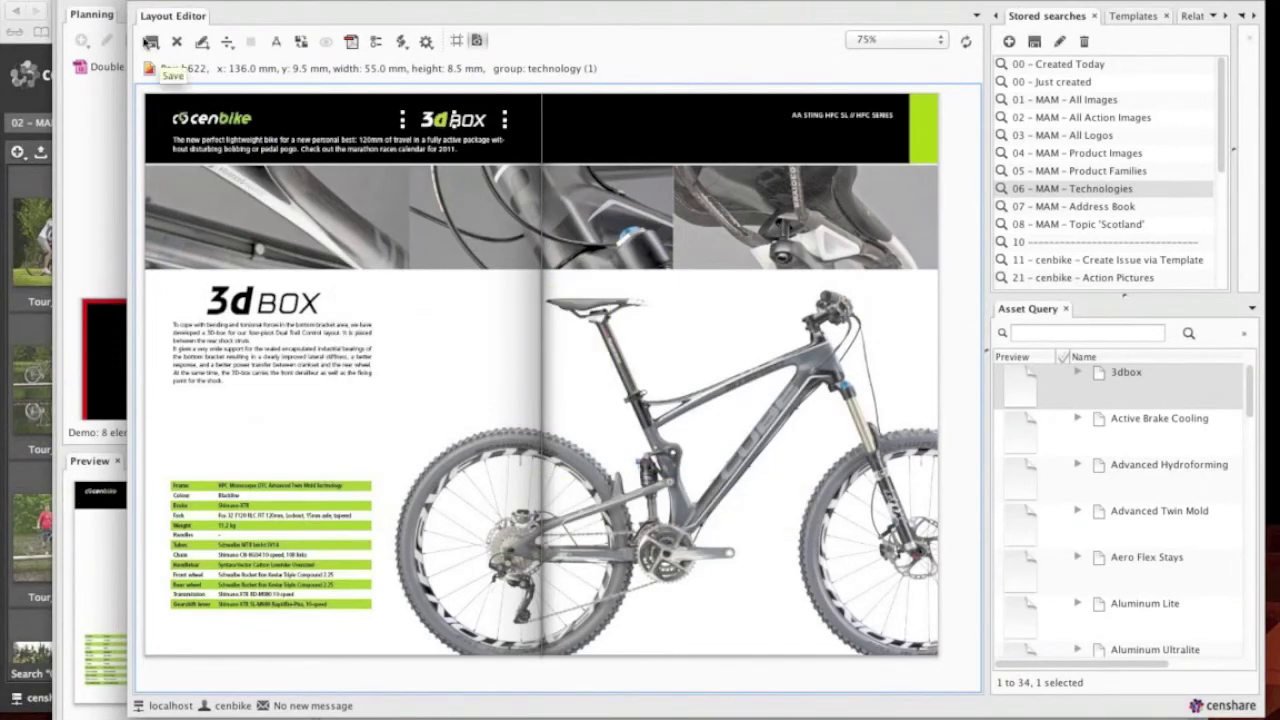
pyautogui.click(153, 42)
pyautogui.click(166, 64)
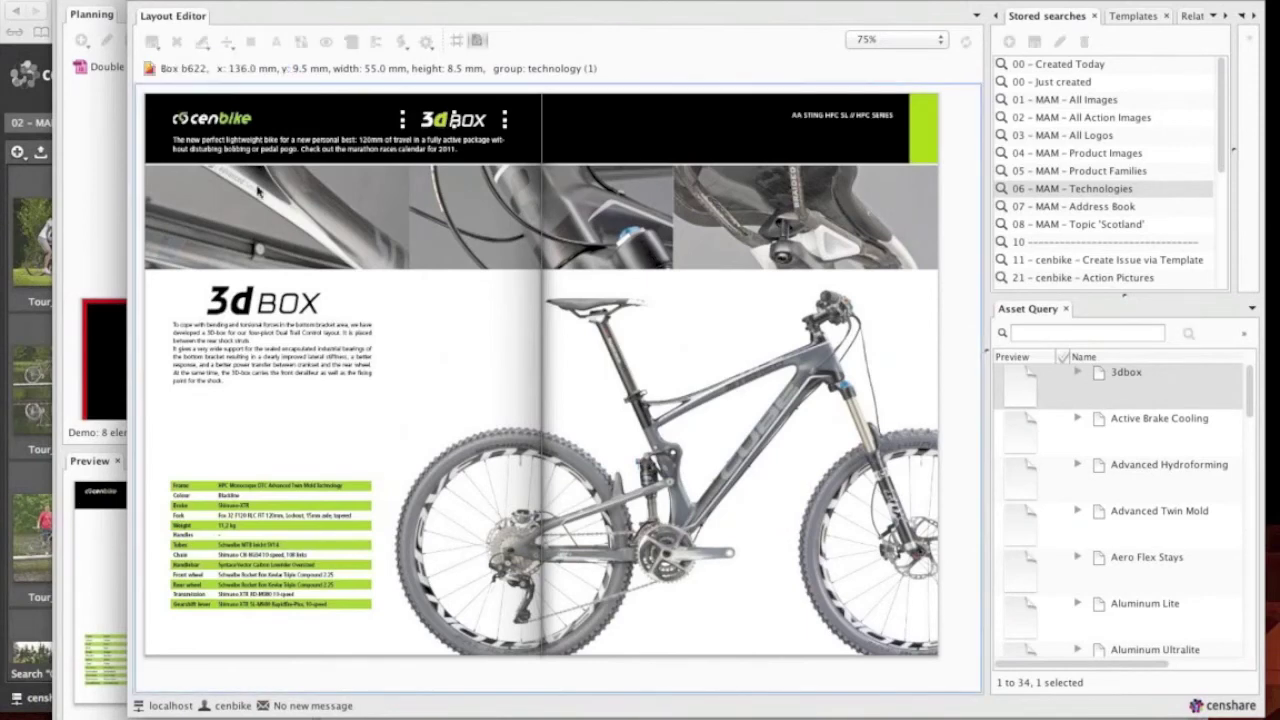
pyautogui.press('Return')
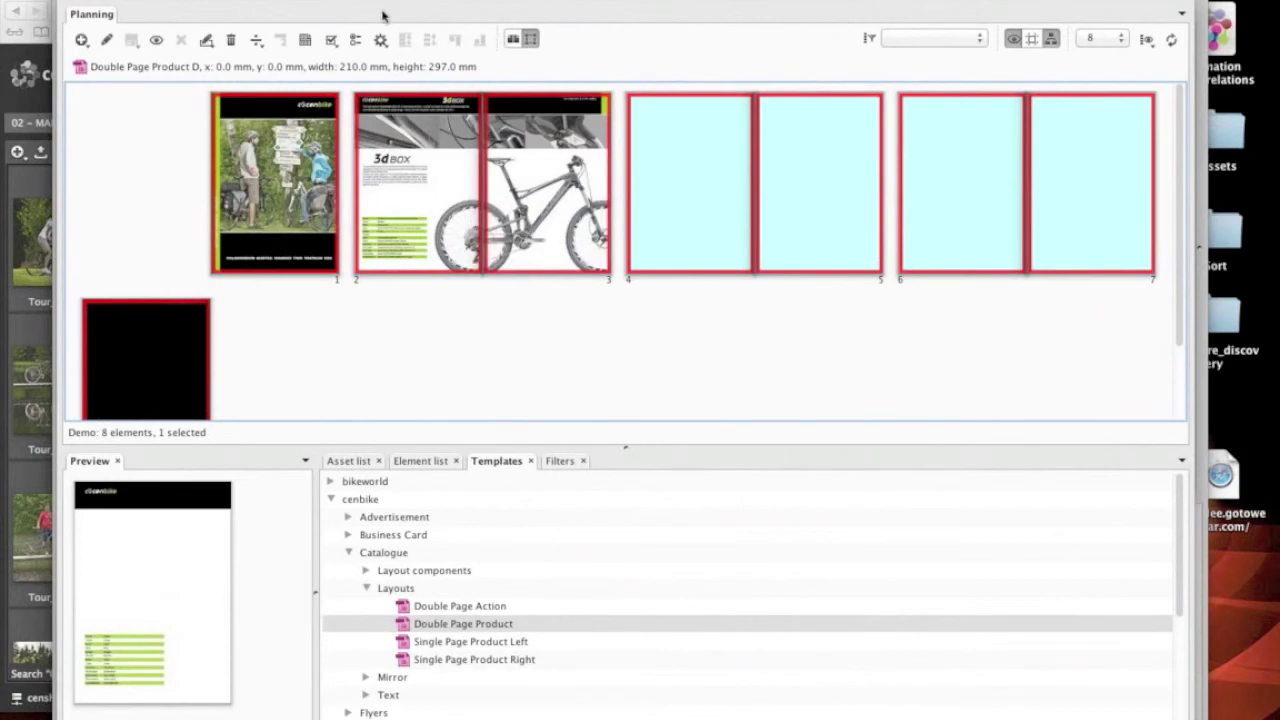
# Step: Open the Demo issue's Print Preview and turn to the pages 2–3 spread
pyautogui.click(78, 10)
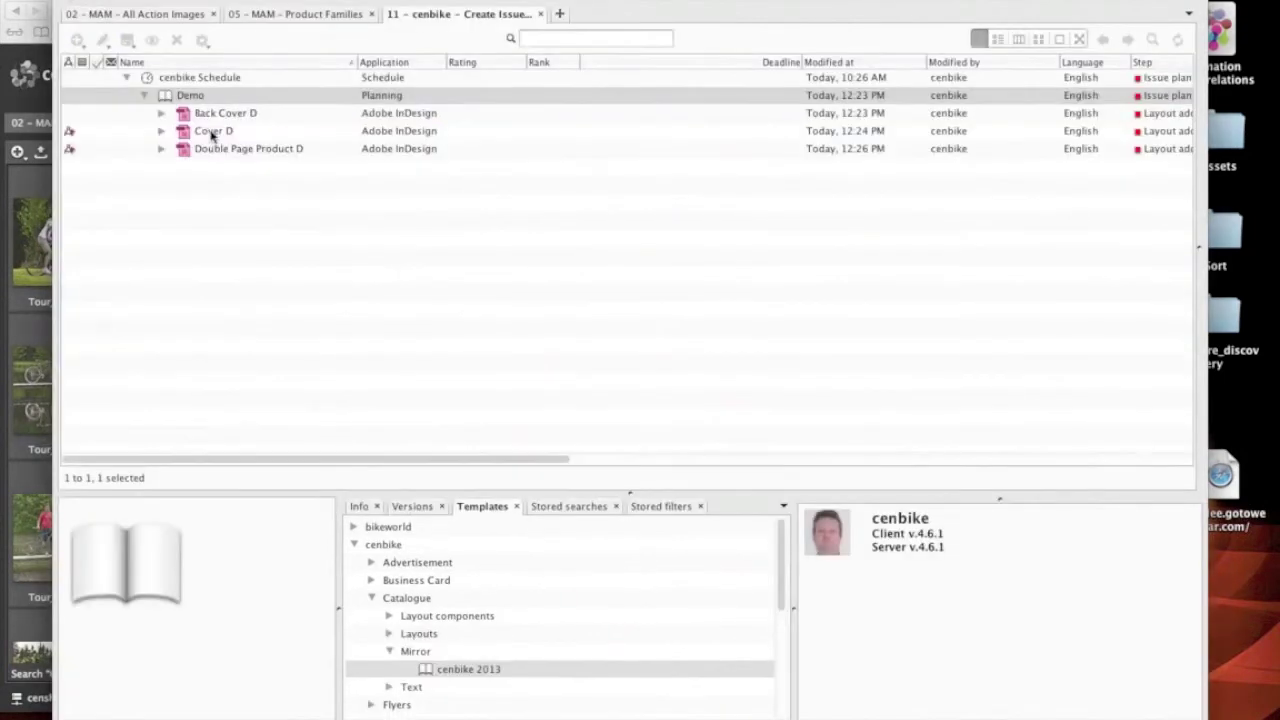
pyautogui.click(203, 96)
pyautogui.rightClick(203, 96)
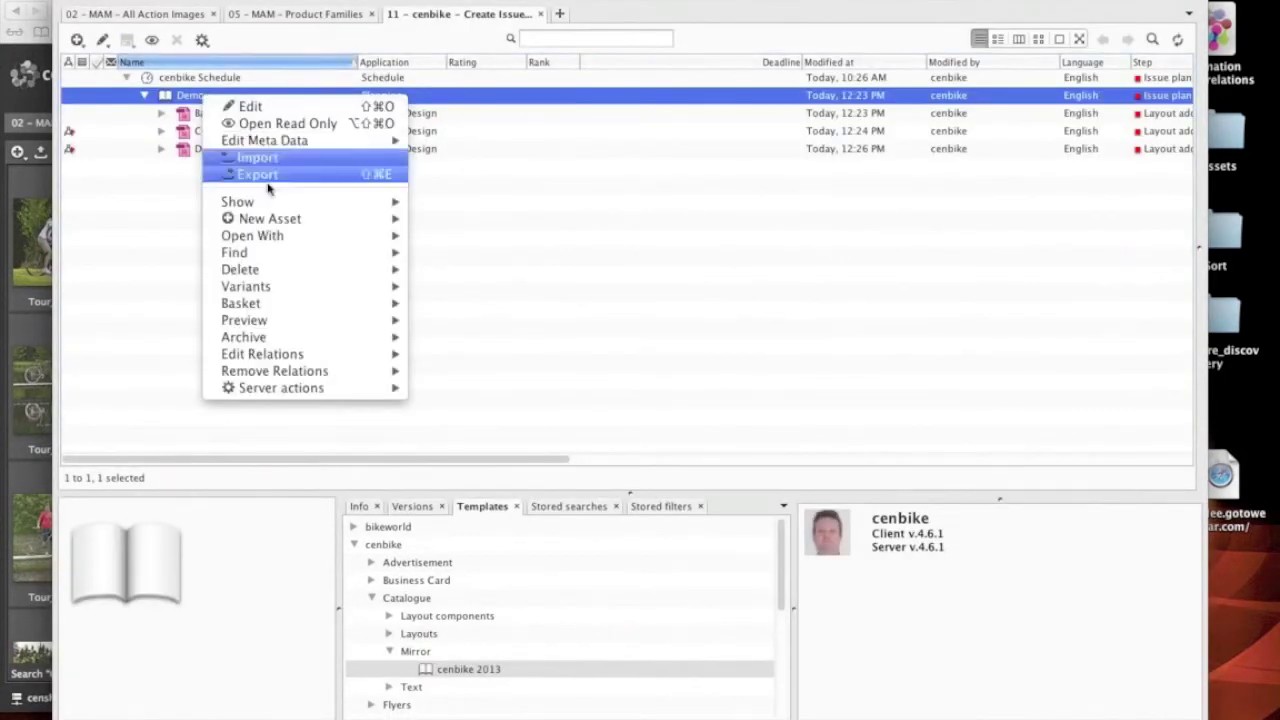
pyautogui.moveTo(297, 206)
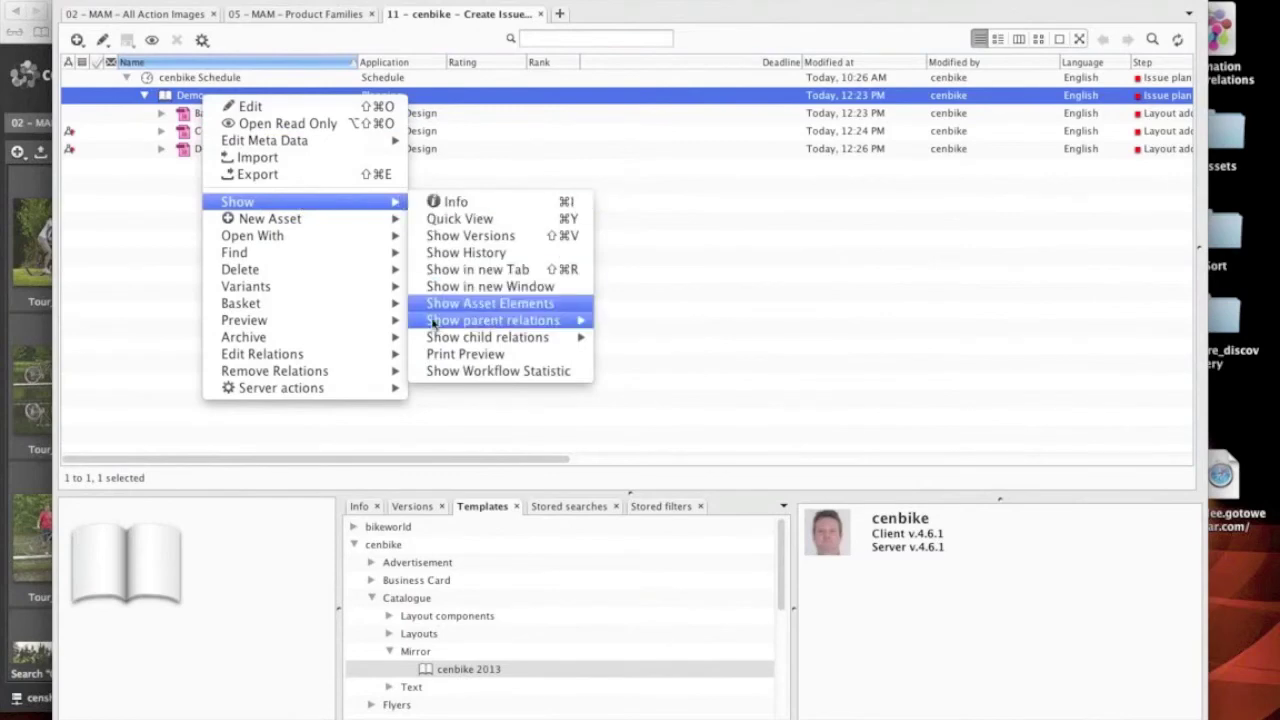
pyautogui.click(438, 363)
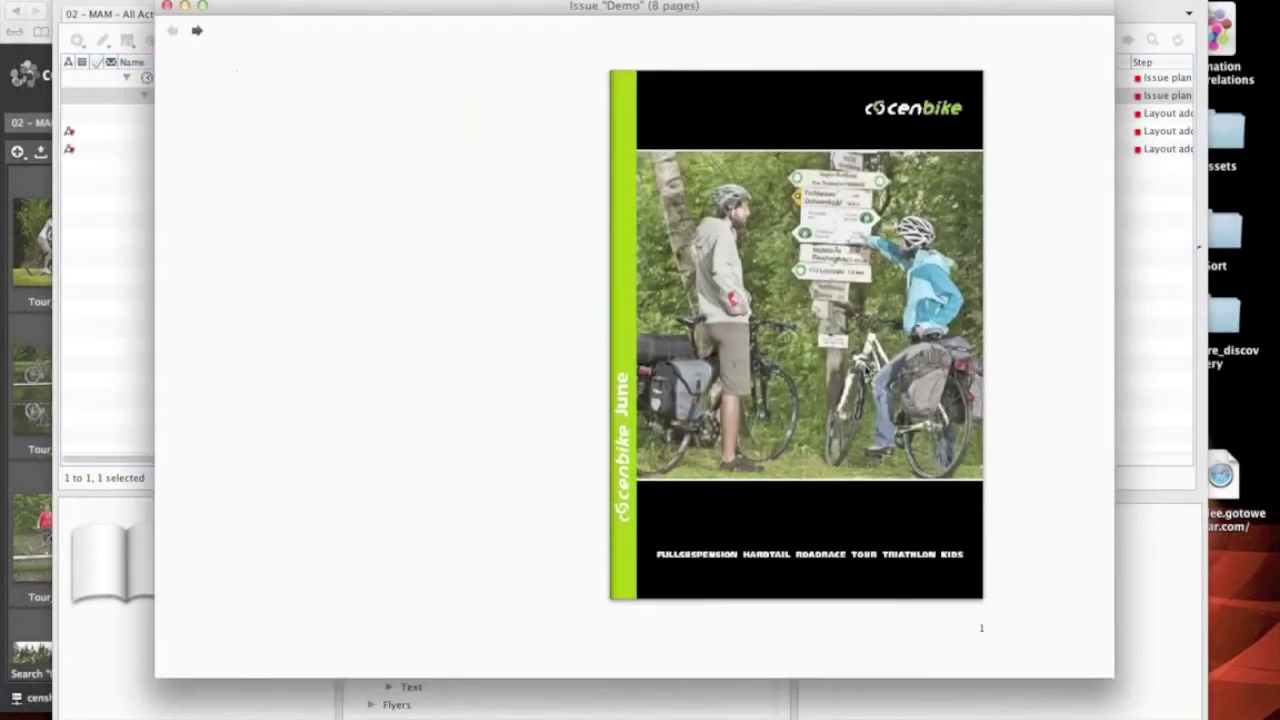
pyautogui.click(866, 364)
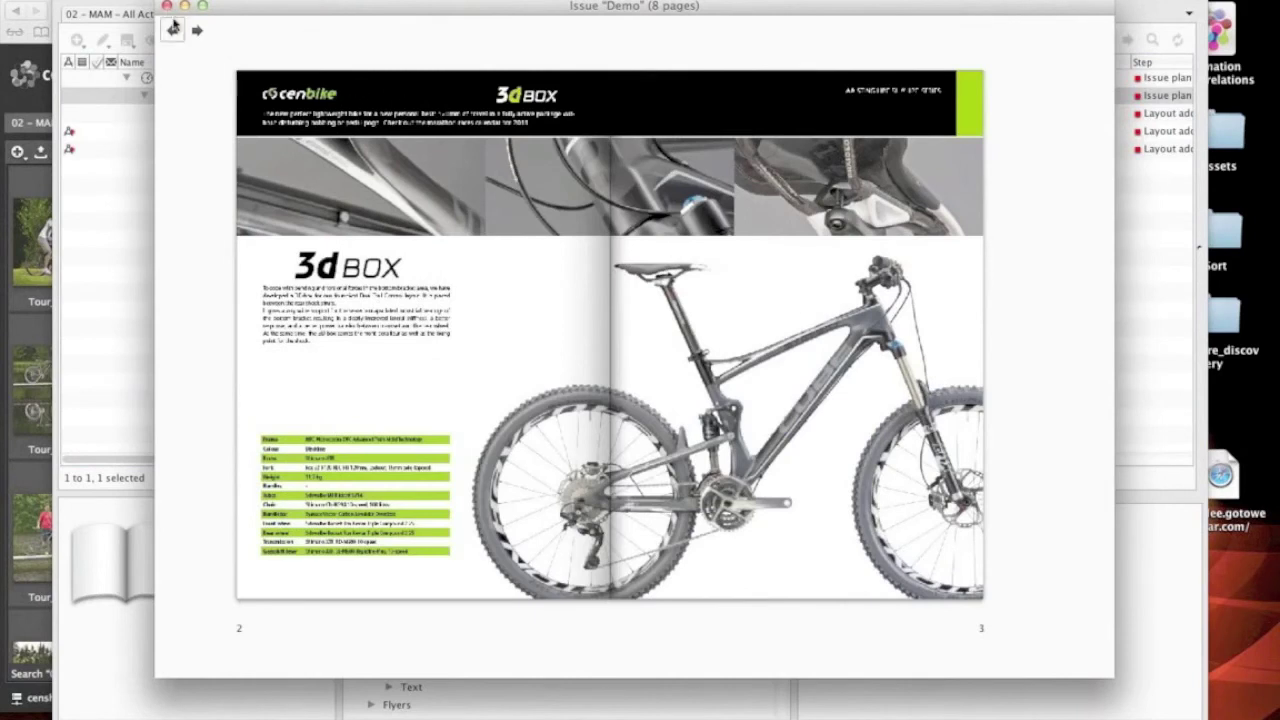
# Step: Close the print preview and reselect the Demo issue in the list
pyautogui.click(168, 7)
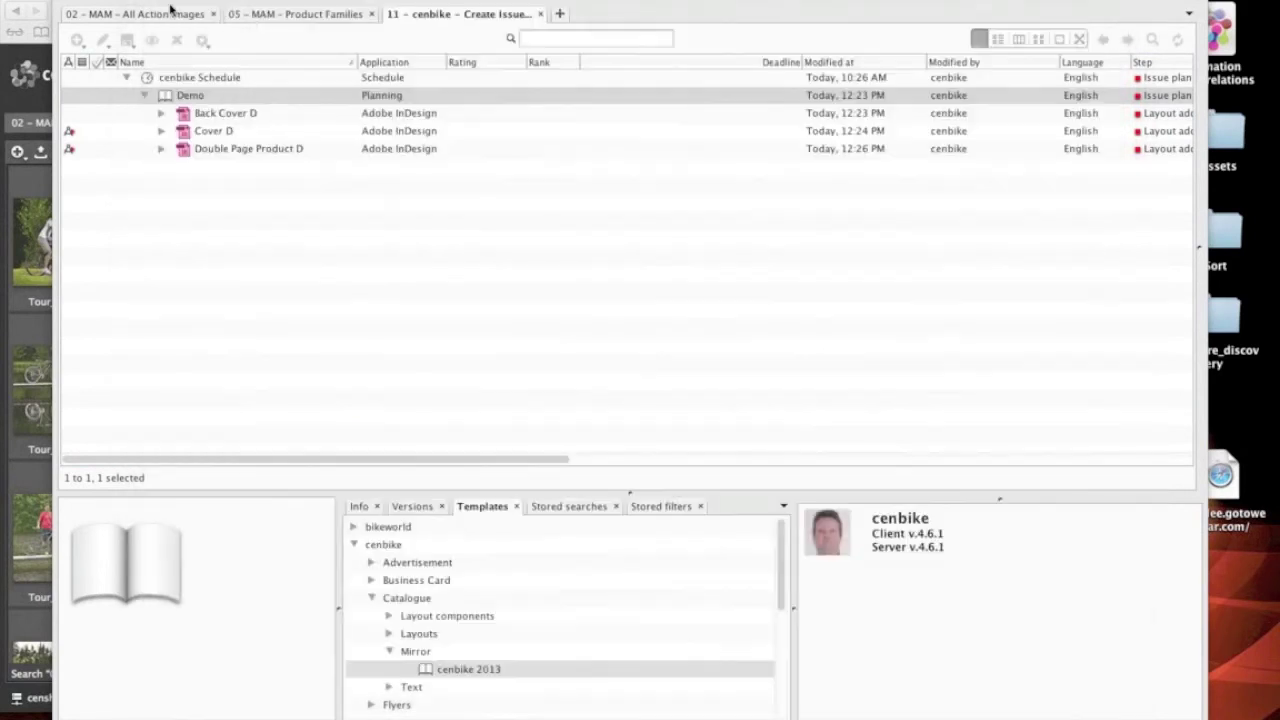
pyautogui.click(530, 205)
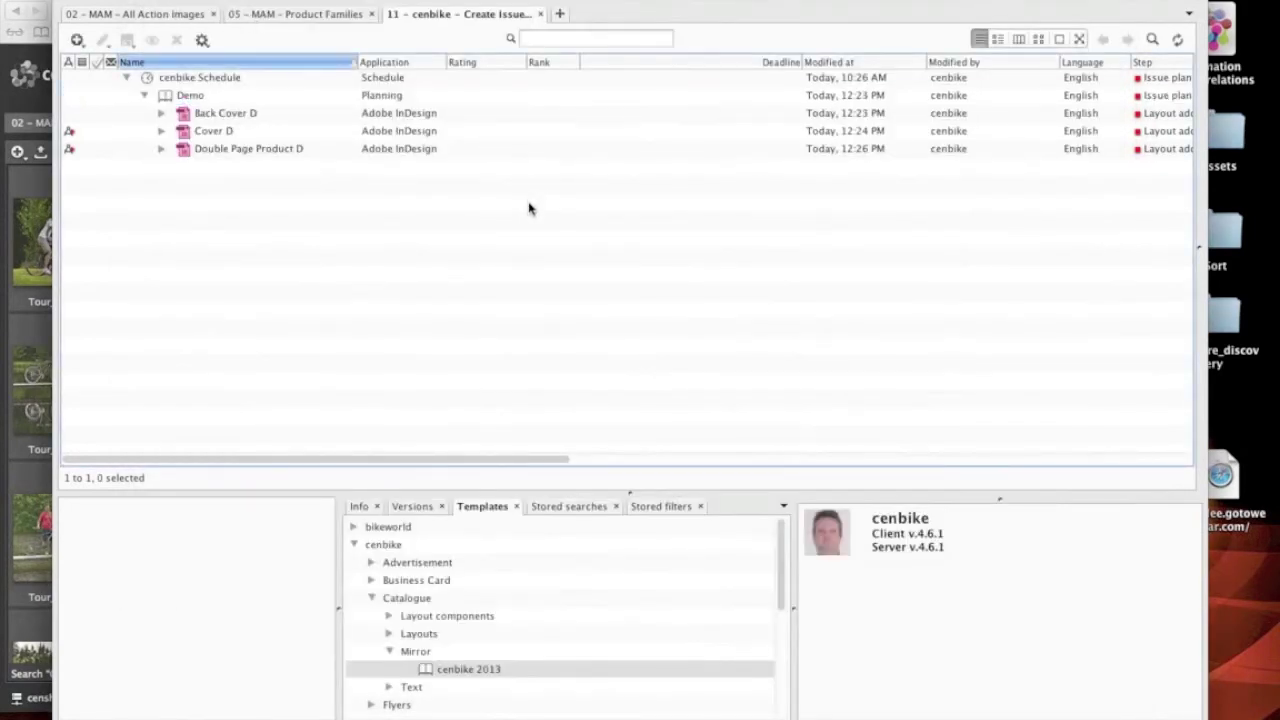
pyautogui.click(335, 100)
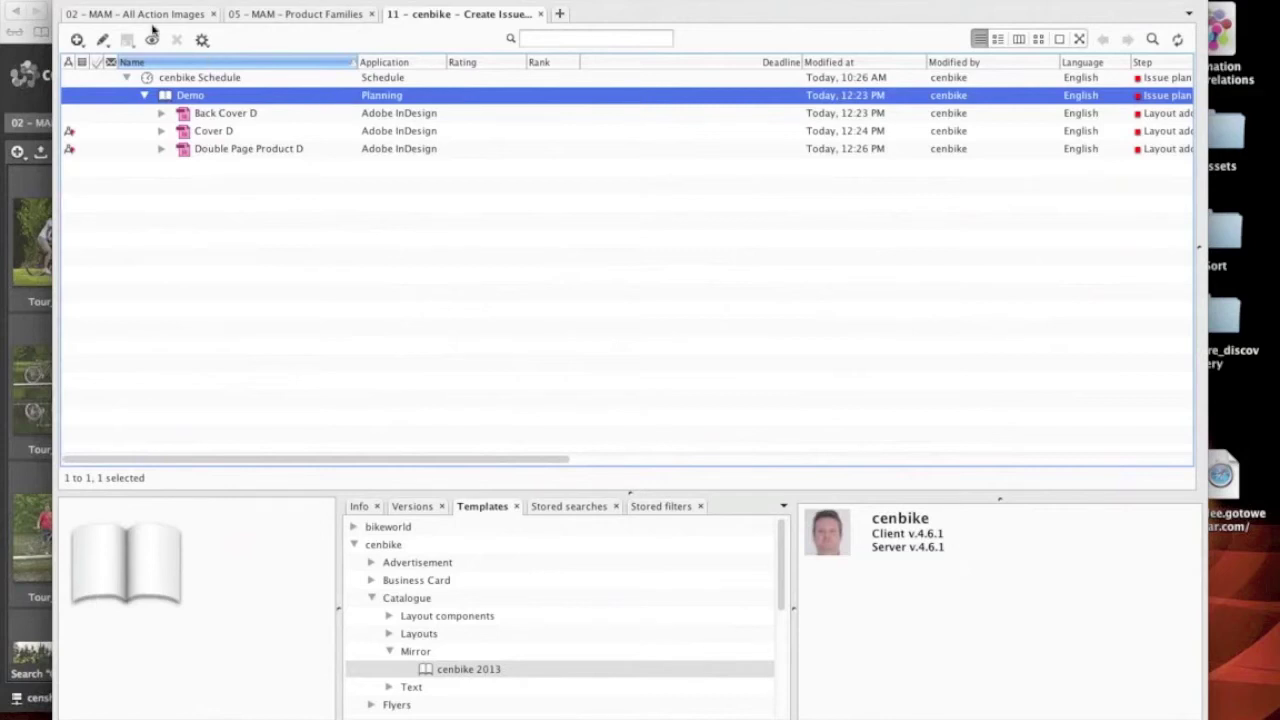
# Step: Duplicate Demo's asset structure with the GERMAN Variant setup and refresh to show Demo-de
pyautogui.click(202, 40)
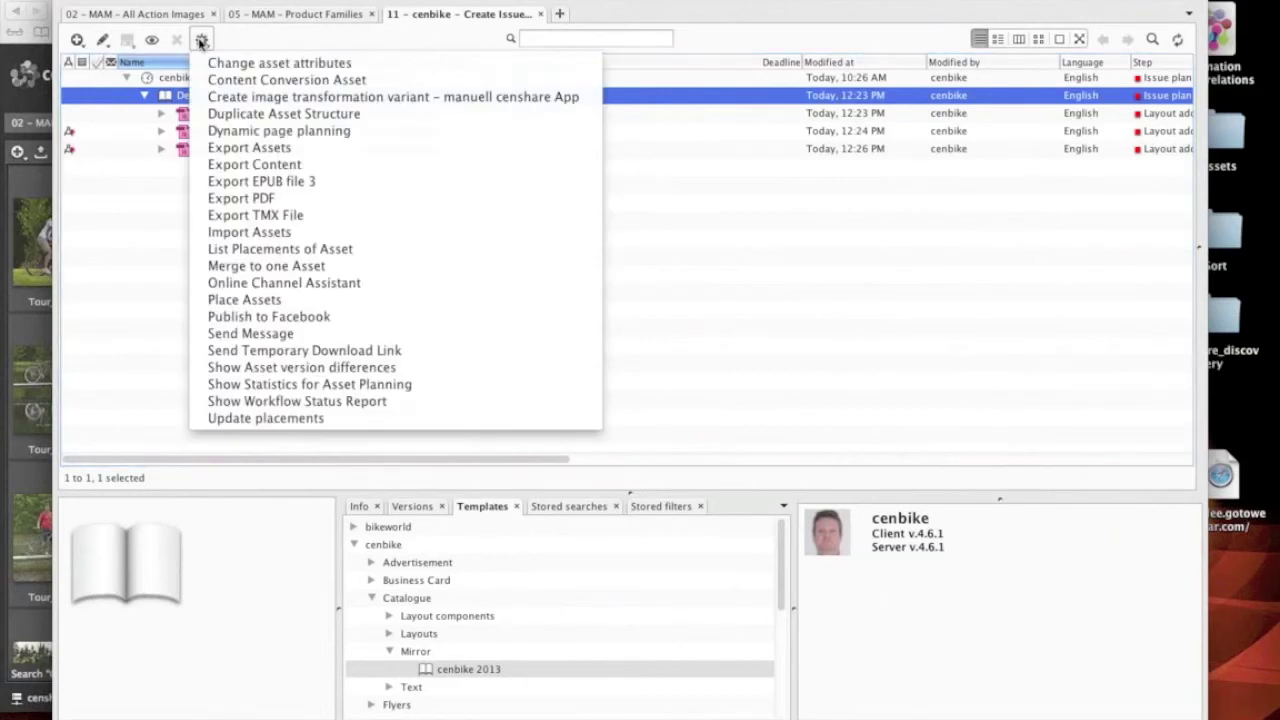
pyautogui.click(255, 114)
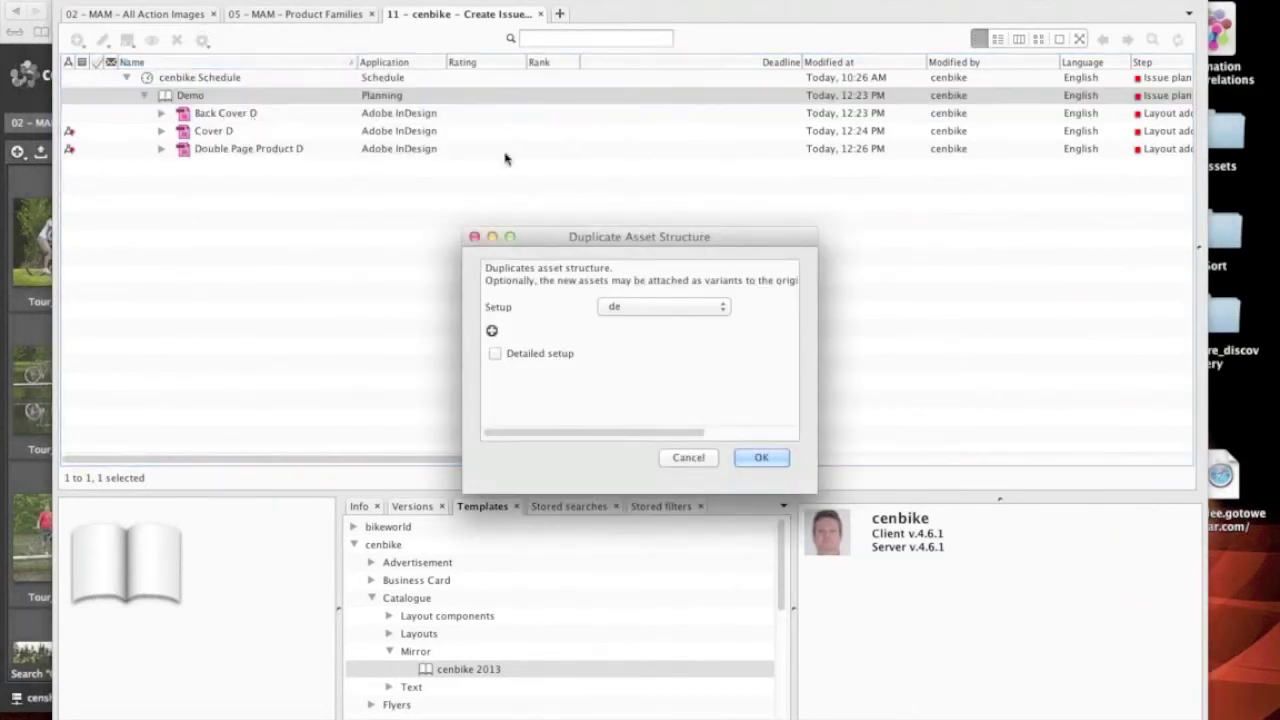
pyautogui.click(650, 307)
pyautogui.click(680, 349)
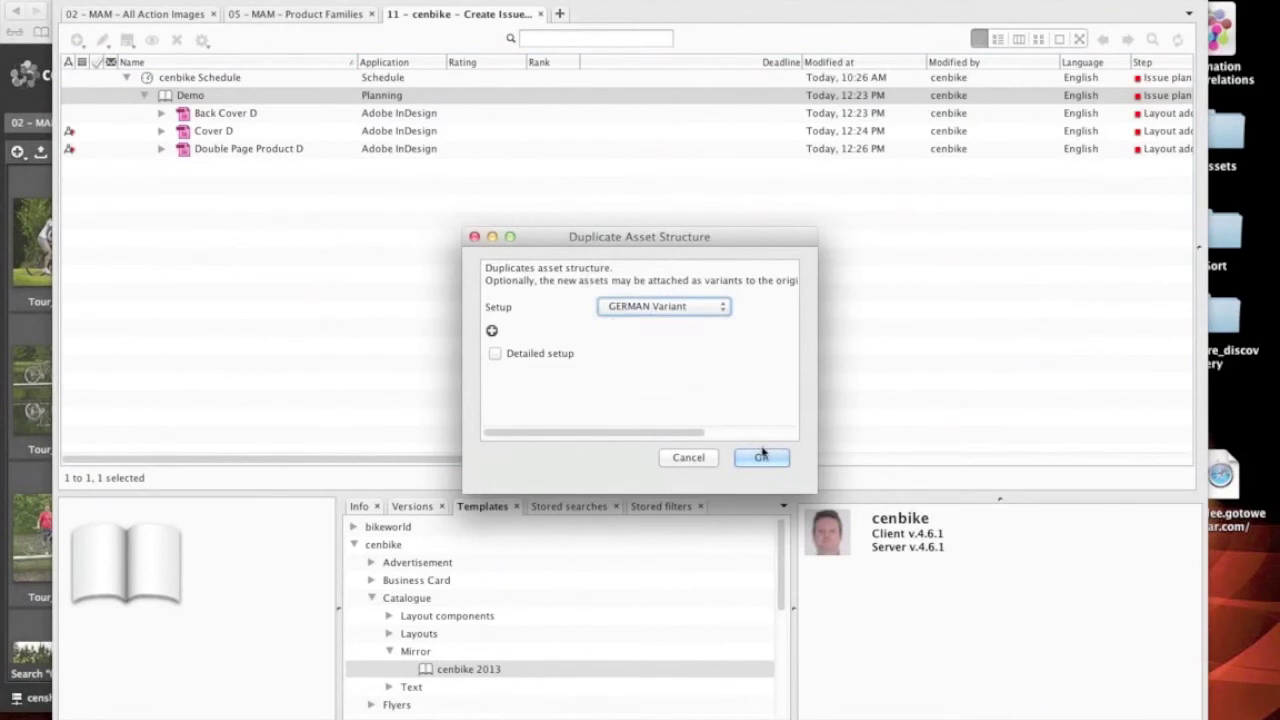
pyautogui.click(775, 457)
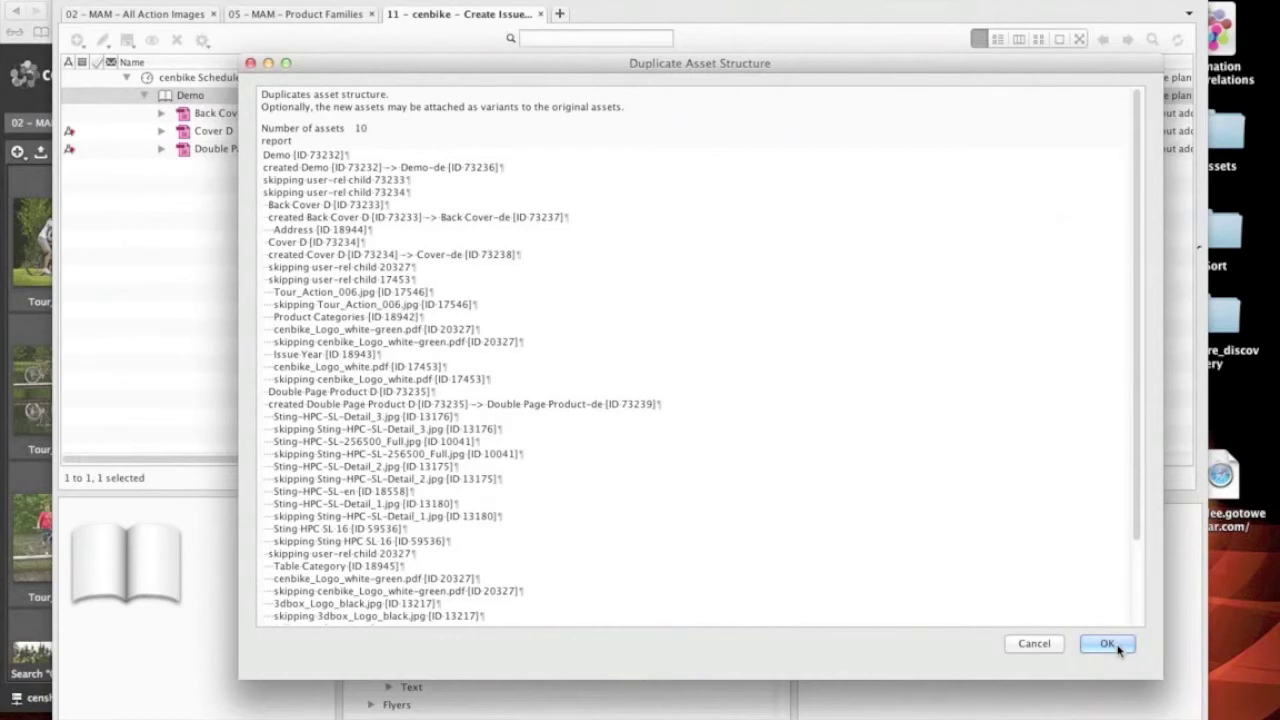
pyautogui.click(1116, 648)
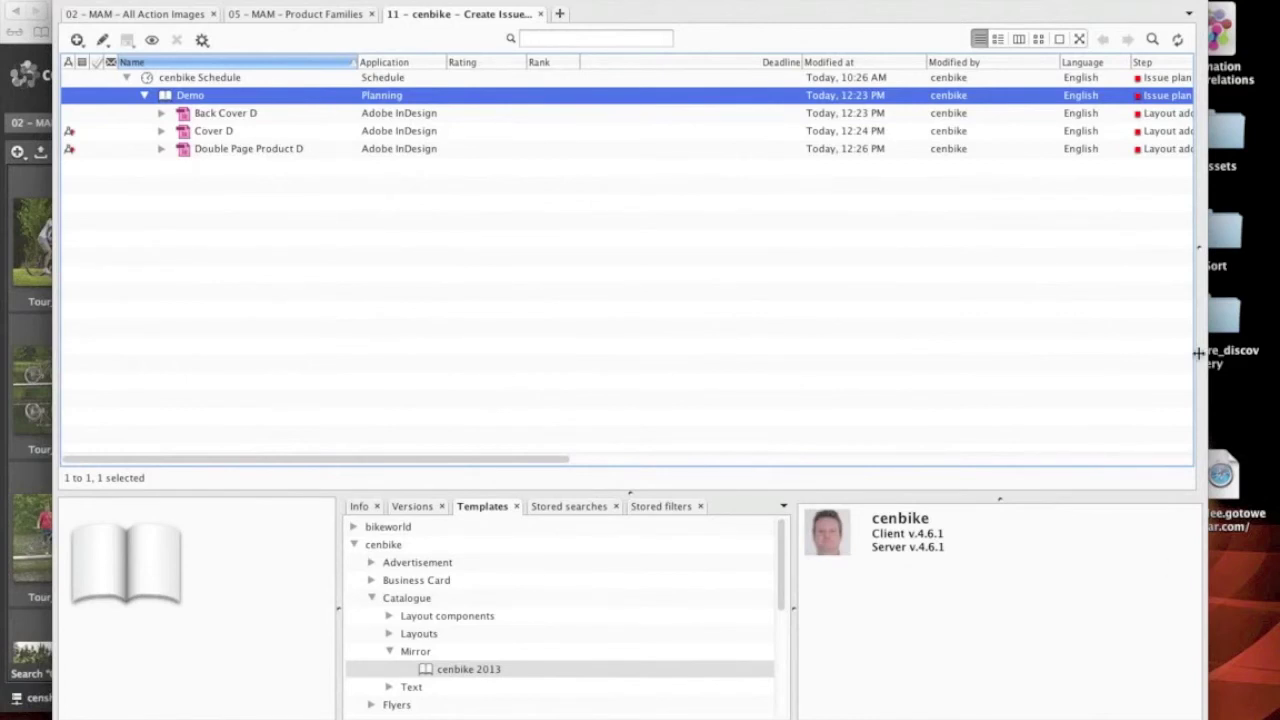
pyautogui.click(1176, 42)
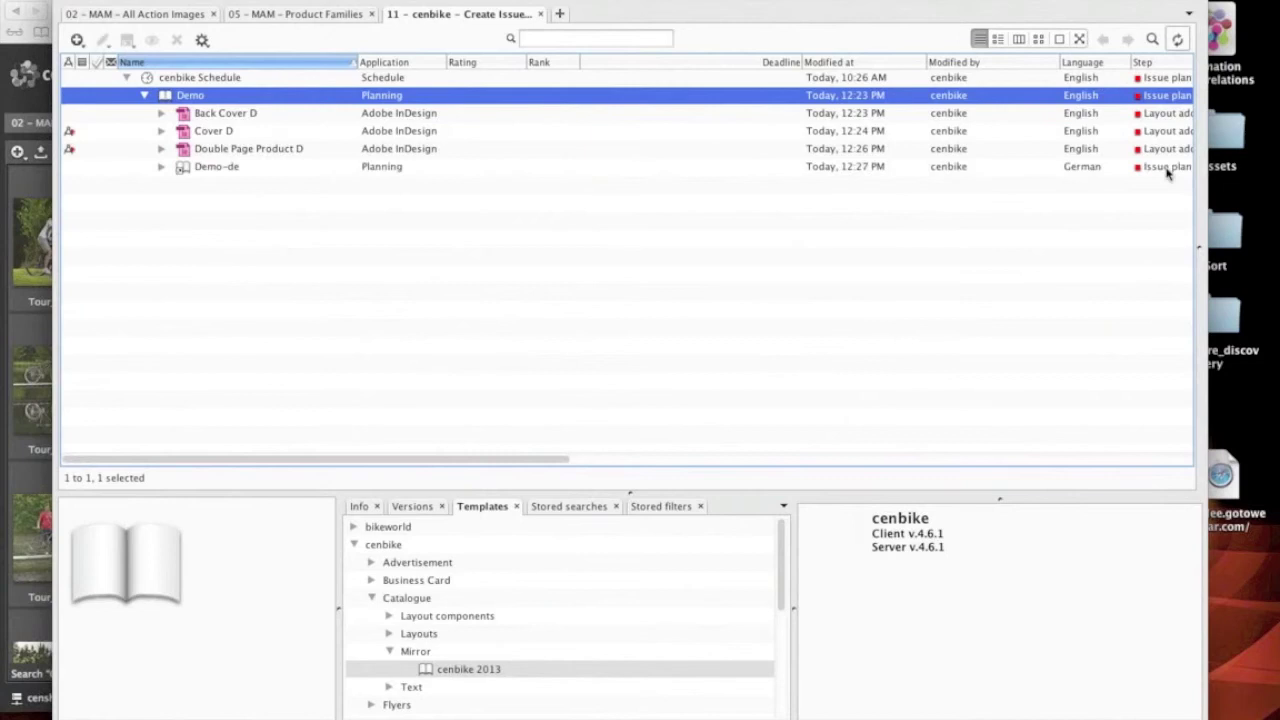
# Step: Open Demo-de's page planning and view its Double Page Product-de spread at 100%
pyautogui.click(161, 168)
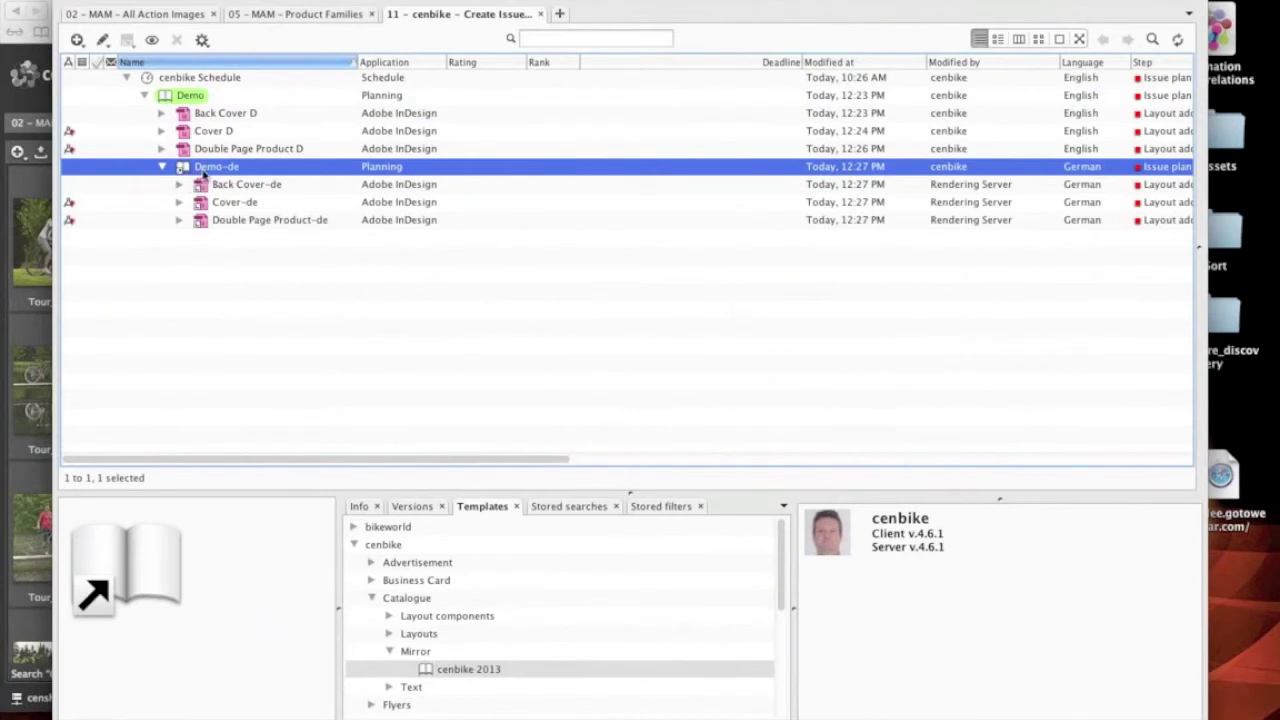
pyautogui.doubleClick(204, 168)
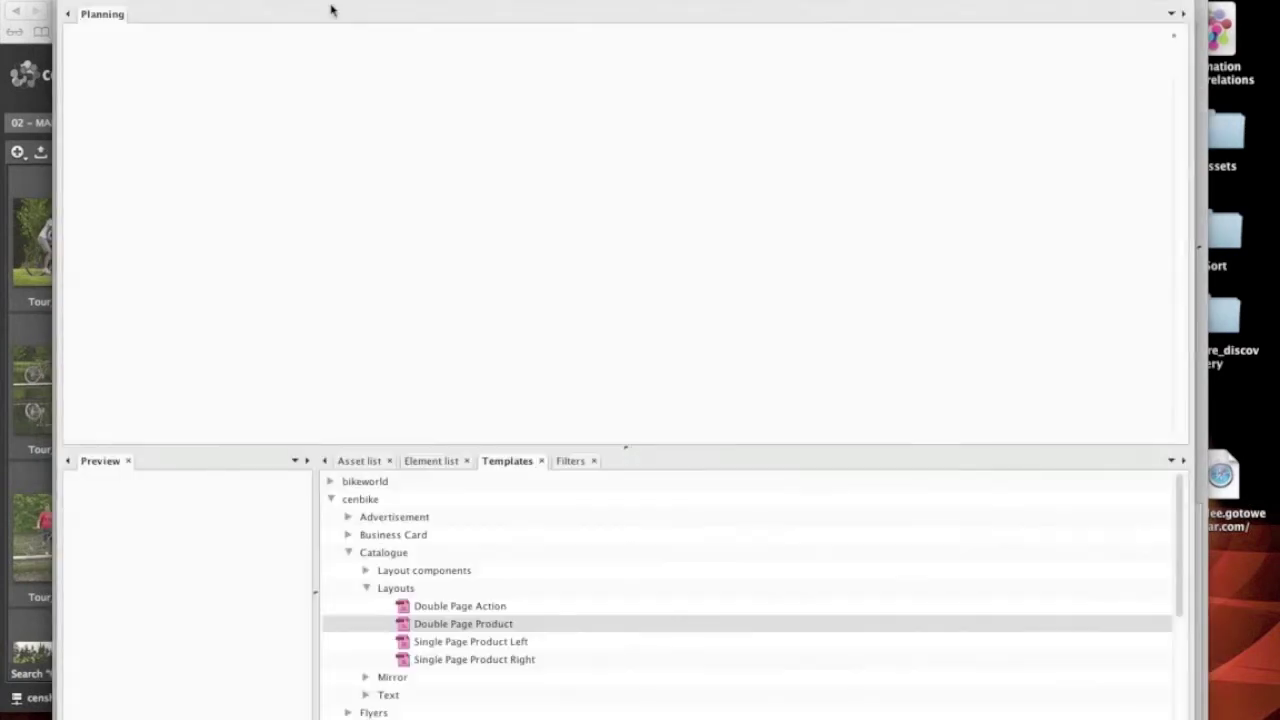
pyautogui.click(411, 162)
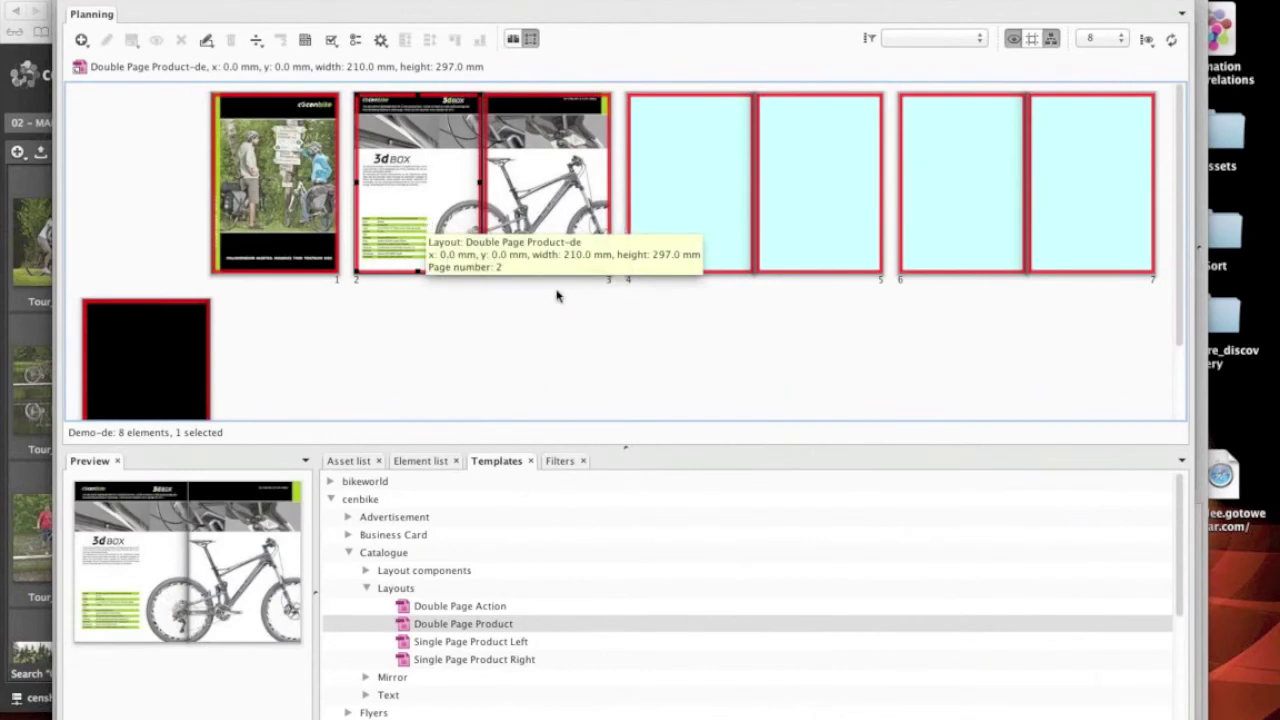
pyautogui.doubleClick(440, 200)
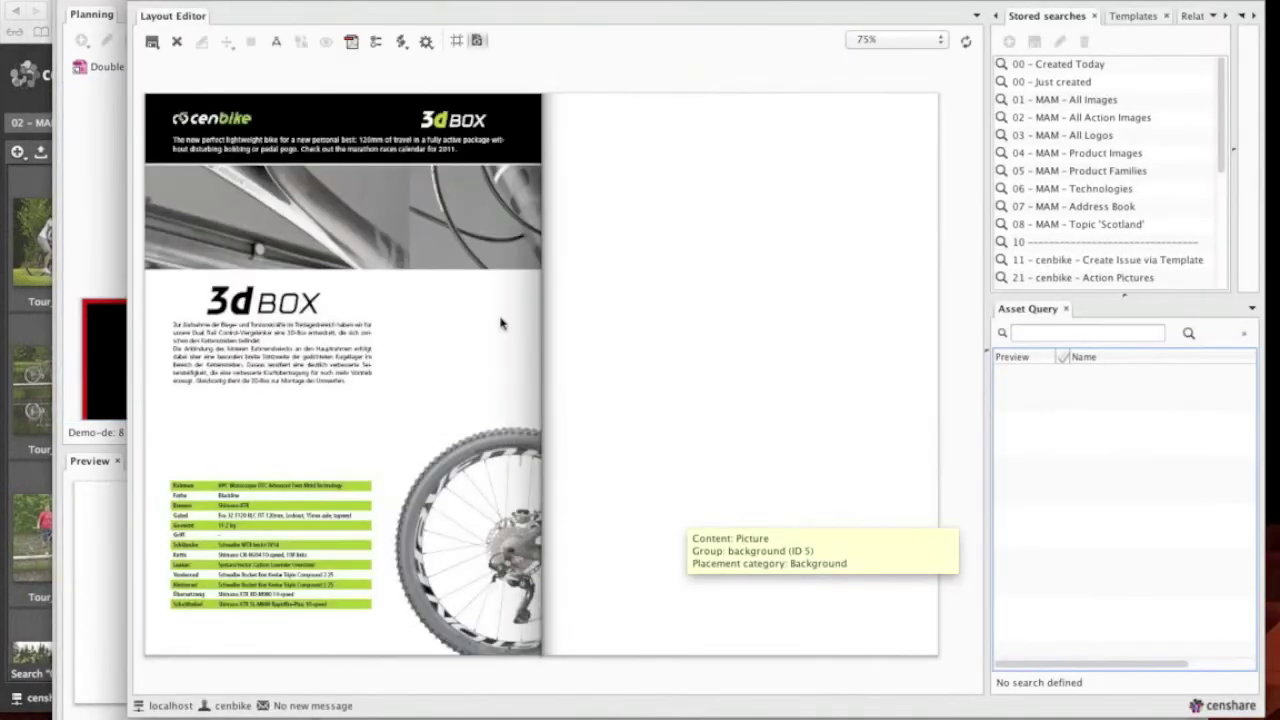
pyautogui.click(872, 42)
pyautogui.click(870, 53)
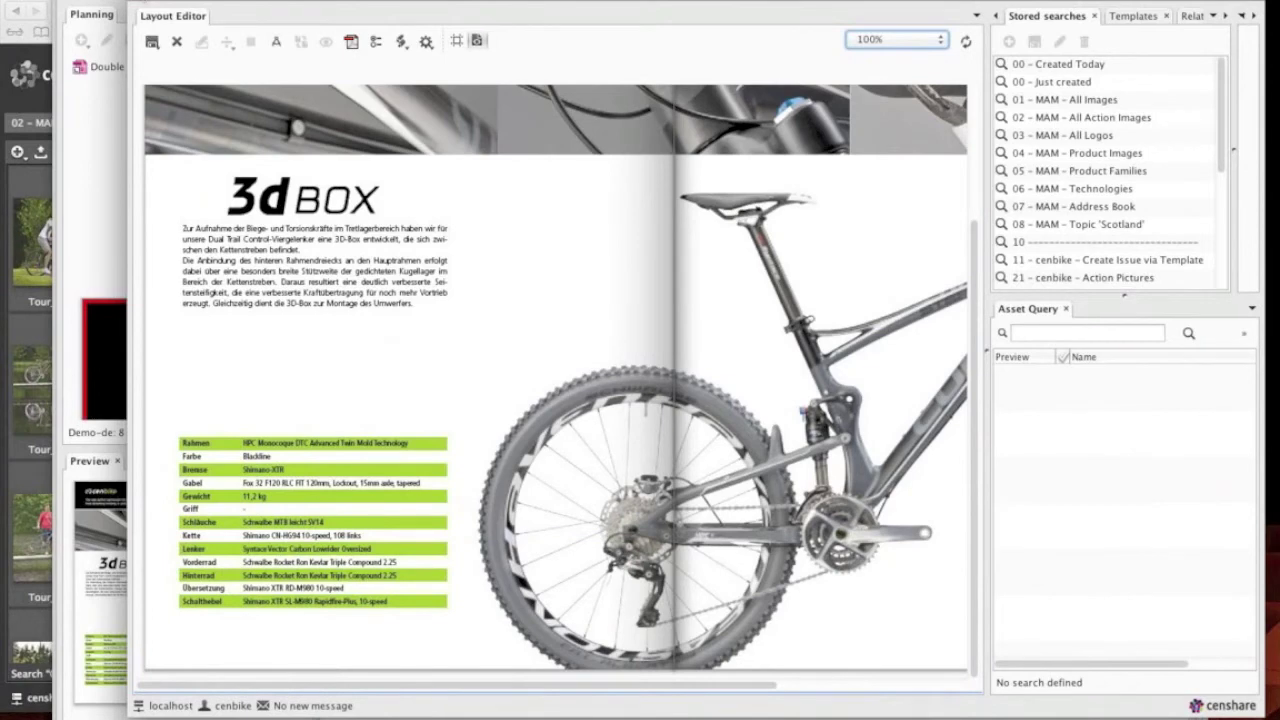
# Step: Save and close the German spread, close the page planning, and start a new Asset Query tab
pyautogui.click(176, 41)
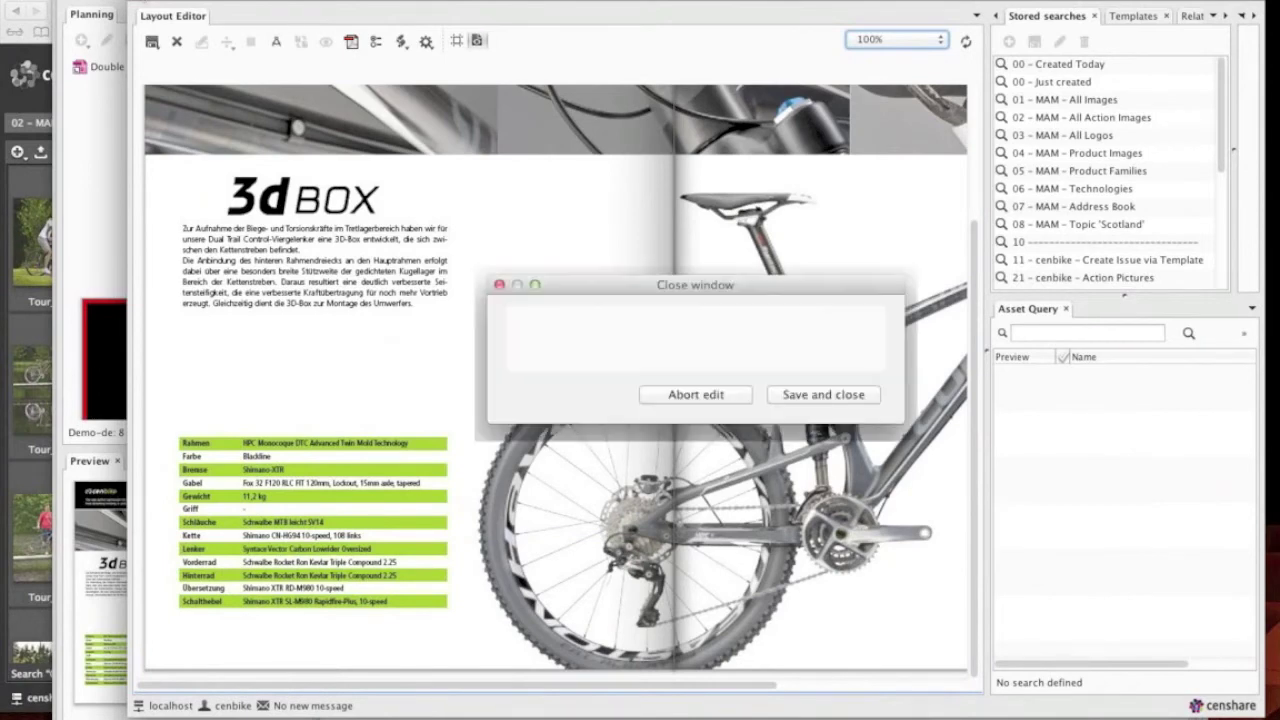
pyautogui.click(700, 395)
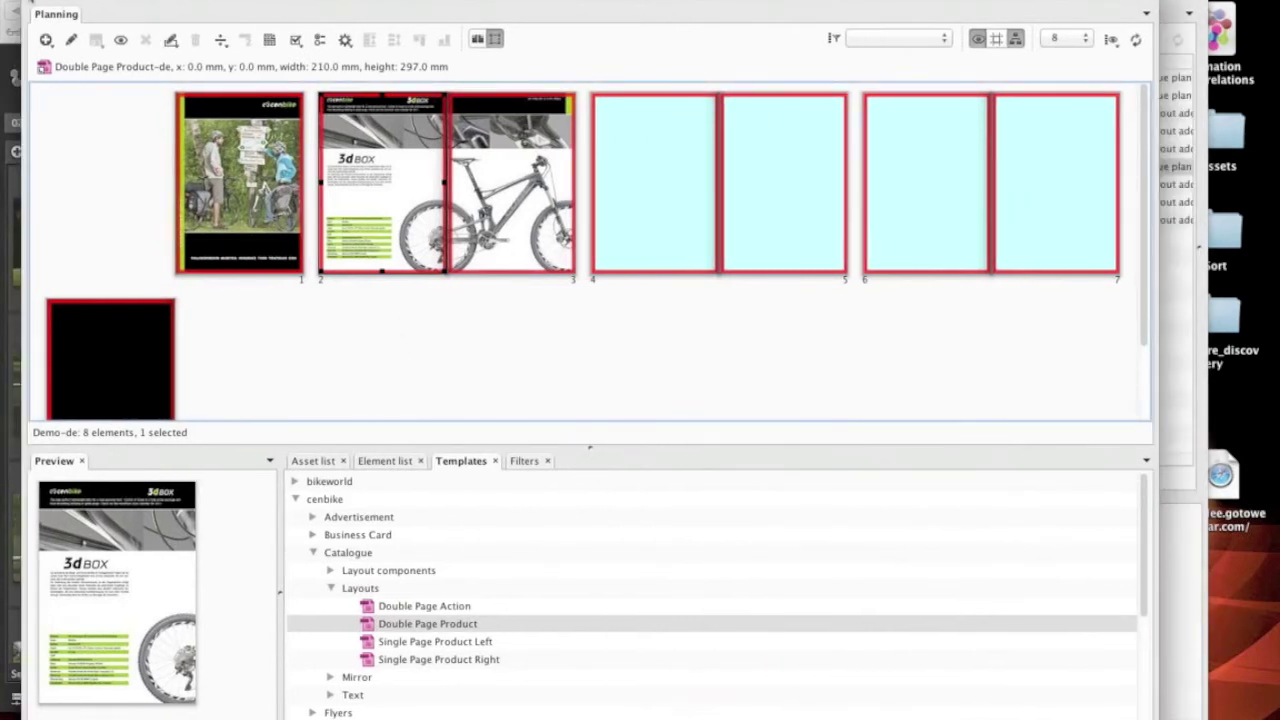
pyautogui.click(419, 378)
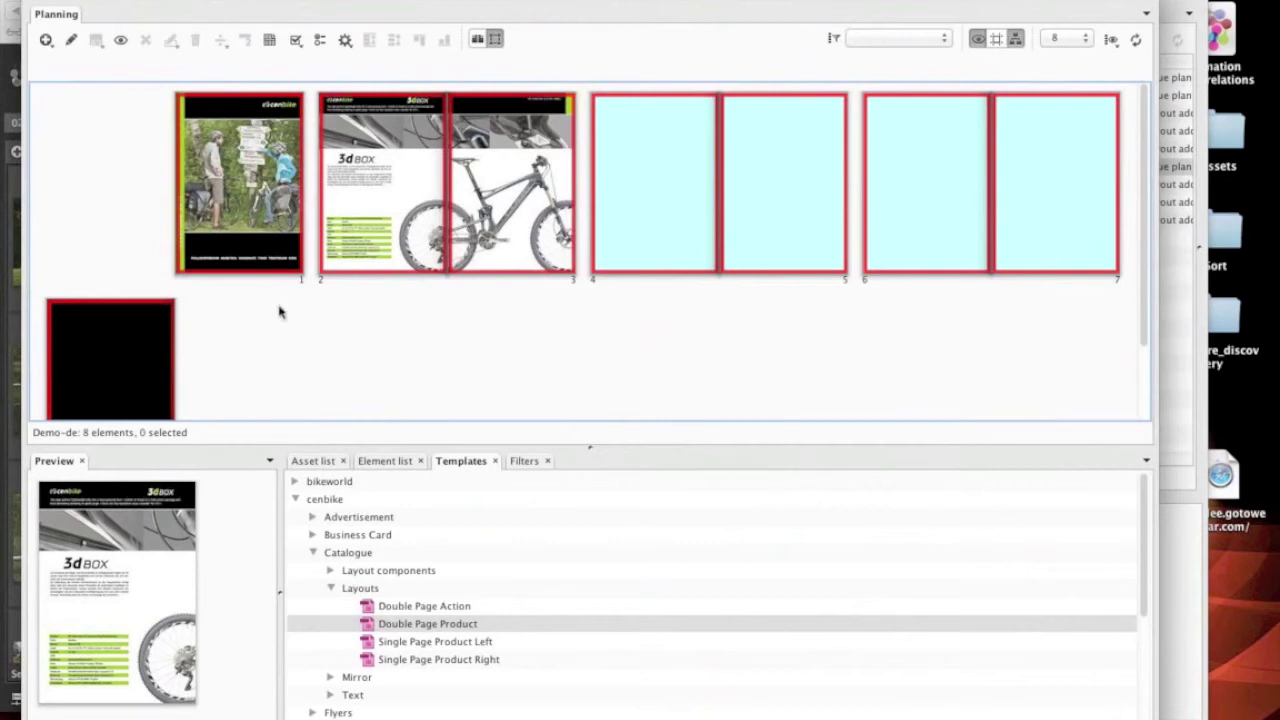
pyautogui.click(30, 5)
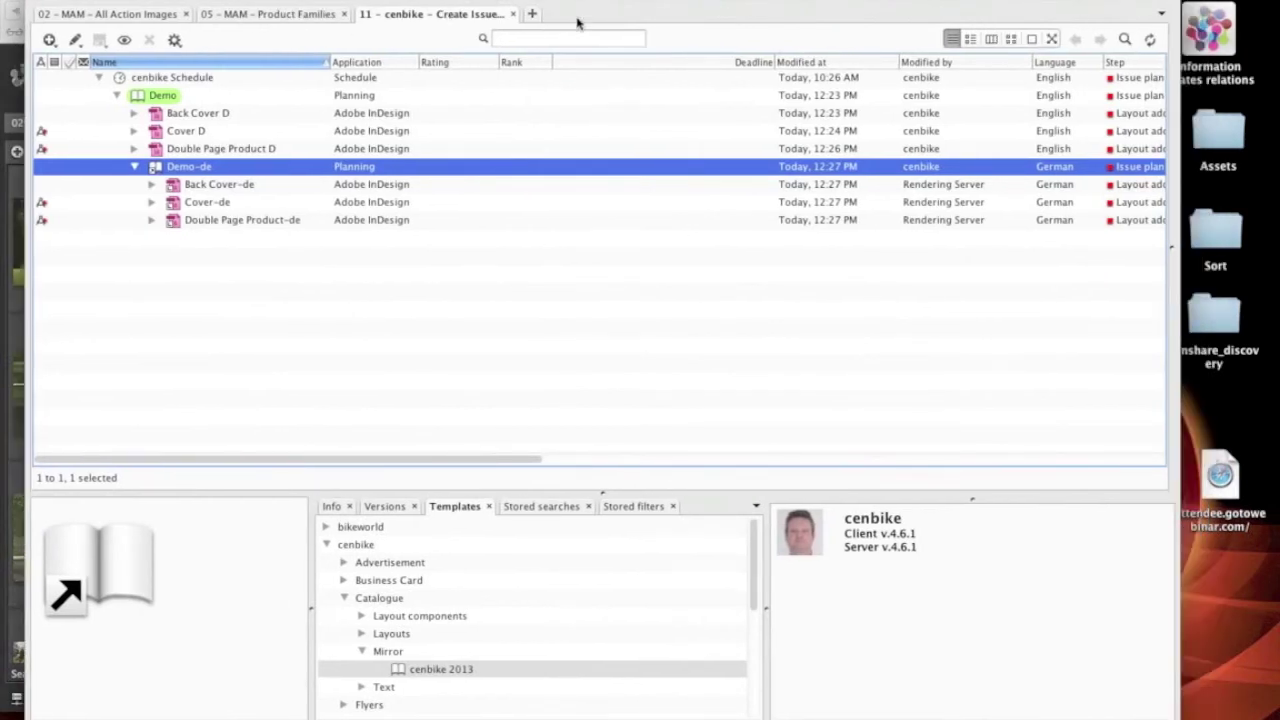
pyautogui.click(532, 14)
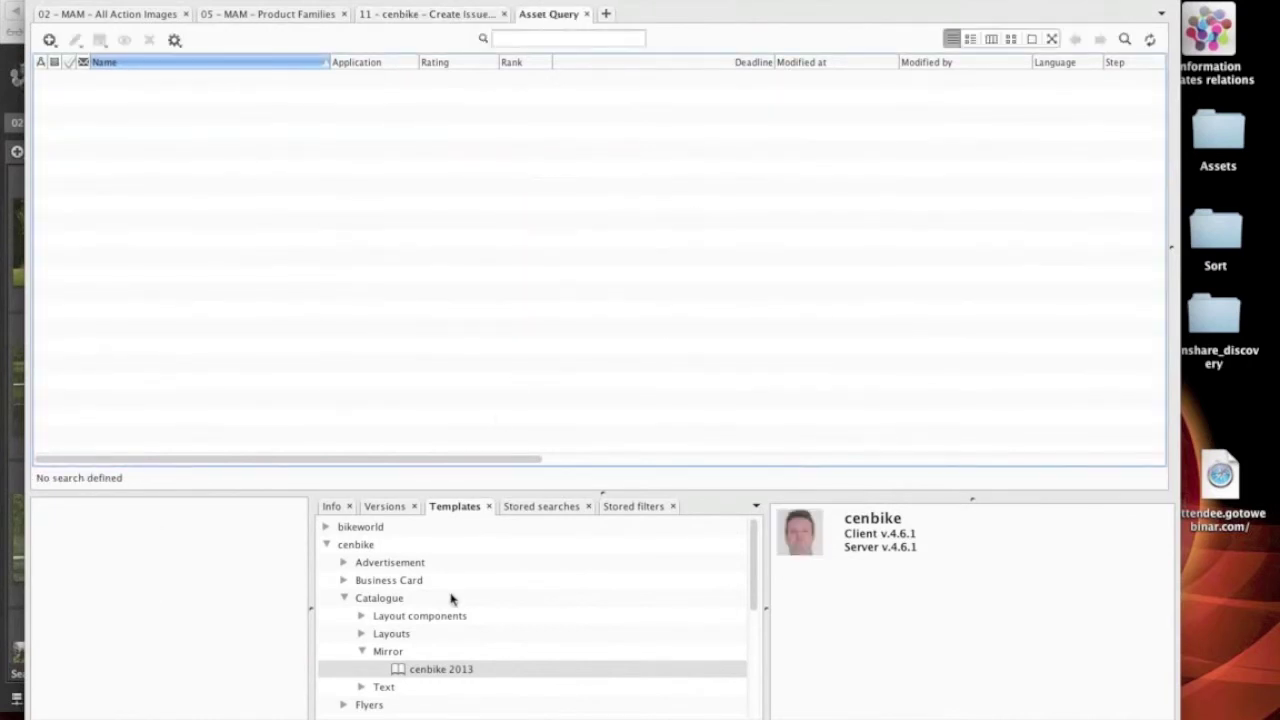
# Step: Create new assets by dropping the Special Offer MONTH_Template newsletter template onto the asset list
pyautogui.scroll(-3, 450, 600)
pyautogui.scroll(-5, 450, 600)
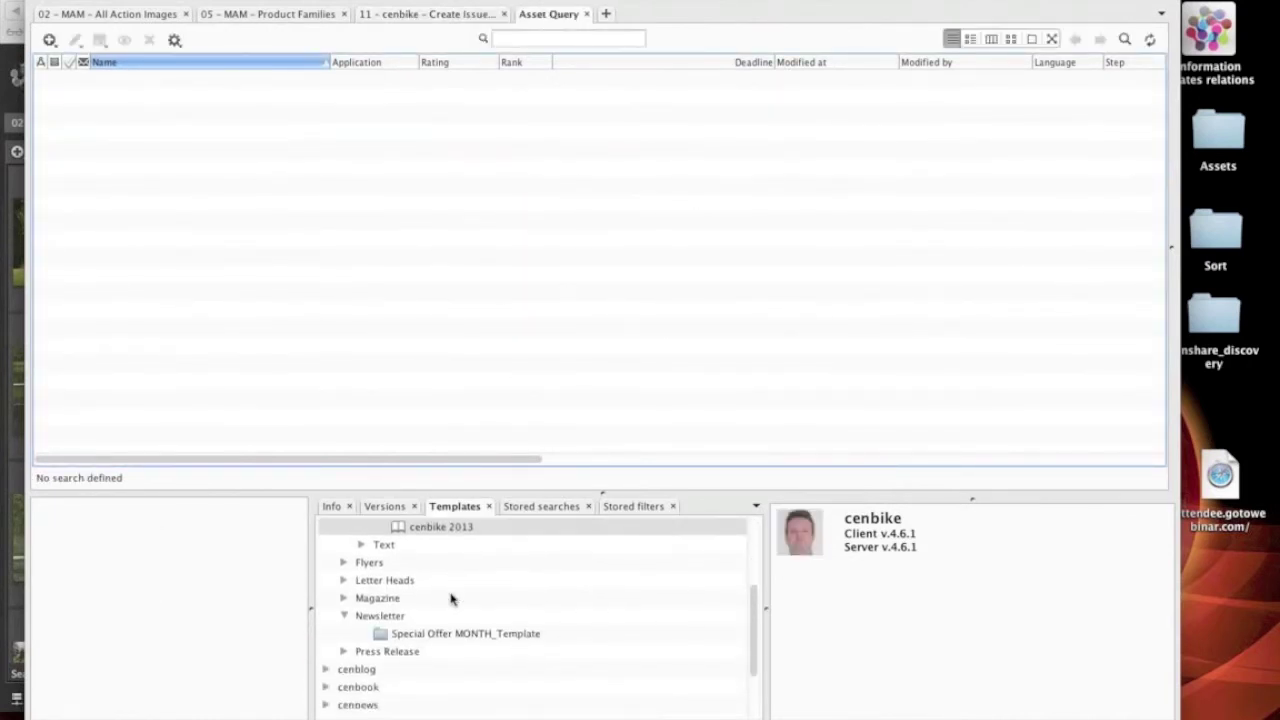
pyautogui.click(450, 636)
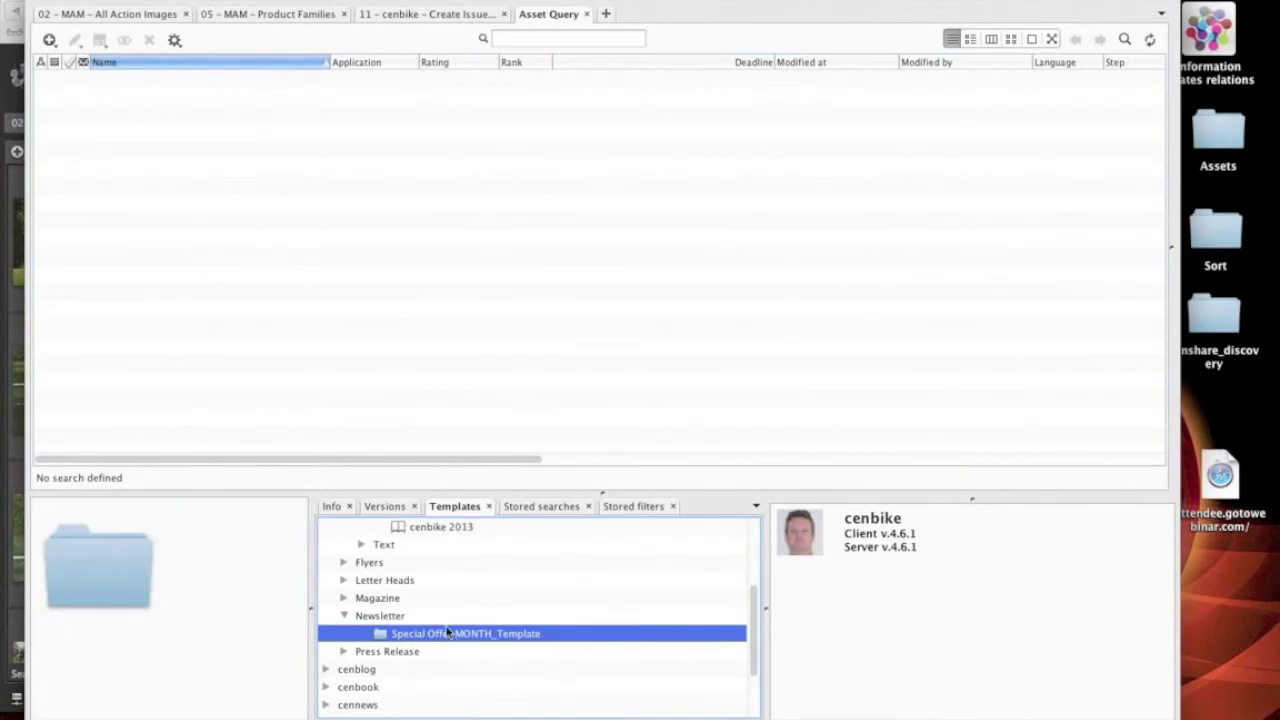
pyautogui.moveTo(450, 636); pyautogui.dragTo(194, 123)
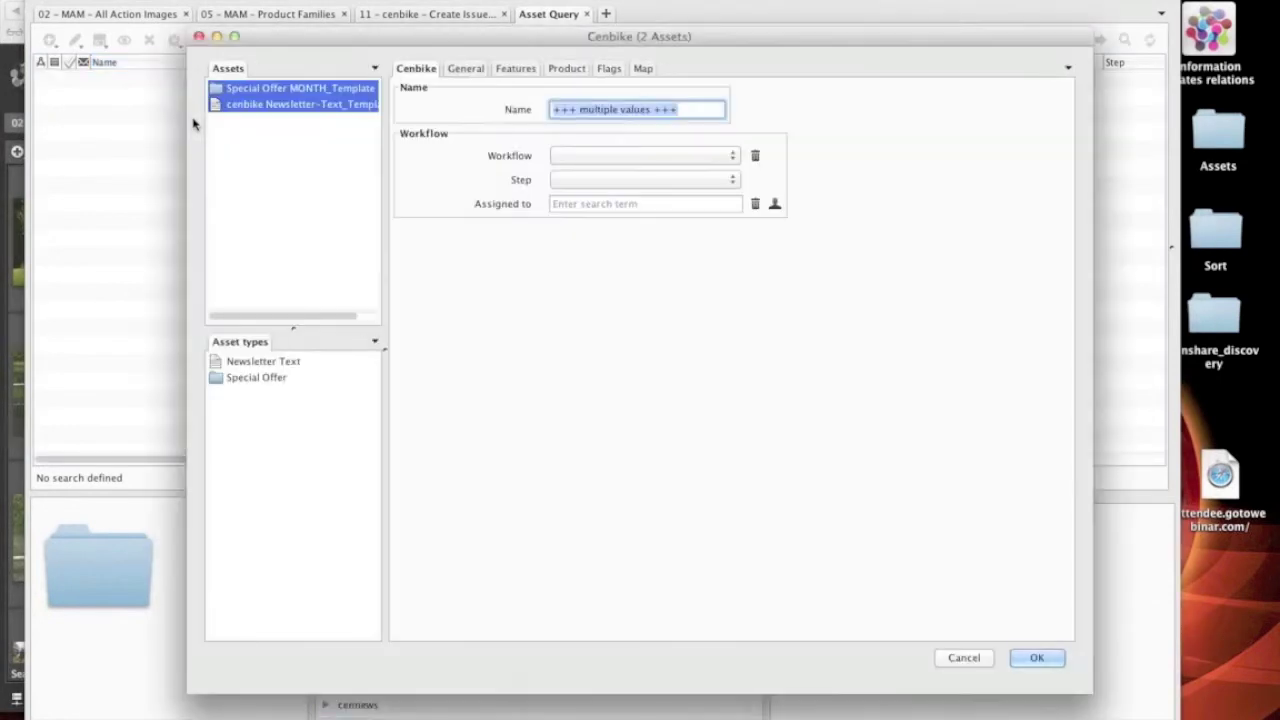
# Step: Rename the Special Offer asset to 'Demo'
pyautogui.click(237, 90)
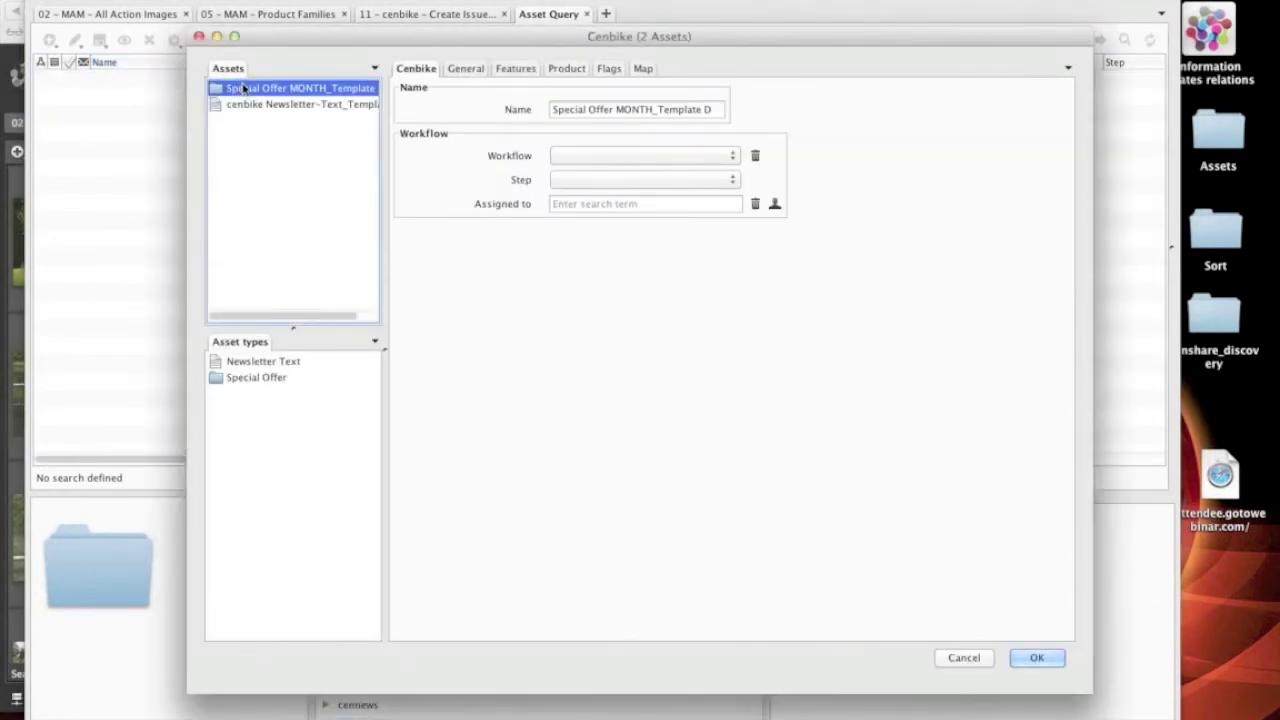
pyautogui.click(713, 109)
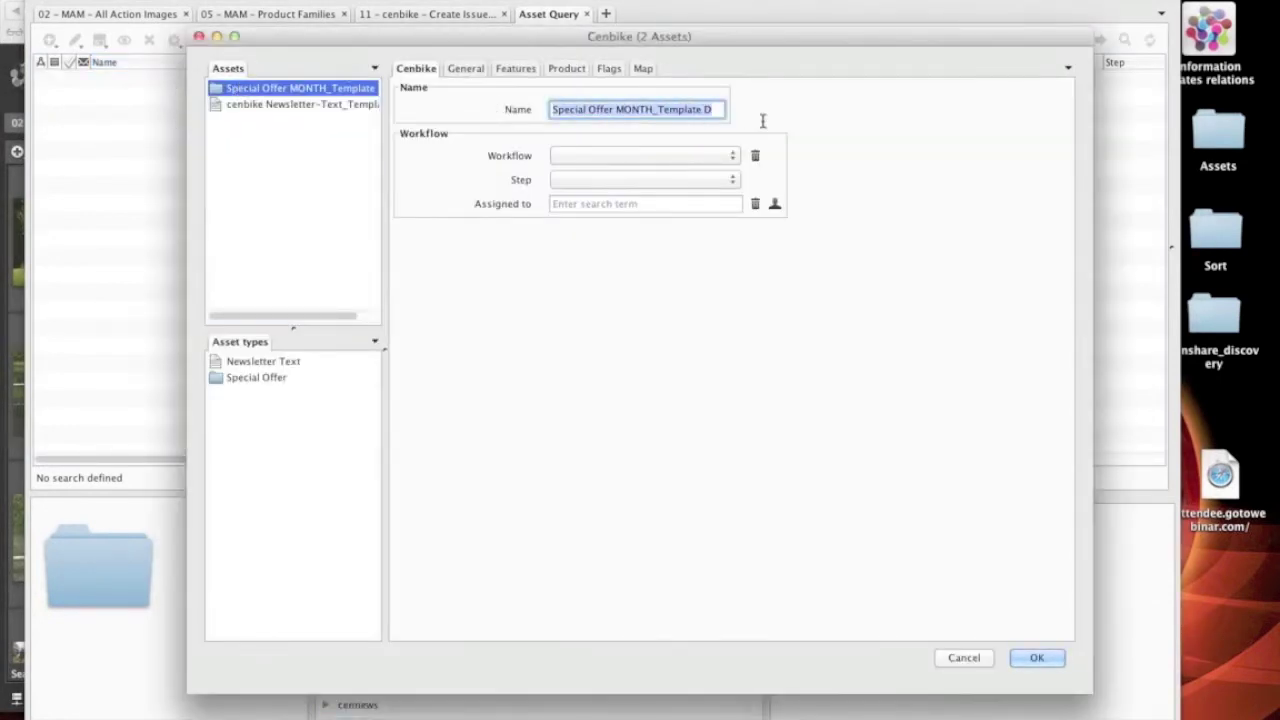
pyautogui.write('Dem')
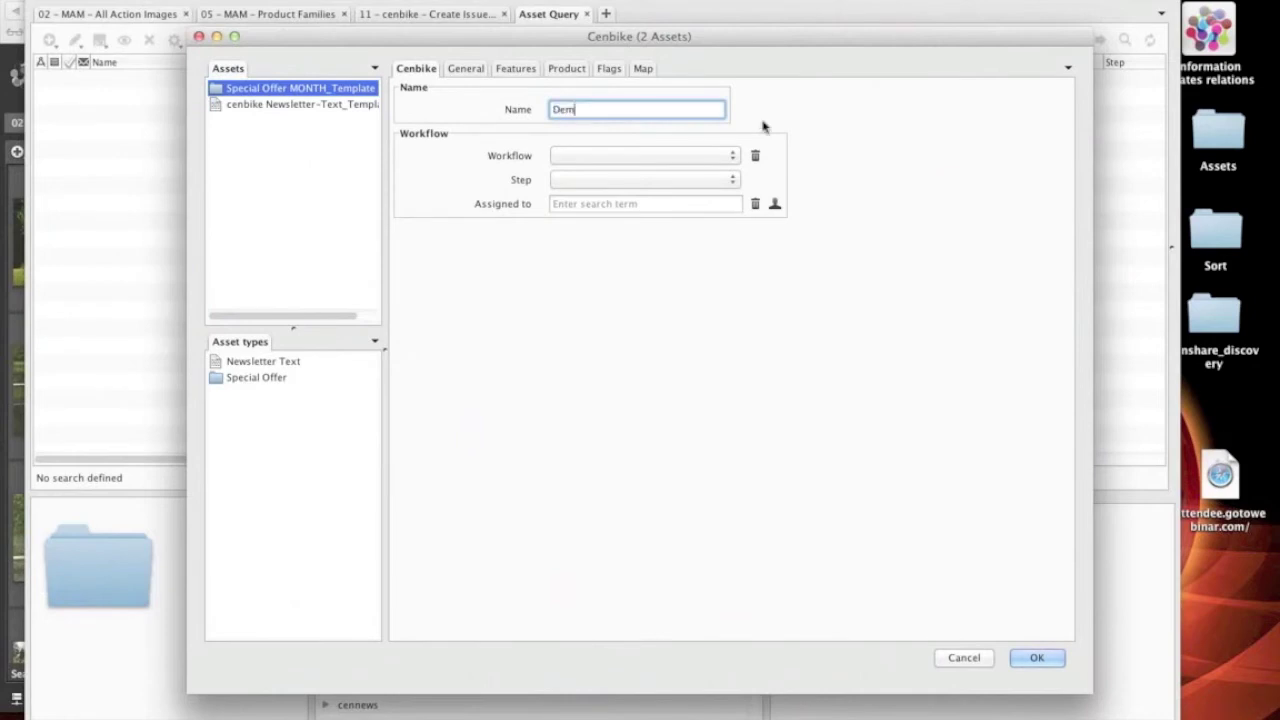
pyautogui.write('o')
pyautogui.press('Return')
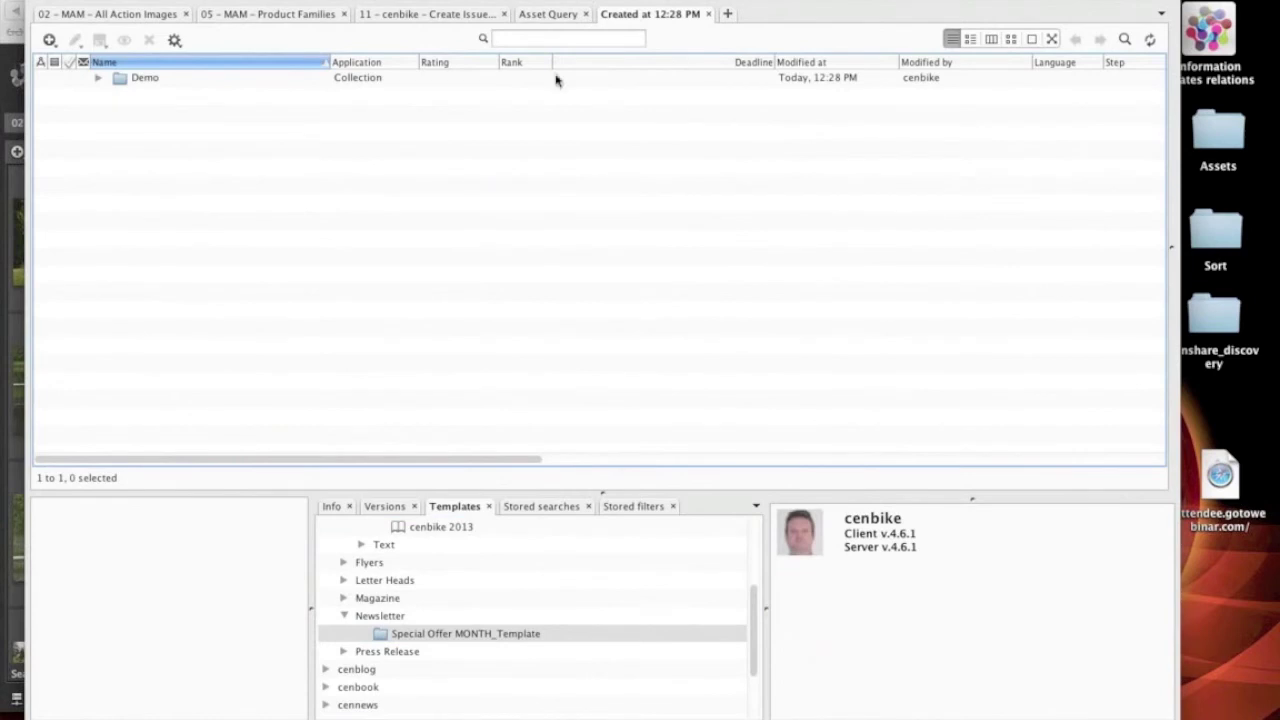
# Step: Select and expand the new Demo collection to view its contents
pyautogui.click(118, 80)
pyautogui.click(98, 77)
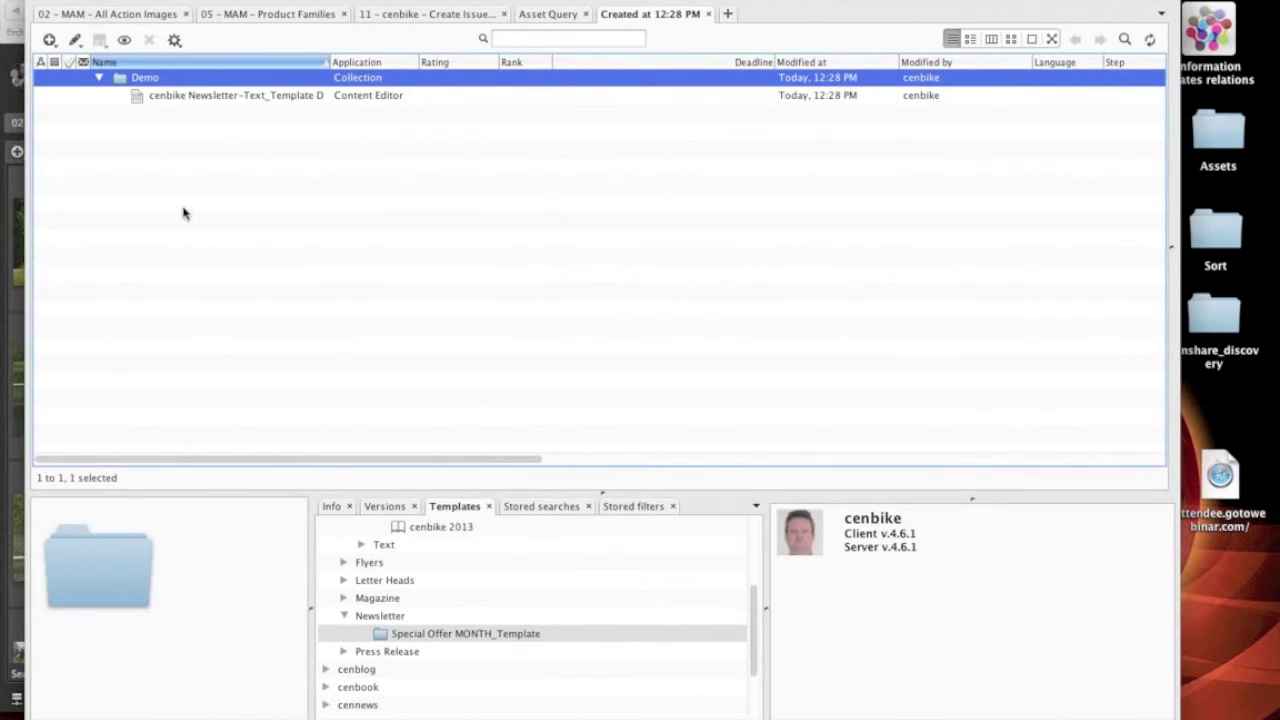
pyautogui.click(236, 17)
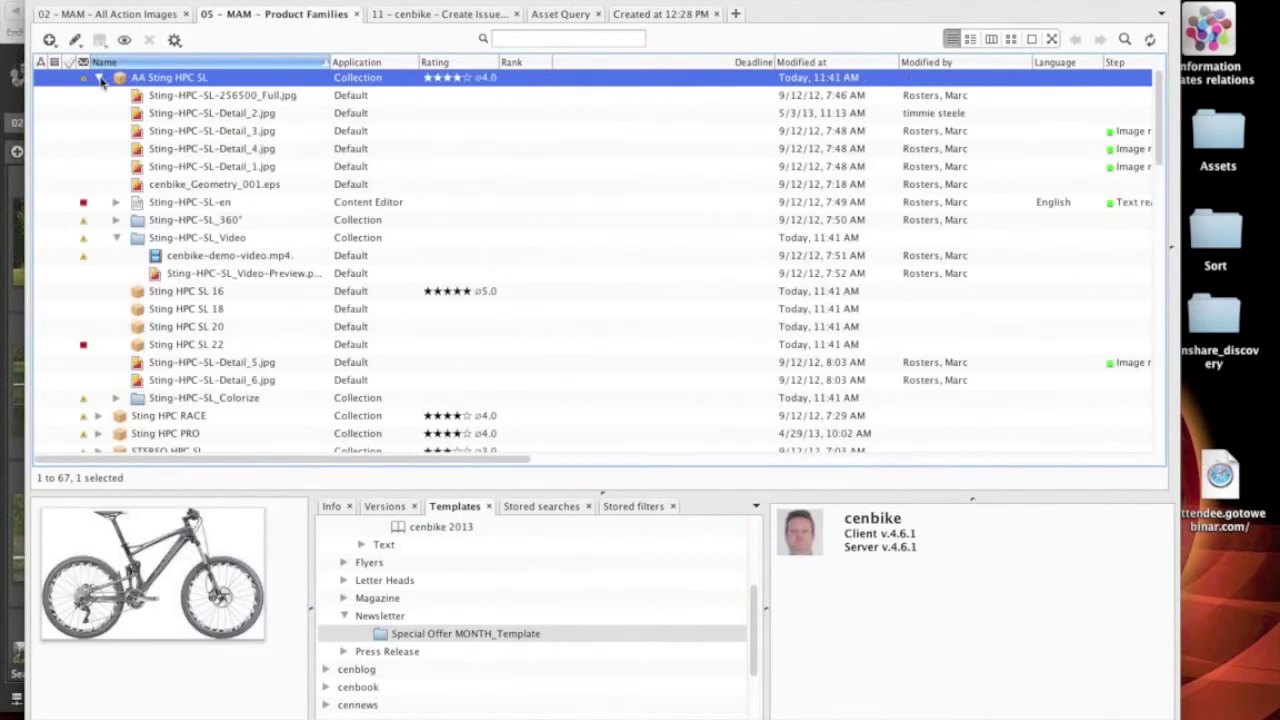
# Step: Assign AA Sting HPC SL, Sting HPC PRO, STEREO HPC RACE, AMS HPC TEAM, STEREO PRO and HANZZ to Demo
pyautogui.click(99, 79)
pyautogui.keyDown('super'); pyautogui.click(141, 118); pyautogui.keyUp('super')
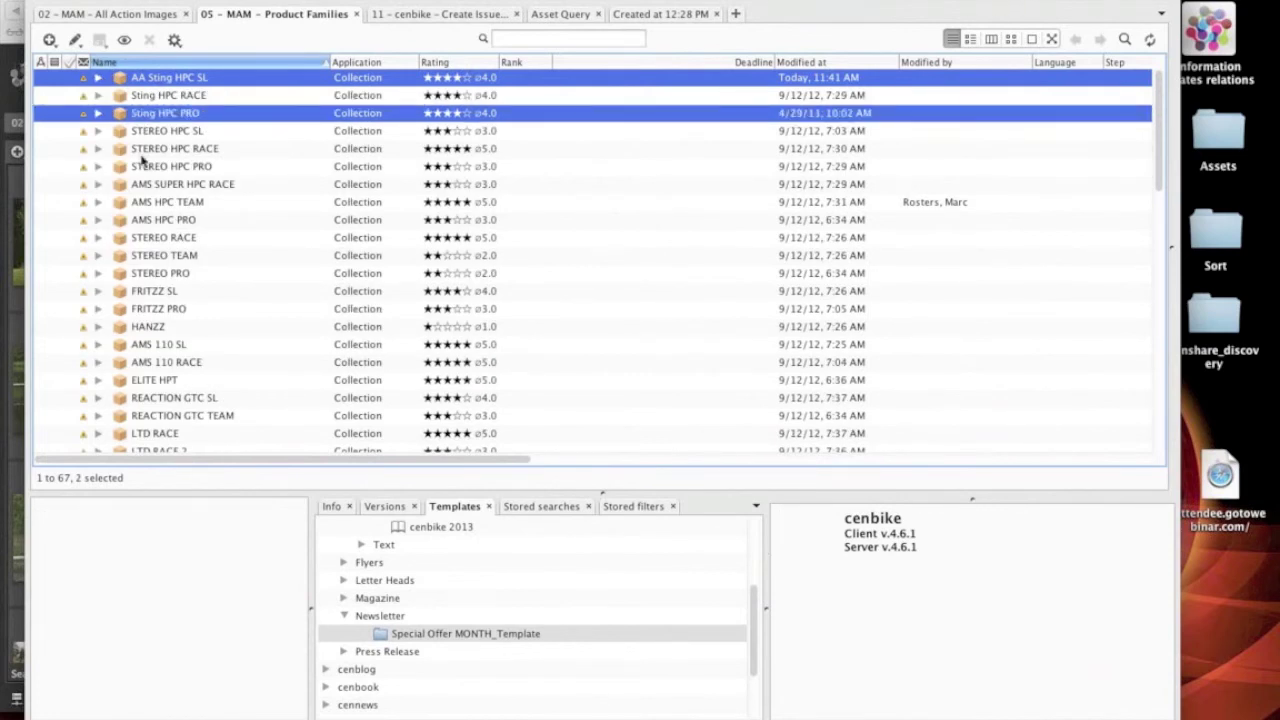
pyautogui.keyDown('super'); pyautogui.click(145, 152); pyautogui.keyUp('super')
pyautogui.keyDown('super'); pyautogui.click(148, 205); pyautogui.keyUp('super')
pyautogui.keyDown('super'); pyautogui.click(162, 276); pyautogui.keyUp('super')
pyautogui.keyDown('super'); pyautogui.click(160, 328); pyautogui.keyUp('super')
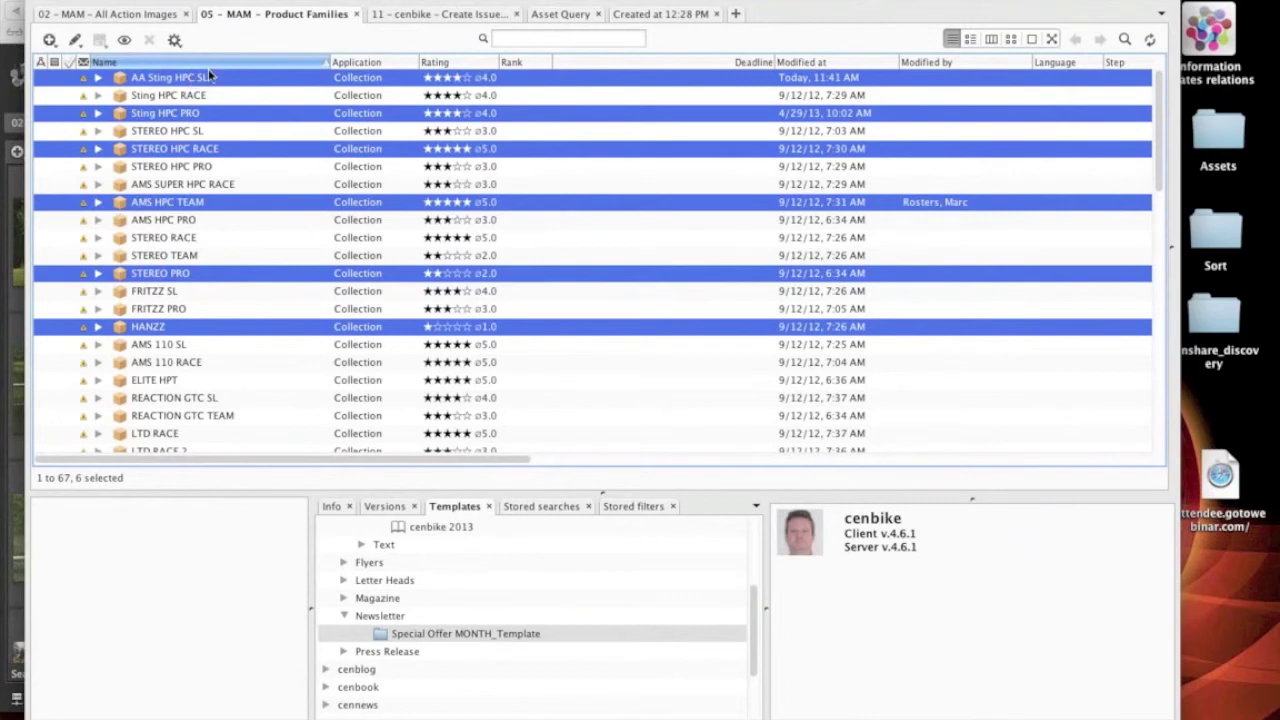
pyautogui.moveTo(499, 86); pyautogui.dragTo(148, 80)
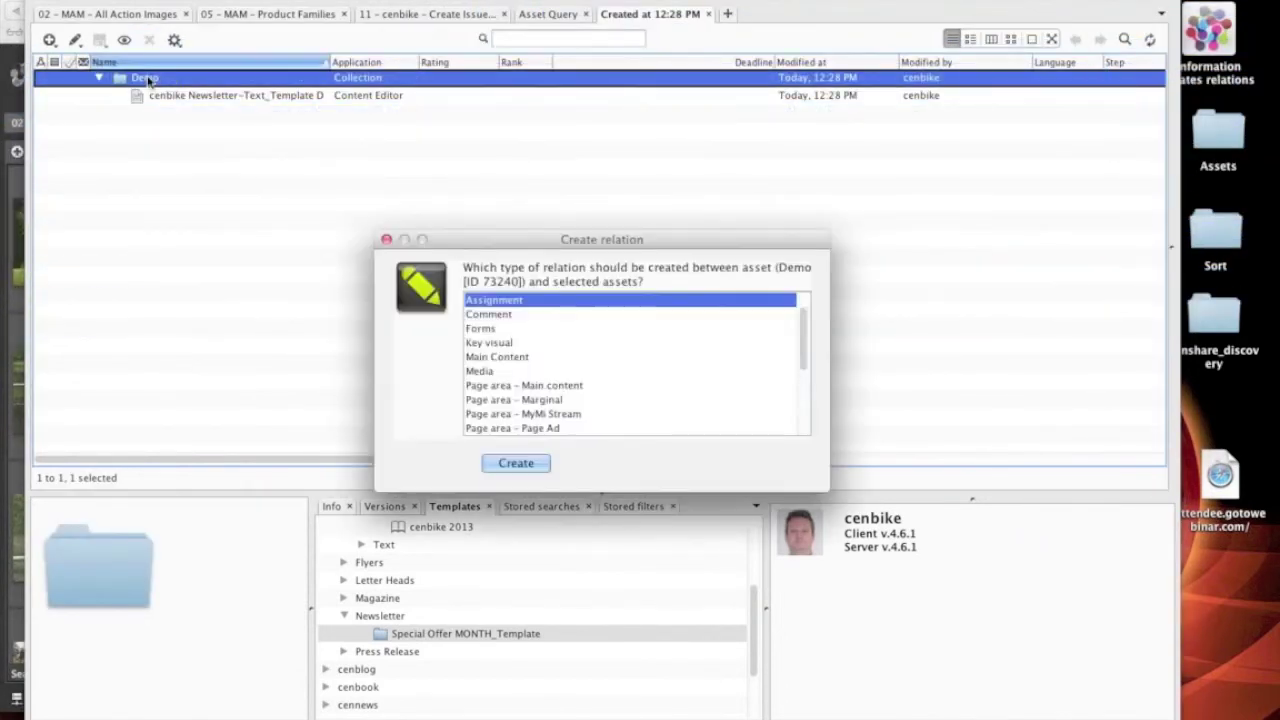
pyautogui.click(516, 463)
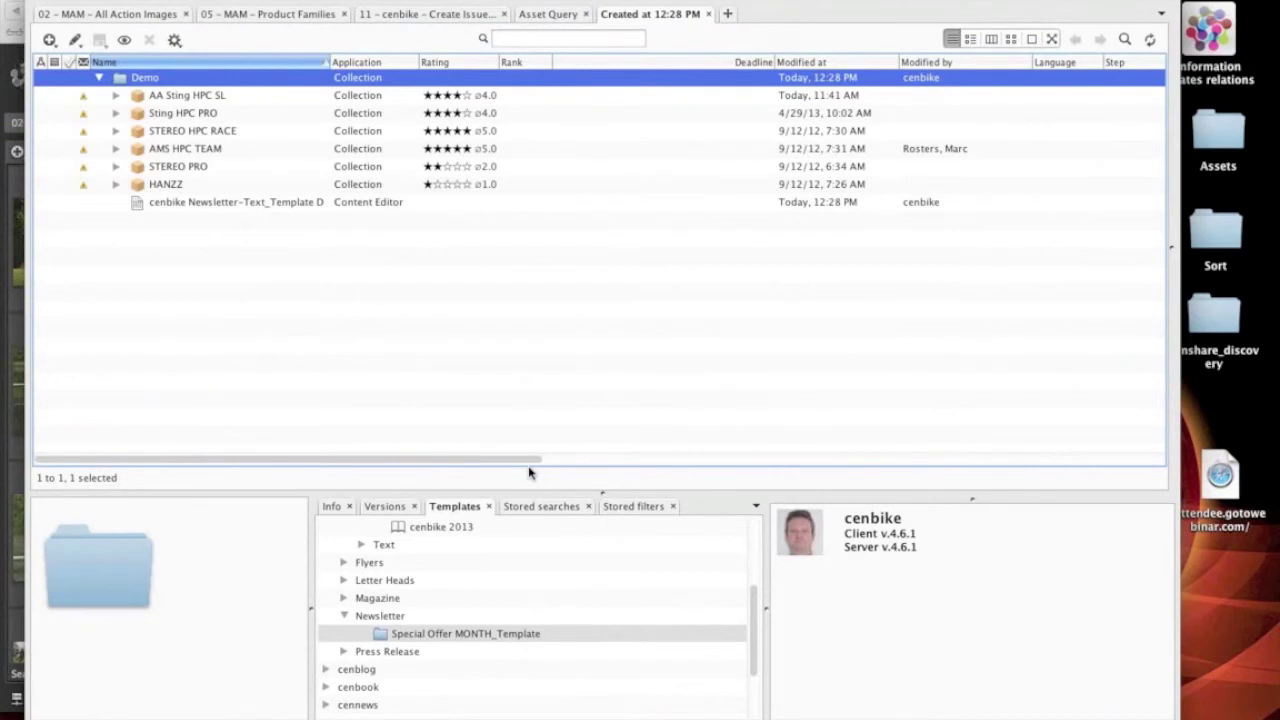
# Step: Replace 'February 2011' with 'July' in the cenbike newsletter text's title, then save and close it
pyautogui.click(213, 205)
pyautogui.doubleClick(213, 205)
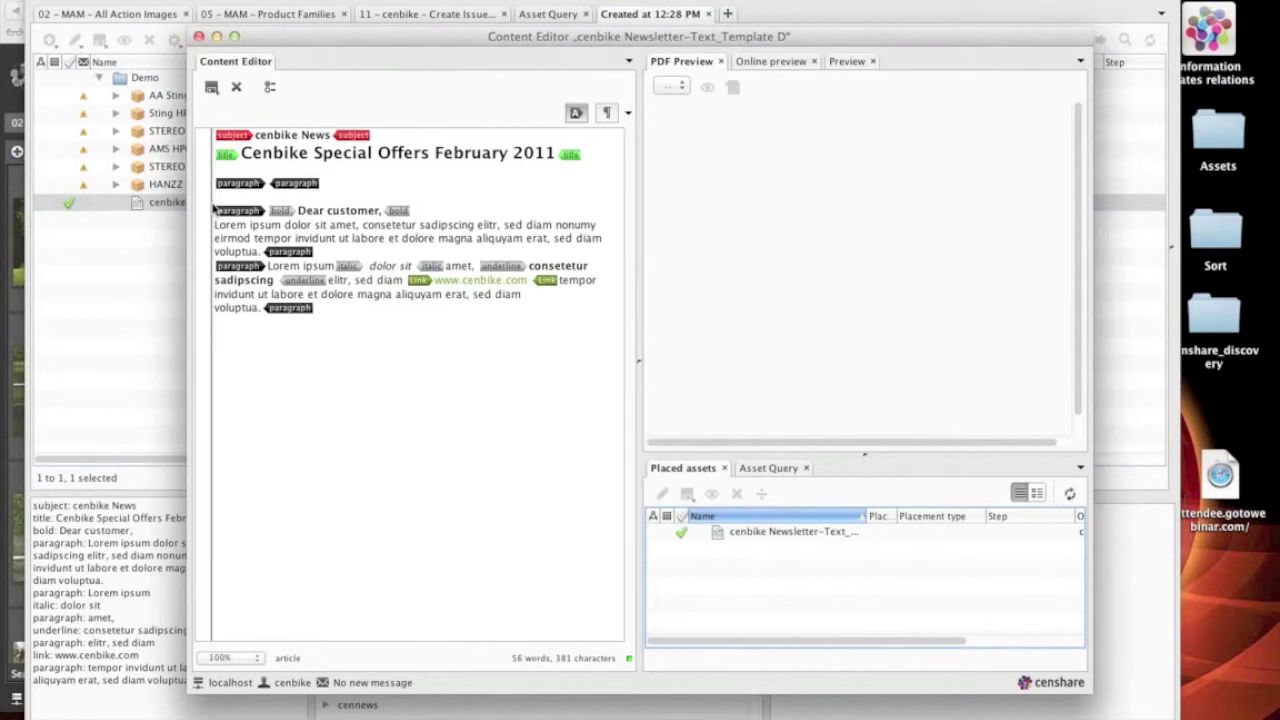
pyautogui.click(550, 153)
pyautogui.write('1')
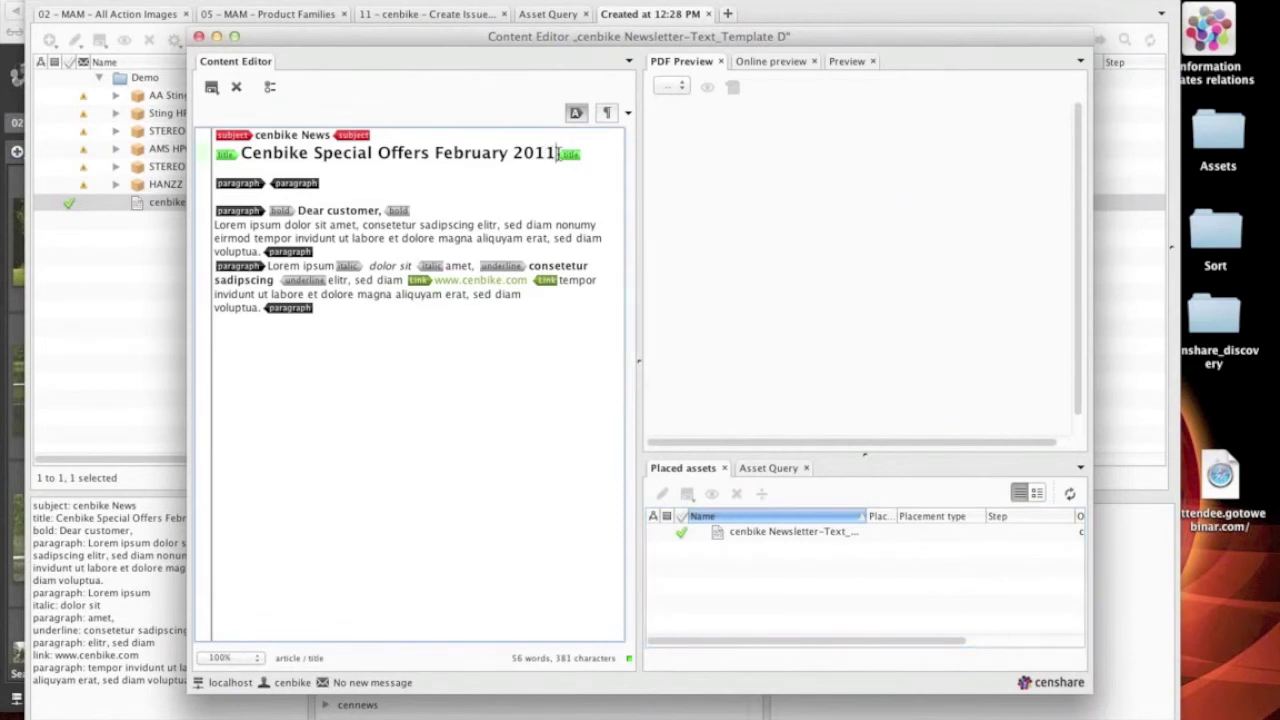
pyautogui.press('BackSpace')
pyautogui.press('BackSpace')
pyautogui.press('BackSpace')
pyautogui.press('BackSpace')
pyautogui.press('BackSpace')
pyautogui.press('BackSpace')
pyautogui.press('BackSpace')
pyautogui.press('BackSpace')
pyautogui.press('BackSpace')
pyautogui.press('BackSpace')
pyautogui.press('BackSpace')
pyautogui.press('BackSpace')
pyautogui.press('BackSpace')
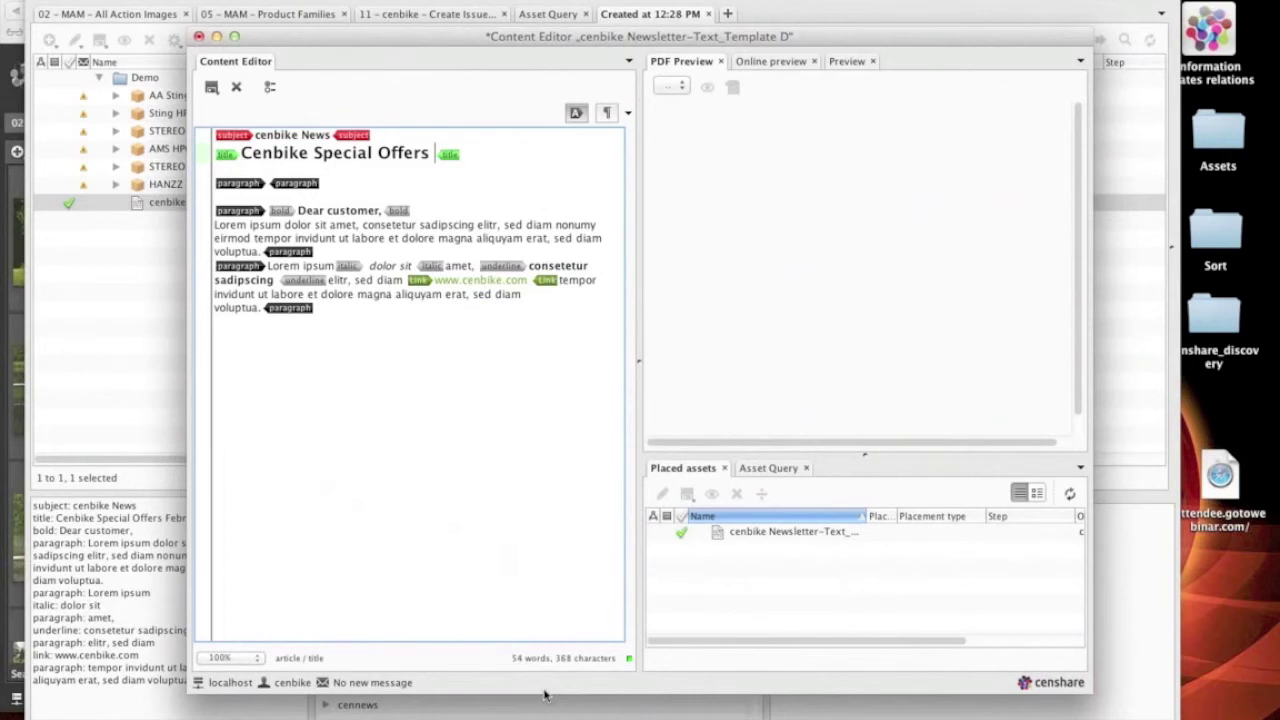
pyautogui.write('July')
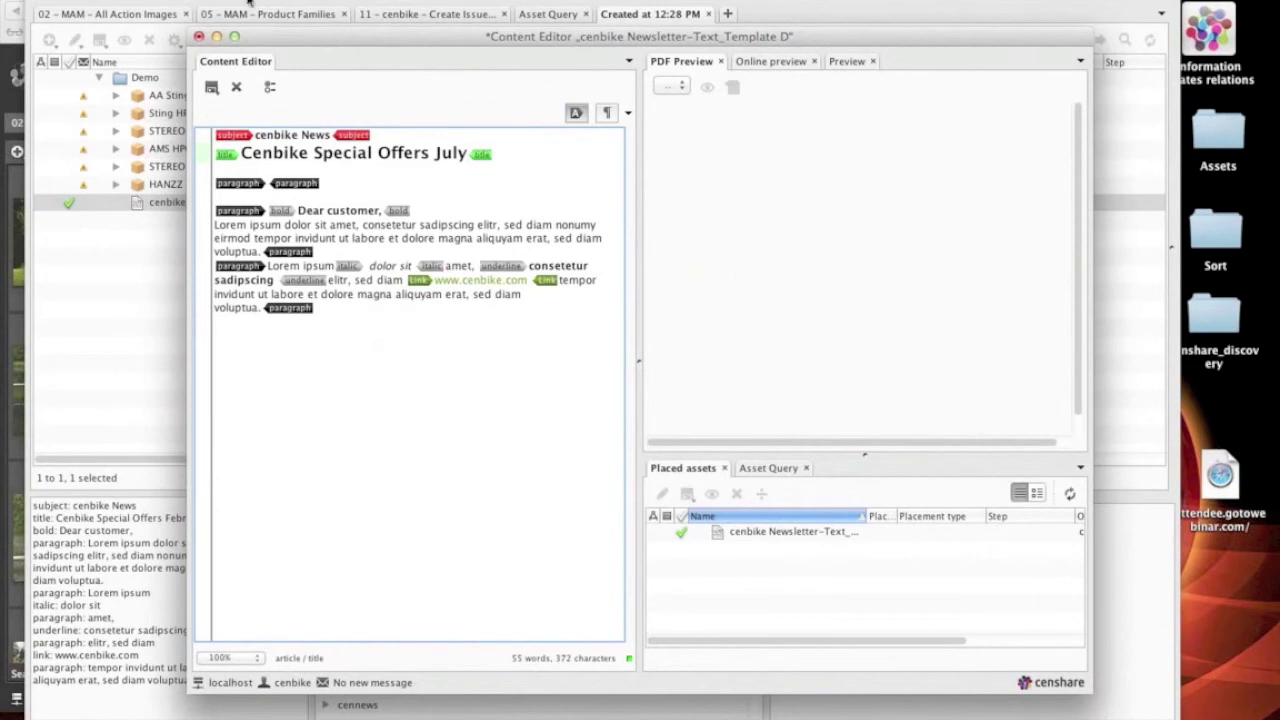
pyautogui.click(213, 92)
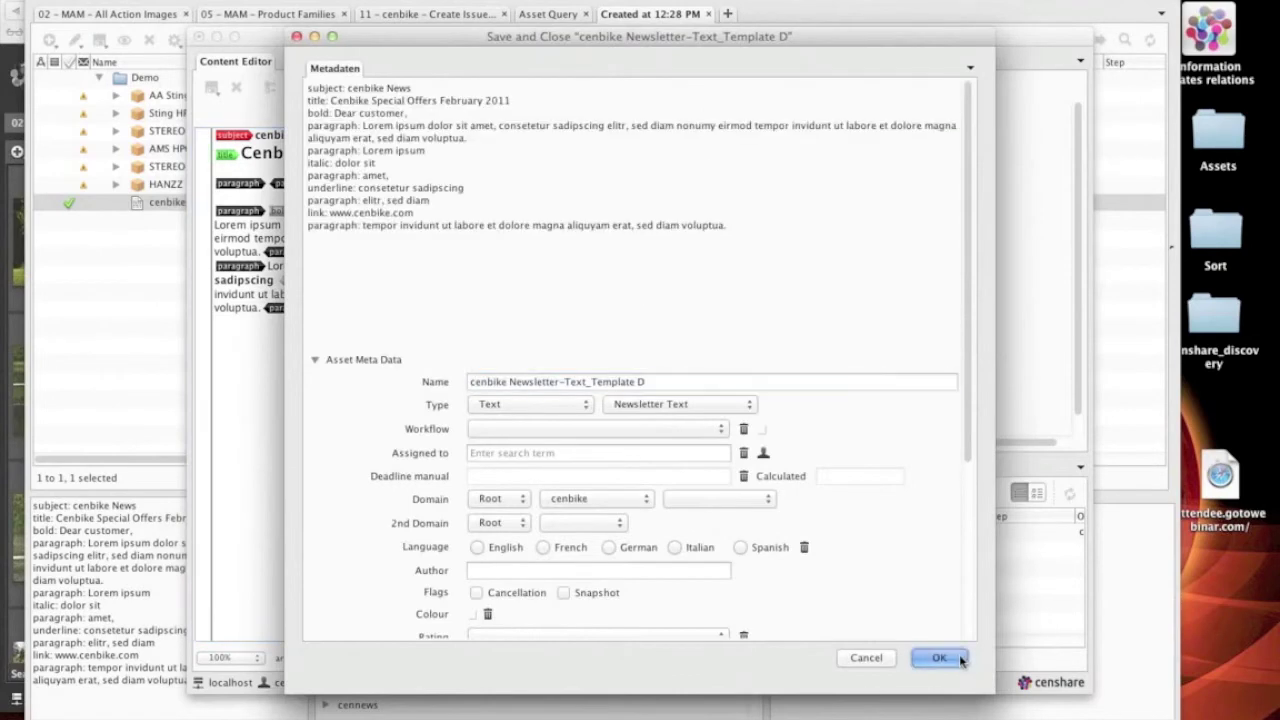
pyautogui.click(938, 658)
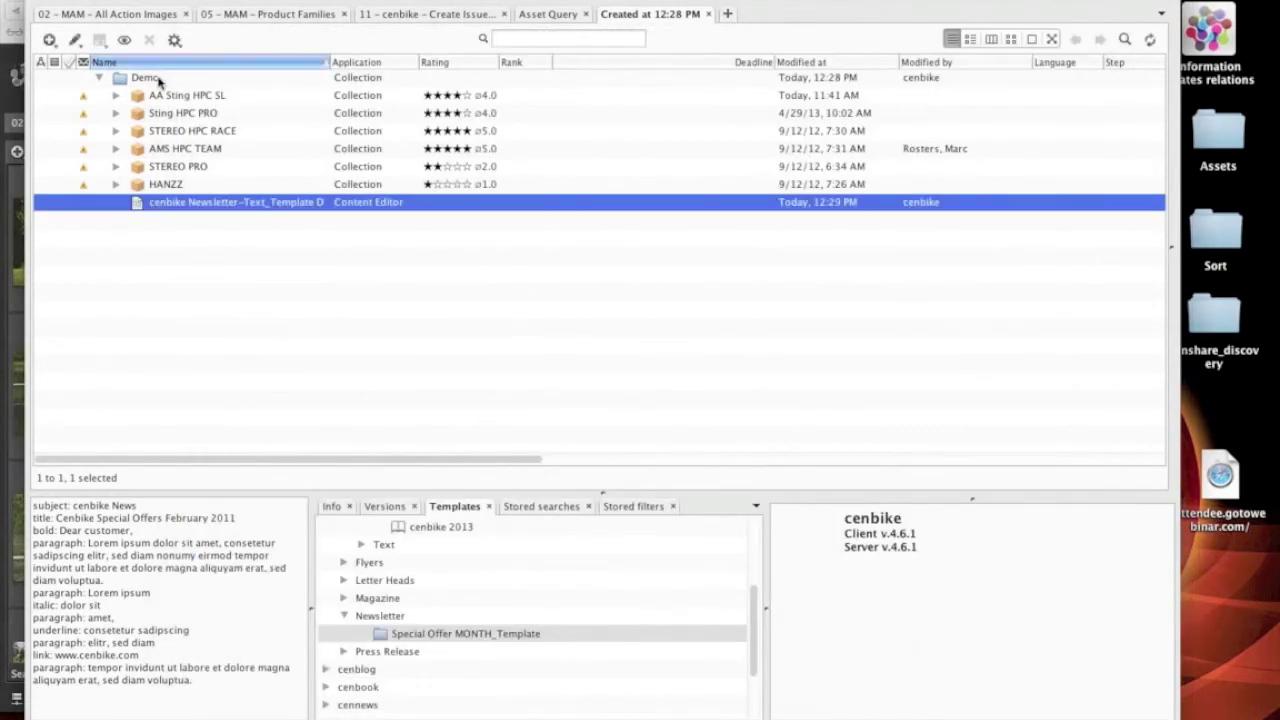
pyautogui.click(159, 80)
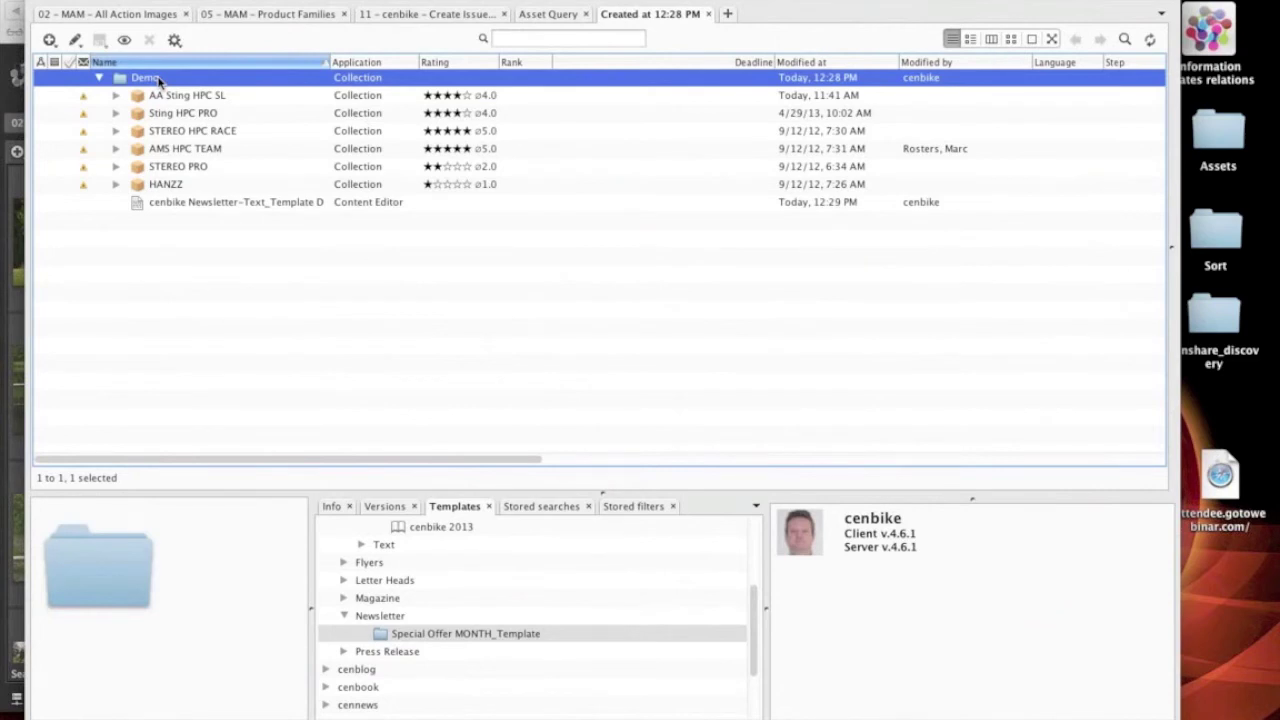
# Step: From the Demo collection's actions, create a newsletter of type Special Offer with working title 'July'
pyautogui.click(181, 49)
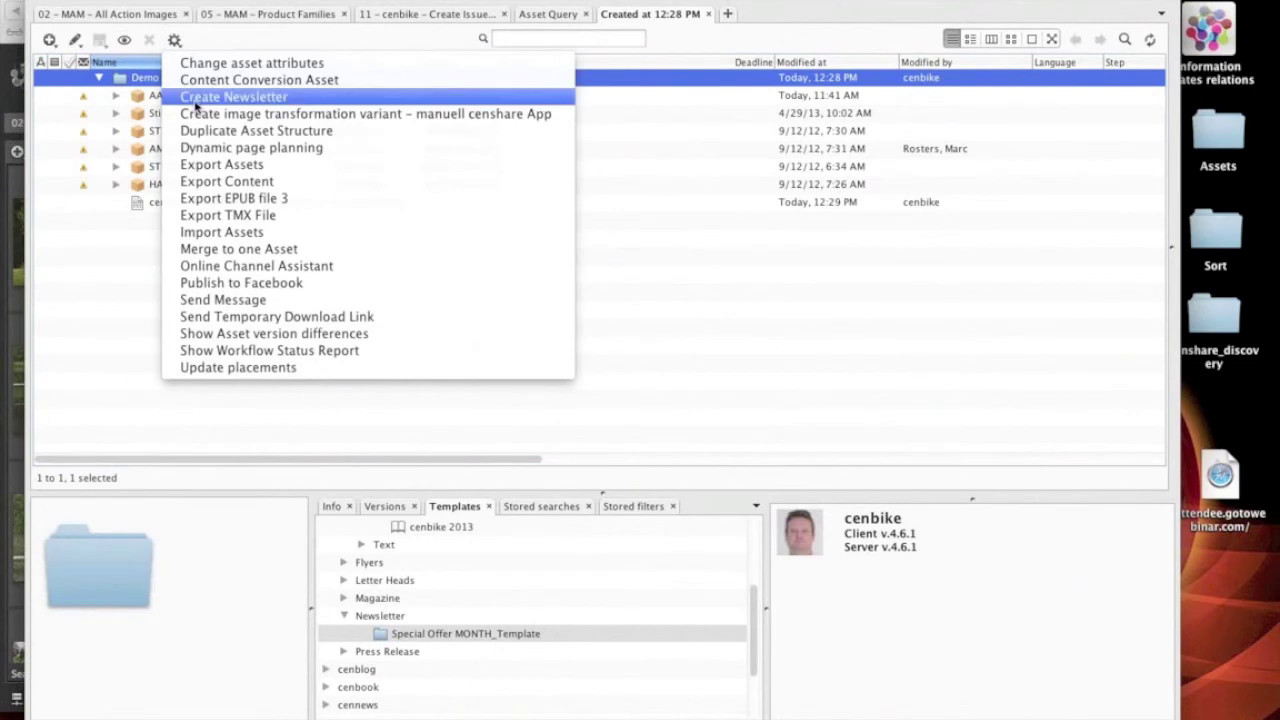
pyautogui.click(234, 97)
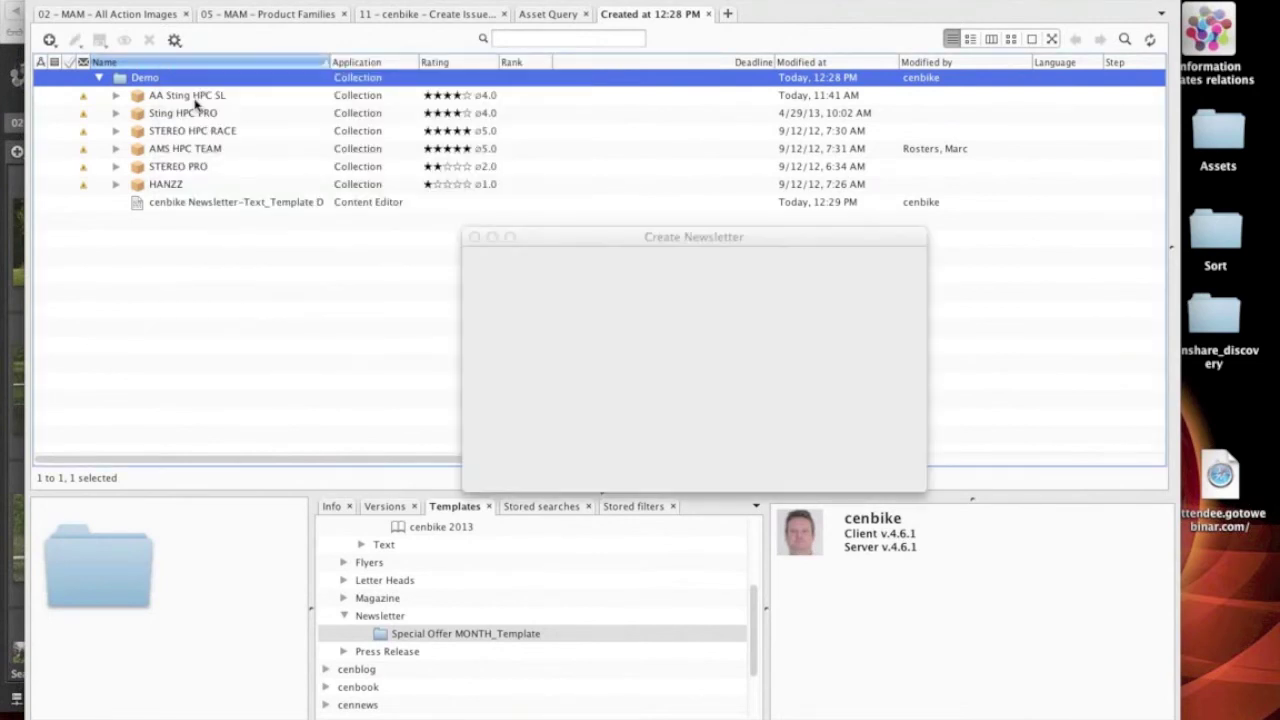
pyautogui.click(777, 308)
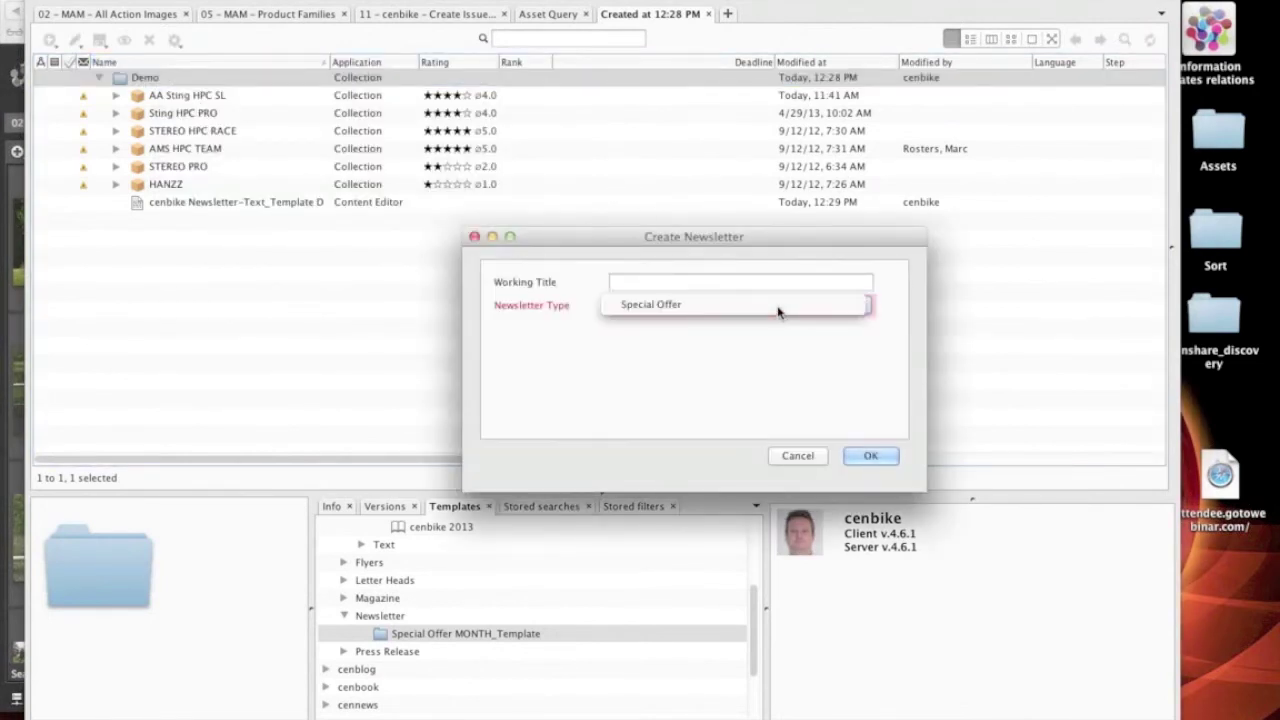
pyautogui.click(700, 305)
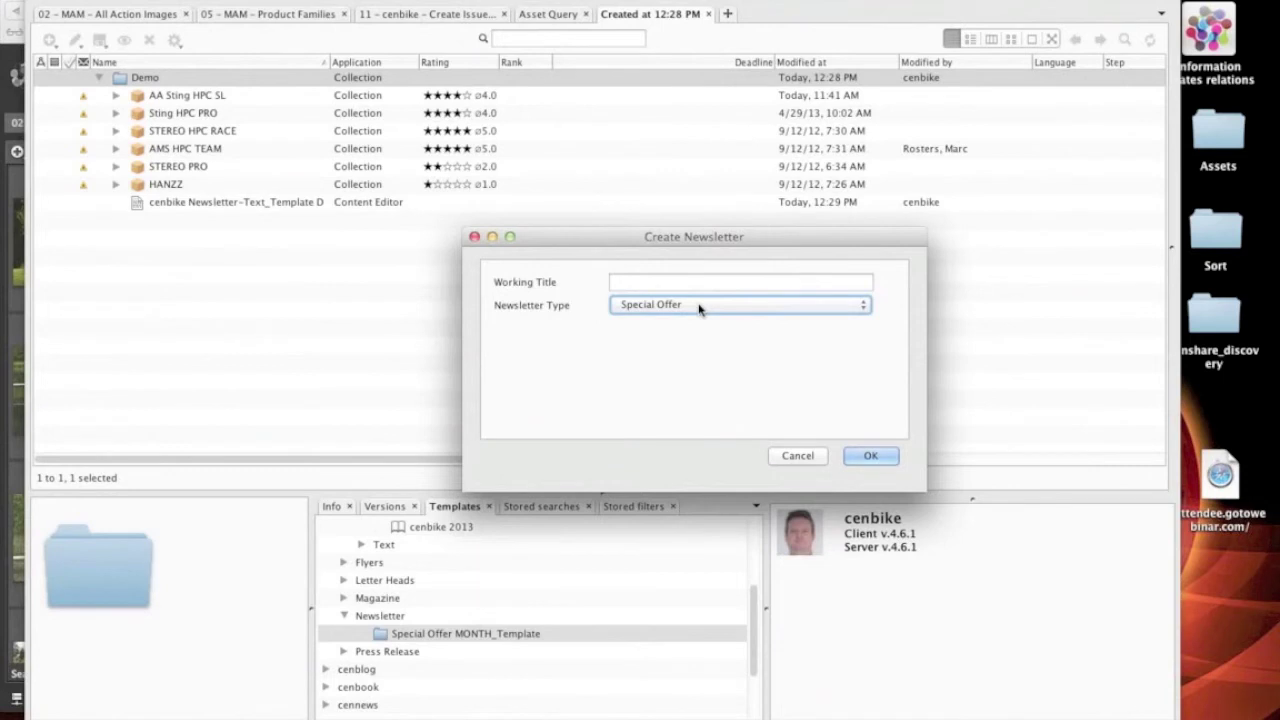
pyautogui.click(689, 284)
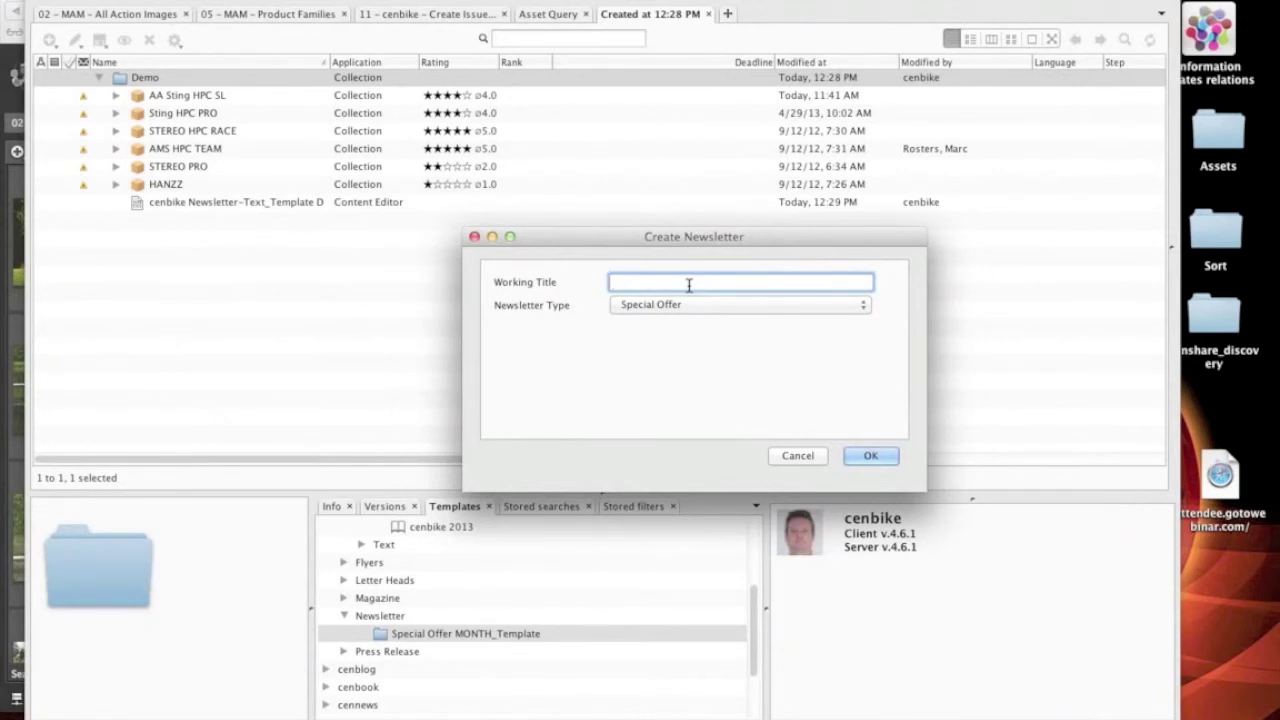
pyautogui.write('July')
pyautogui.click(884, 466)
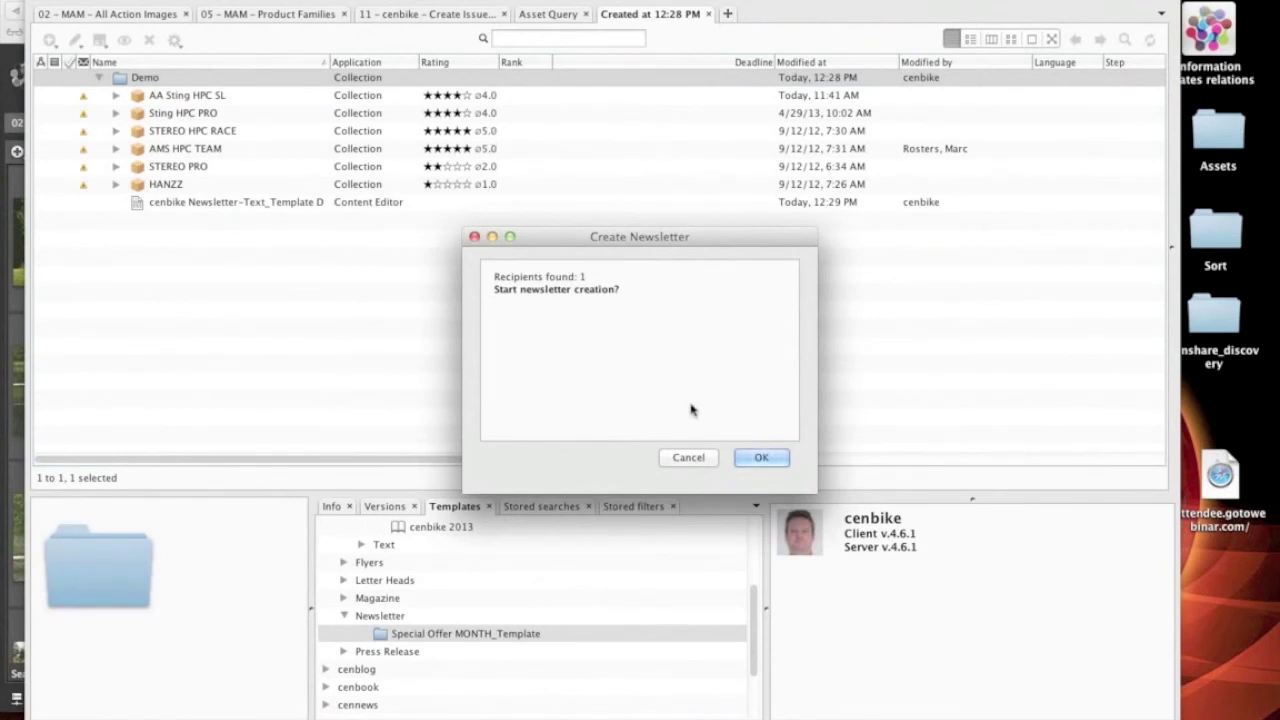
pyautogui.click(760, 459)
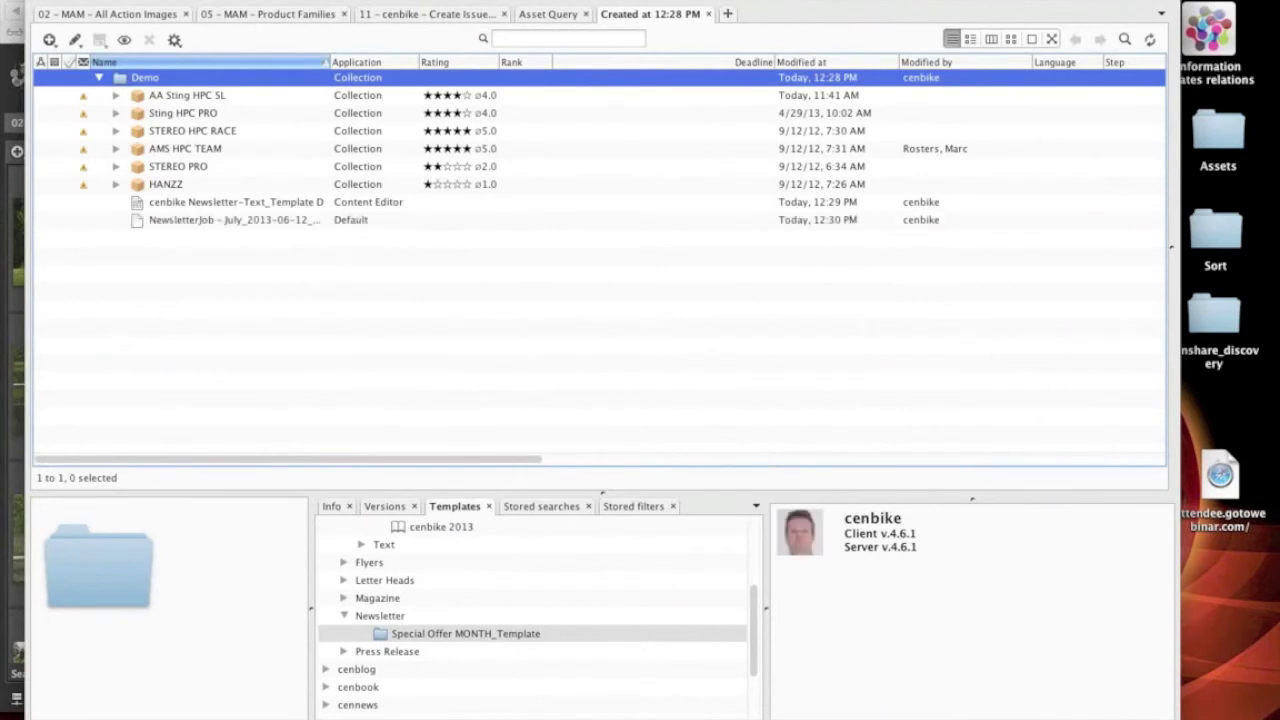
# Step: Bring up Apple Mail and check for new mail several times
pyautogui.click(340, 712)
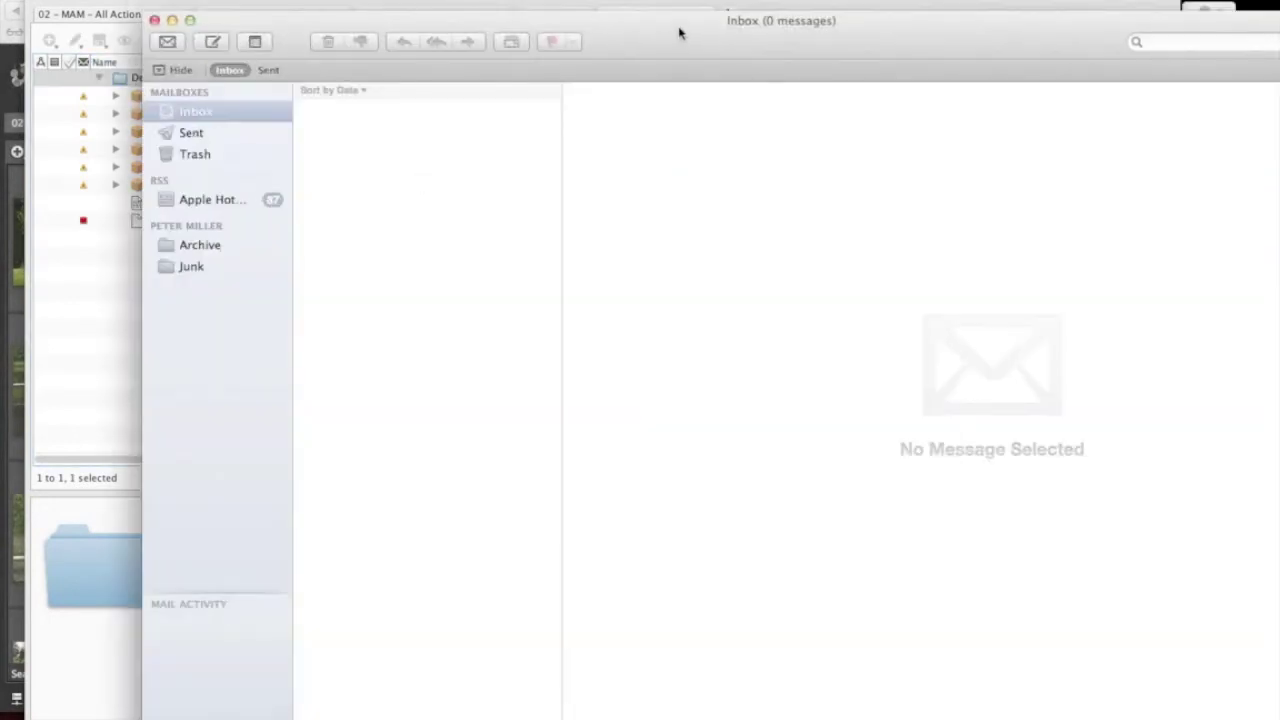
pyautogui.moveTo(679, 33); pyautogui.dragTo(609, 13)
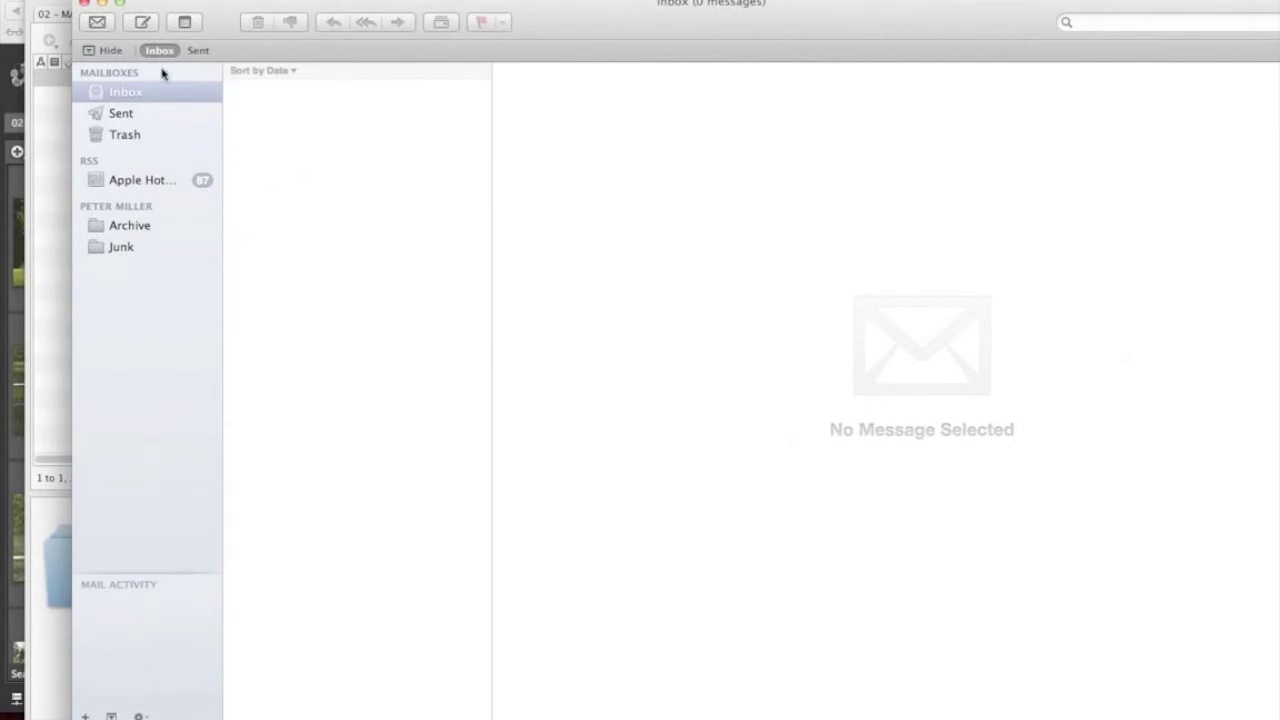
pyautogui.click(97, 22)
pyautogui.click(57, 455)
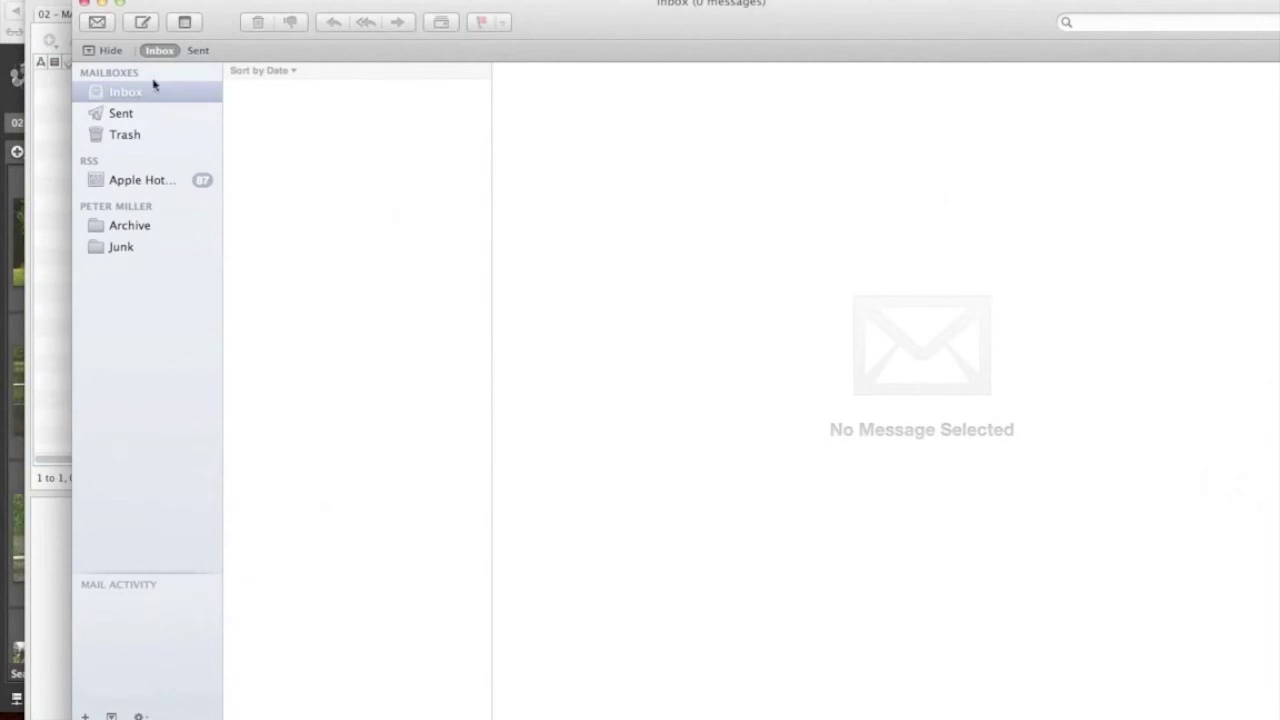
pyautogui.click(108, 22)
pyautogui.click(110, 21)
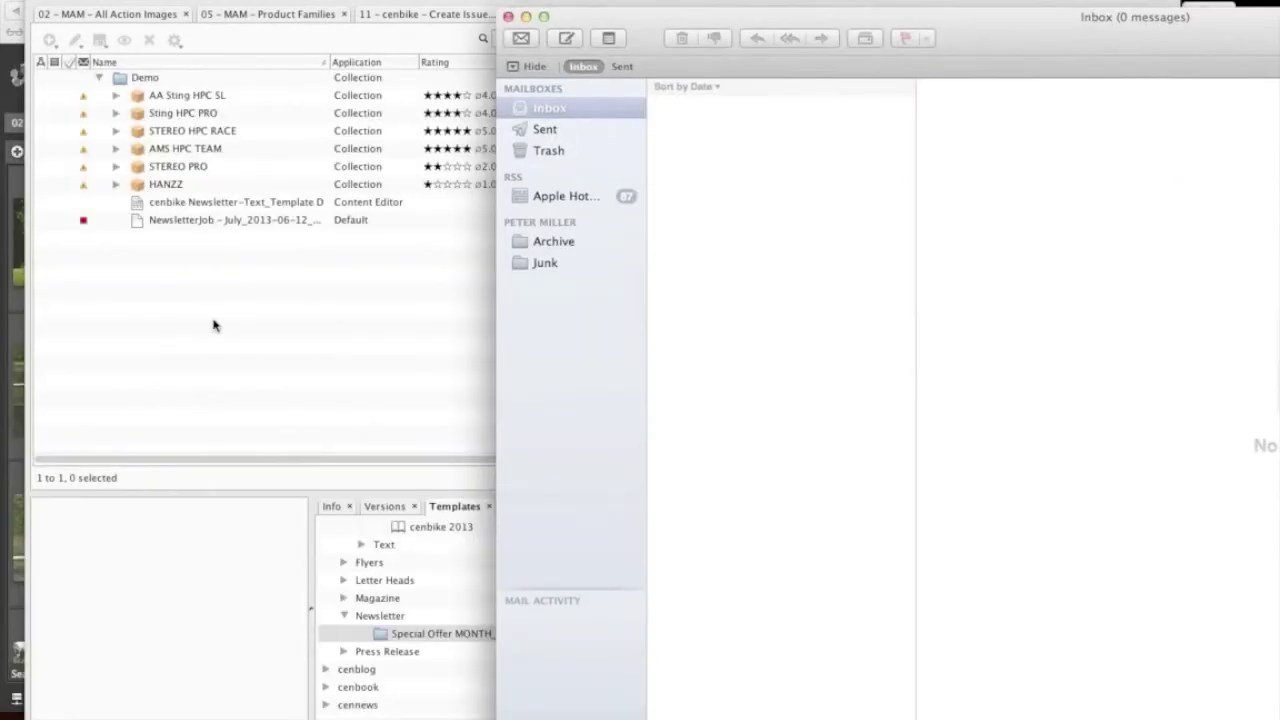
# Step: Rearrange the censhare and Mail windows and show the Trash mailbox
pyautogui.click(370, 160)
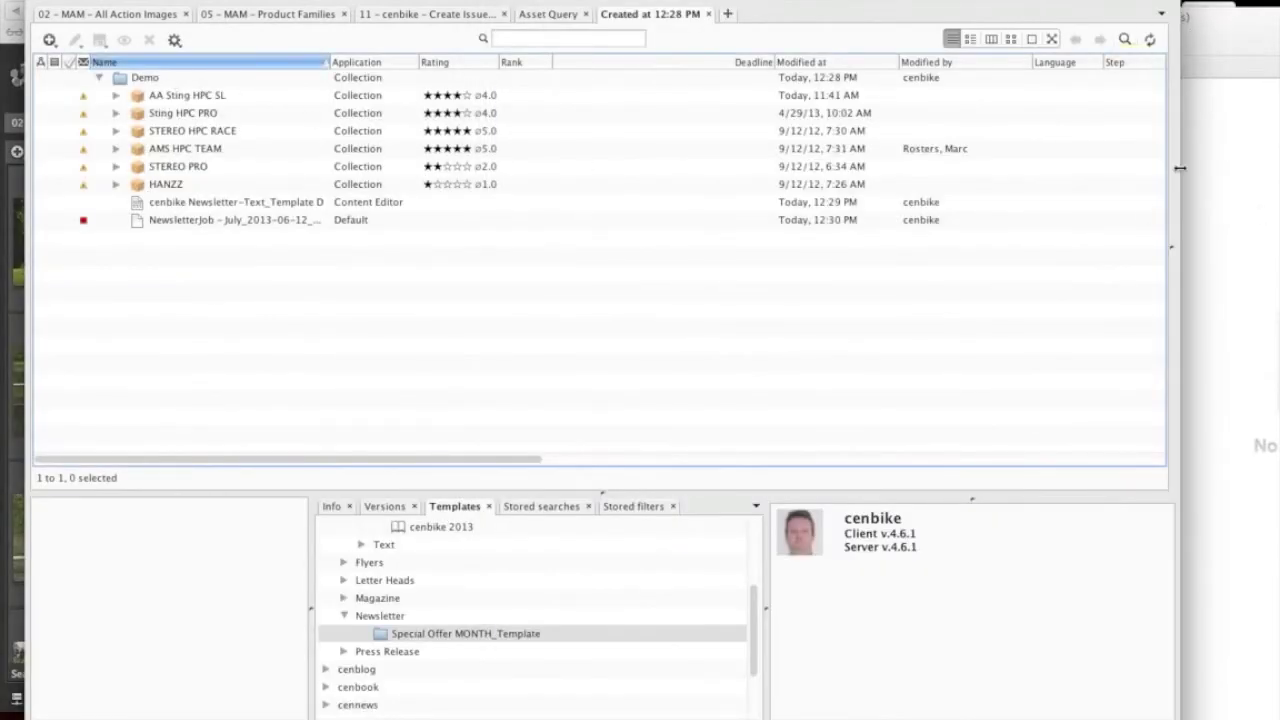
pyautogui.click(1248, 184)
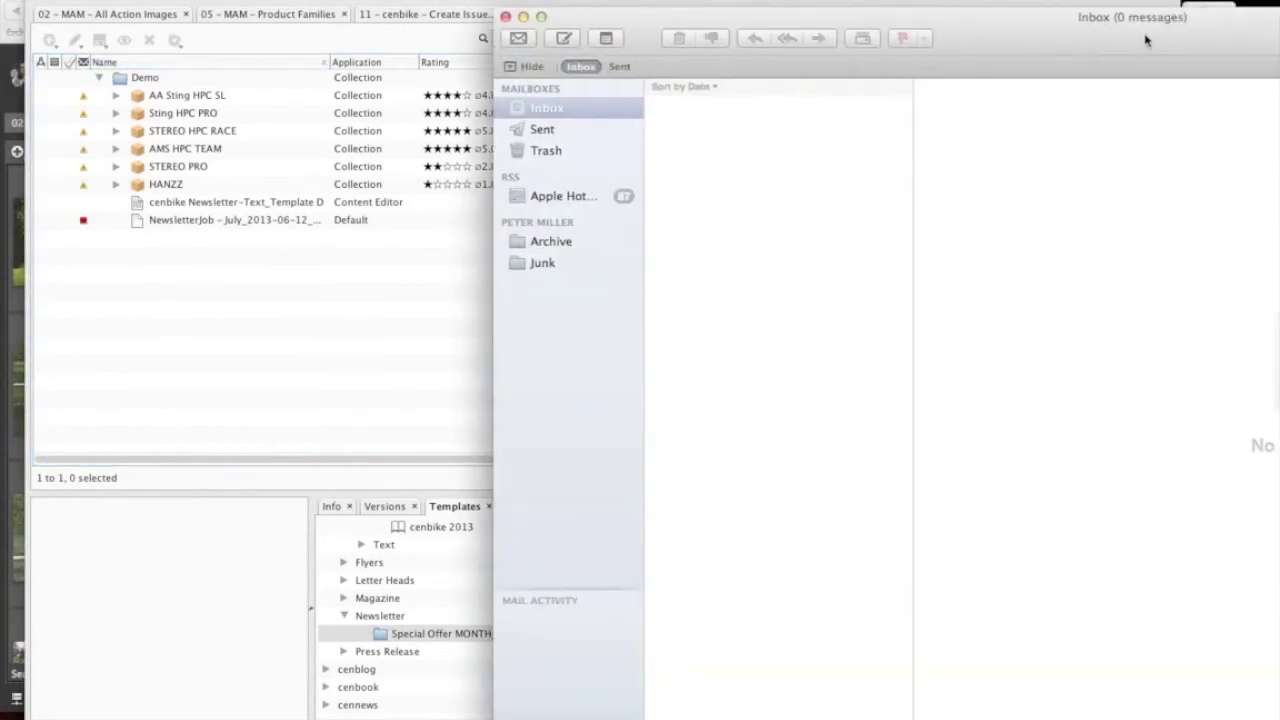
pyautogui.moveTo(1146, 40); pyautogui.dragTo(858, 26)
pyautogui.click(287, 140)
# Step: Open the newest cenbike News email and scroll through its July offers and bike recommendations
pyautogui.click(446, 103)
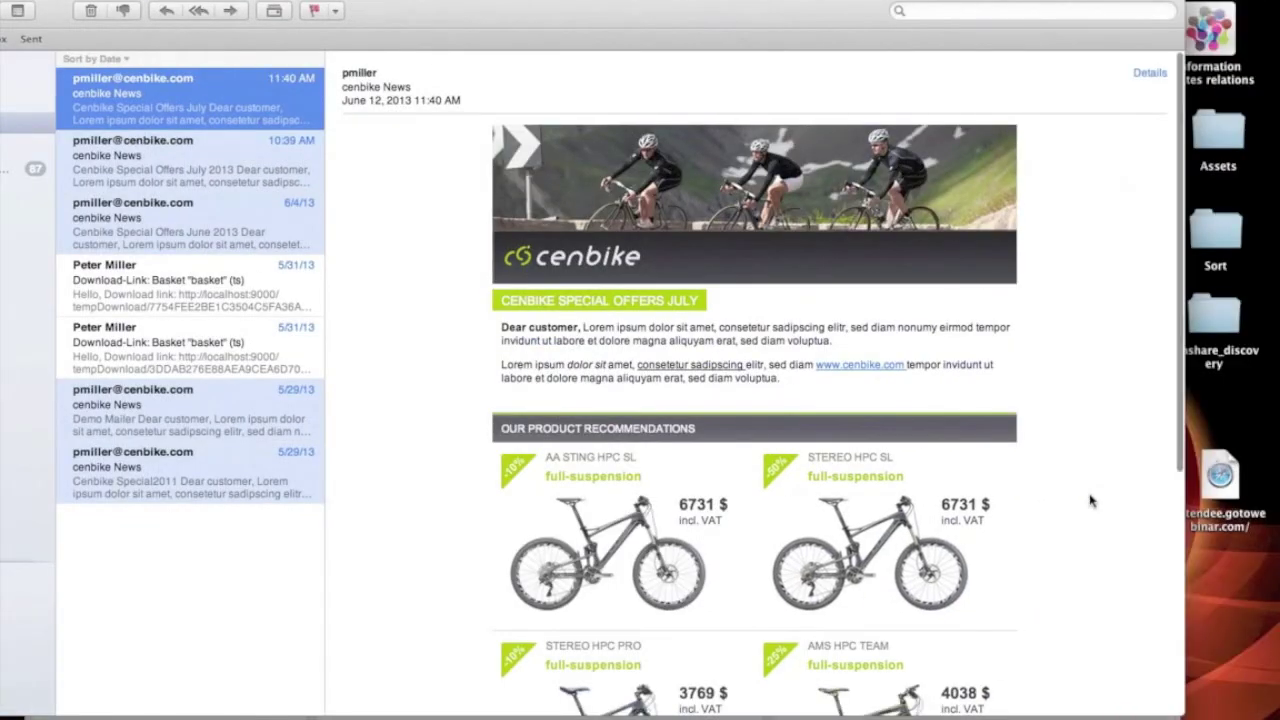
pyautogui.scroll(-6, 1091, 501)
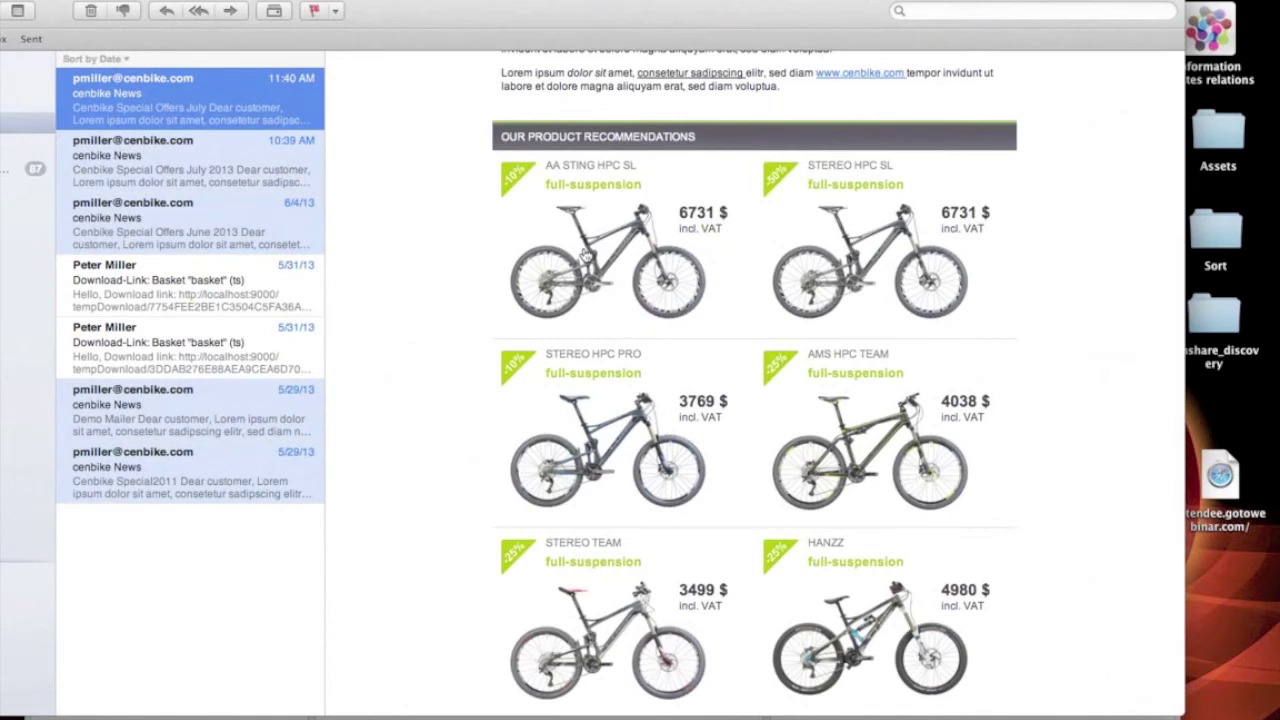
pyautogui.moveTo(586, 256)
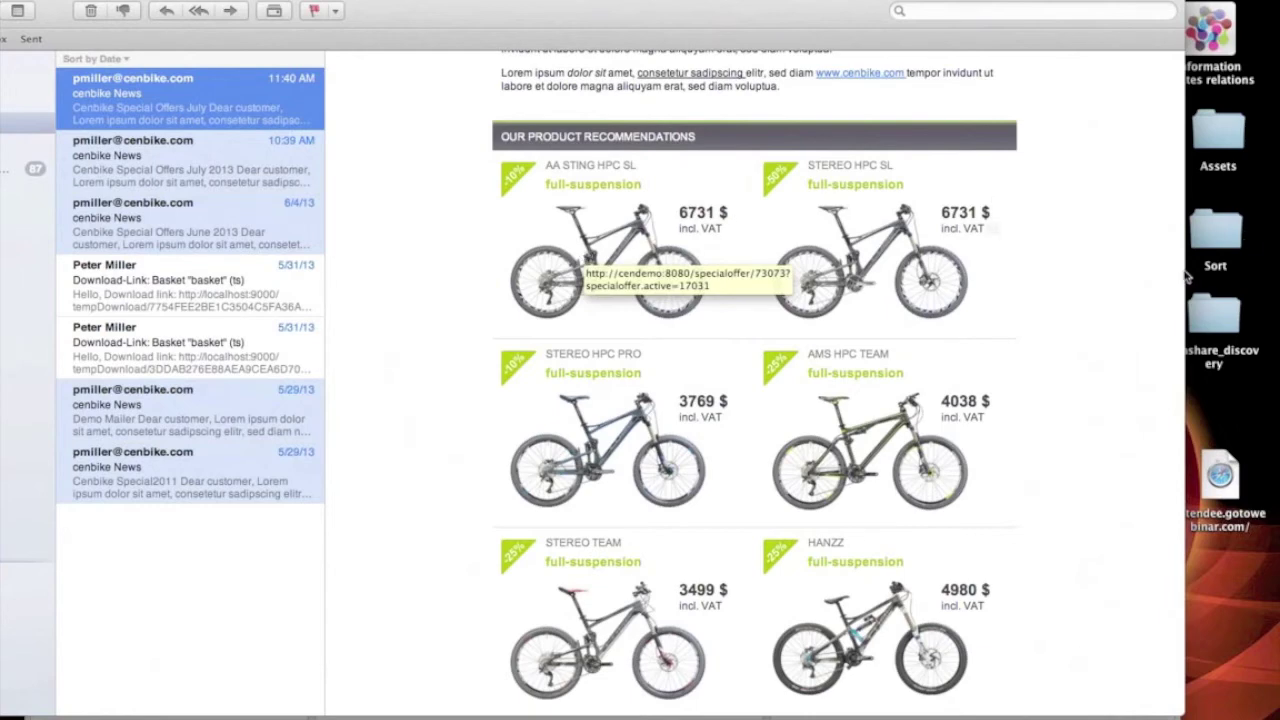
pyautogui.scroll(-2, 1037, 518)
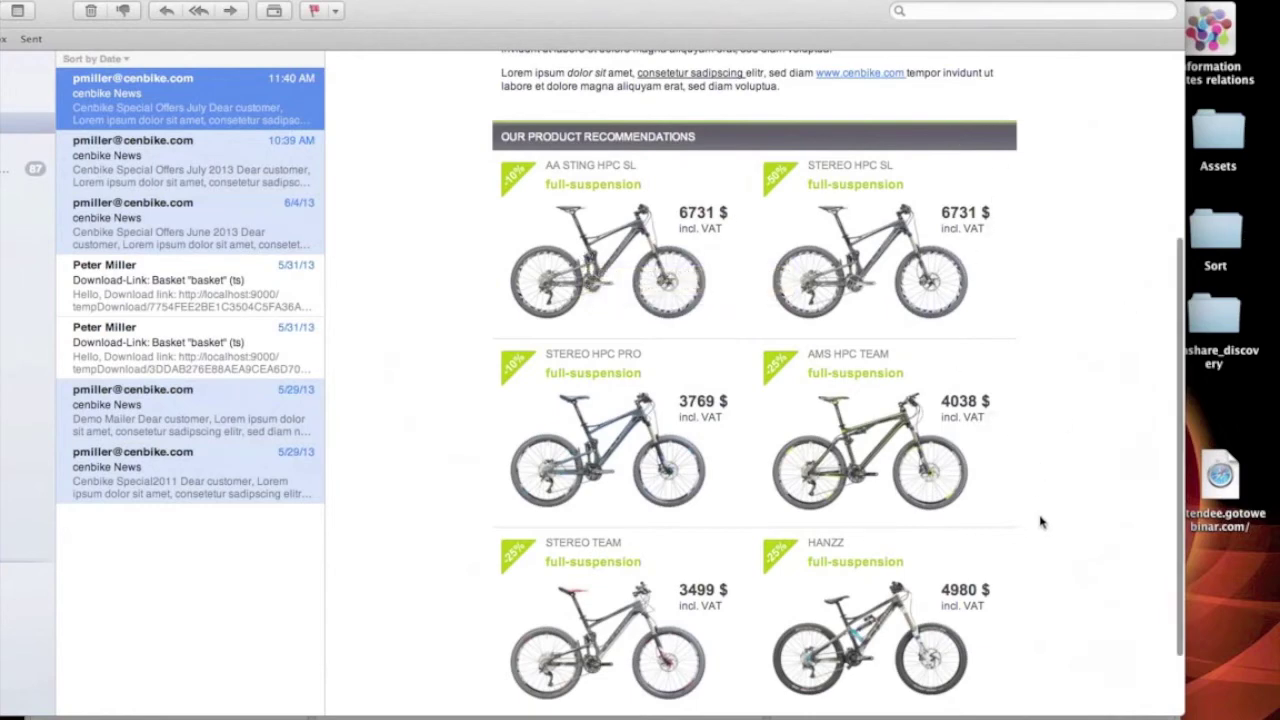
pyautogui.scroll(5, 1040, 521)
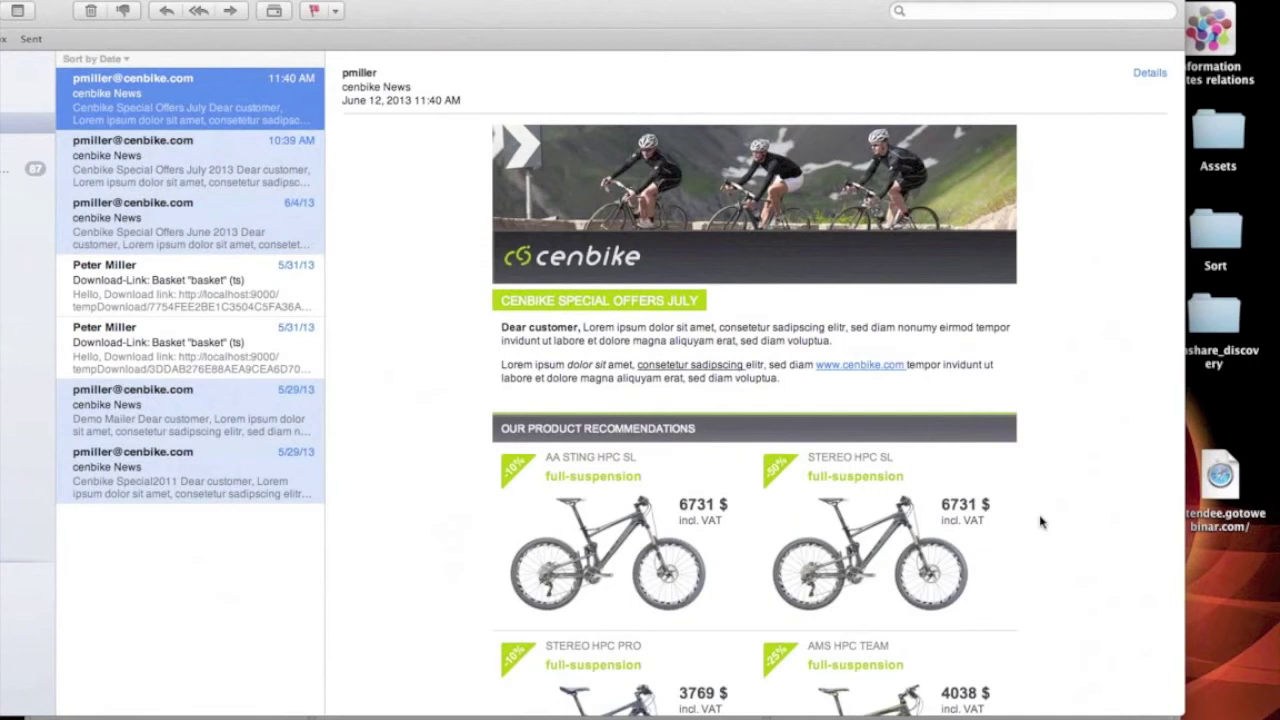
# Step: Follow the first bike's link from the newsletter into Safari
pyautogui.click(620, 530)
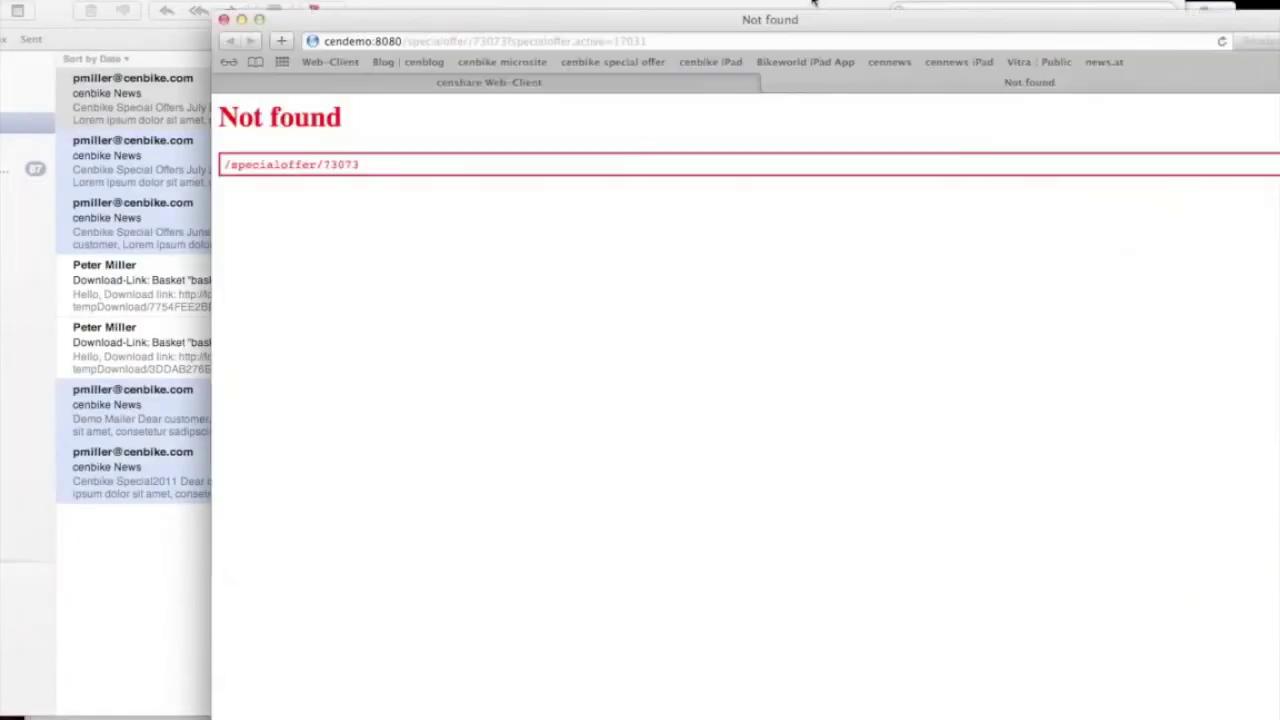
pyautogui.press('super+Tab')
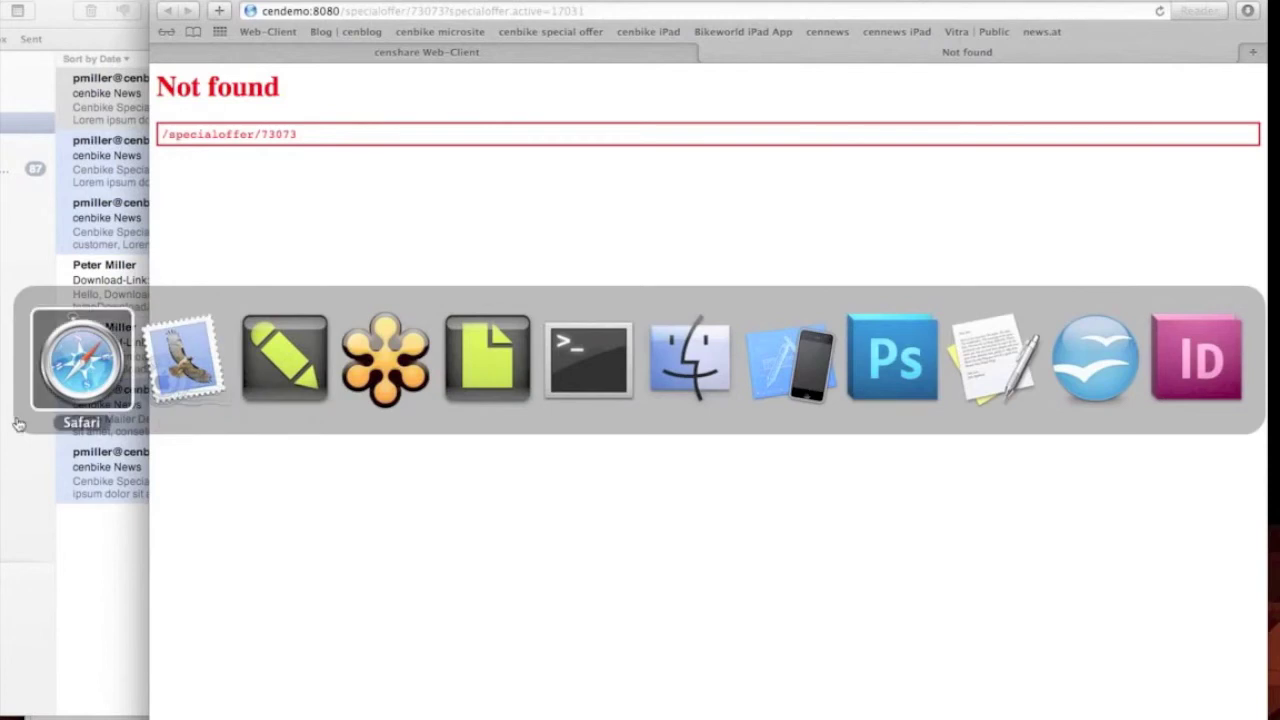
pyautogui.click(128, 345)
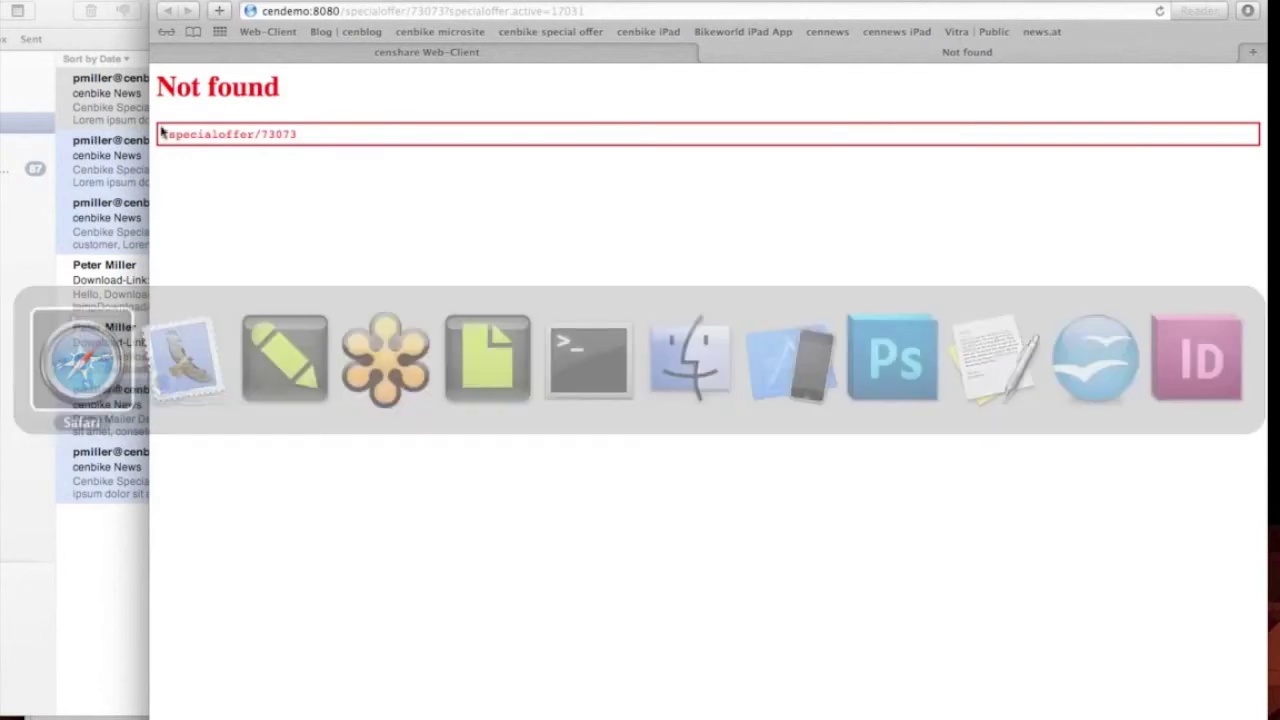
# Step: Strip the URL path to load the cendemo:8080 root page, then return to the email
pyautogui.moveTo(344, 10); pyautogui.dragTo(583, 35)
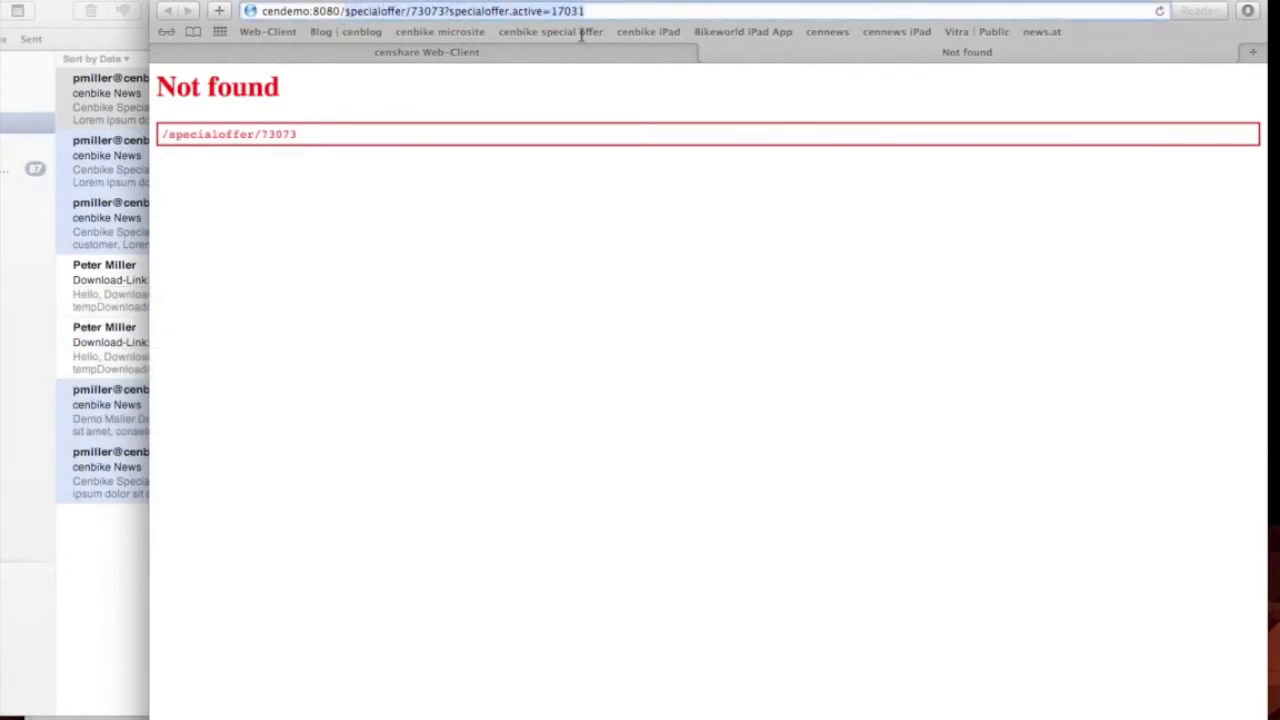
pyautogui.press('BackSpace')
pyautogui.press('Return')
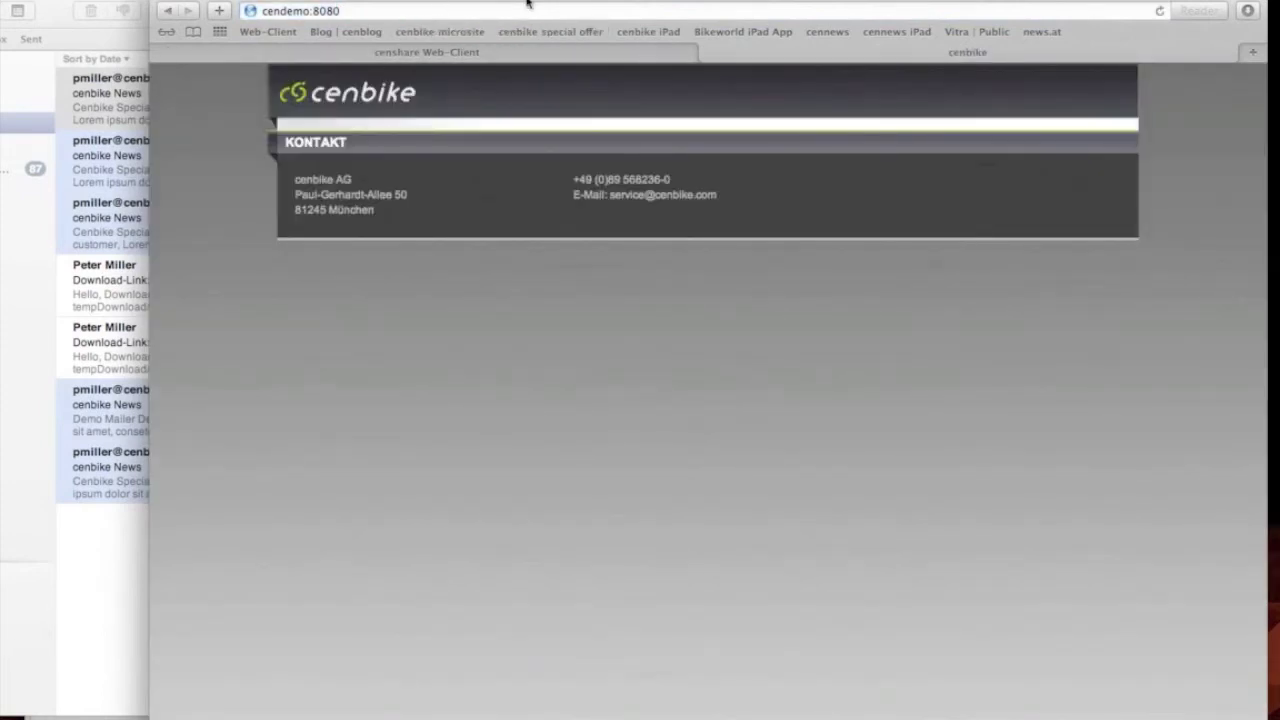
pyautogui.moveTo(527, 3); pyautogui.dragTo(835, 3)
pyautogui.click(399, 22)
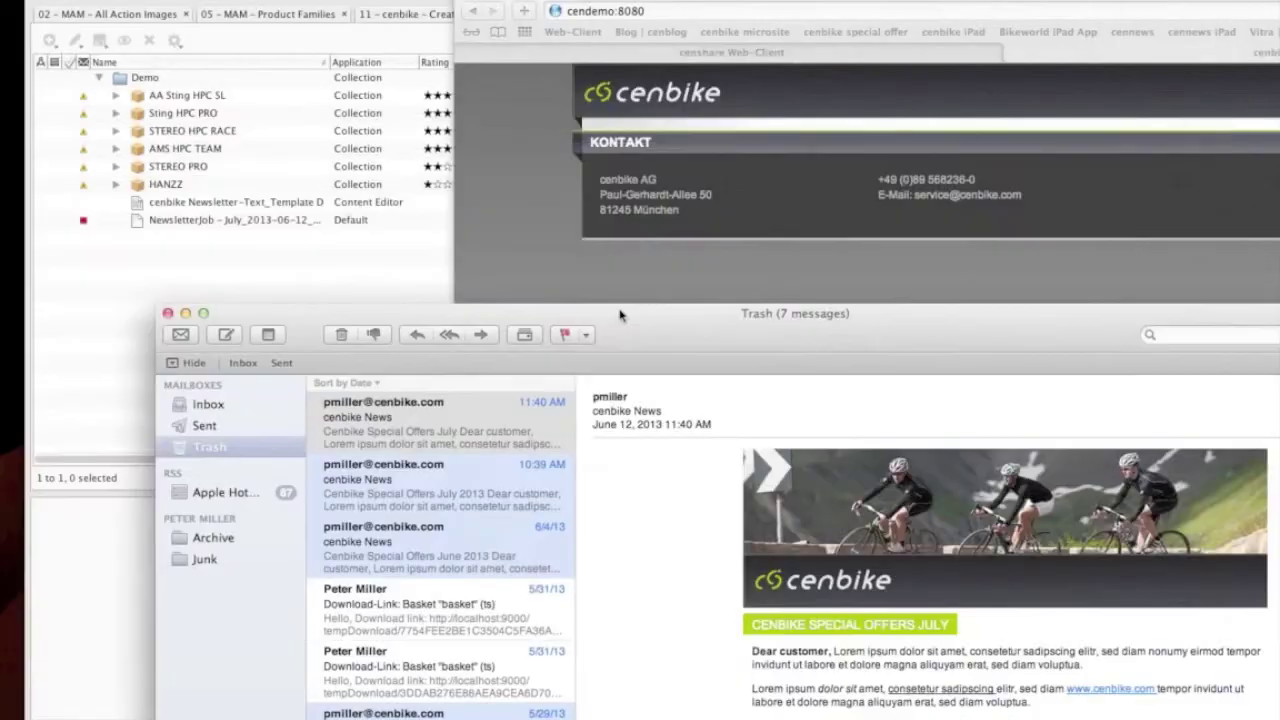
# Step: From the Demo collection's actions, create a Special Offer newsletter with working title 'Demo2'
pyautogui.click(623, 309)
pyautogui.click(145, 77)
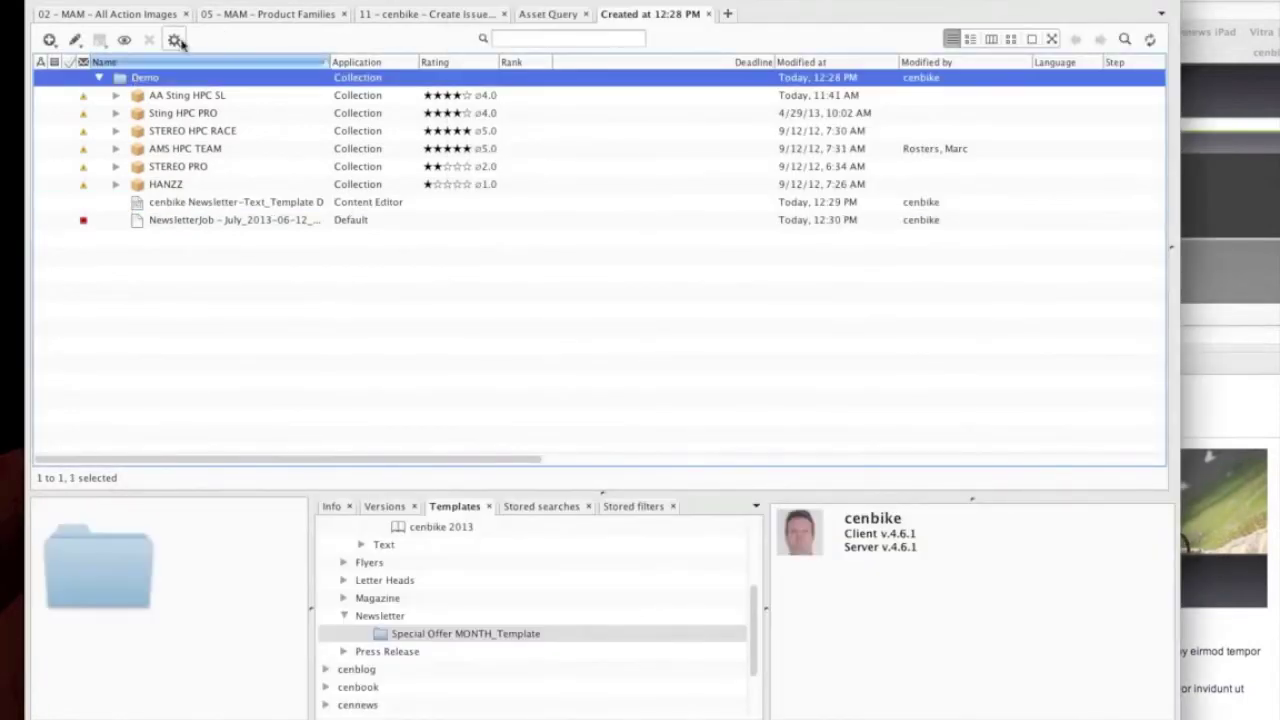
pyautogui.click(175, 40)
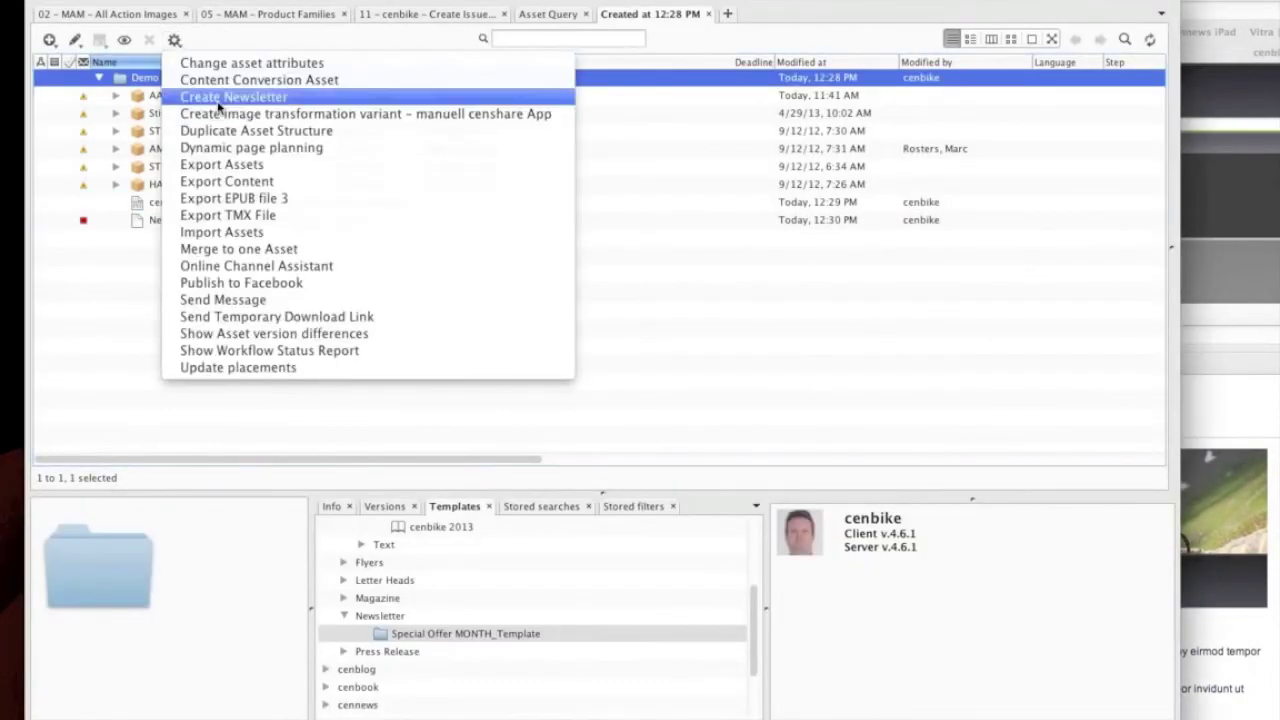
pyautogui.click(218, 99)
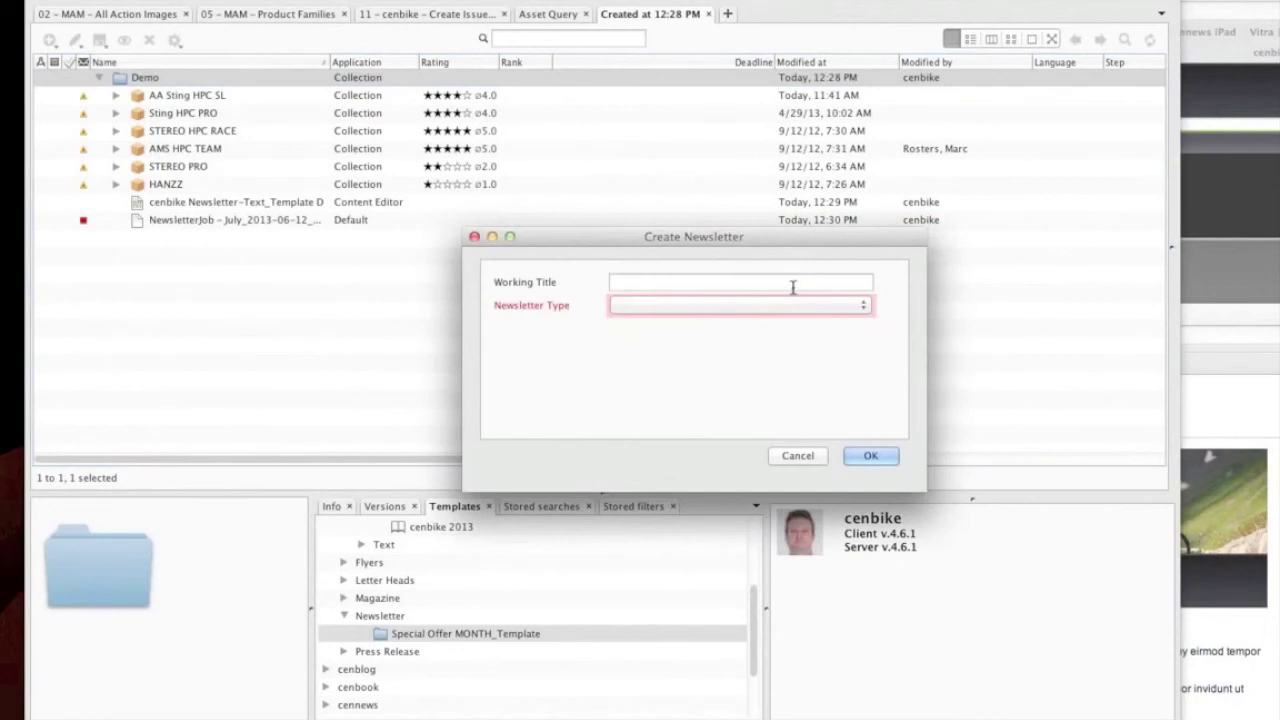
pyautogui.click(800, 306)
pyautogui.click(803, 307)
pyautogui.click(788, 281)
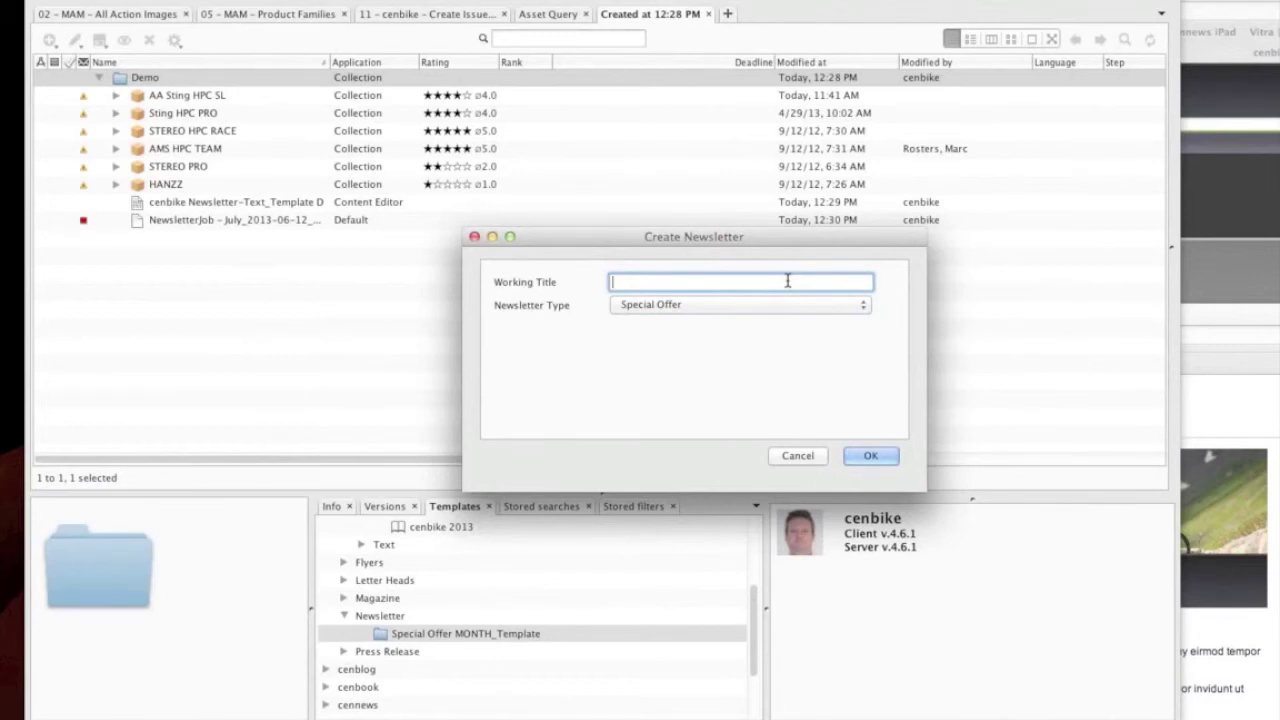
pyautogui.write('Demo2')
pyautogui.click(871, 455)
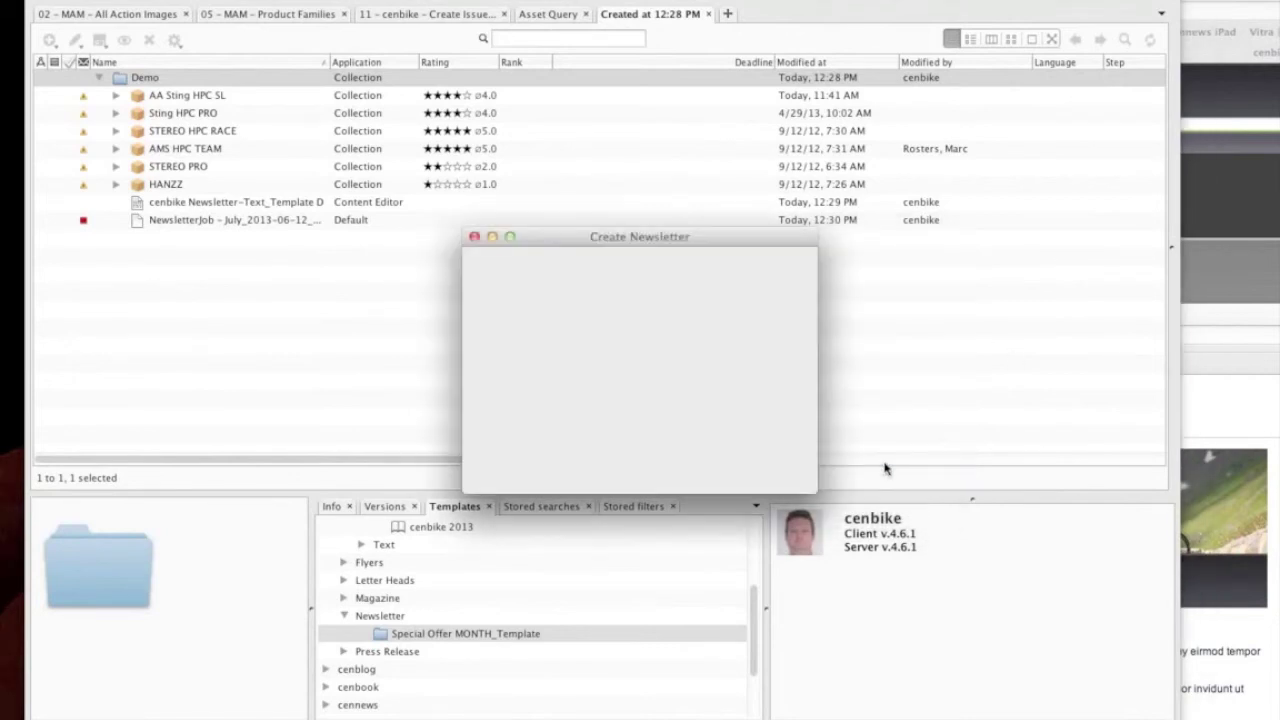
pyautogui.click(762, 459)
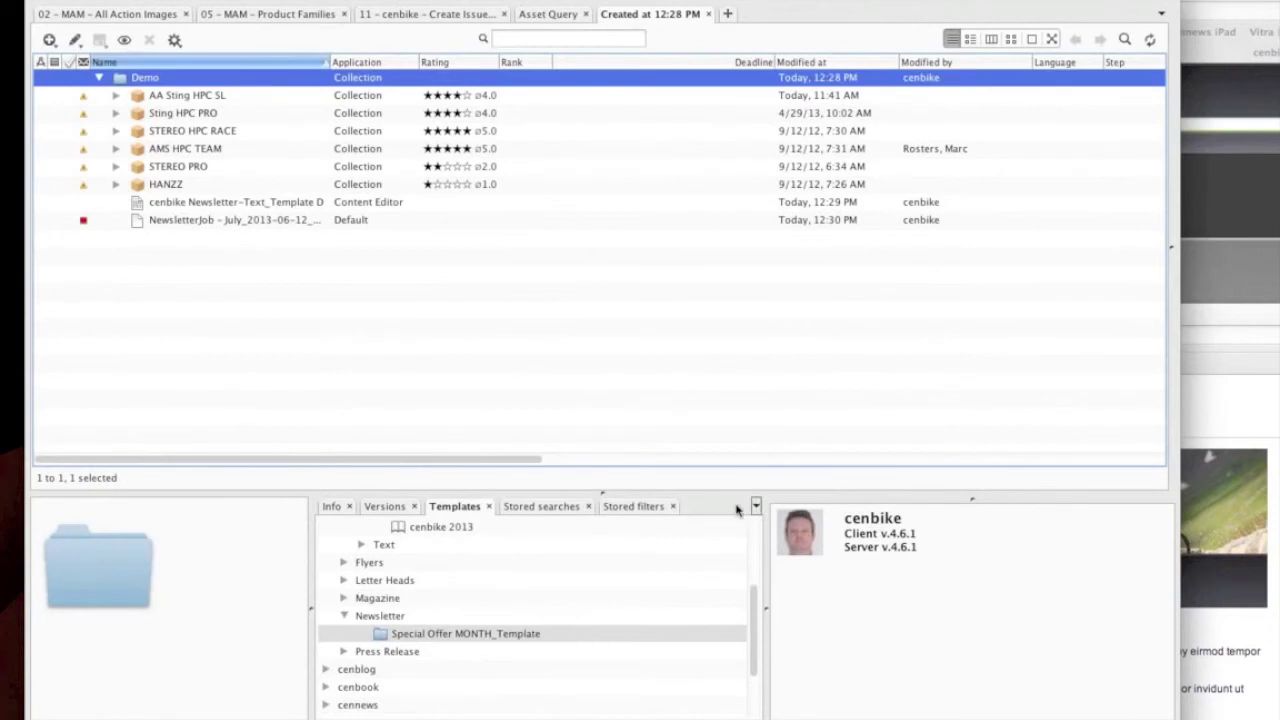
pyautogui.press('super+Tab')
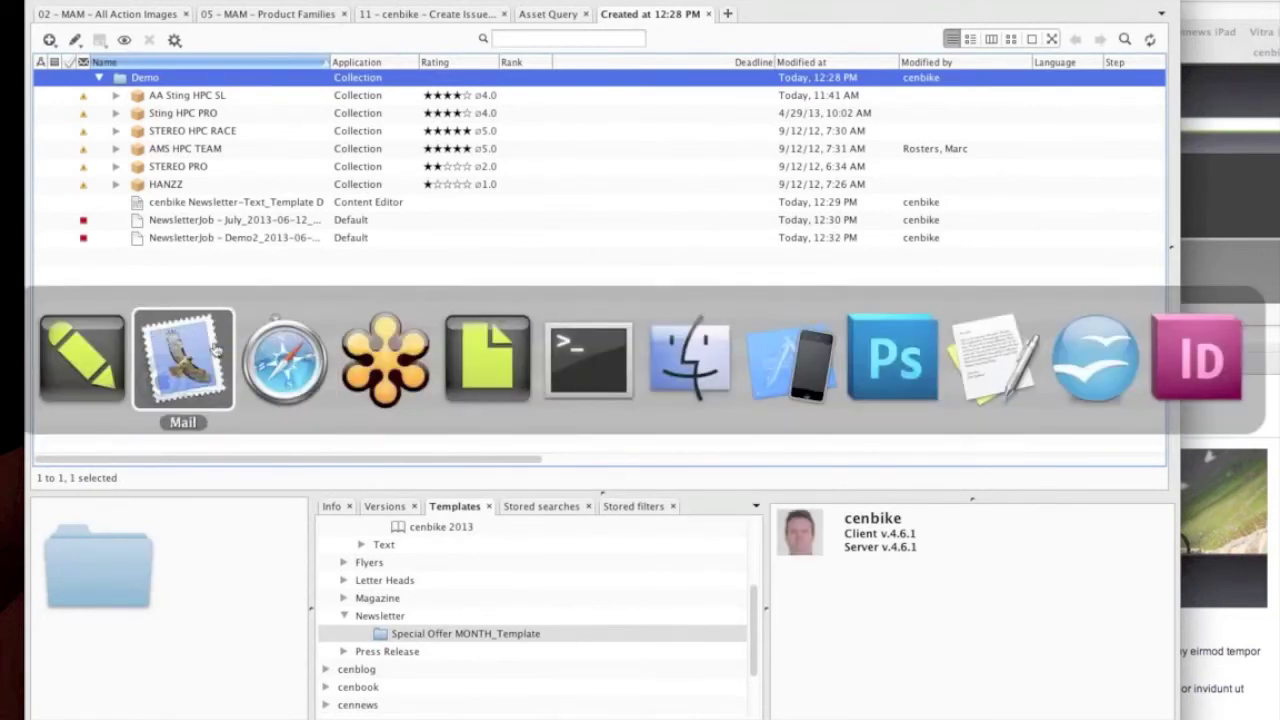
# Step: Check the Mail inbox for new mail, then open the cenbike special offer page in Safari
pyautogui.click(218, 405)
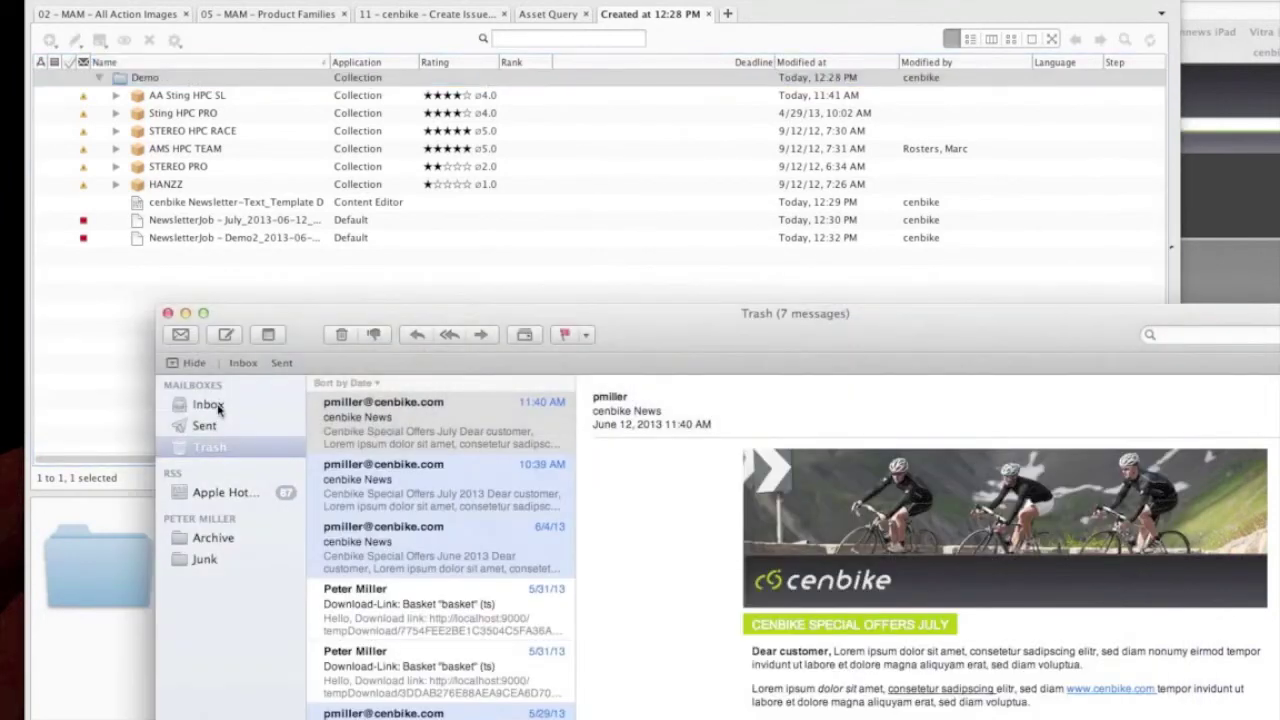
pyautogui.click(218, 405)
pyautogui.click(181, 334)
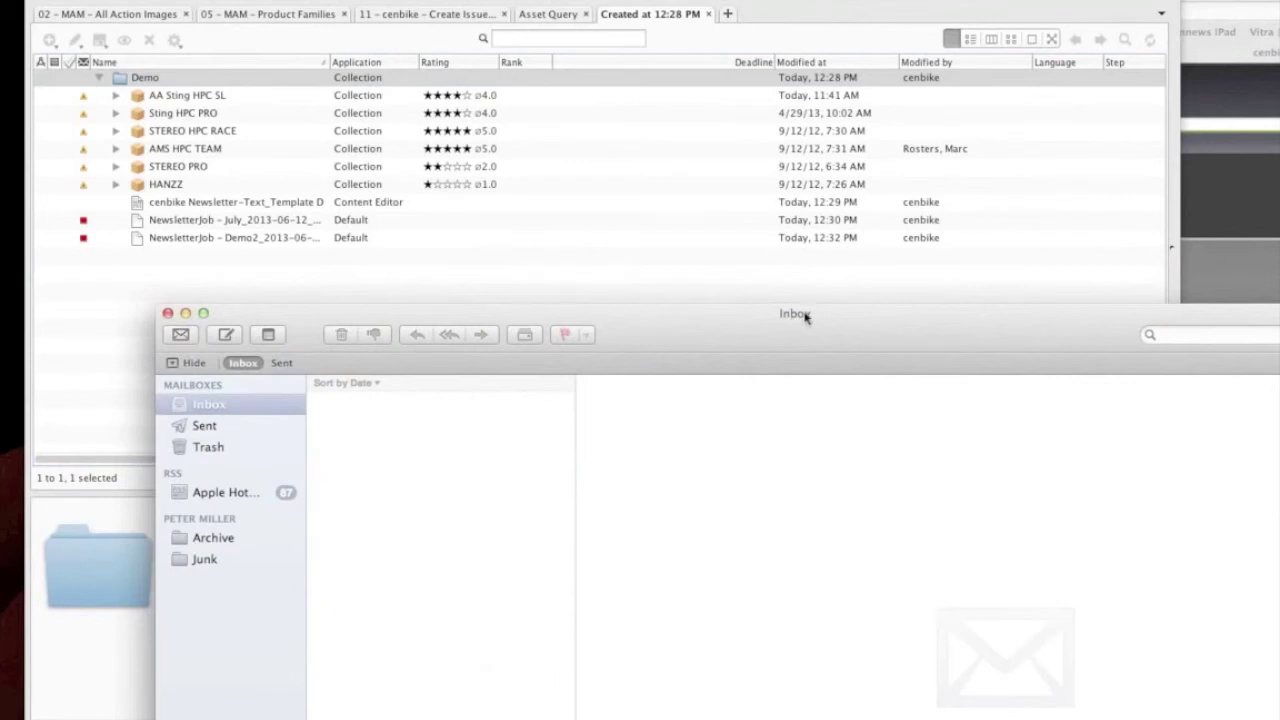
pyautogui.moveTo(789, 331); pyautogui.dragTo(619, 34)
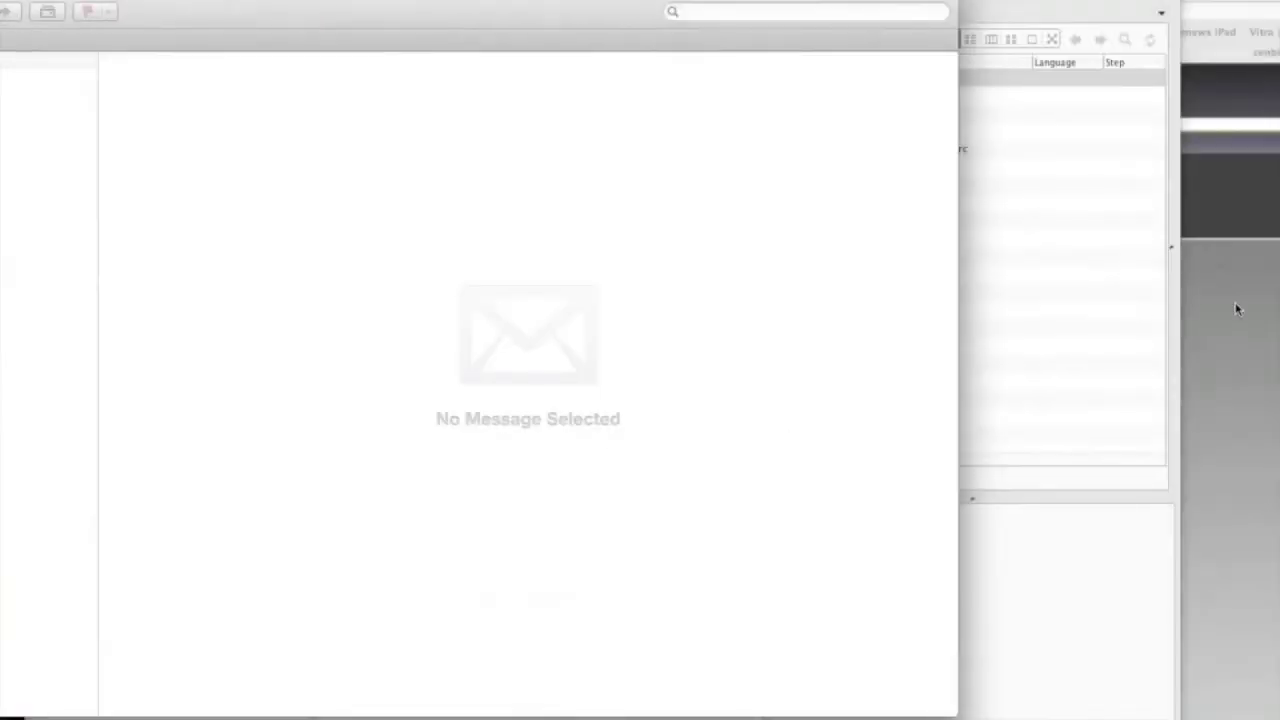
pyautogui.click(1235, 305)
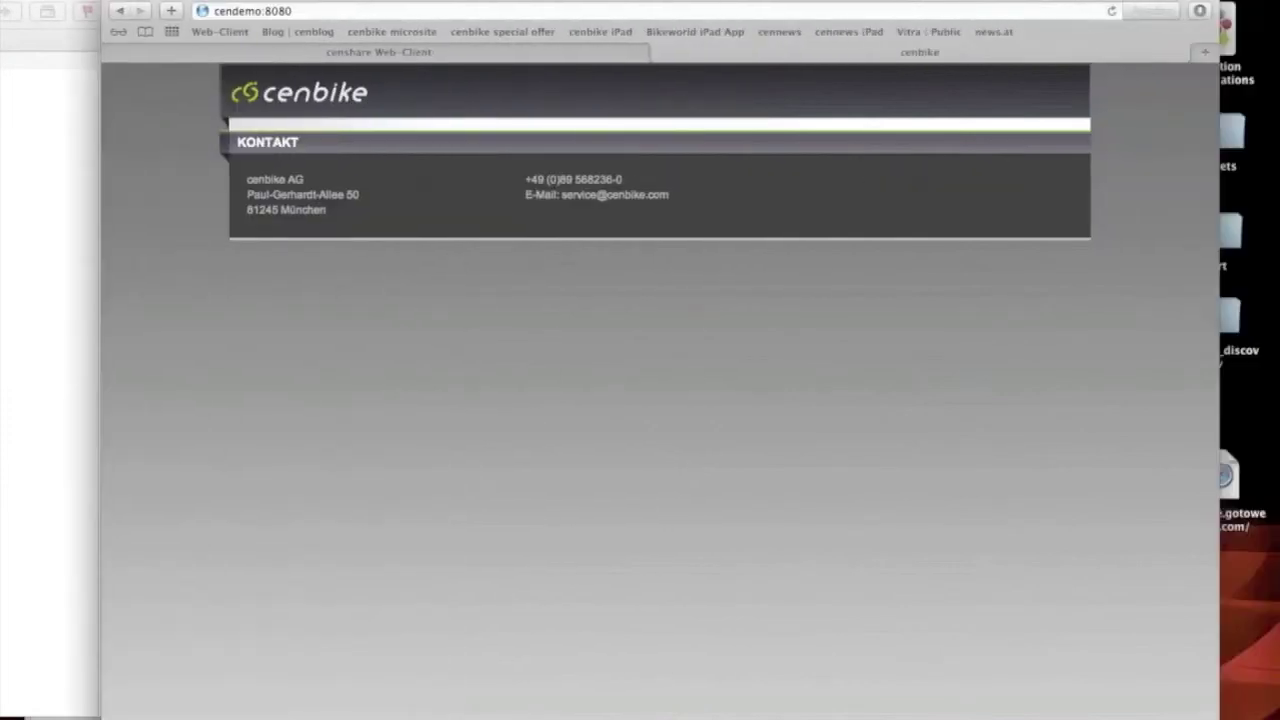
pyautogui.click(491, 38)
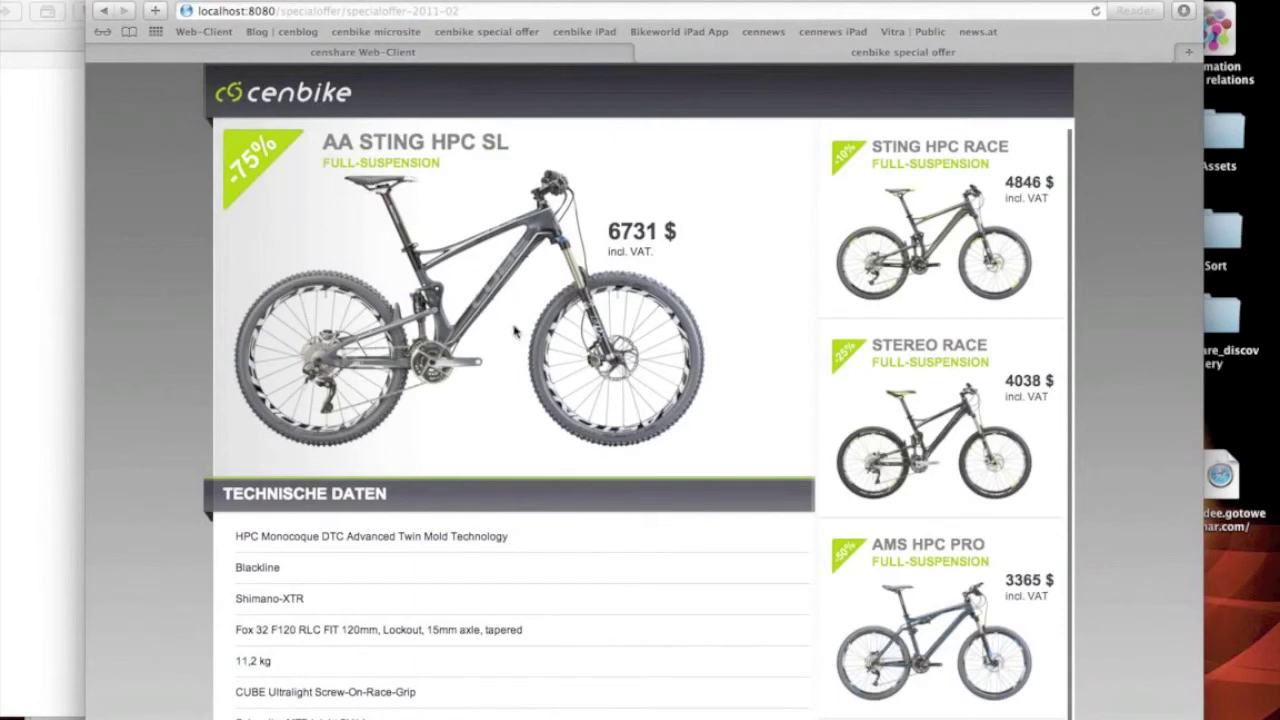
# Step: Set the AA Sting HPC SL product family's discount to 10% and save it
pyautogui.press('super+Tab')
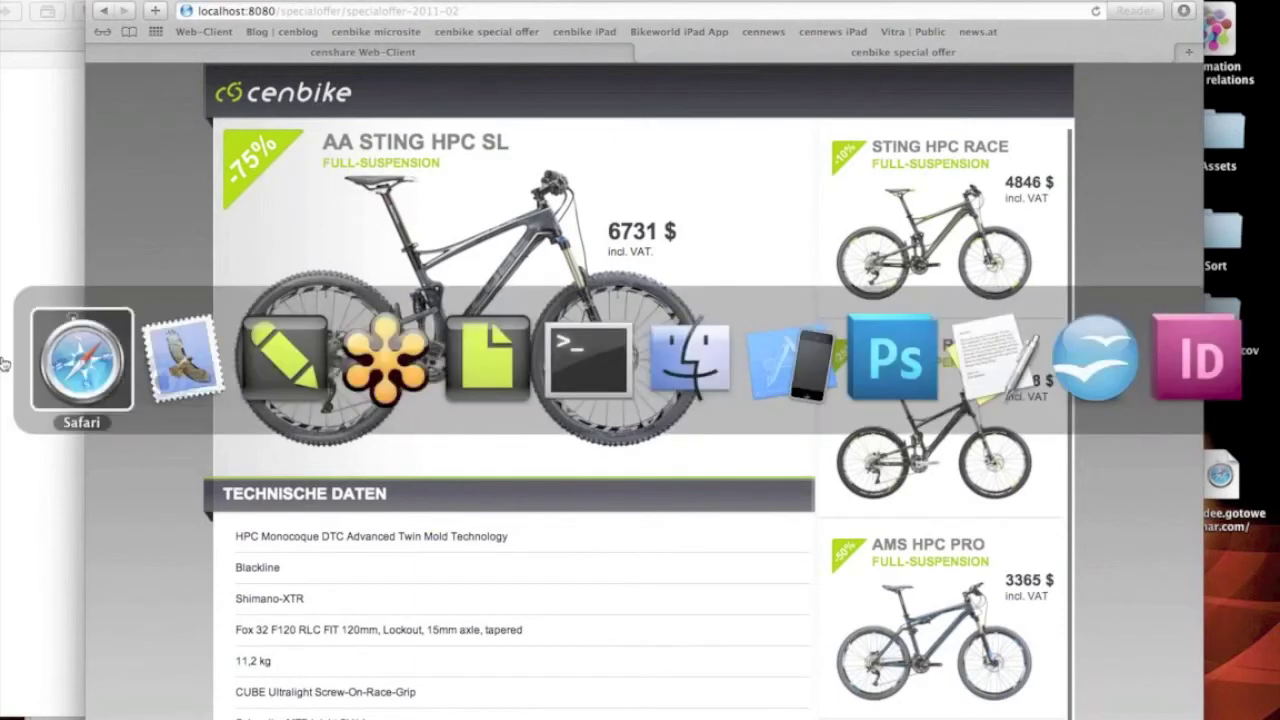
pyautogui.click(286, 366)
pyautogui.click(168, 97)
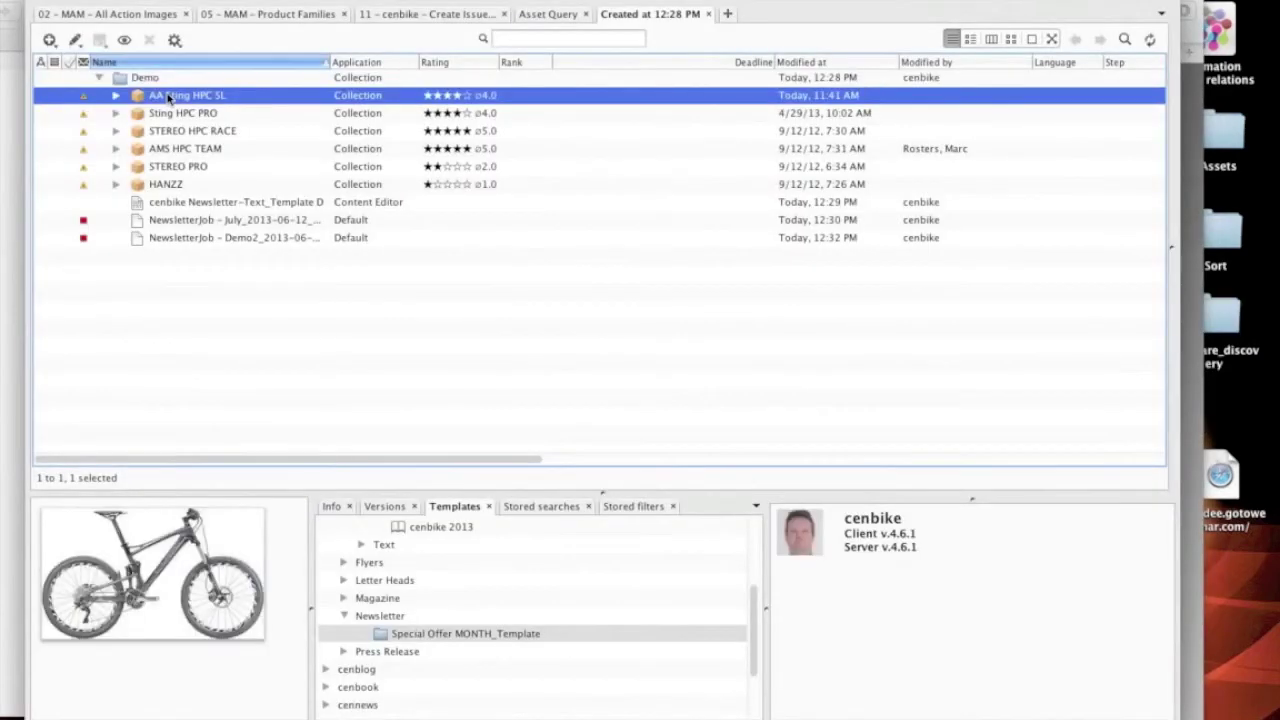
pyautogui.doubleClick(168, 97)
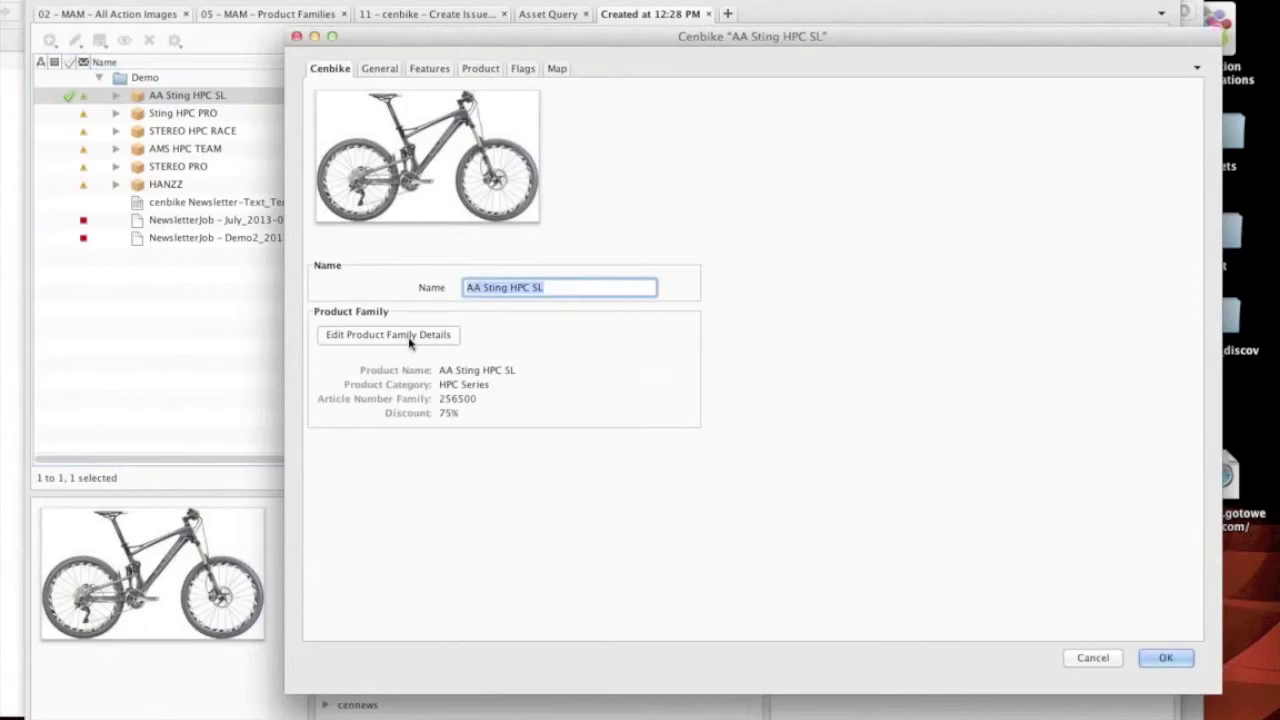
pyautogui.click(409, 336)
pyautogui.click(514, 431)
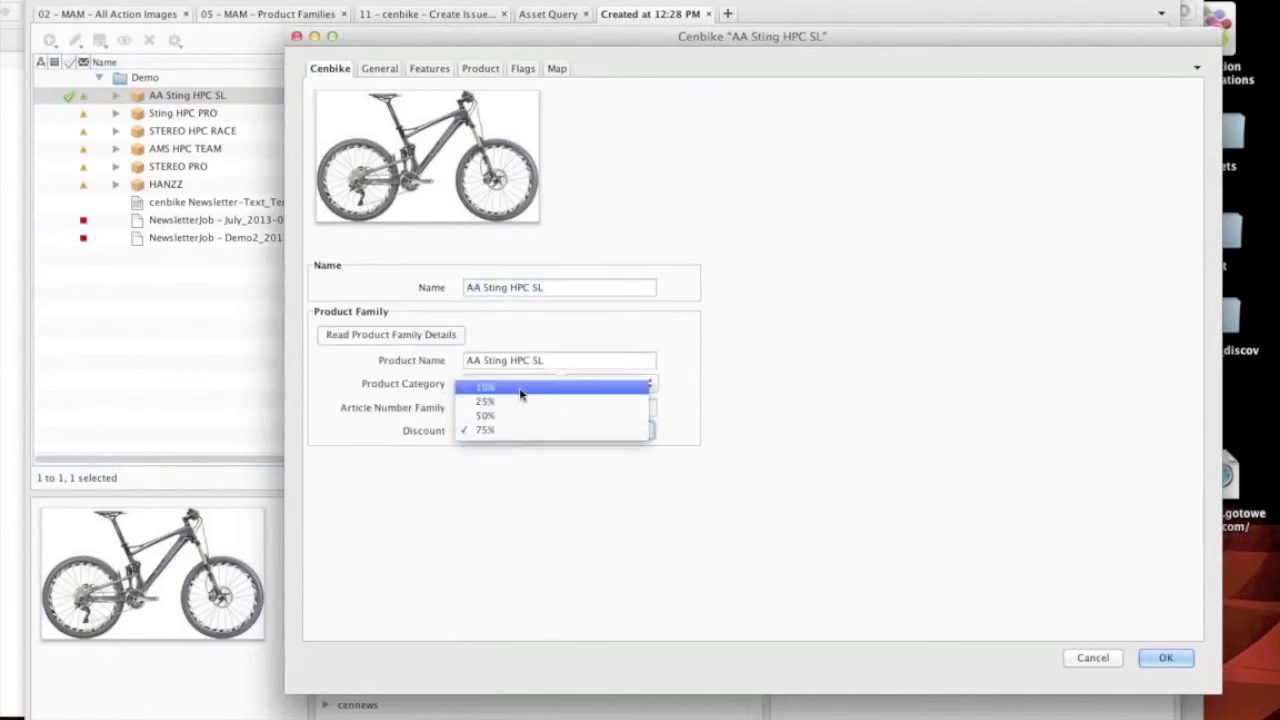
pyautogui.click(520, 394)
pyautogui.click(1148, 656)
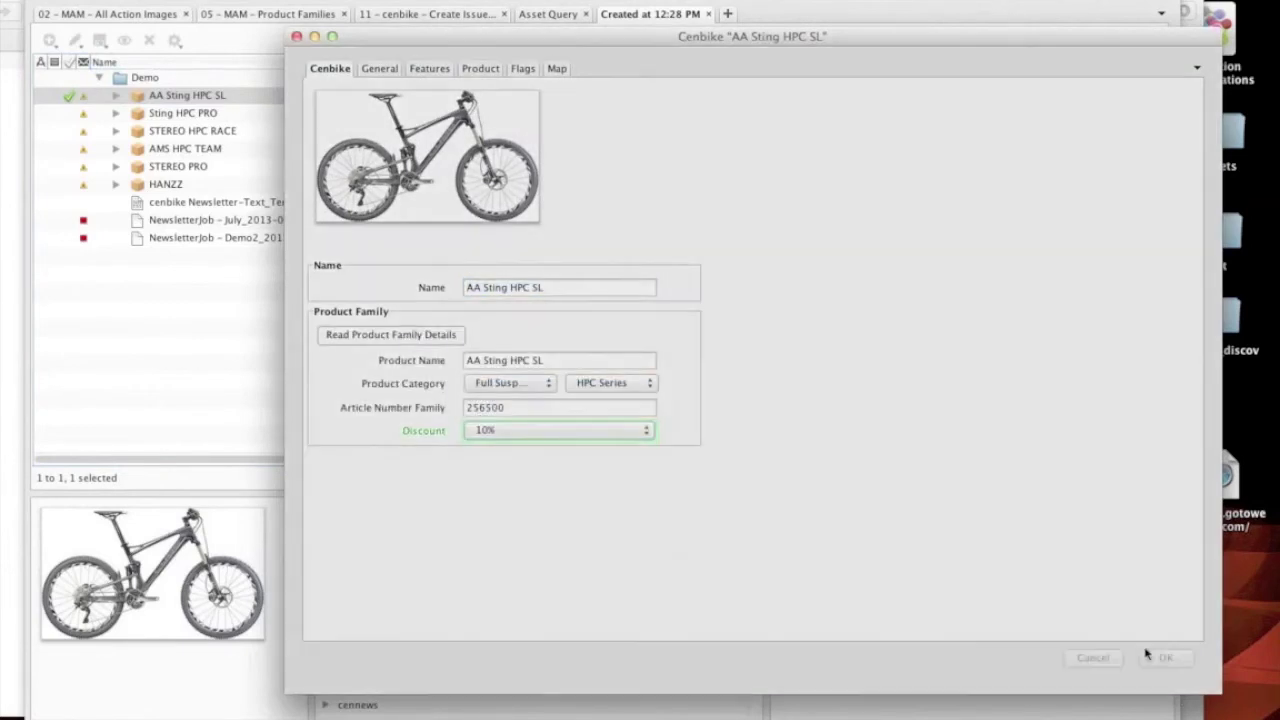
pyautogui.press('super+Tab')
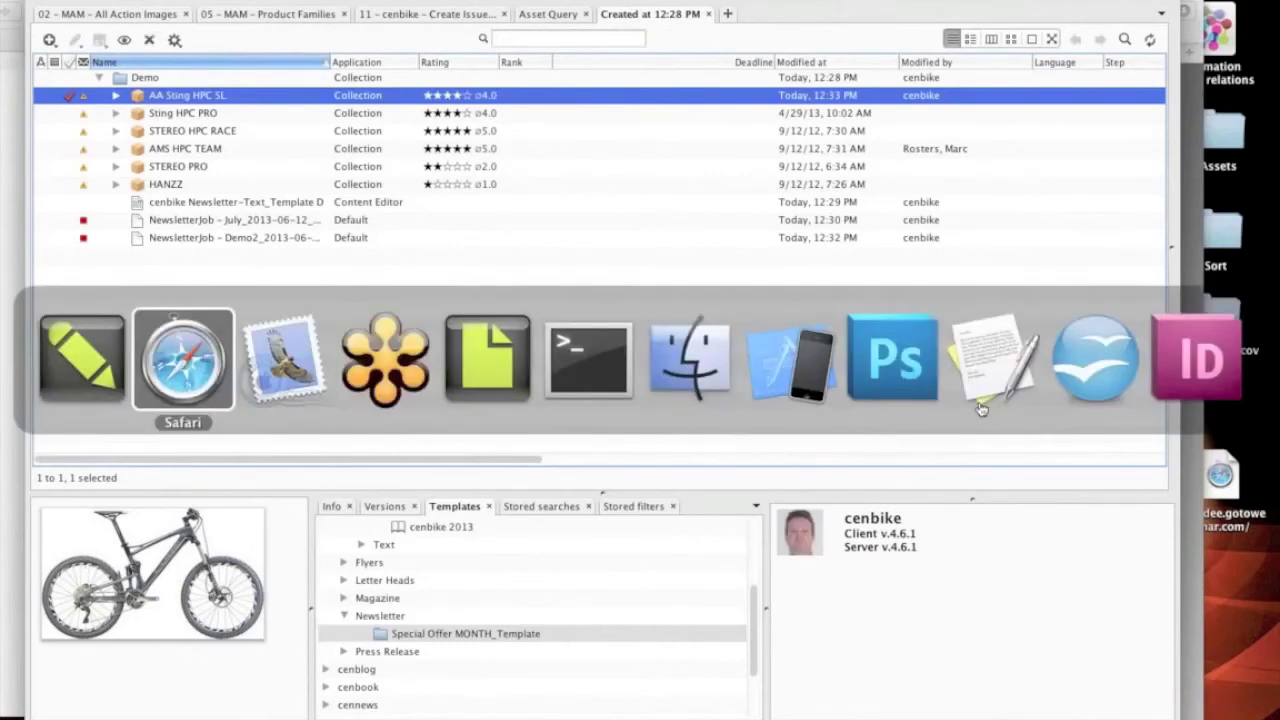
# Step: Reload the cenbike special offer page so AA Sting HPC SL shows -10%
pyautogui.press('super+r')
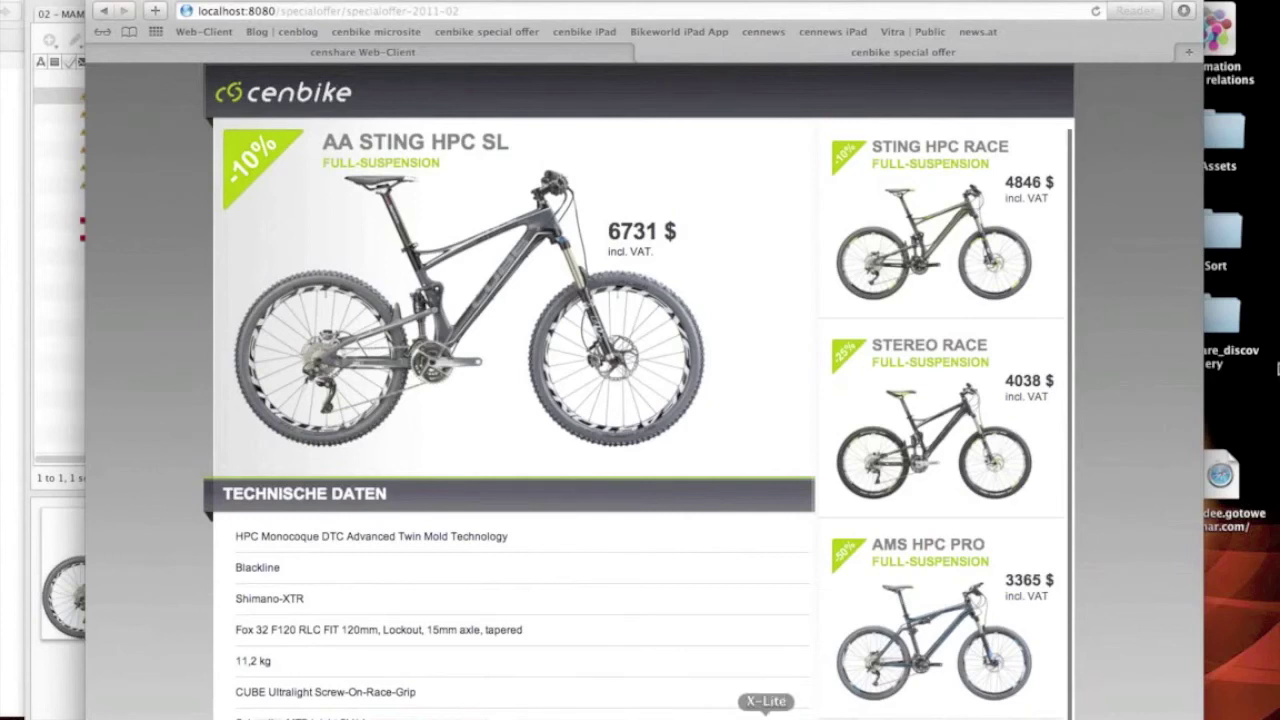
# Step: Launch the cenbike iPad catalogue app in the iOS Simulator
pyautogui.click(766, 716)
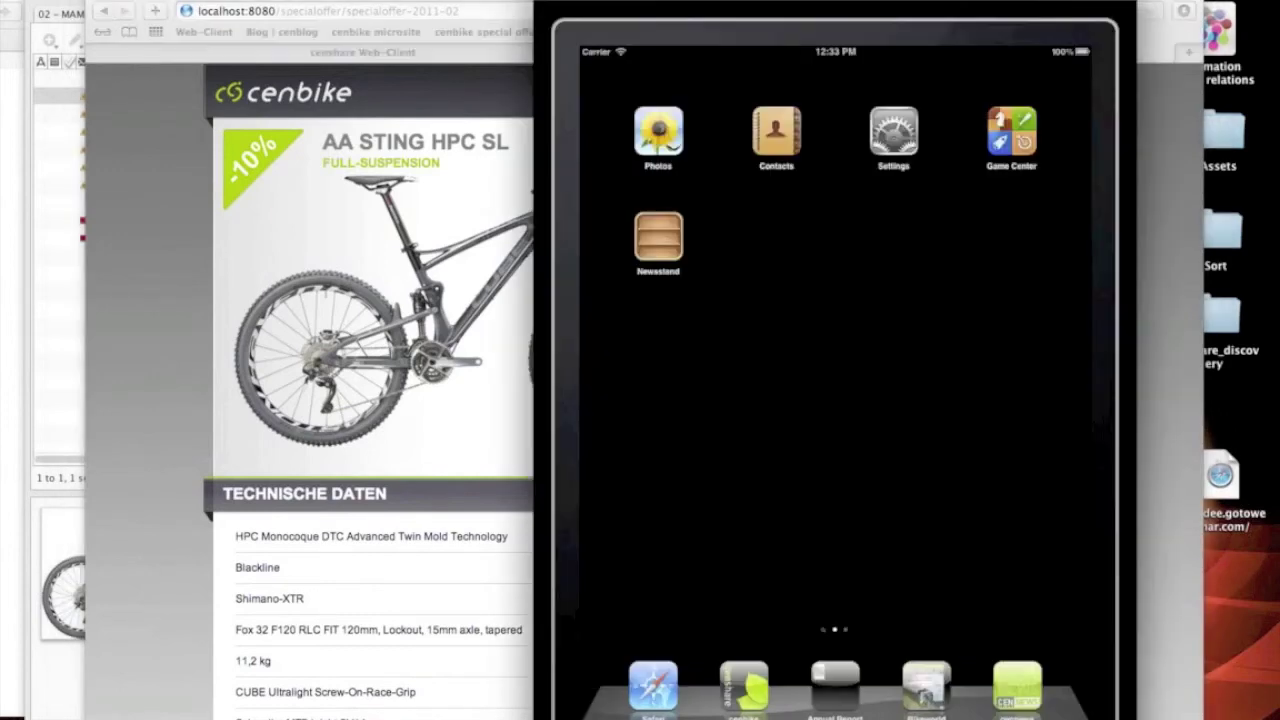
pyautogui.moveTo(749, 678); pyautogui.dragTo(648, 690)
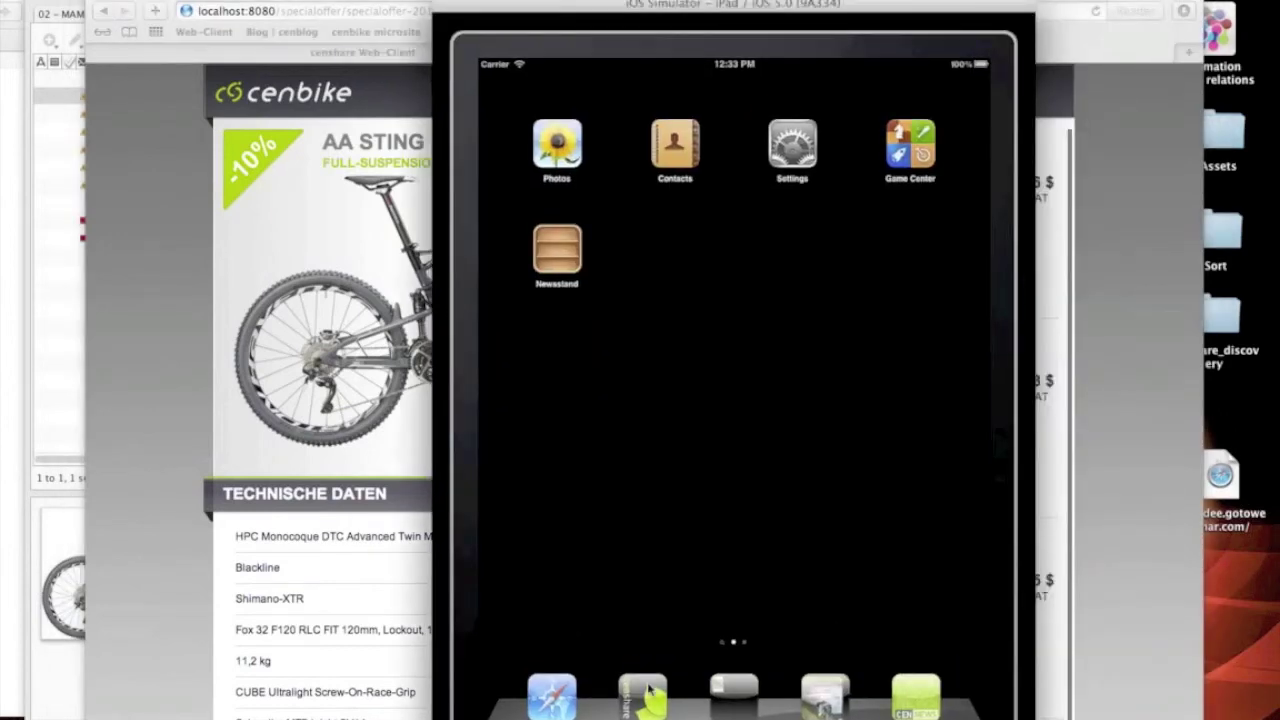
pyautogui.click(648, 690)
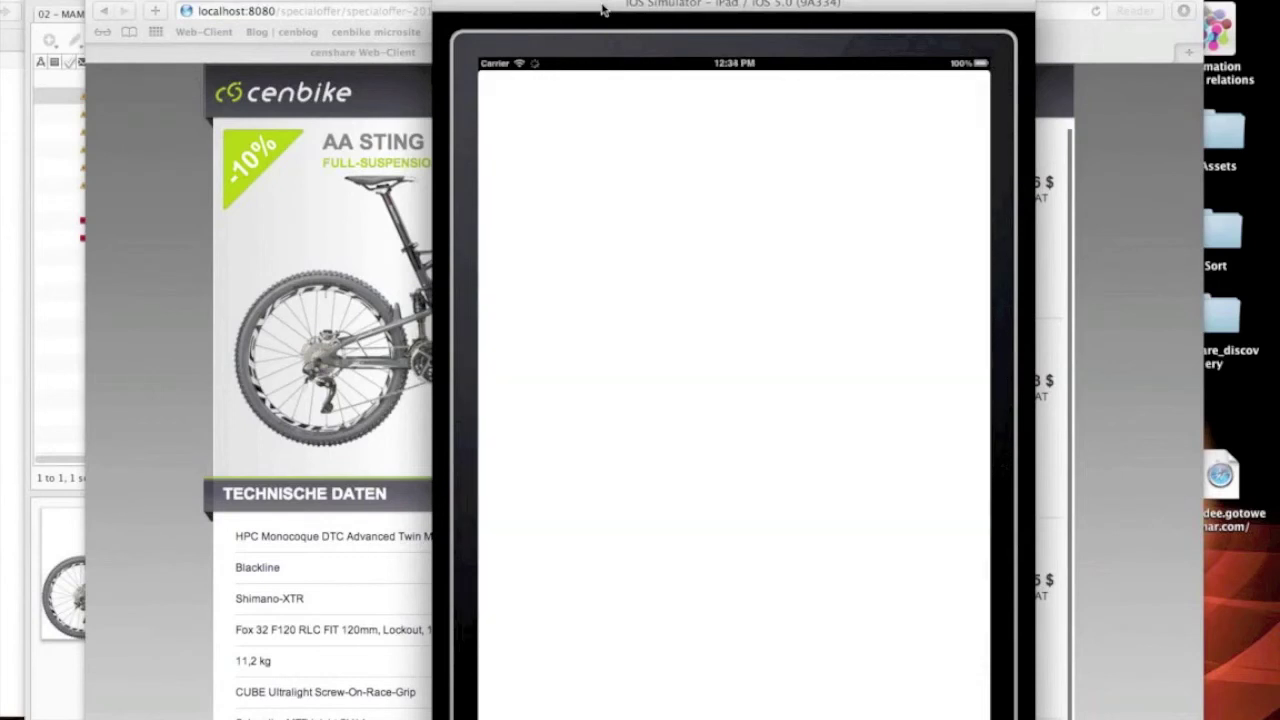
pyautogui.moveTo(603, 10); pyautogui.dragTo(556, 0)
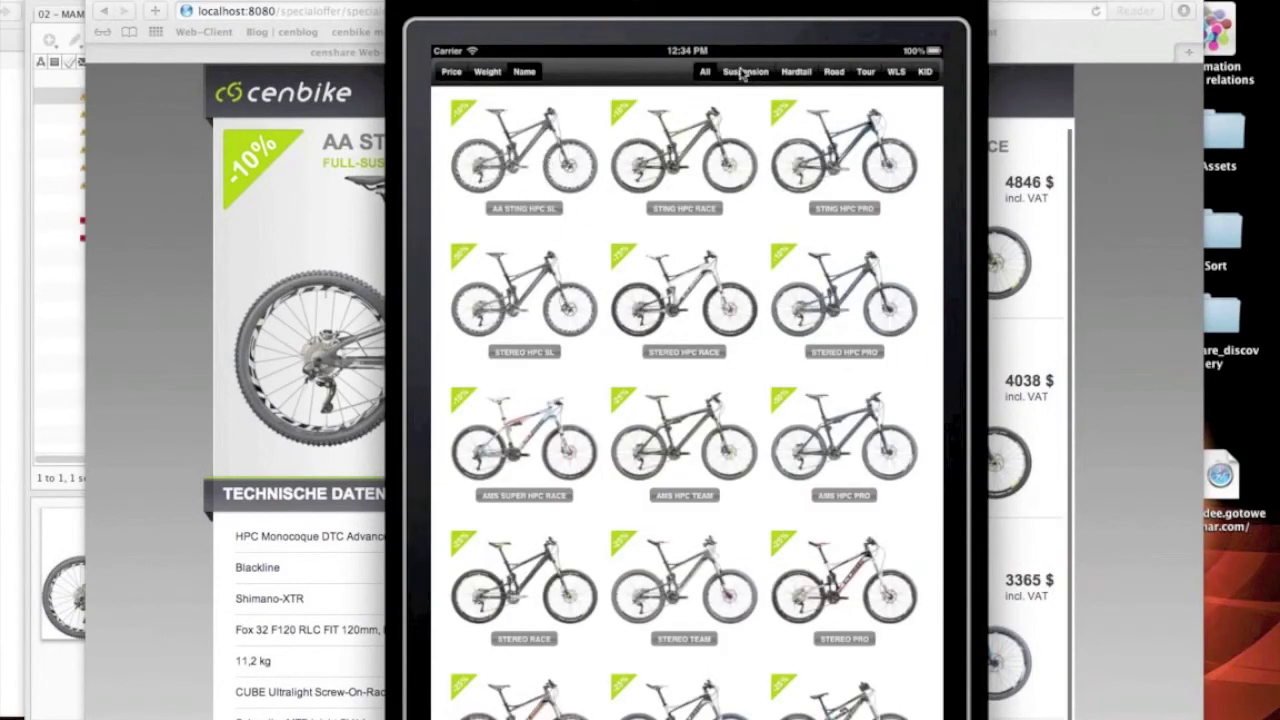
# Step: Filter bikes by Hardtail, Tour, then All, and open the AA Sting HPC SL details
pyautogui.click(796, 72)
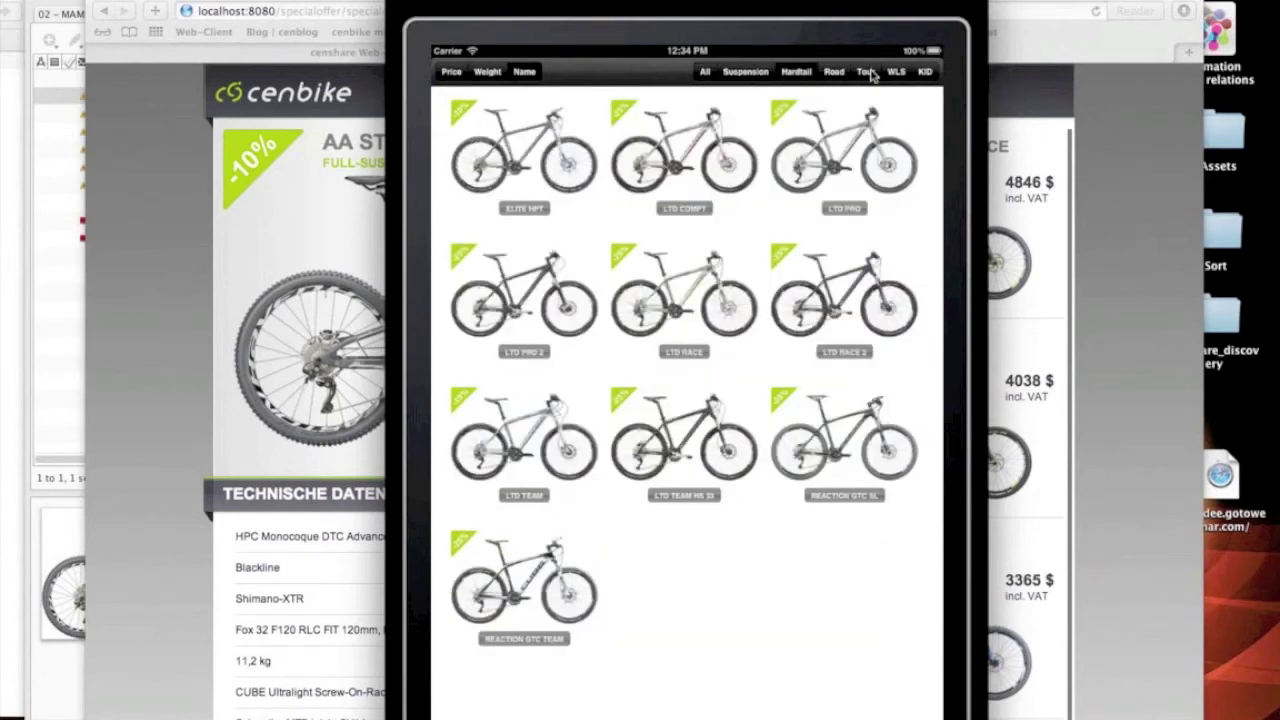
pyautogui.click(866, 73)
pyautogui.click(704, 72)
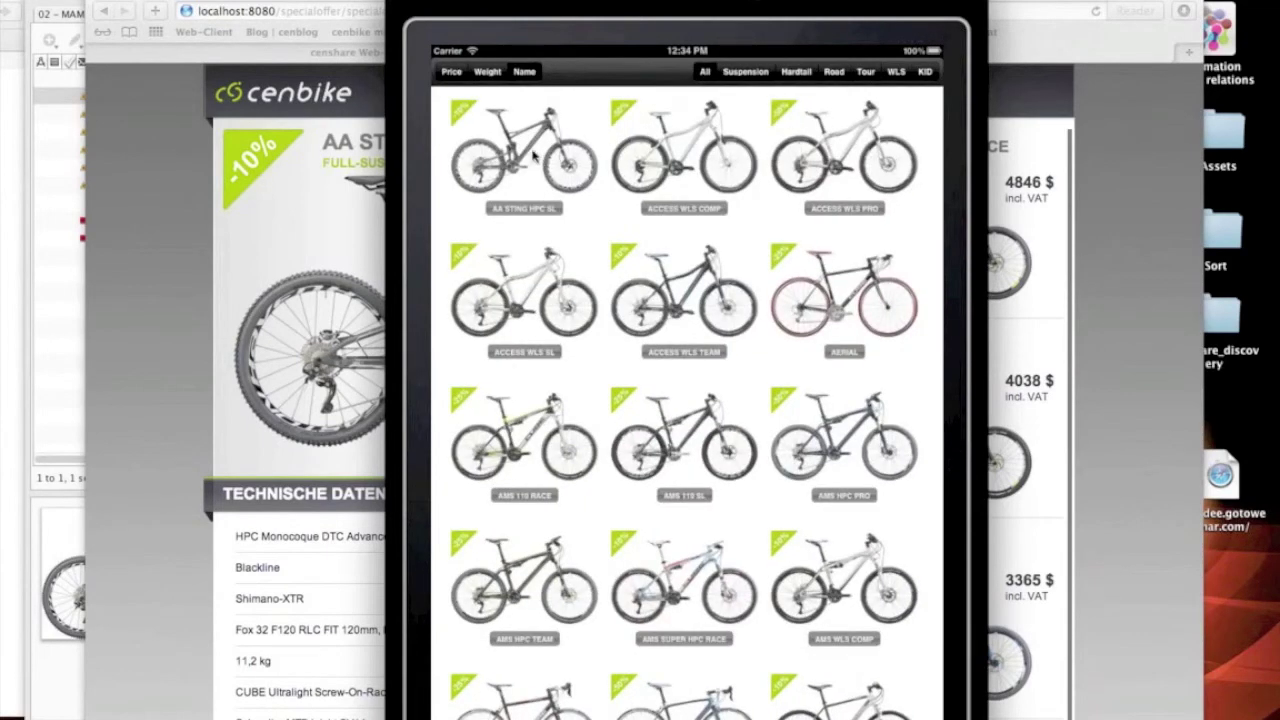
pyautogui.click(535, 153)
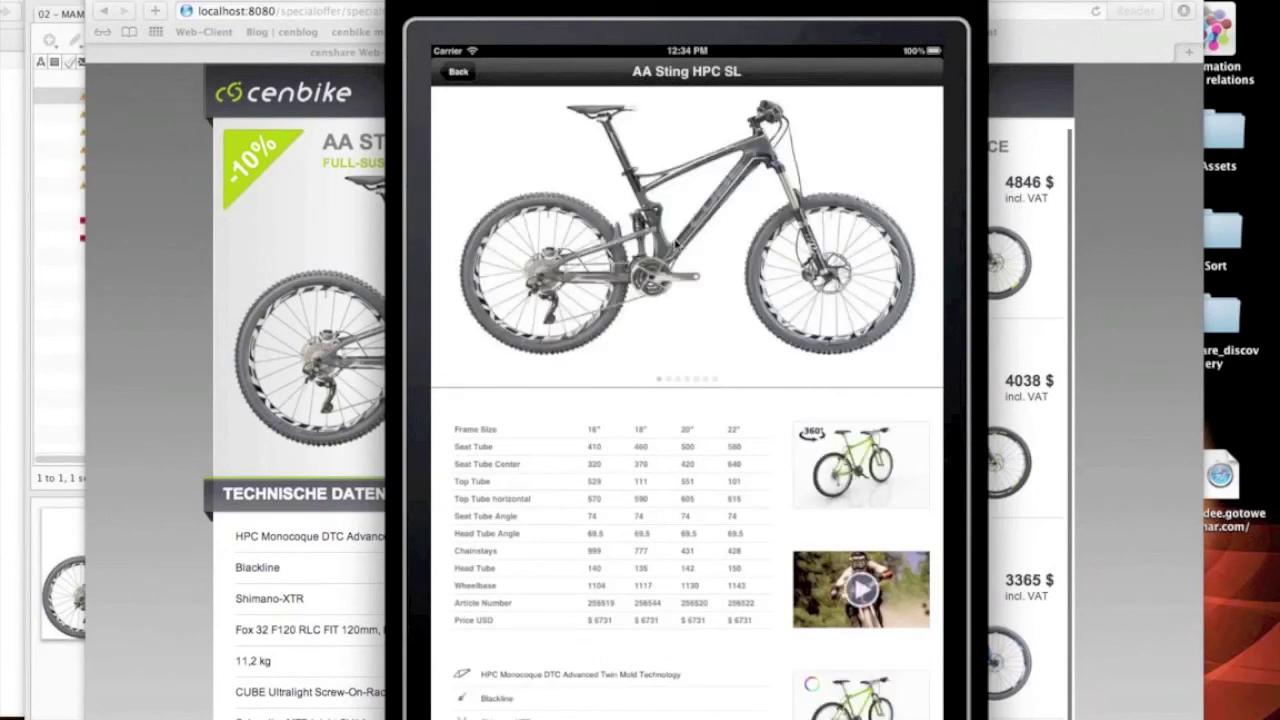
# Step: Swipe through the AA Sting HPC SL photos to the head-tube close-up and view the 360° spin
pyautogui.click(633, 236)
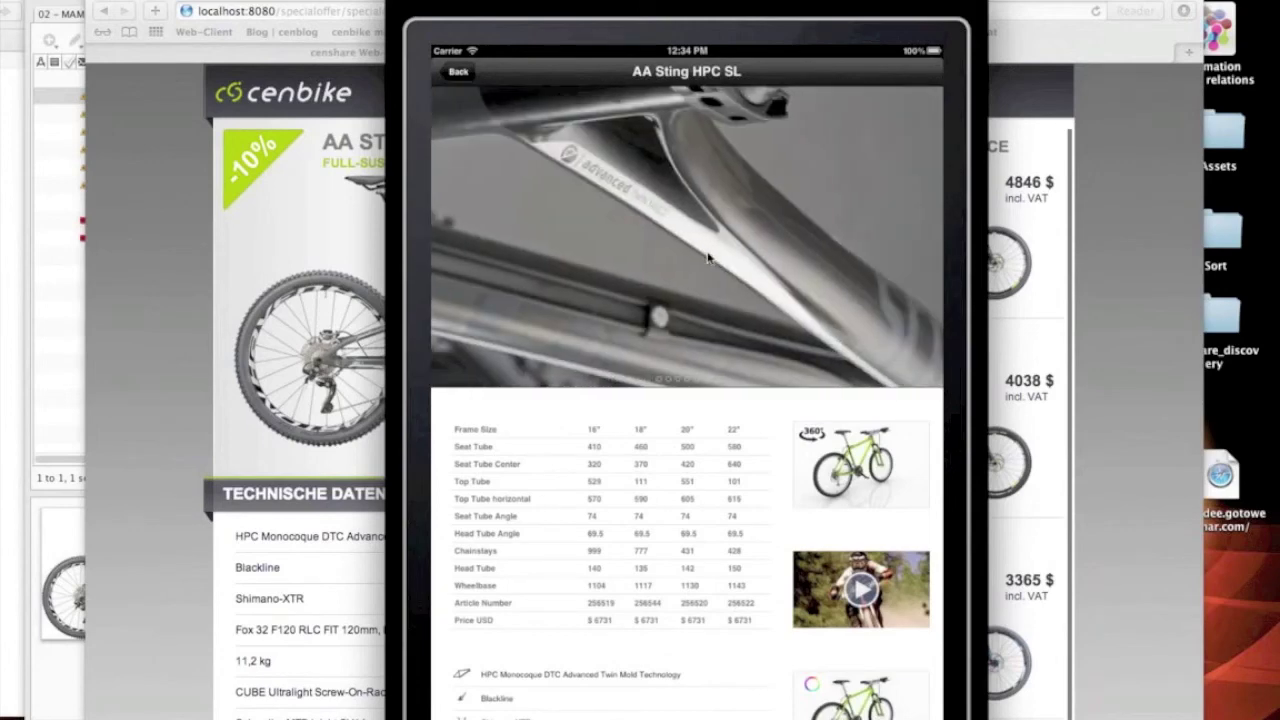
pyautogui.moveTo(708, 258); pyautogui.dragTo(293, 265)
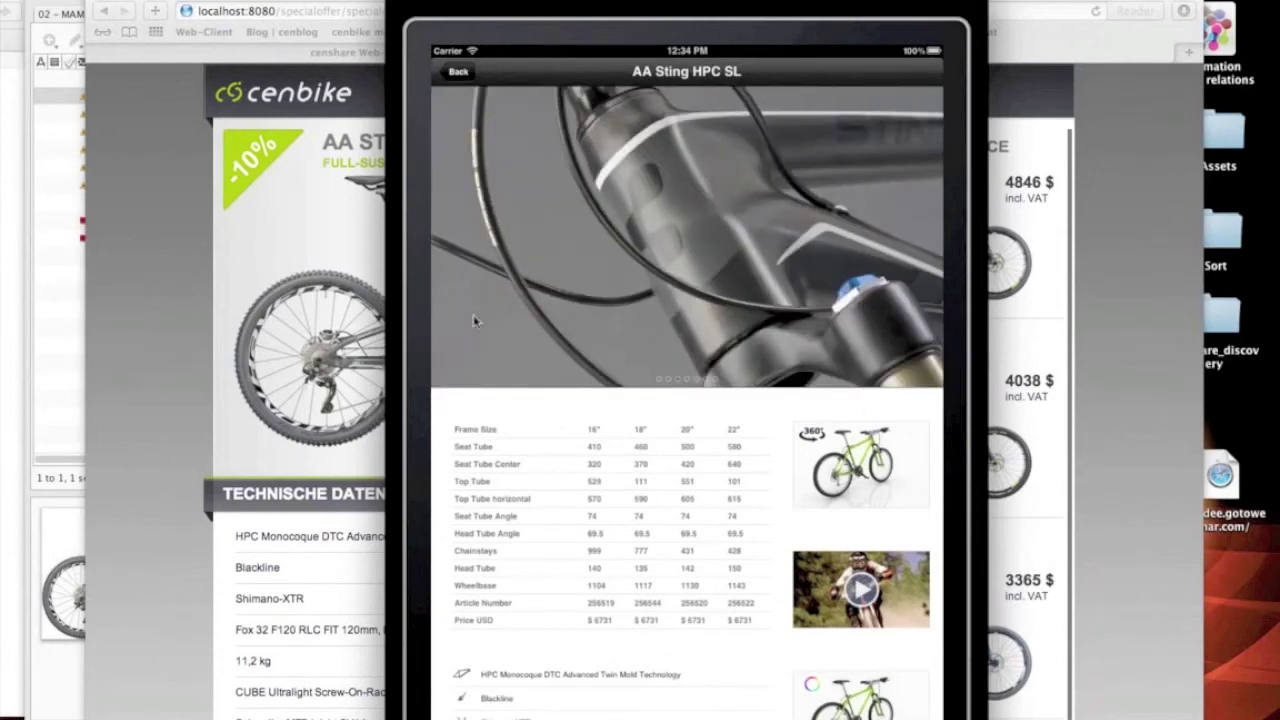
pyautogui.click(868, 466)
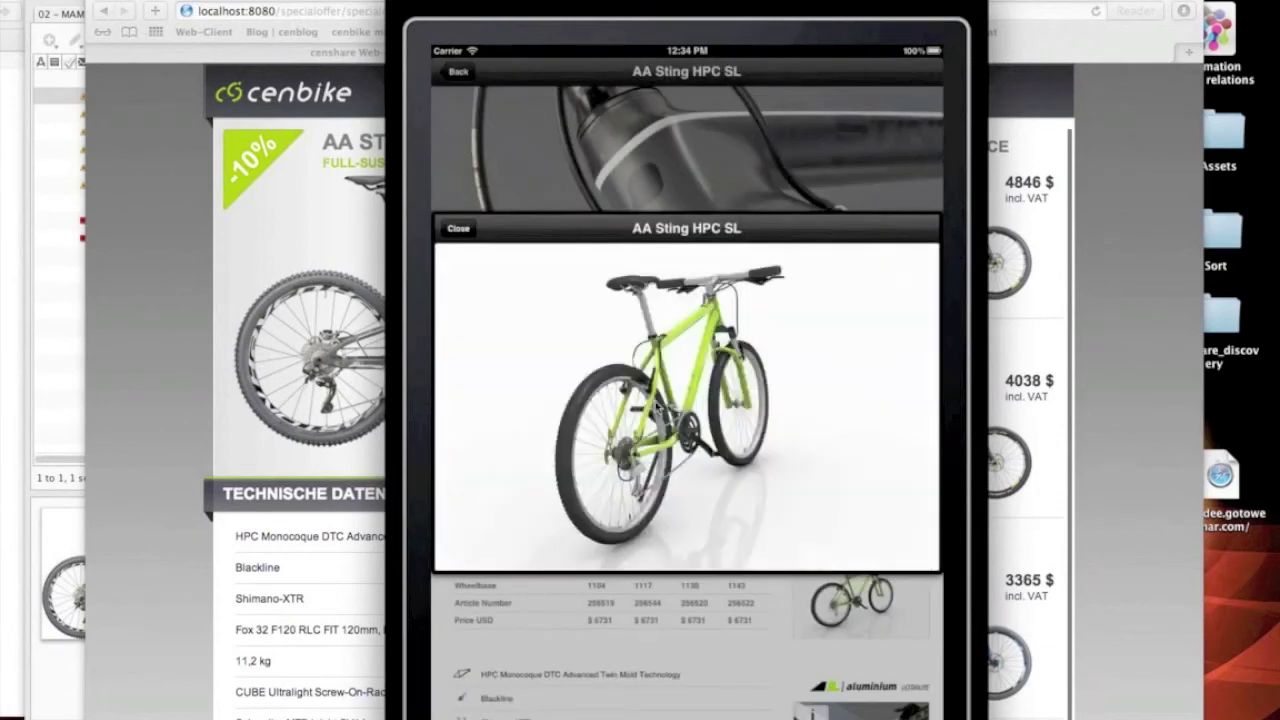
pyautogui.click(459, 230)
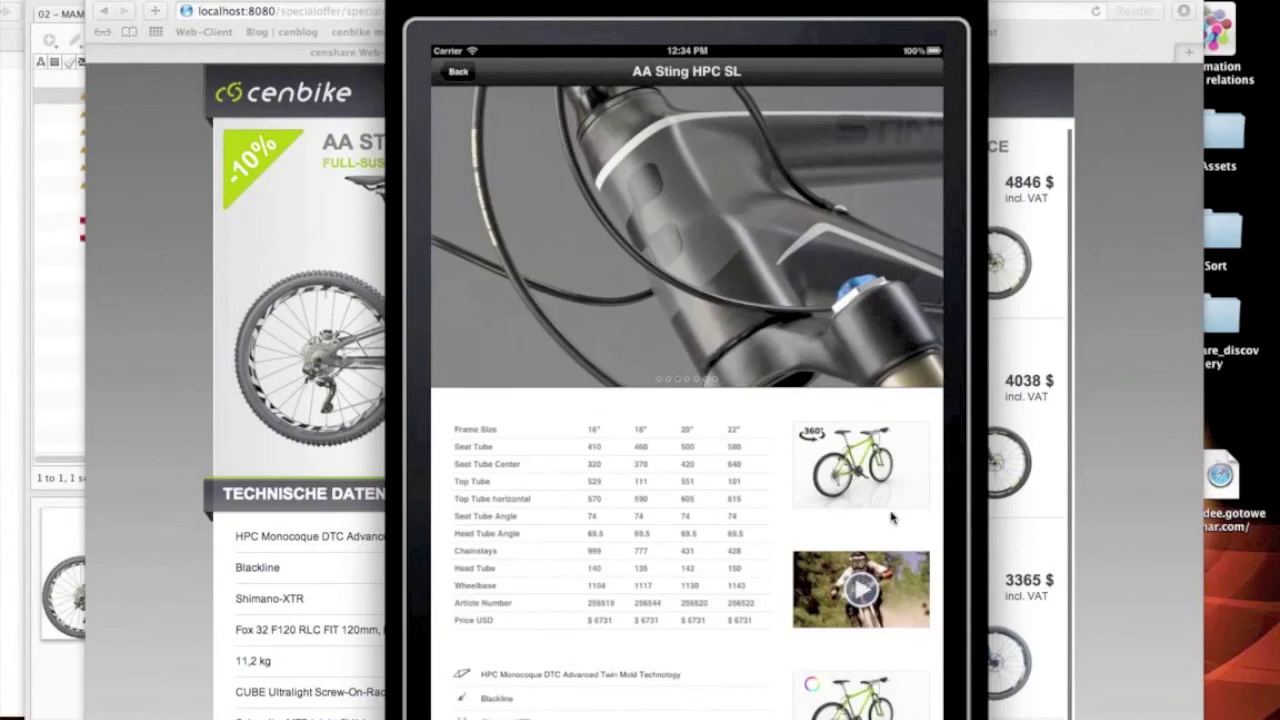
# Step: Recolour the bike frame magenta in the colour configurator, then close it
pyautogui.click(860, 465)
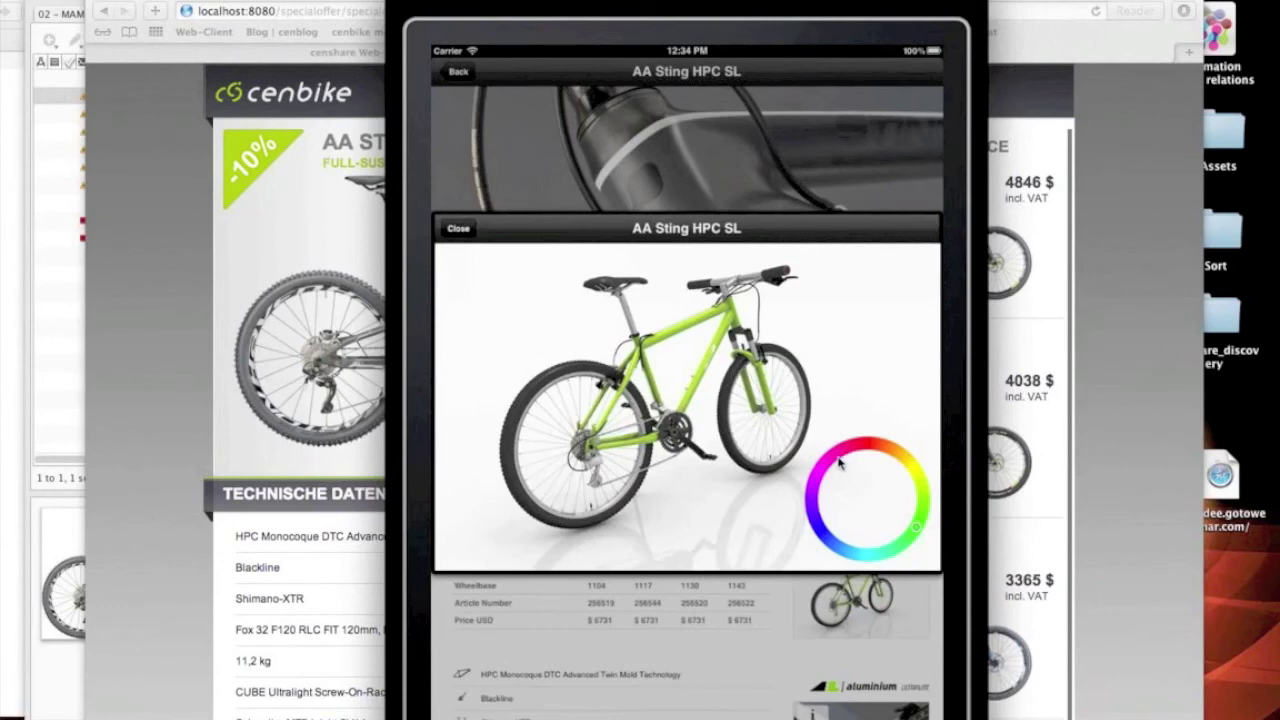
pyautogui.click(839, 461)
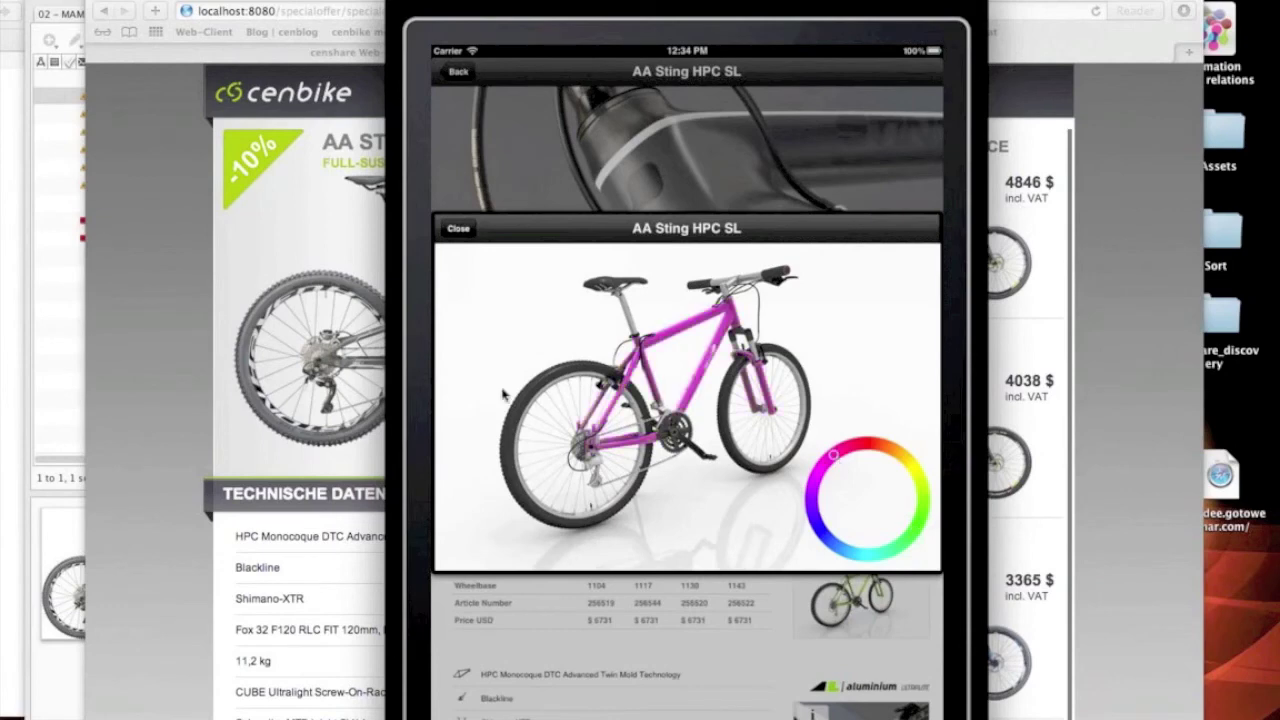
pyautogui.click(457, 229)
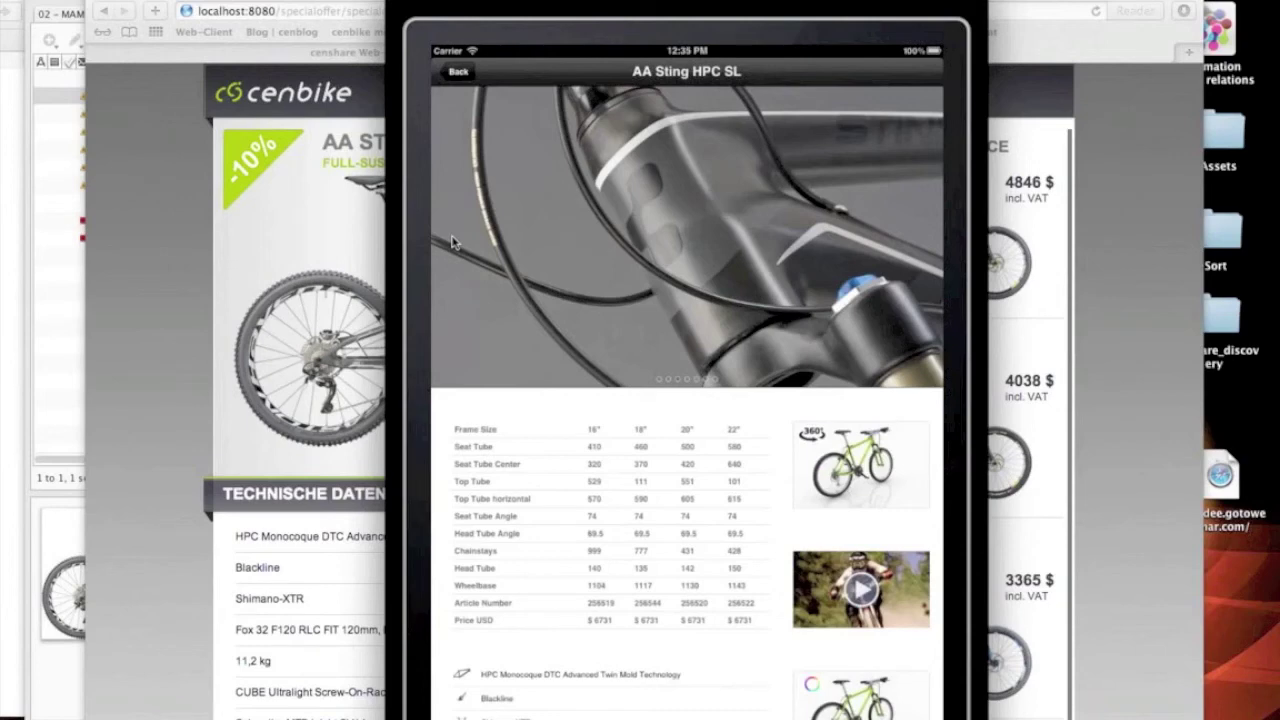
# Step: Return to the censhare client's Created at 12:28 PM tab with no asset selected
pyautogui.press('super+Tab')
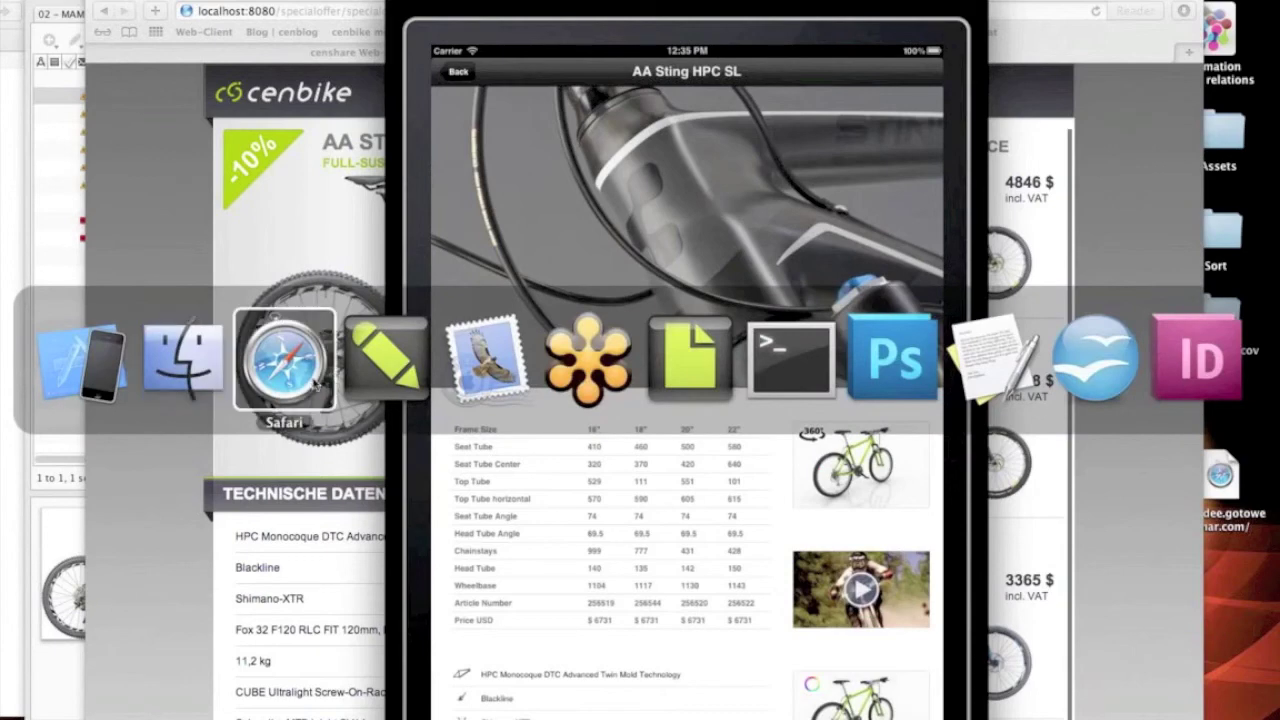
pyautogui.click(316, 383)
pyautogui.press('super+Tab')
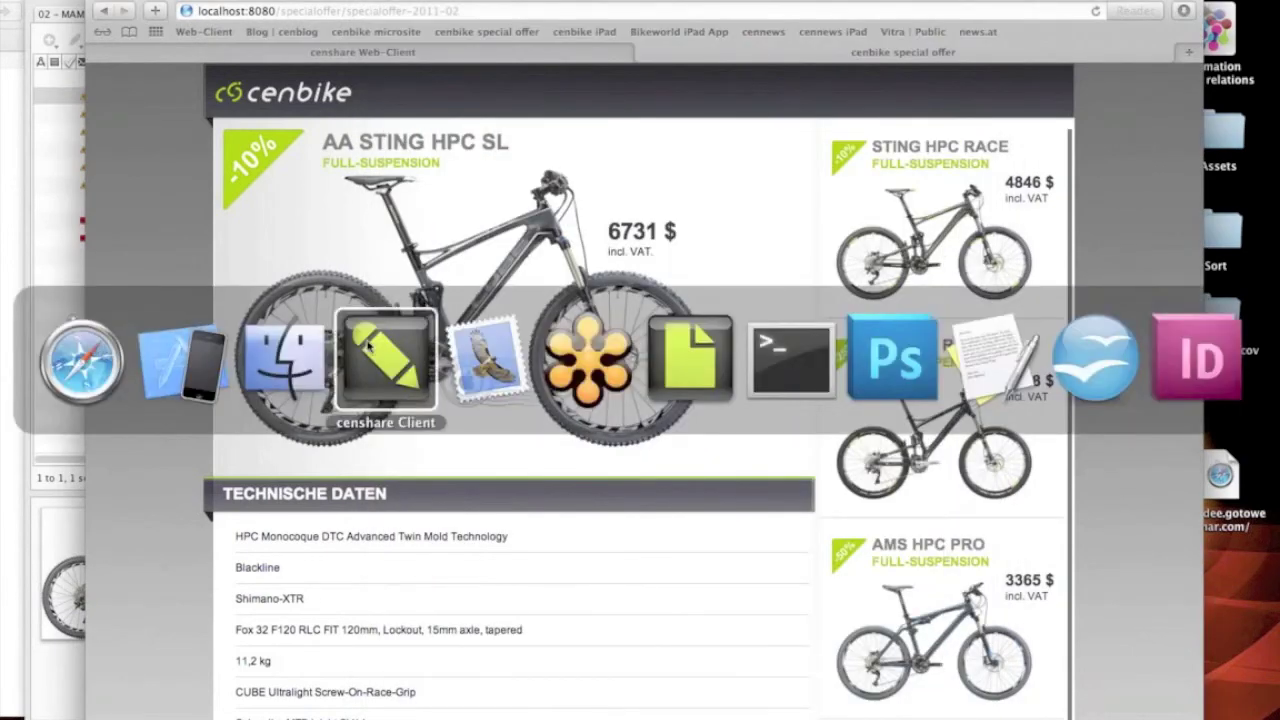
pyautogui.click(369, 345)
pyautogui.click(174, 40)
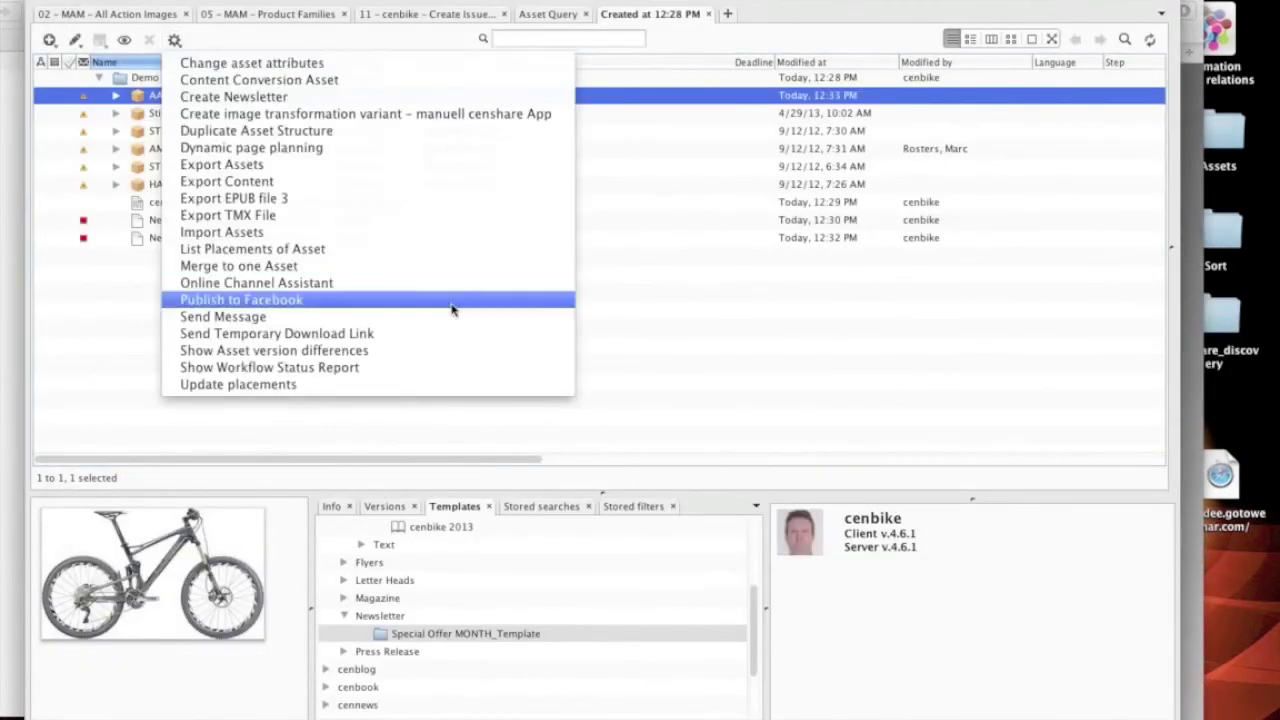
pyautogui.click(631, 303)
pyautogui.click(631, 303)
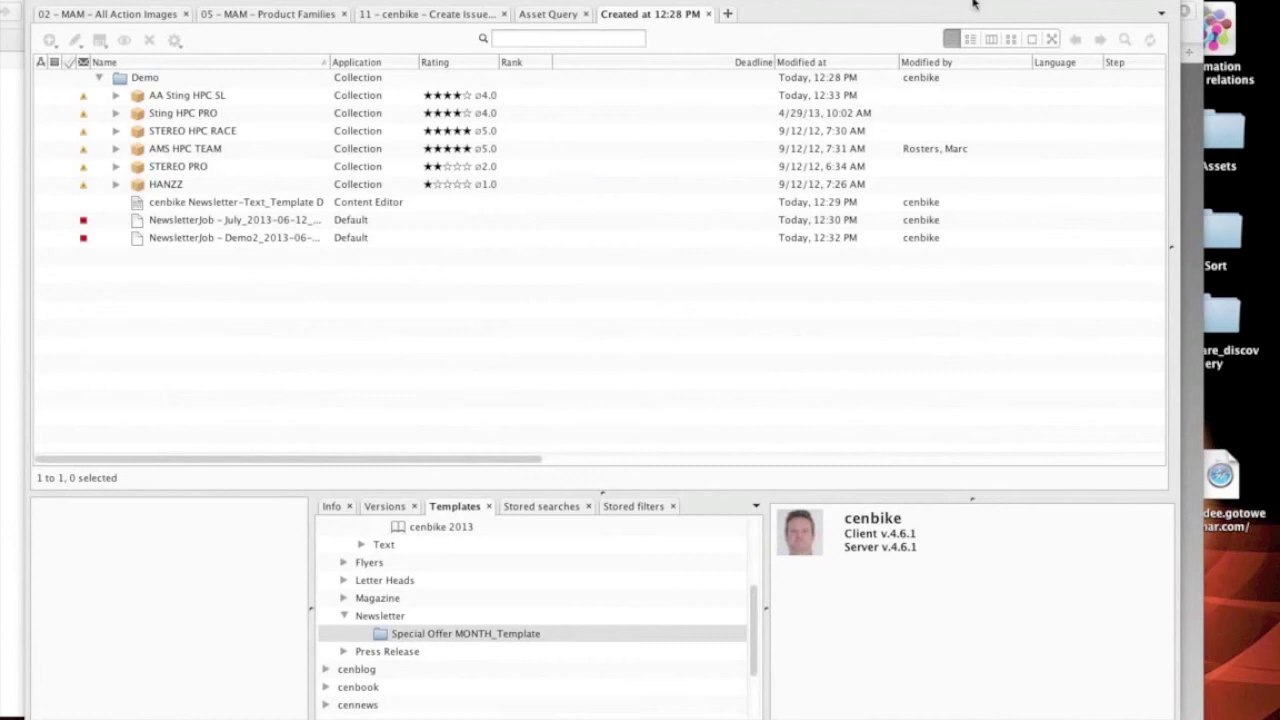
# Step: Back in Safari's cenbike special offer page, open the news.at homepage from its bookmark
pyautogui.press('super+Tab')
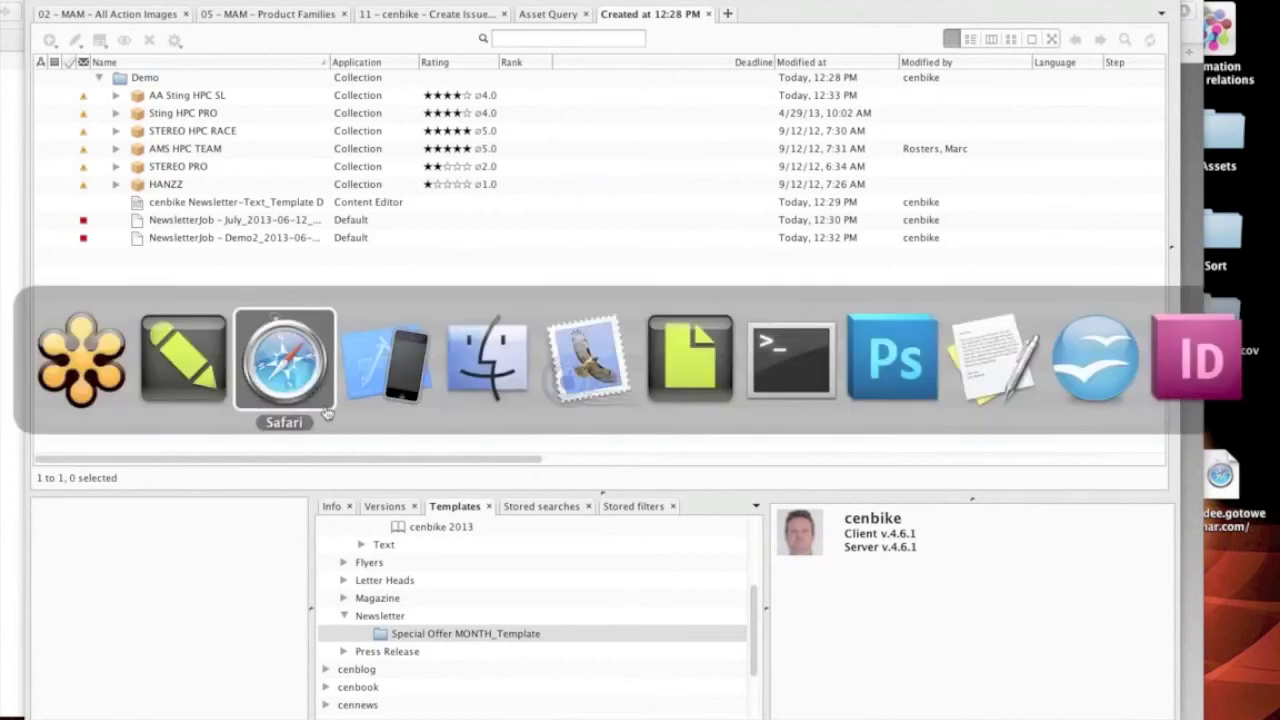
pyautogui.click(293, 376)
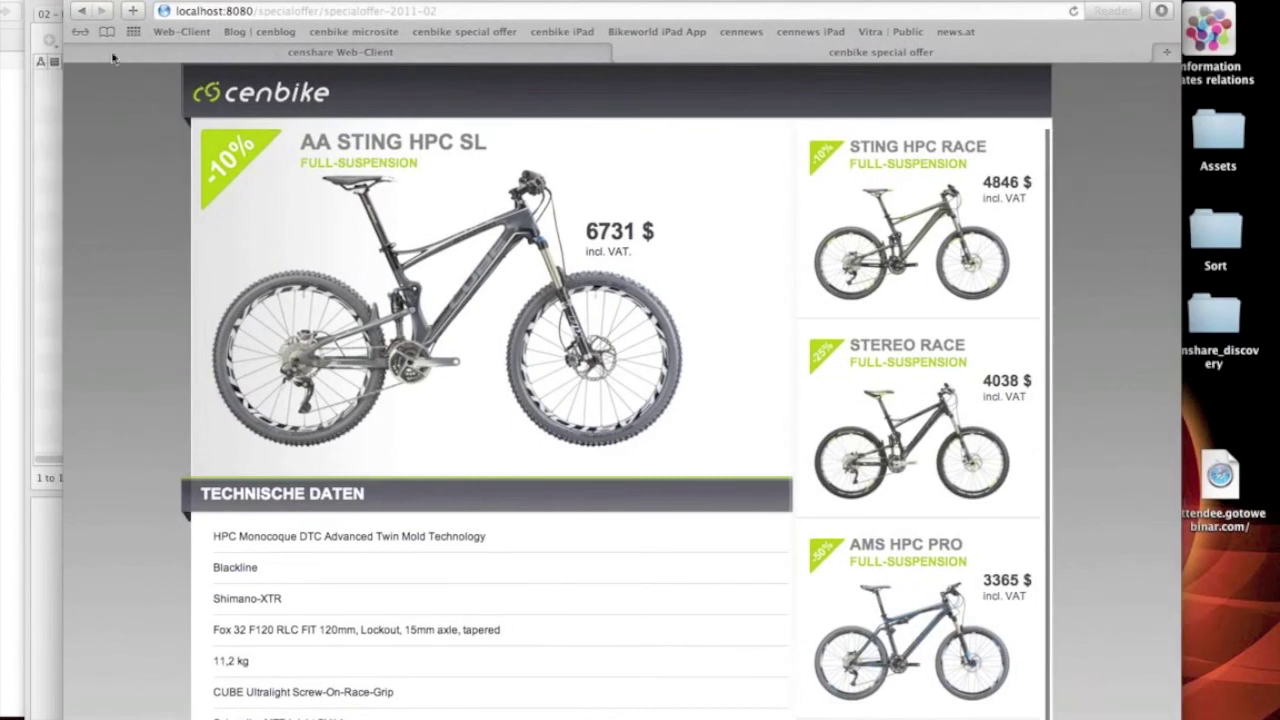
pyautogui.click(40, 110)
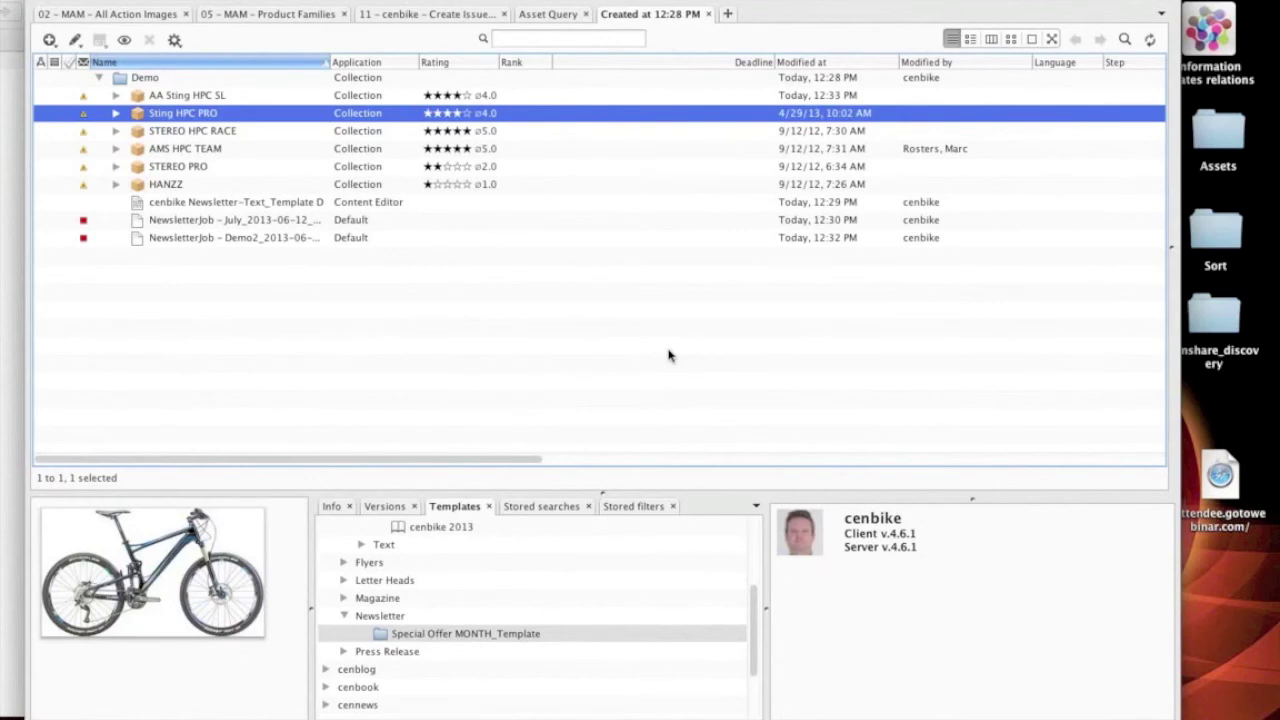
pyautogui.press('super+Tab')
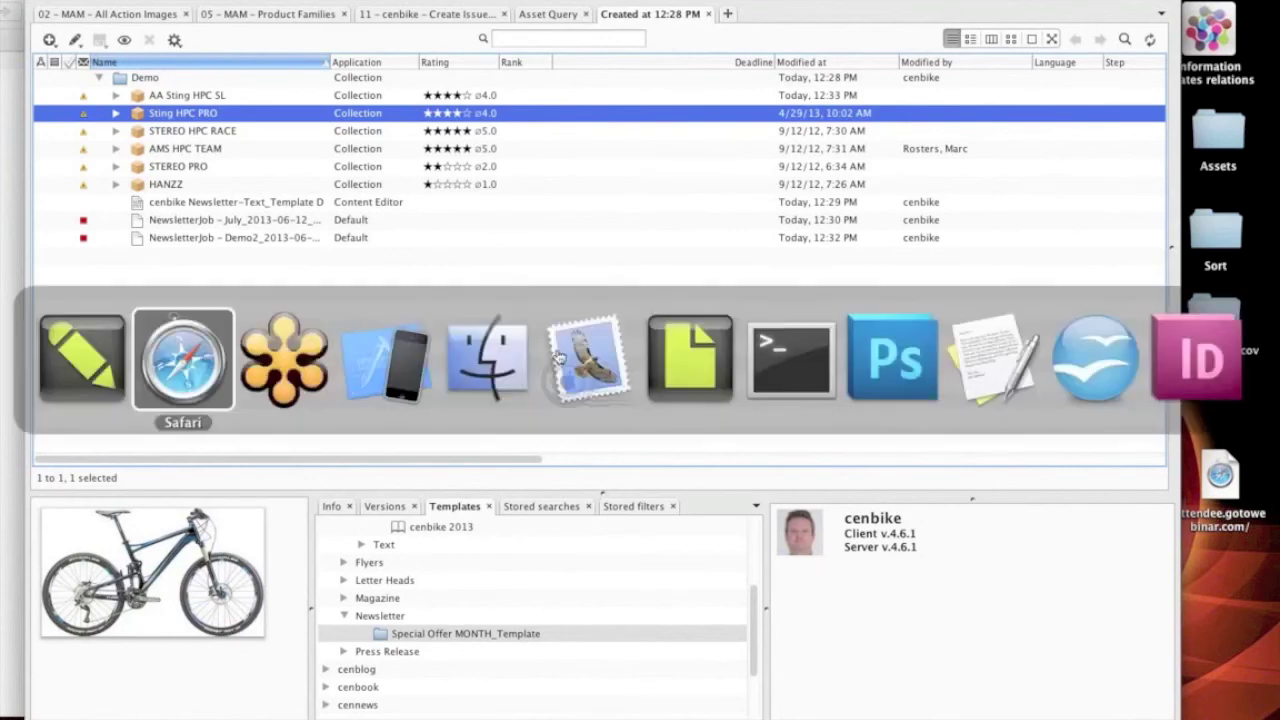
pyautogui.click(155, 372)
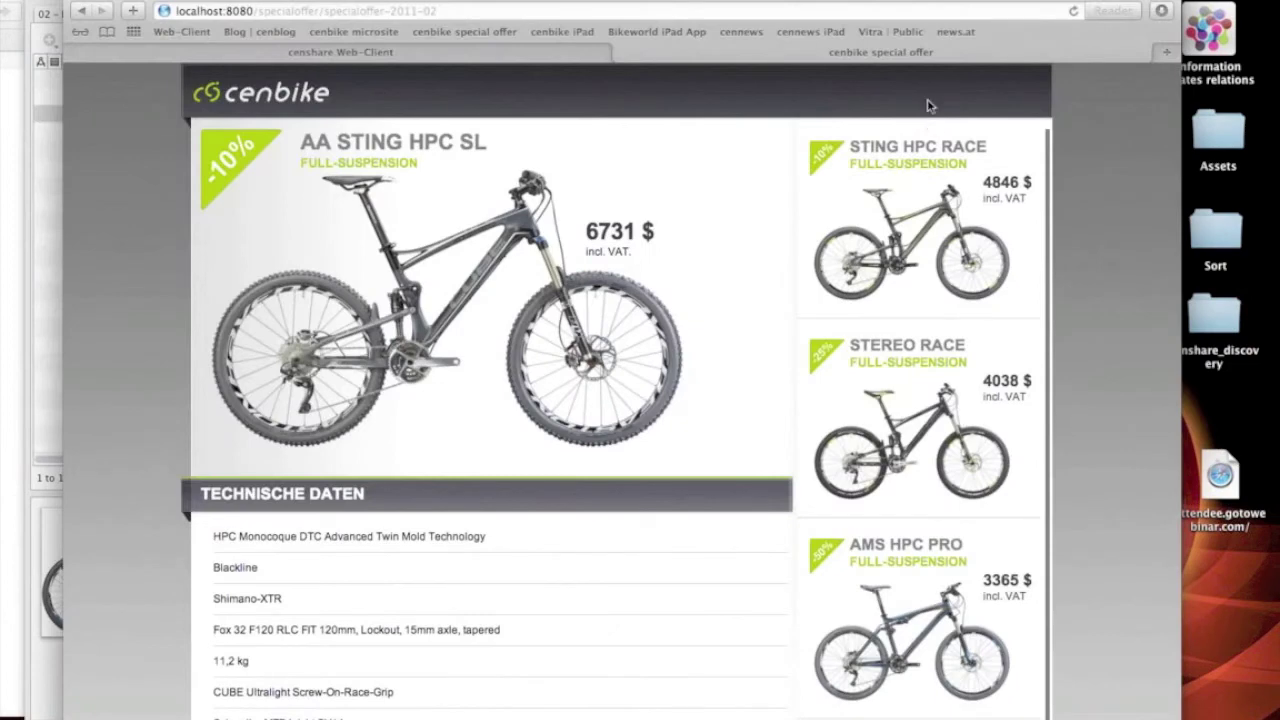
pyautogui.click(955, 32)
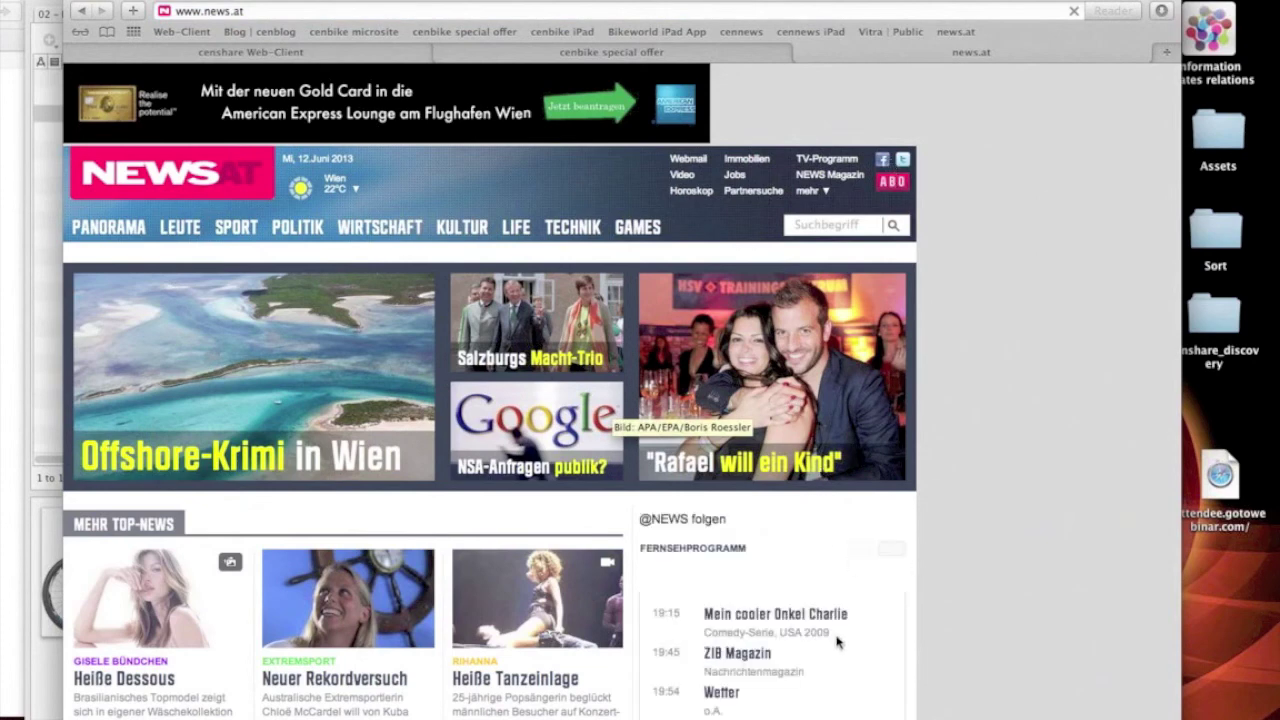
# Step: Scroll through the news.at page, then open a new Safari window and load the cenblog home page
pyautogui.scroll(-3, 810, 505)
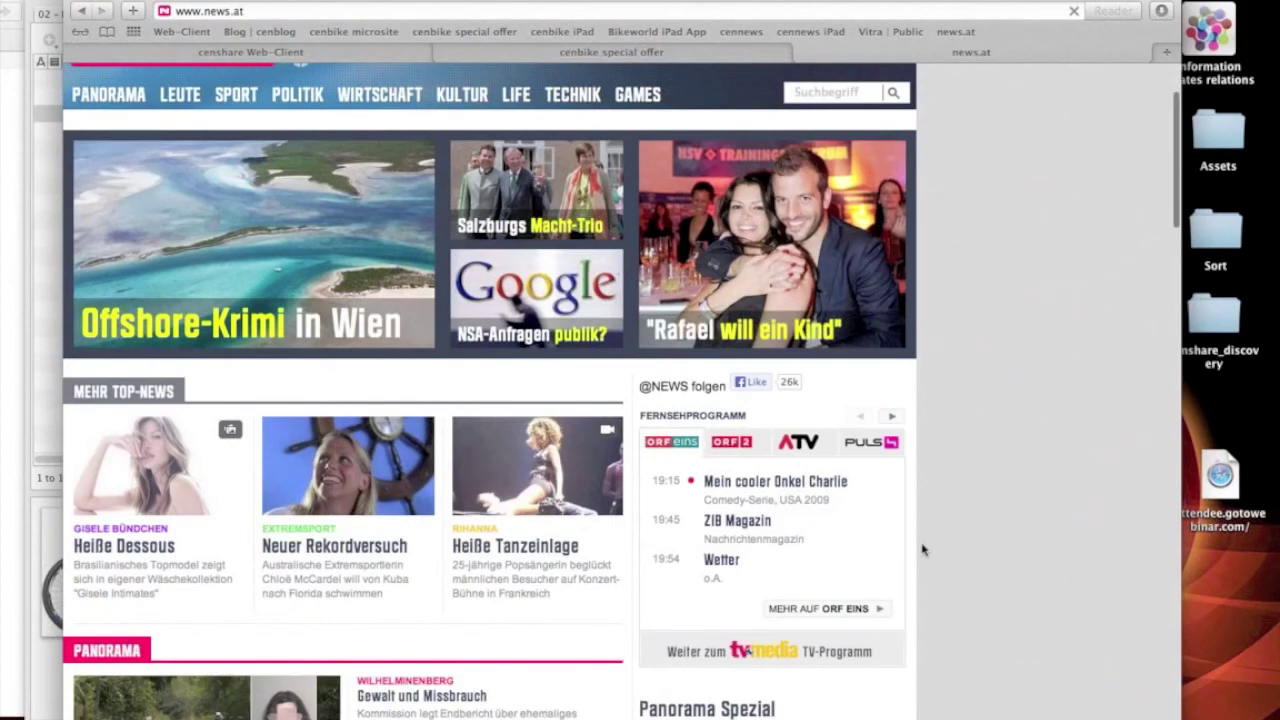
pyautogui.scroll(-10, 922, 548)
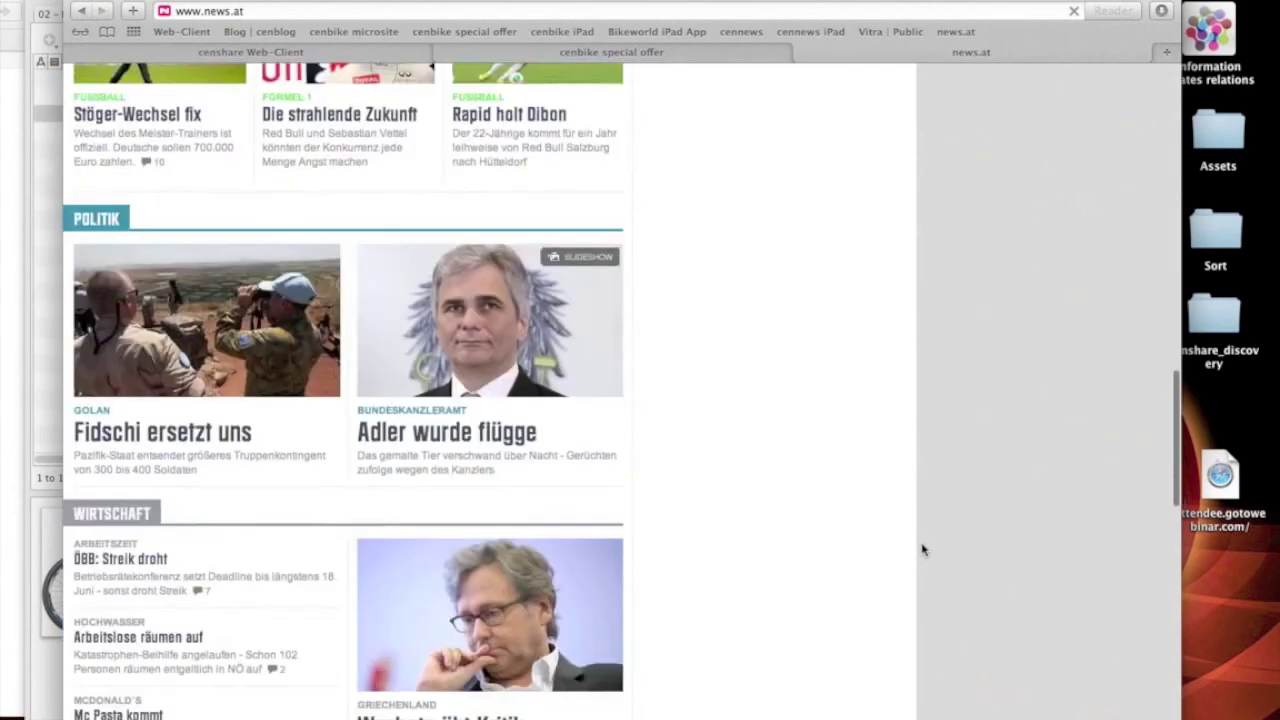
pyautogui.scroll(-15, 922, 548)
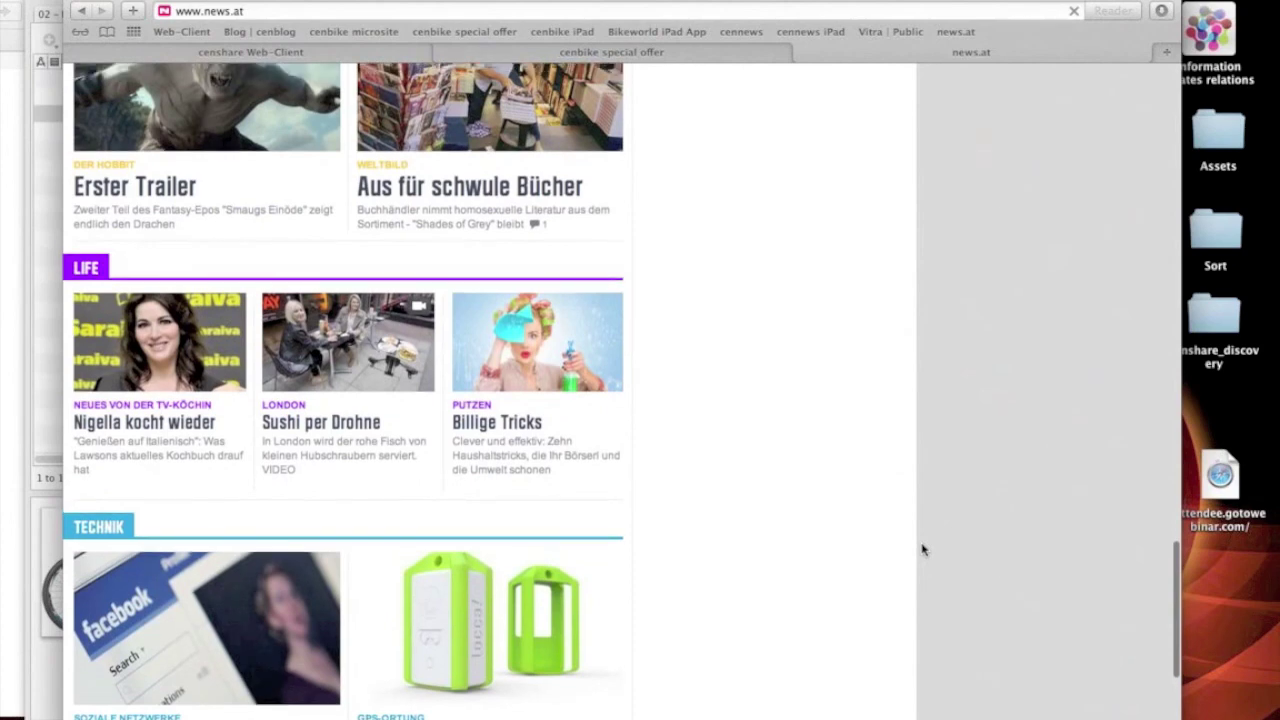
pyautogui.scroll(10, 922, 548)
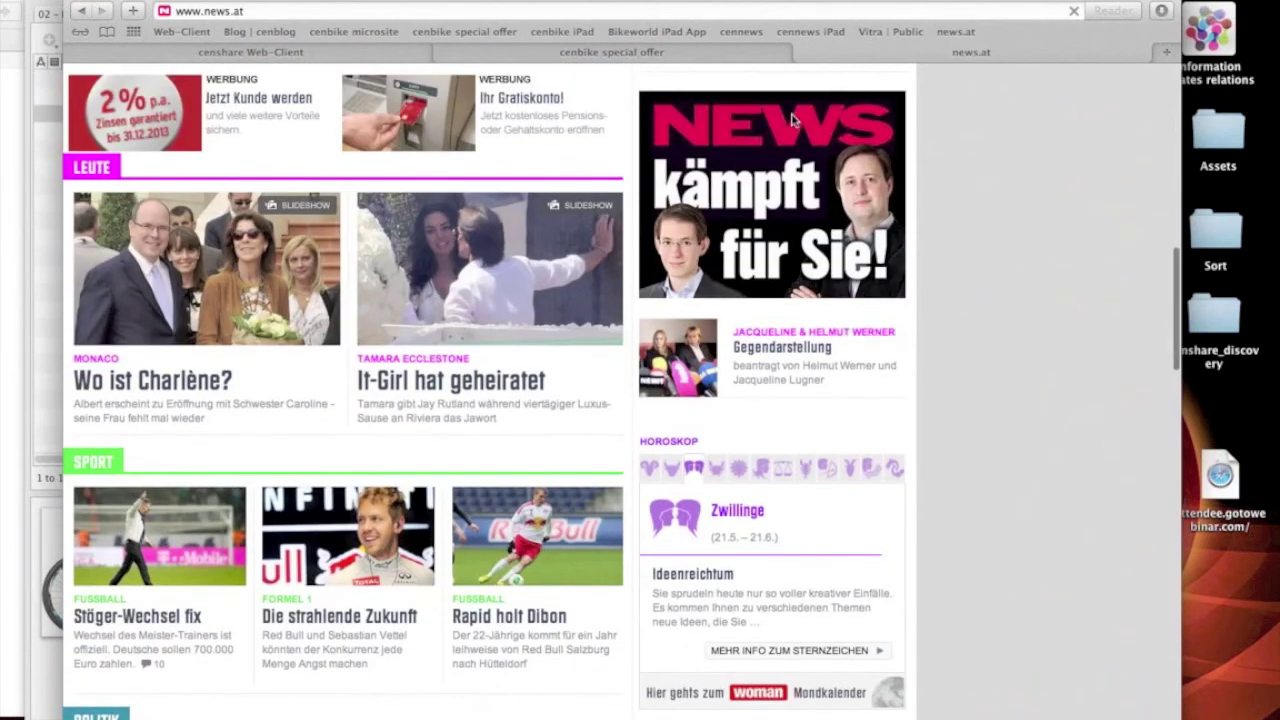
pyautogui.press('super+n')
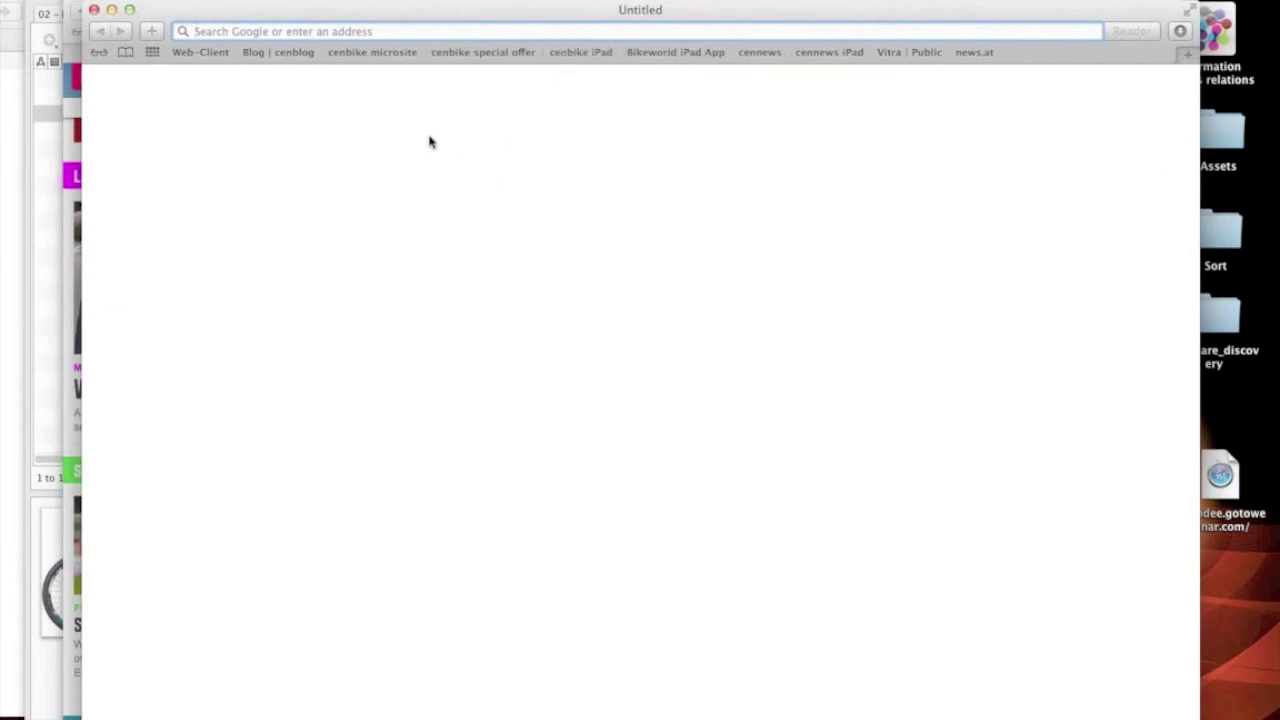
pyautogui.click(296, 52)
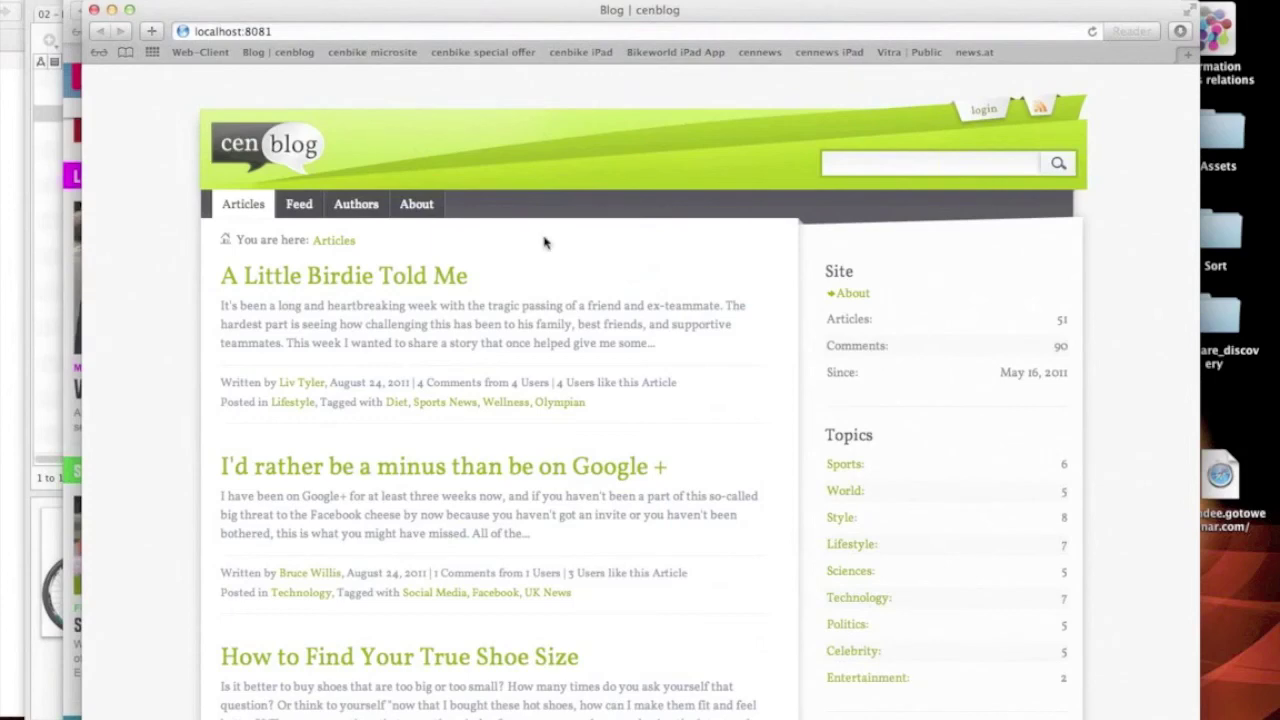
# Step: Switch from the cenblog page back to the censhare client
pyautogui.press('super+Tab')
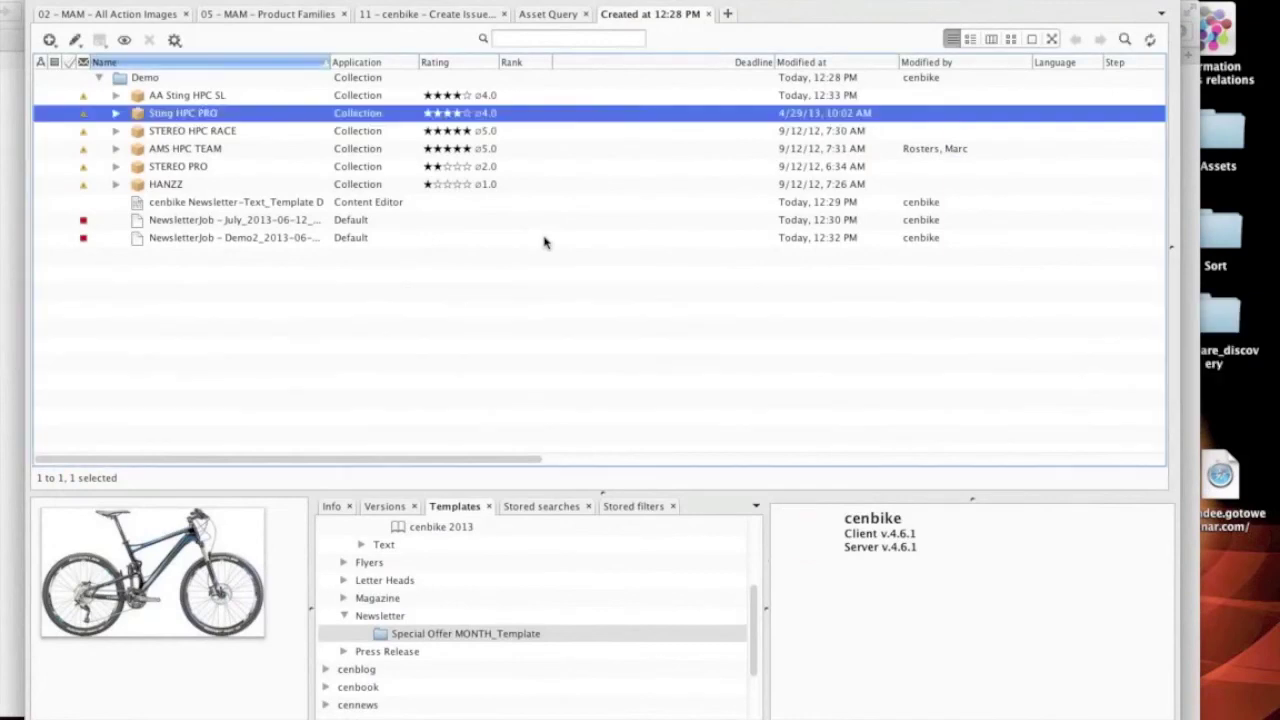
# Step: Expand AA Sting HPC SL and Sting-HPC-SL_Video, then preview cenbike-demo-video.mp4
pyautogui.click(544, 238)
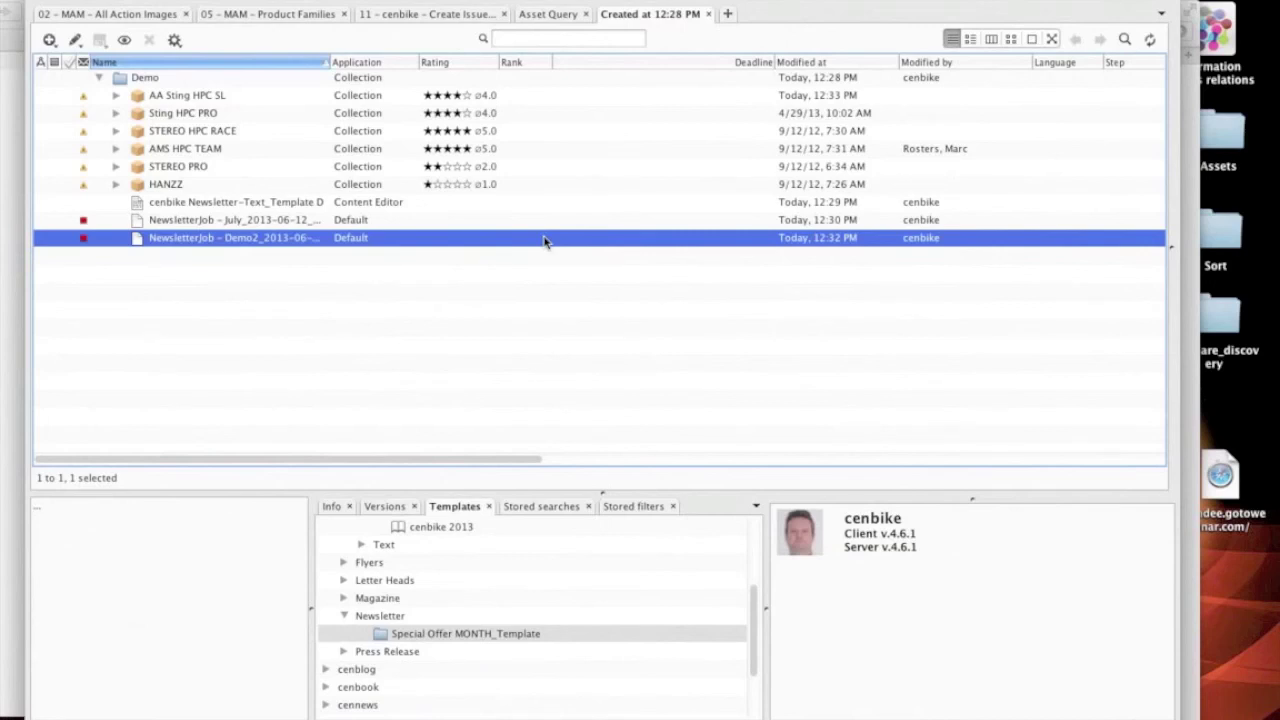
pyautogui.click(115, 95)
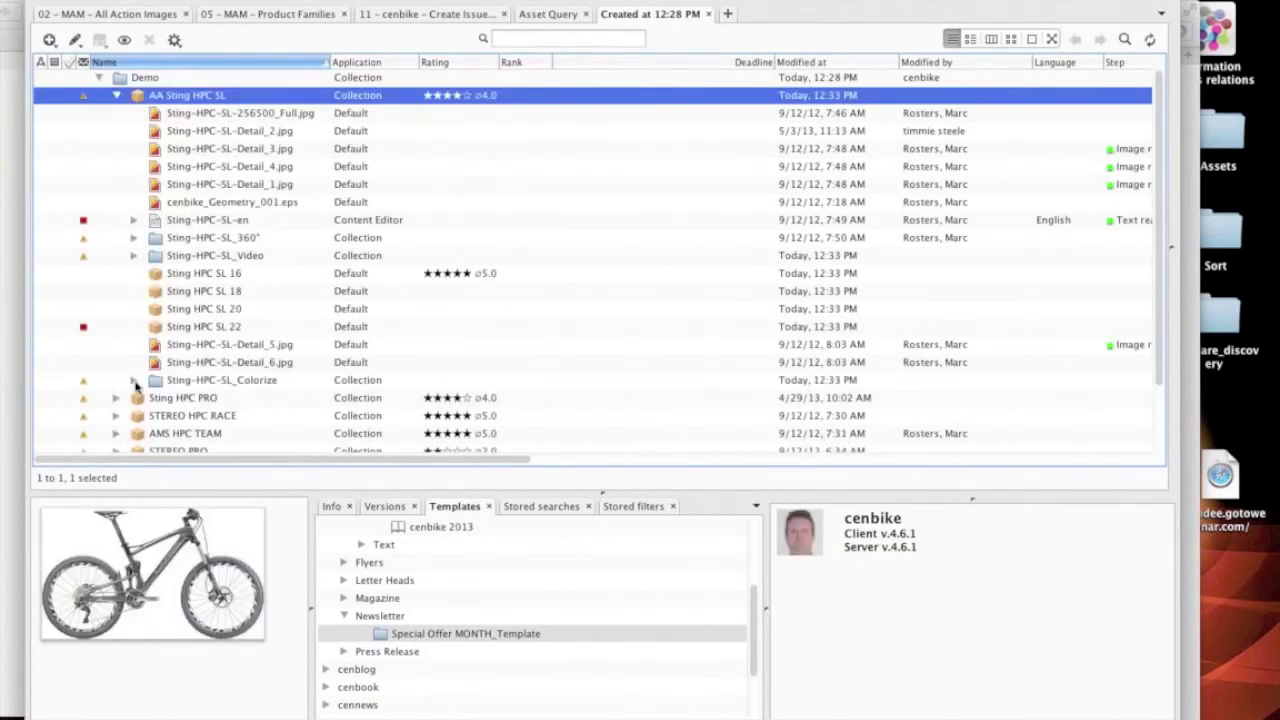
pyautogui.click(134, 256)
pyautogui.click(181, 278)
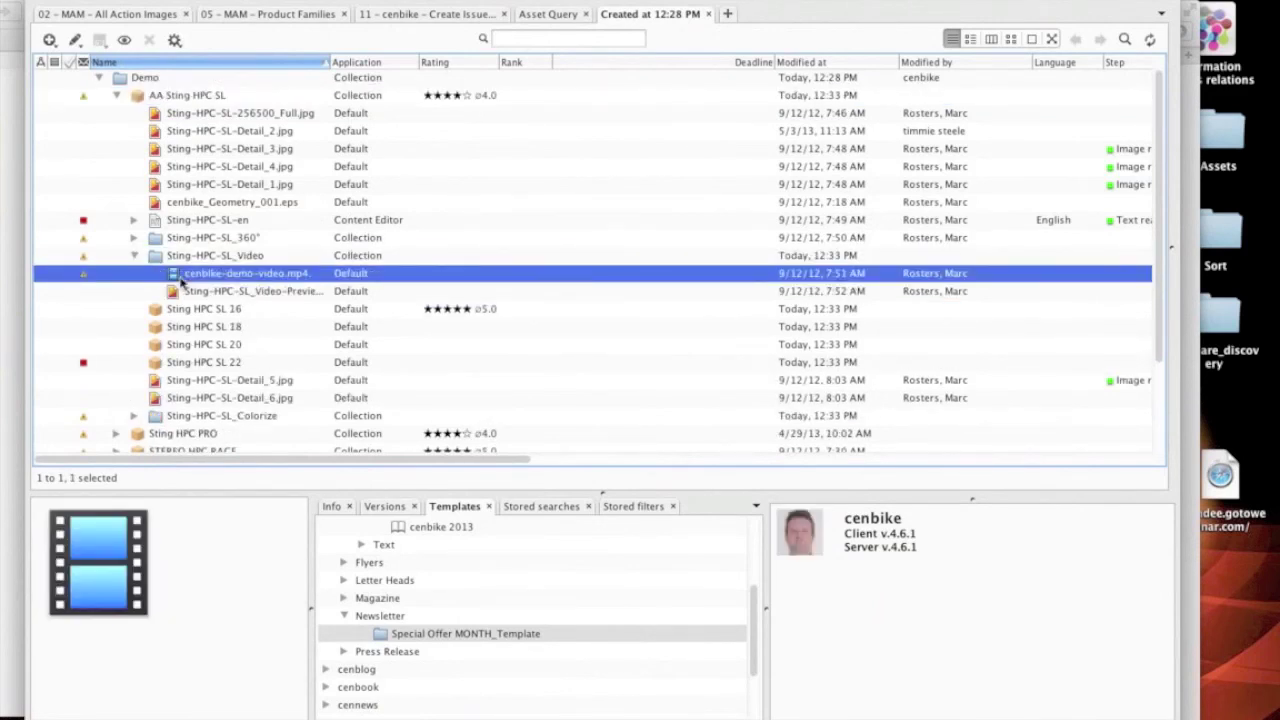
pyautogui.doubleClick(181, 283)
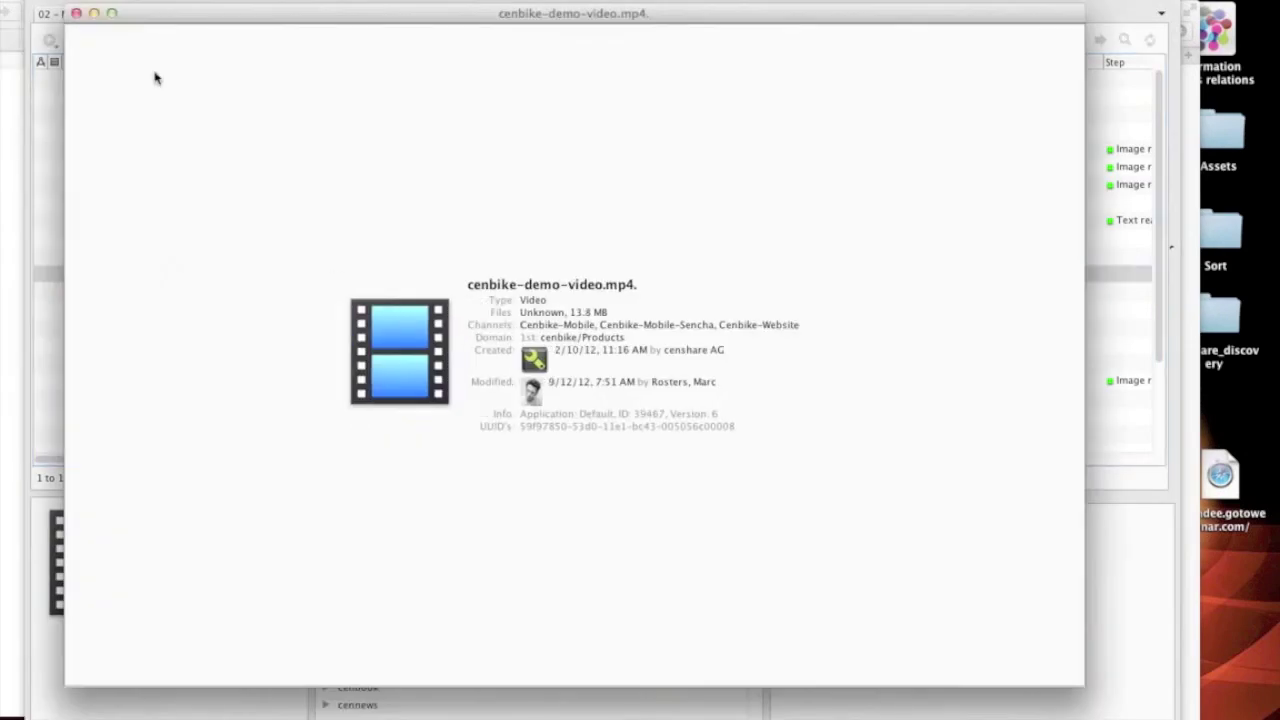
# Step: Close the cenbike-demo-video.mp4 preview window
pyautogui.click(76, 13)
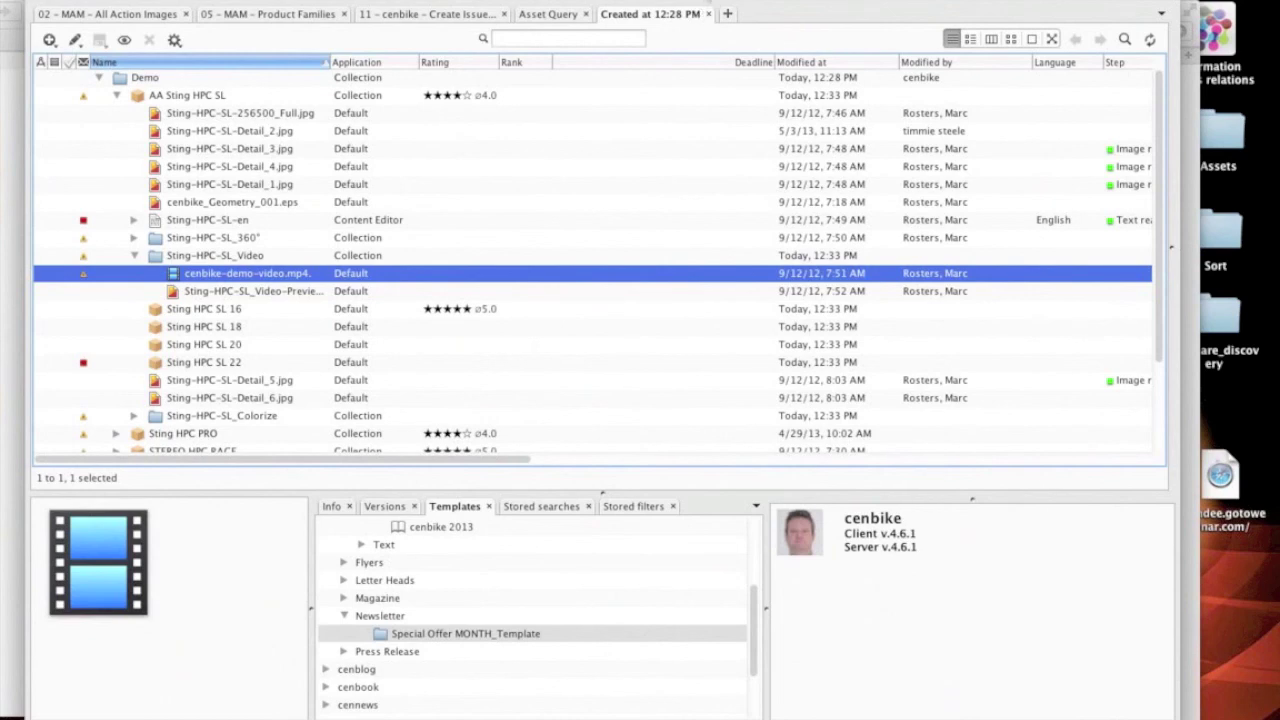
# Step: Move the censhare window aside and position the blank Safari window at the top of the screen
pyautogui.moveTo(706, 0); pyautogui.dragTo(853, 0)
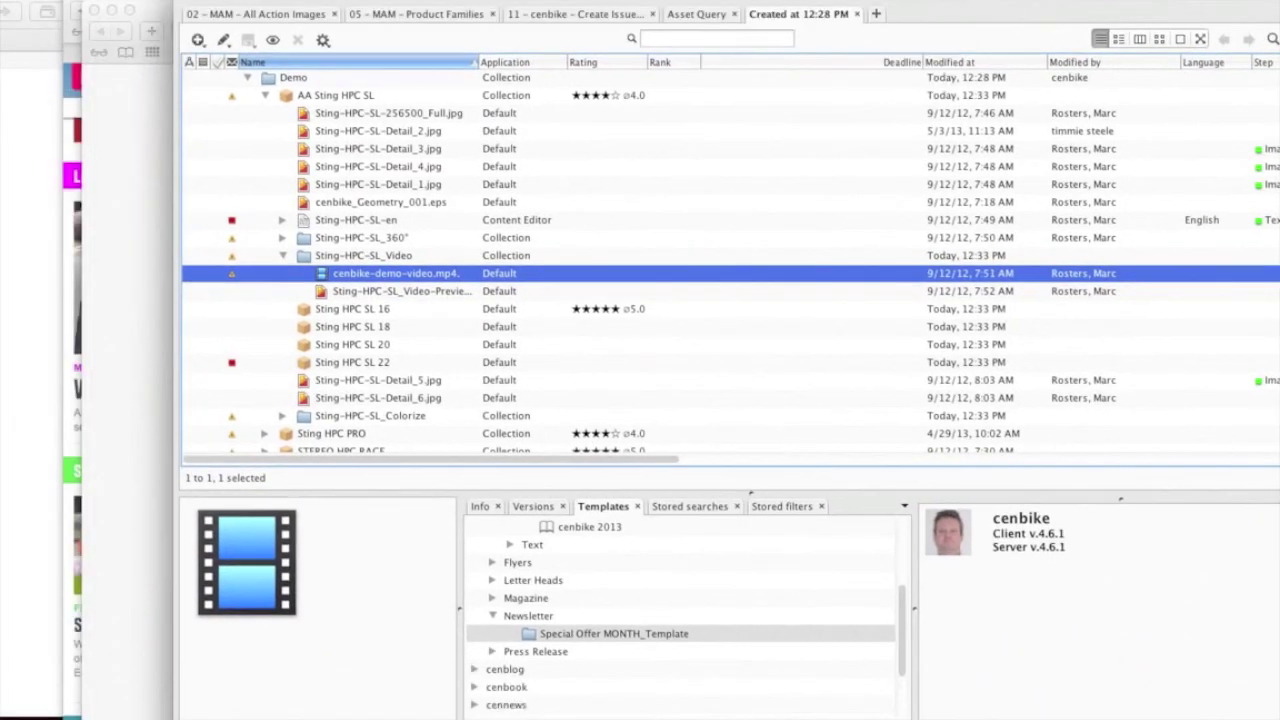
pyautogui.click(112, 104)
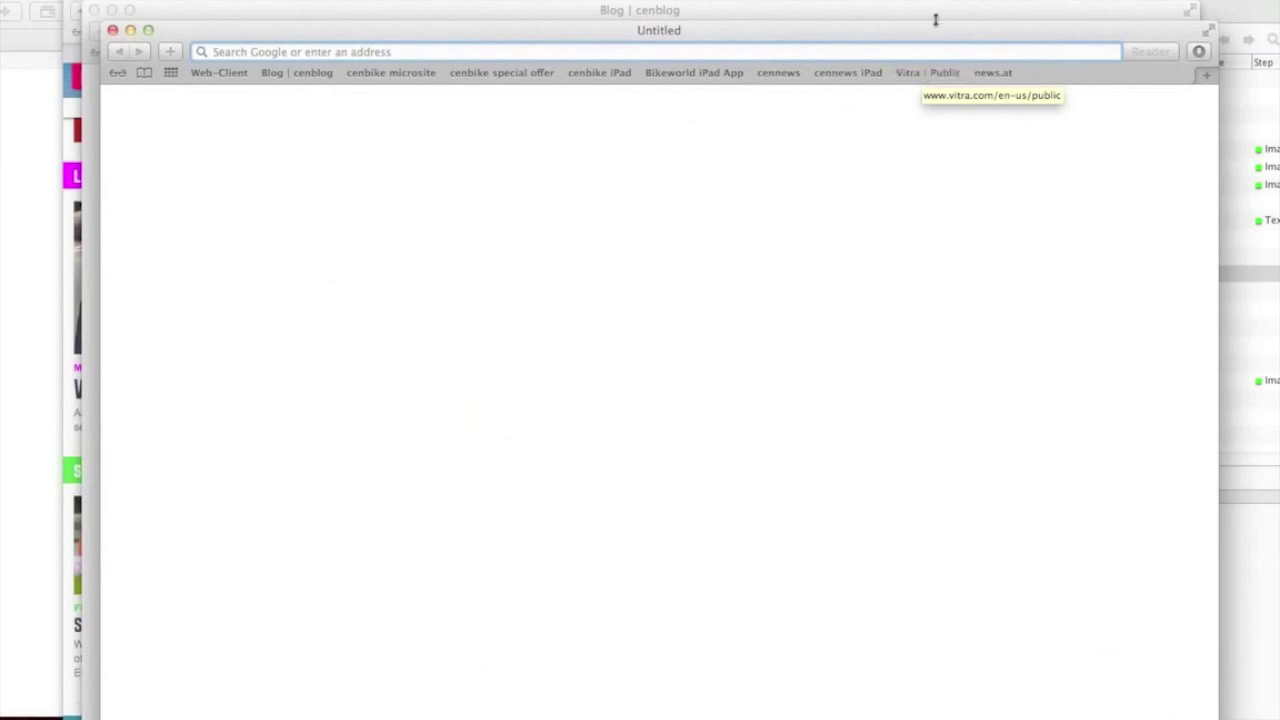
pyautogui.moveTo(935, 36); pyautogui.dragTo(903, 11)
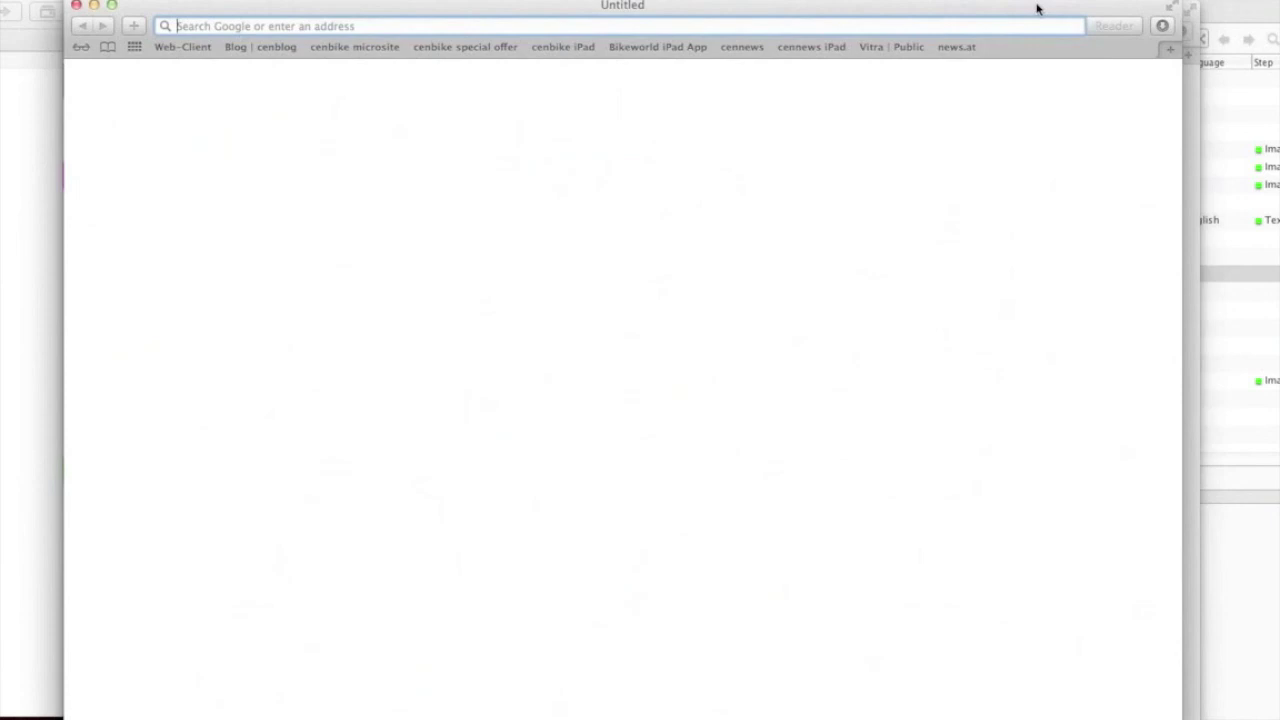
pyautogui.moveTo(1010, 5); pyautogui.dragTo(987, 0)
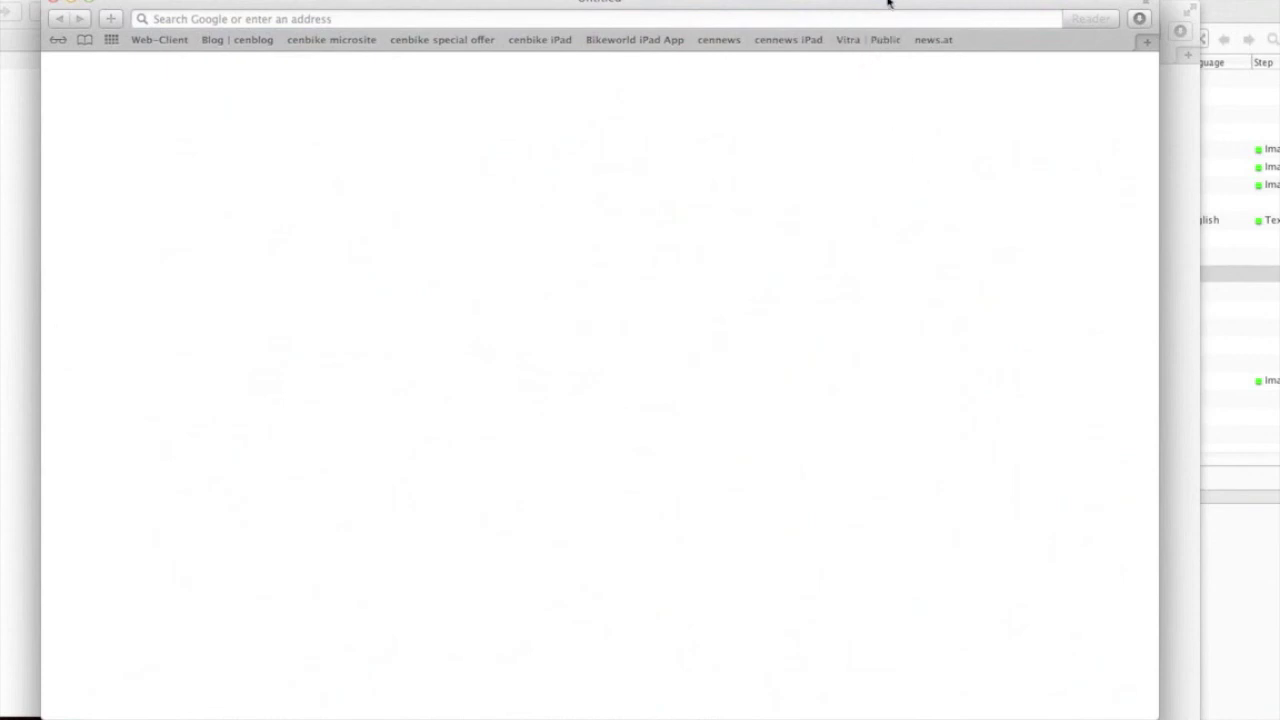
pyautogui.moveTo(888, 3); pyautogui.dragTo(860, 1)
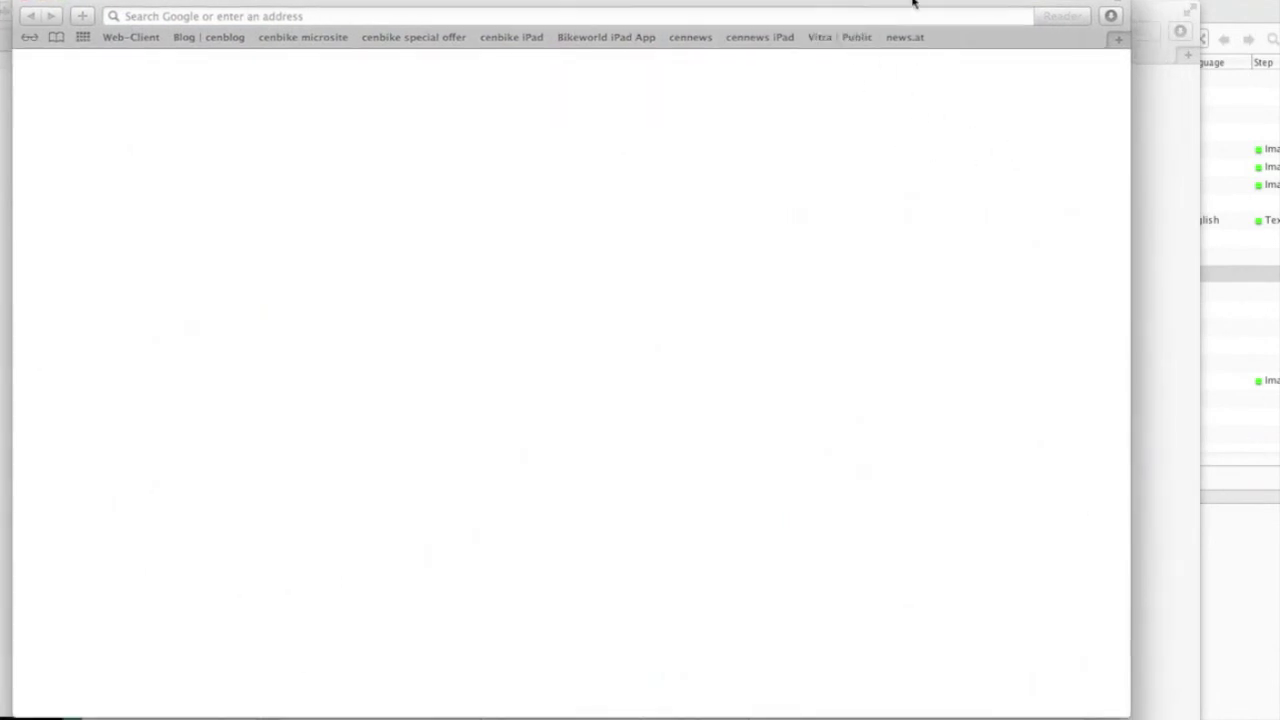
pyautogui.moveTo(914, 0); pyautogui.dragTo(966, 442)
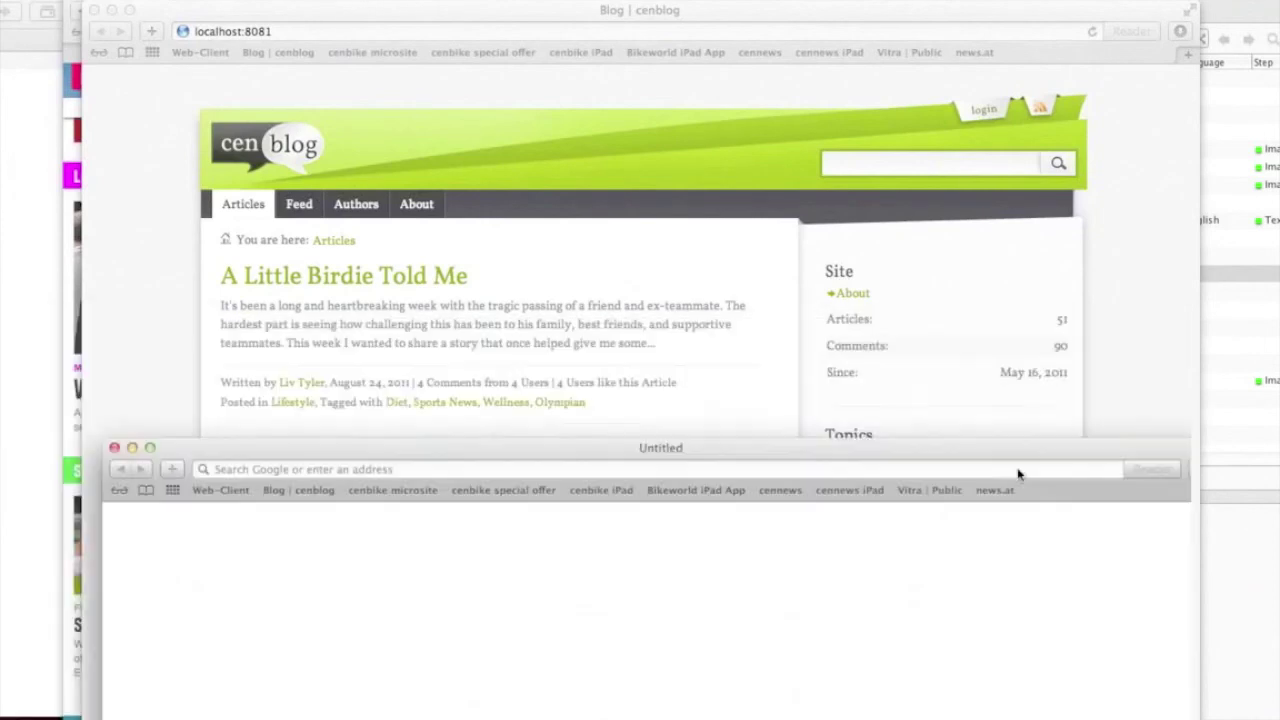
pyautogui.moveTo(1018, 474); pyautogui.dragTo(883, 16)
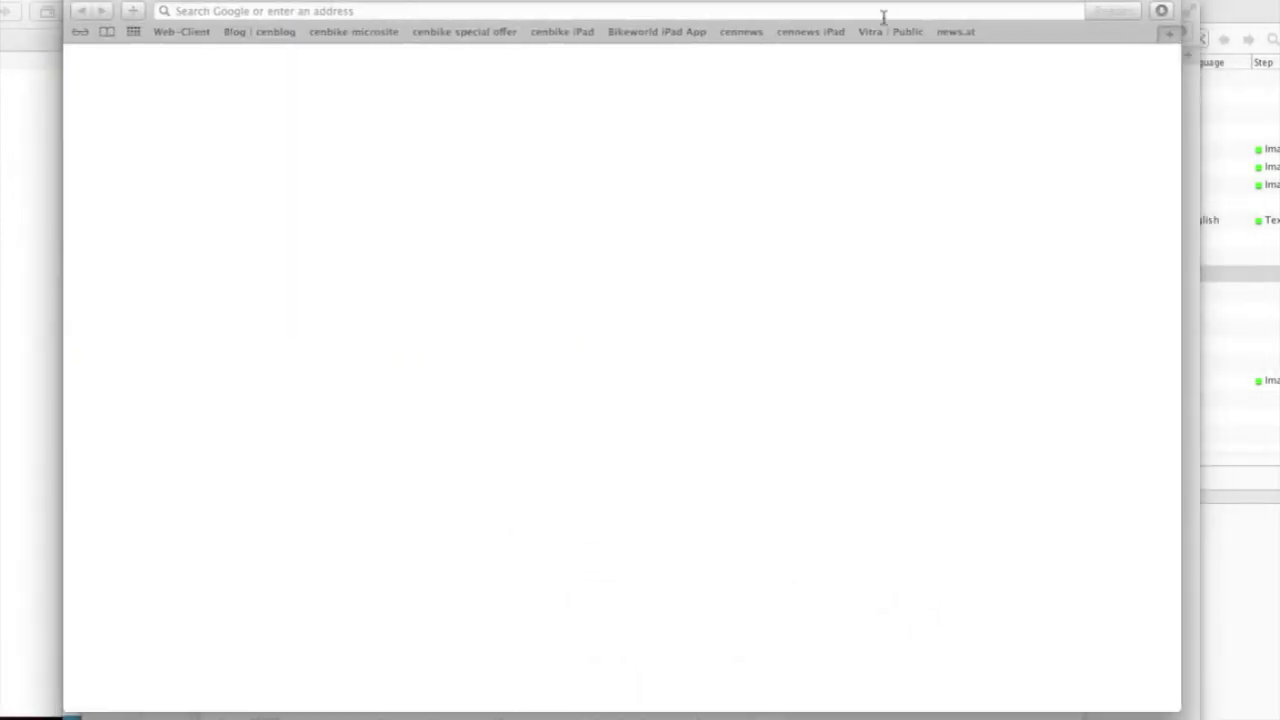
# Step: Open the Vitra Public website and advance the carousel past Airports & Transportation to Eames Tandem Seating
pyautogui.click(890, 31)
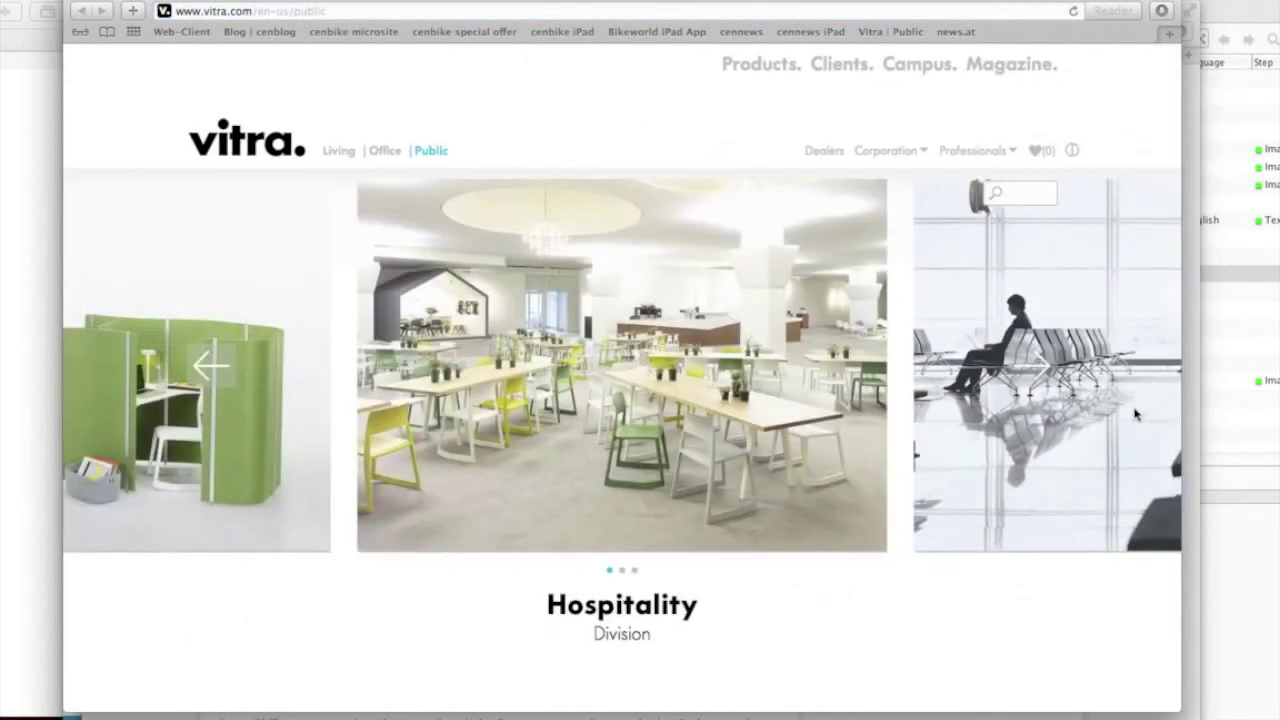
pyautogui.click(1036, 436)
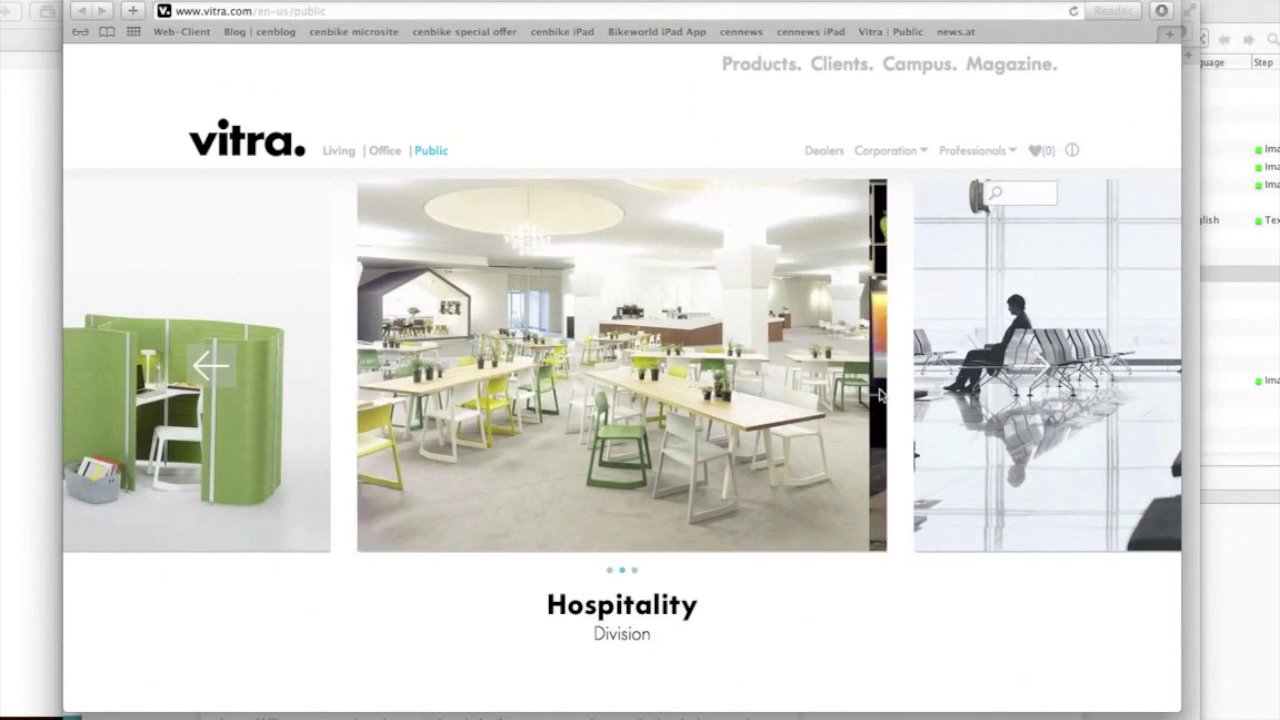
pyautogui.click(1030, 365)
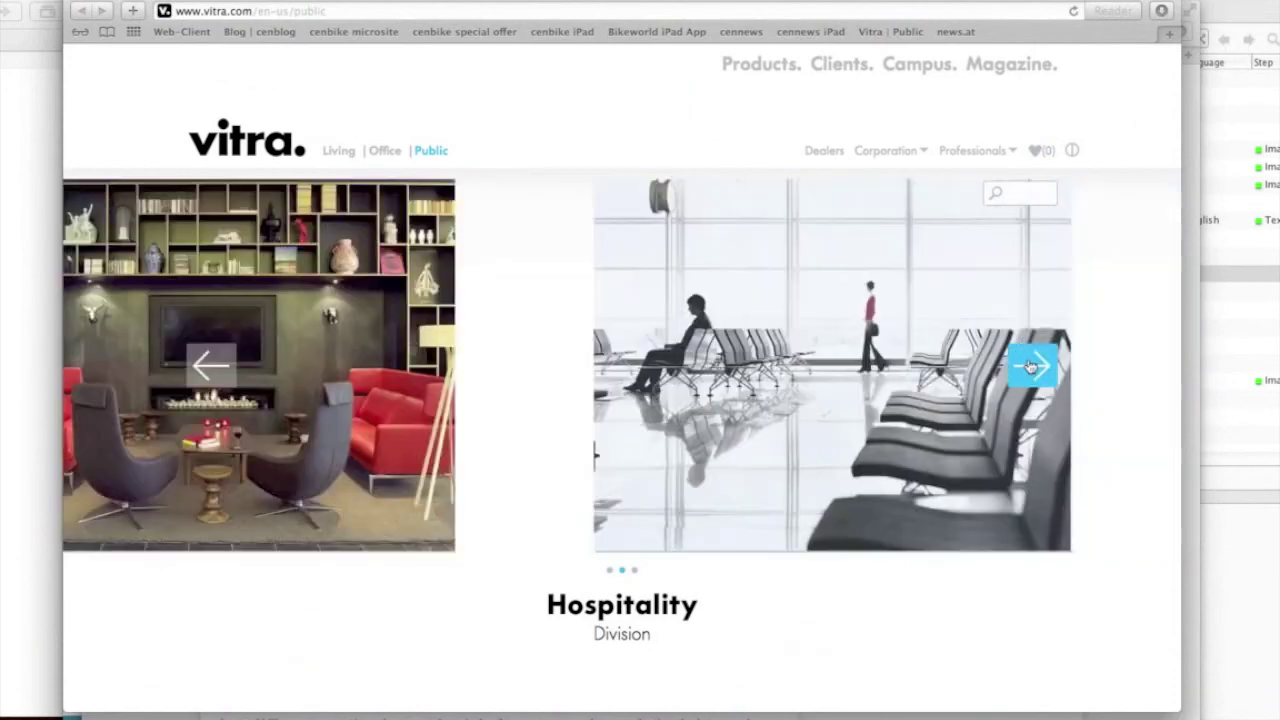
pyautogui.click(1030, 365)
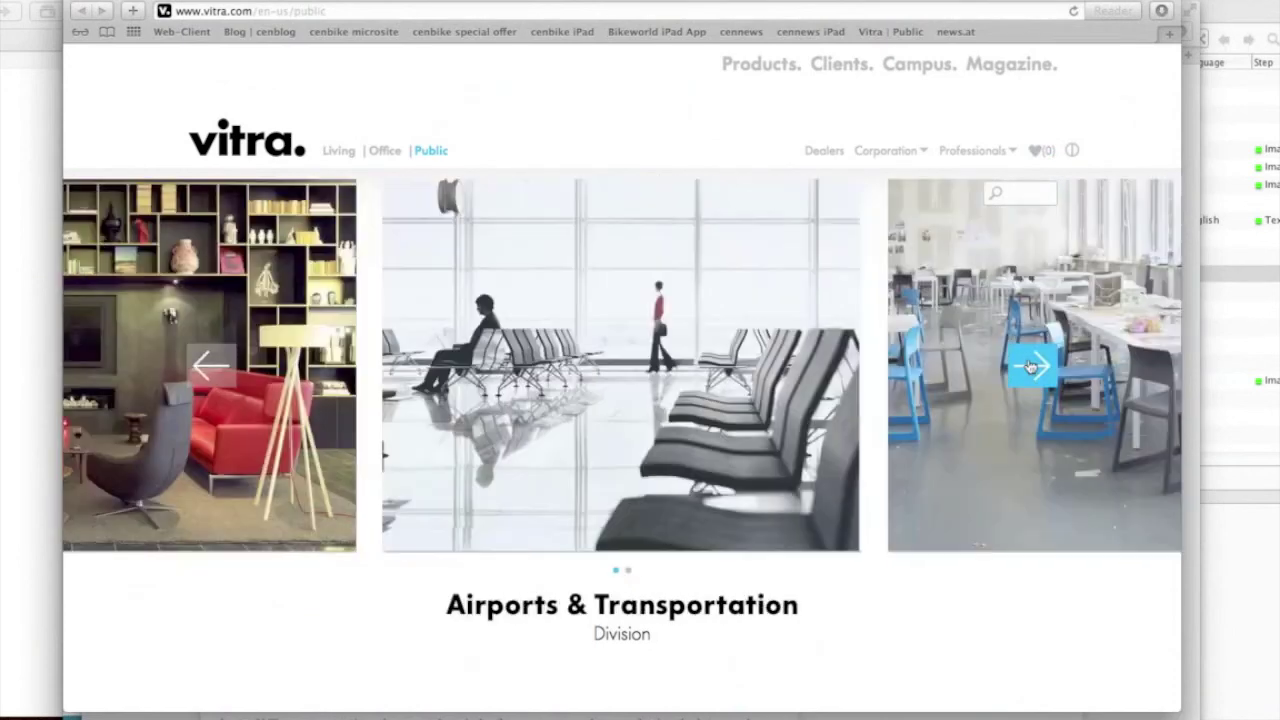
pyautogui.click(1030, 365)
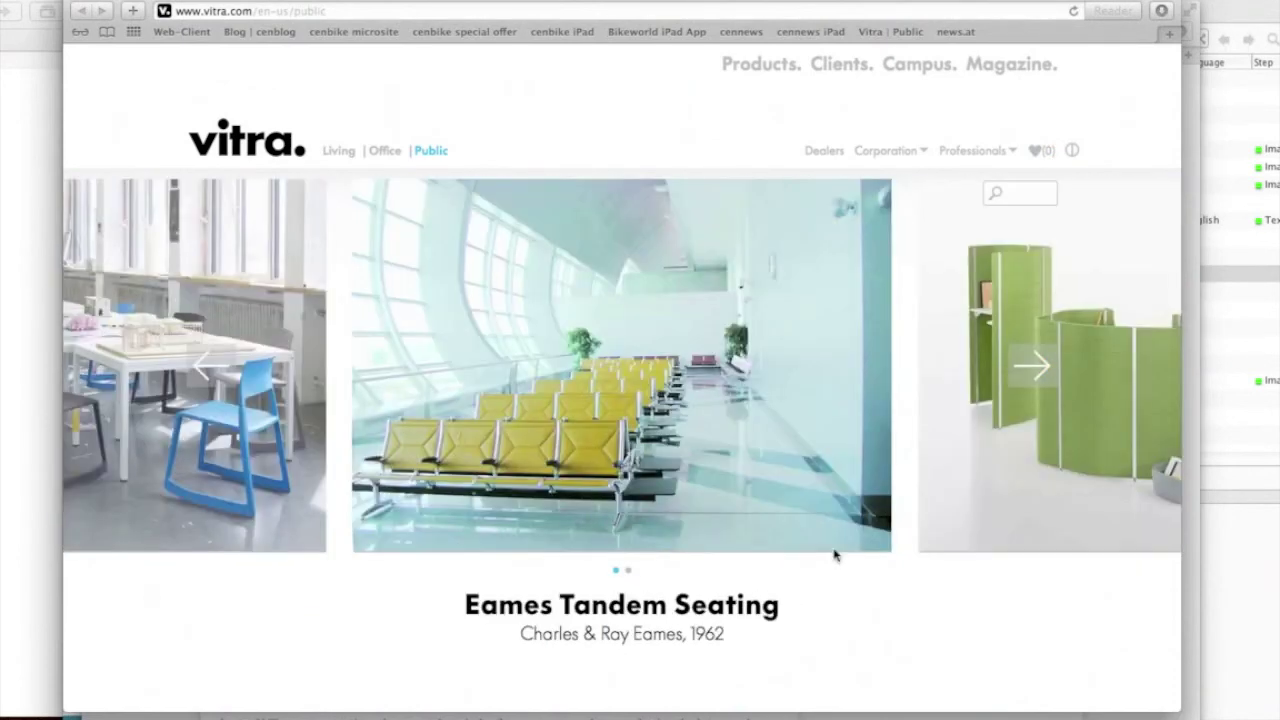
# Step: Scroll down through the News and References sections and back up to the top
pyautogui.scroll(-10, 834, 551)
pyautogui.scroll(-15, 834, 553)
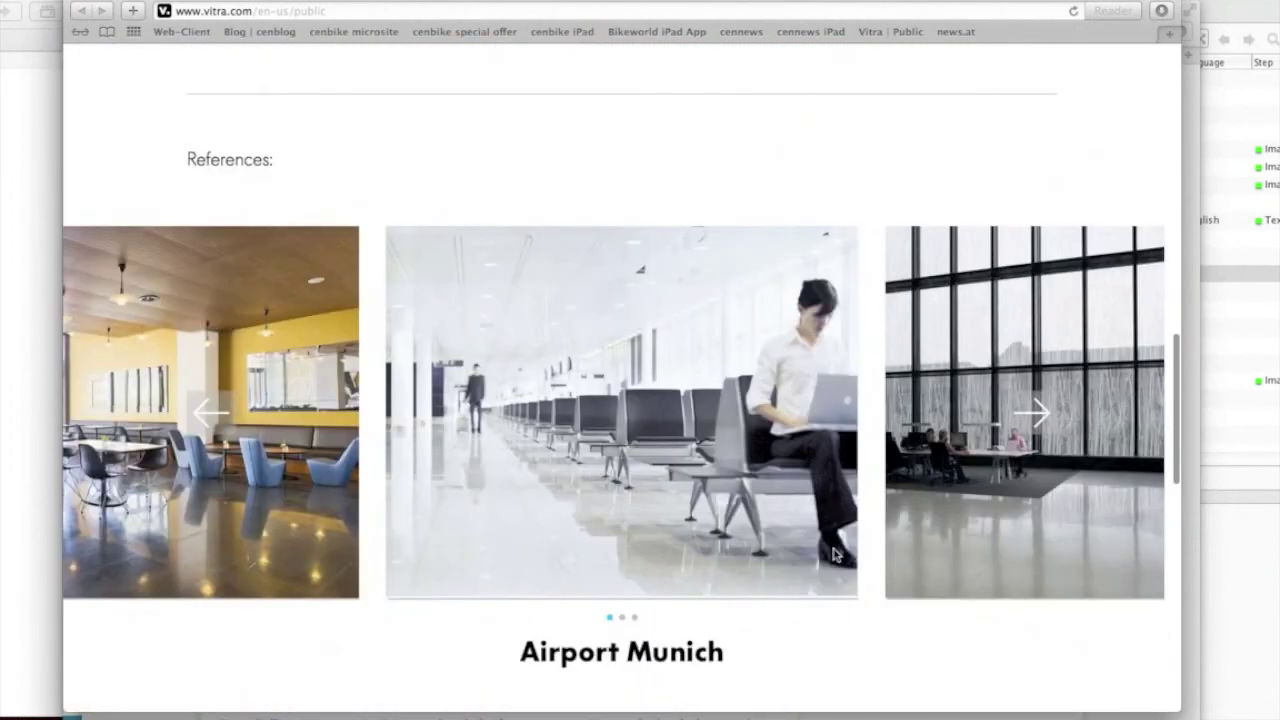
pyautogui.scroll(20, 834, 553)
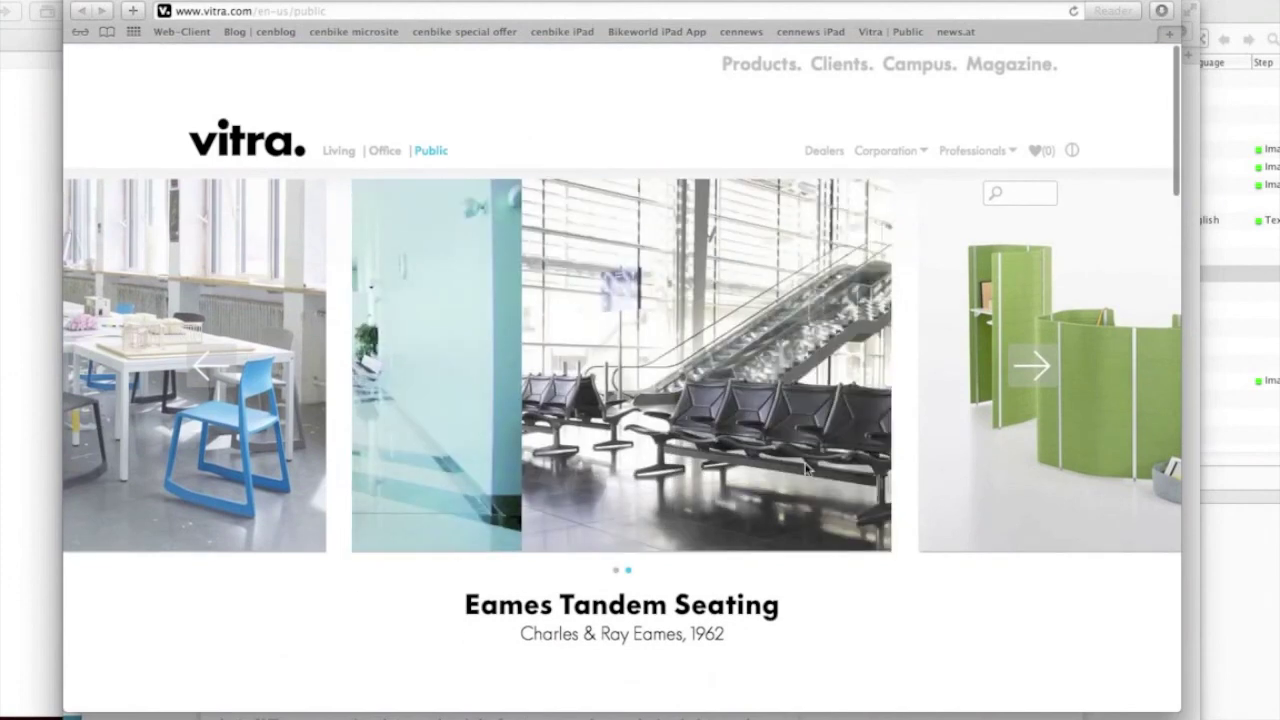
pyautogui.scroll(-2, 884, 494)
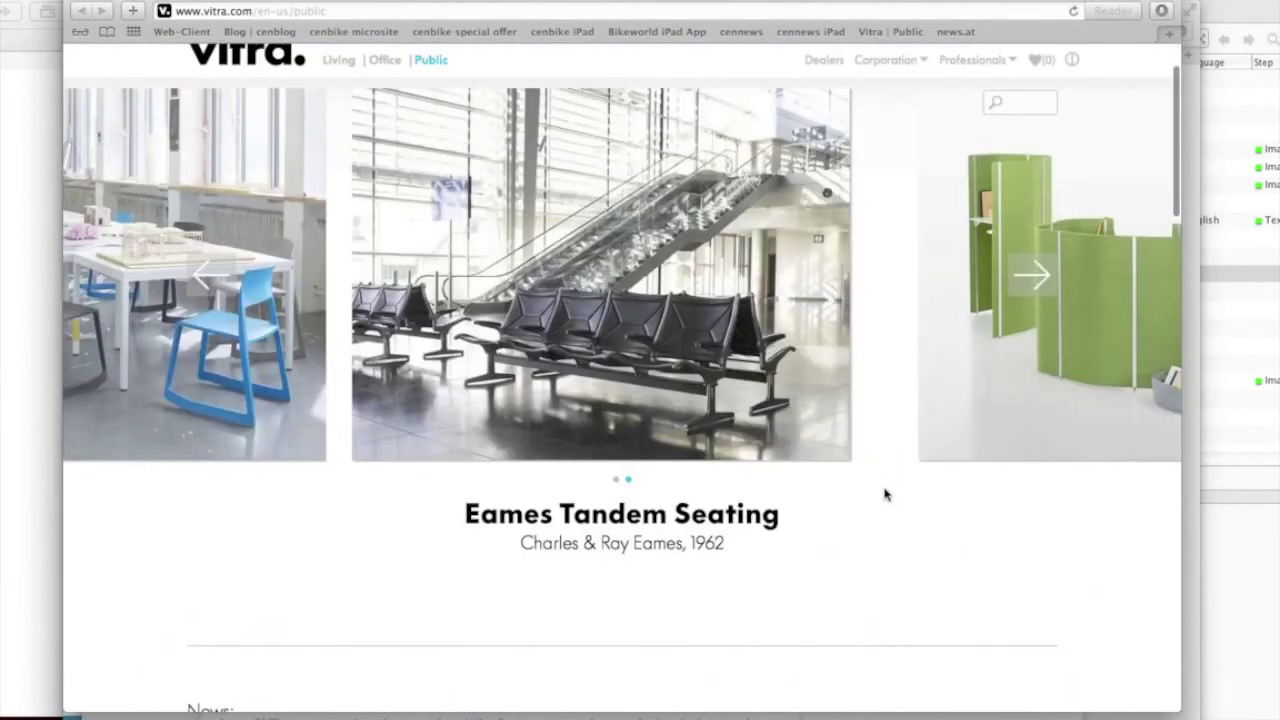
pyautogui.scroll(2, 884, 494)
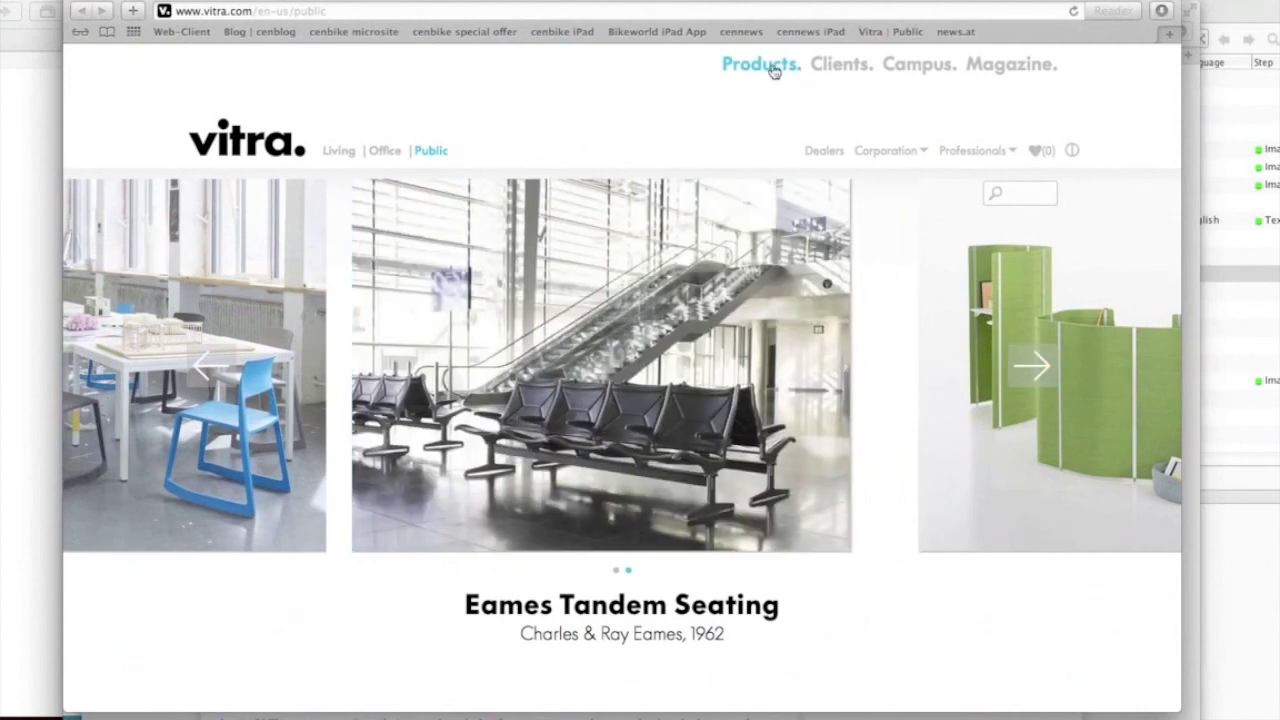
pyautogui.press('super+Tab')
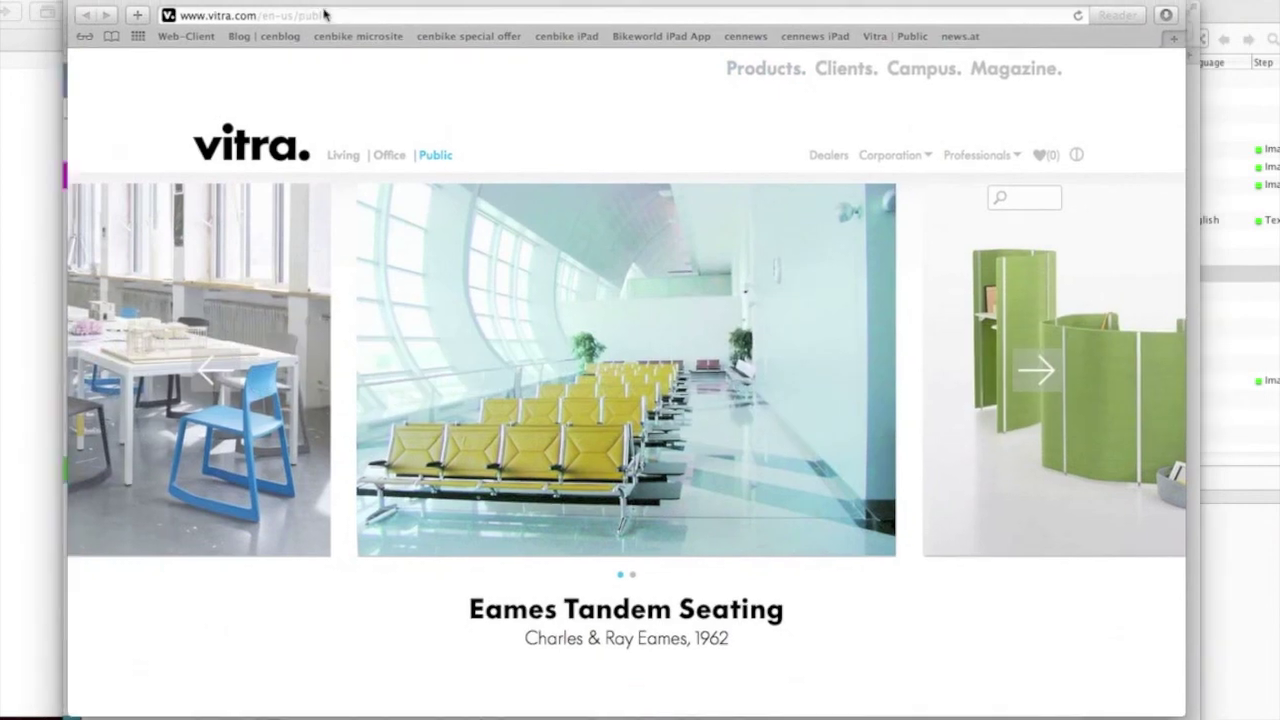
pyautogui.moveTo(323, 11); pyautogui.dragTo(344, 30)
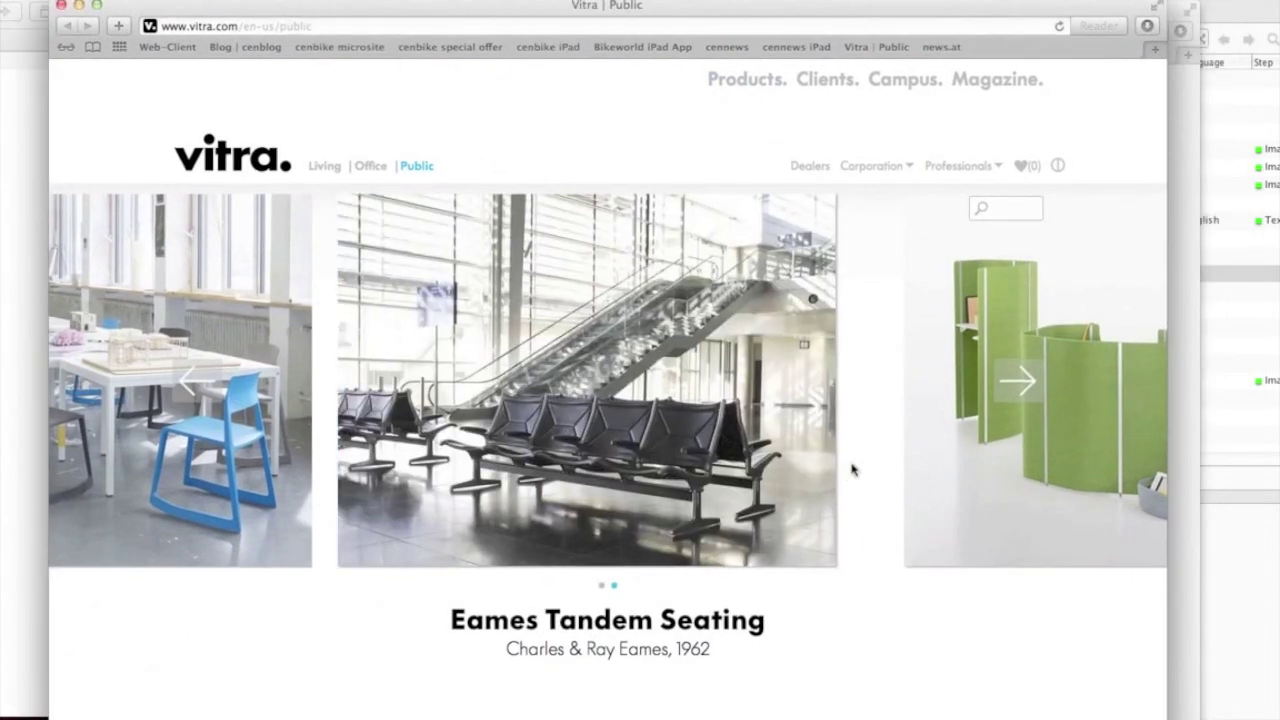
pyautogui.click(985, 386)
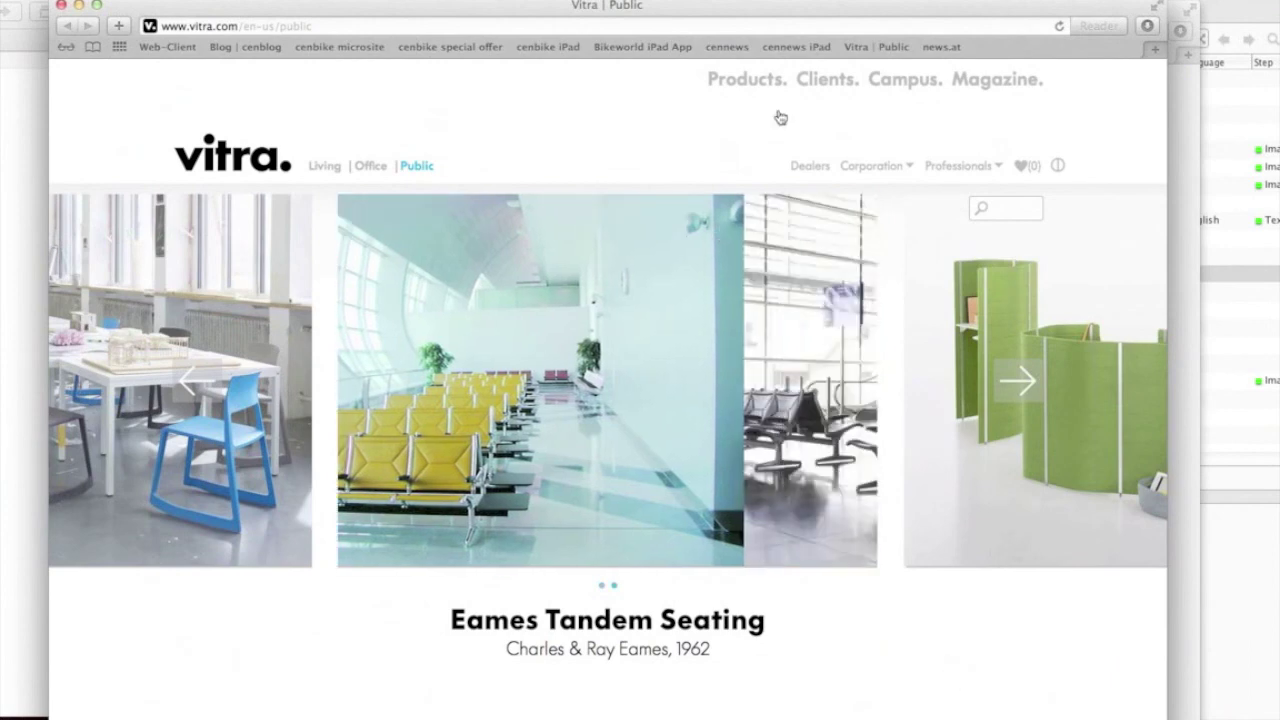
pyautogui.moveTo(764, 11); pyautogui.dragTo(749, 3)
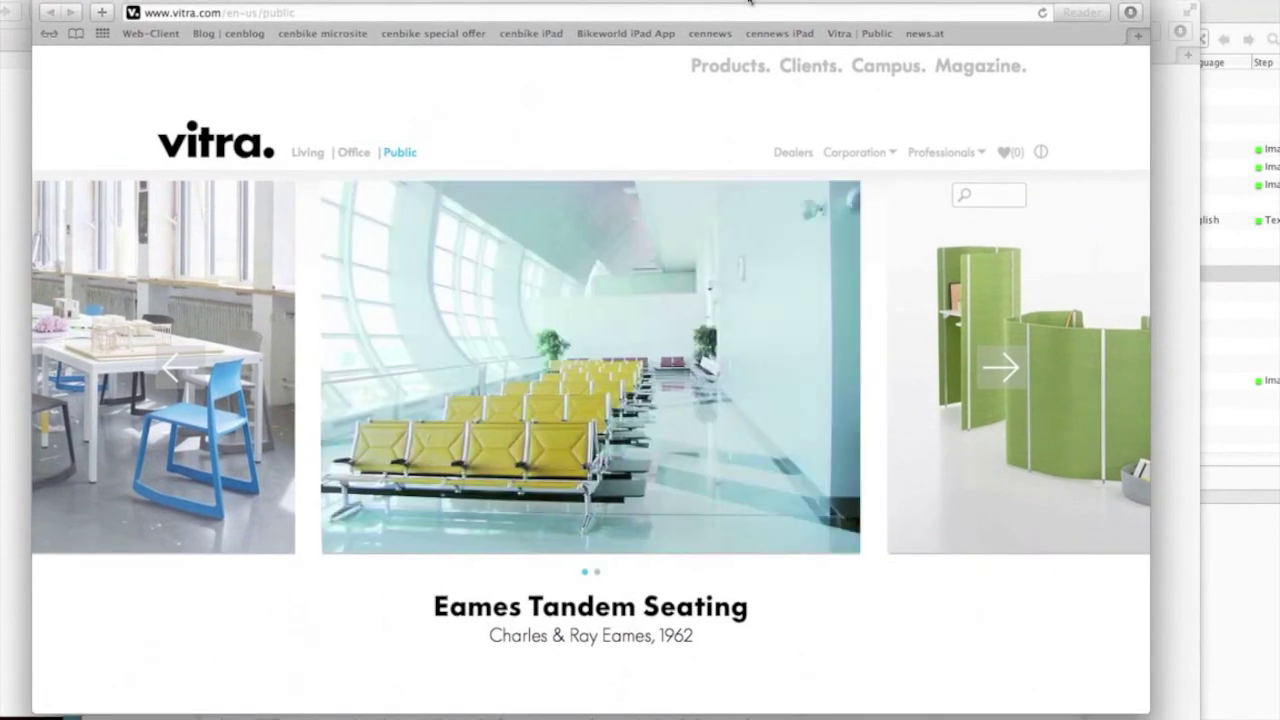